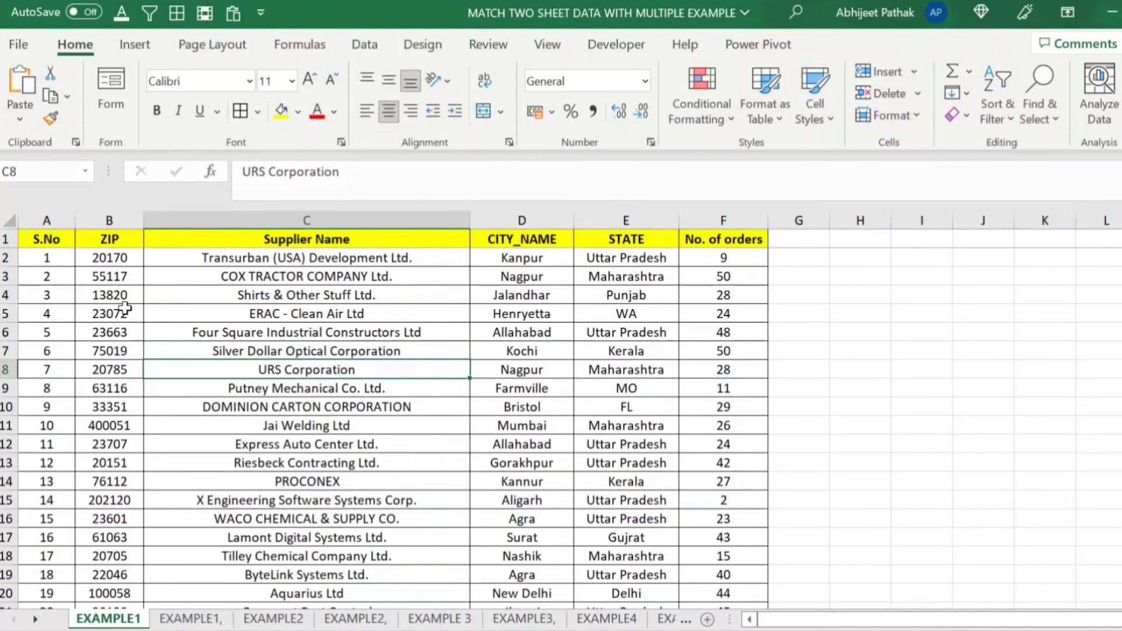
Check the last supplier rows on EXAMPLE1 and on the 'EXAMPLE1,' sheet.
key(ctrl+Home)
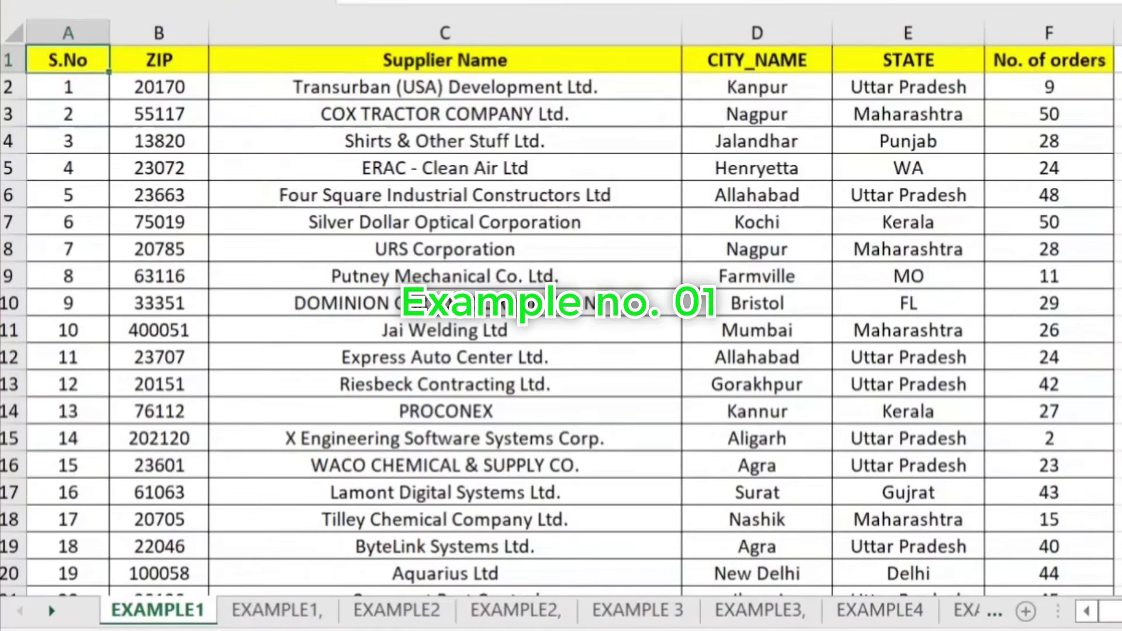
scroll(163, 593, down, 20)
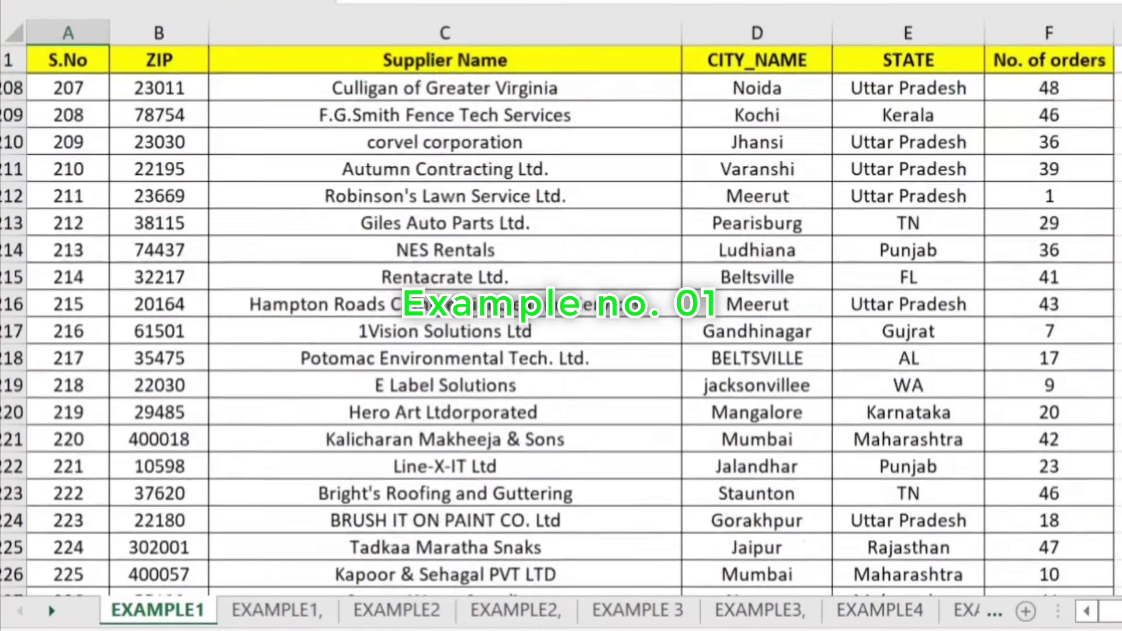
key(ctrl+Down)
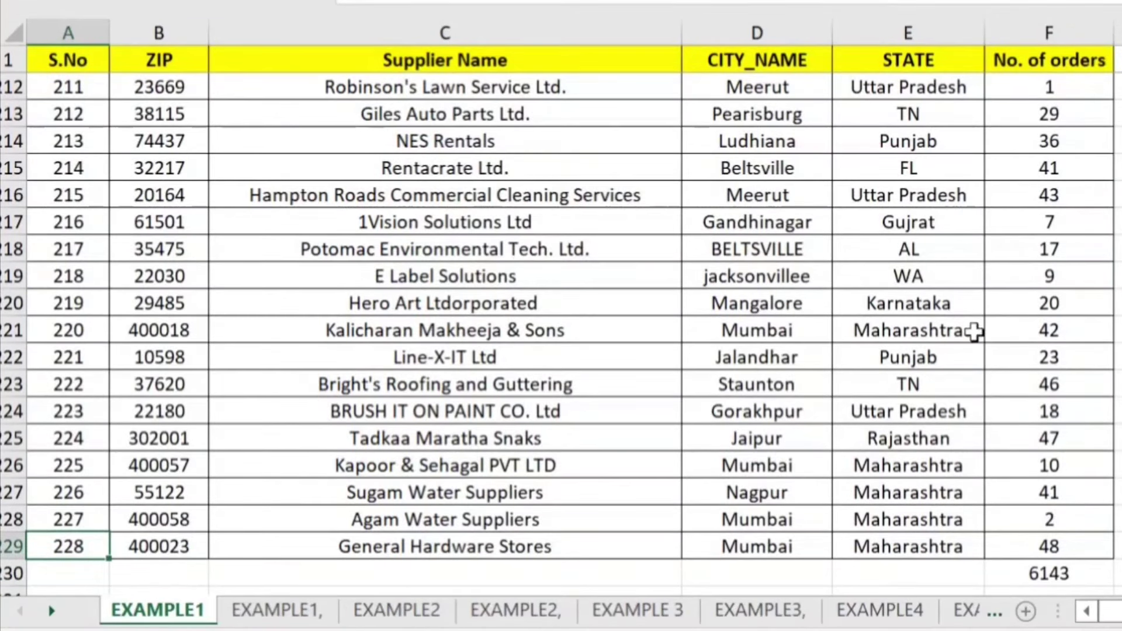
click(289, 614)
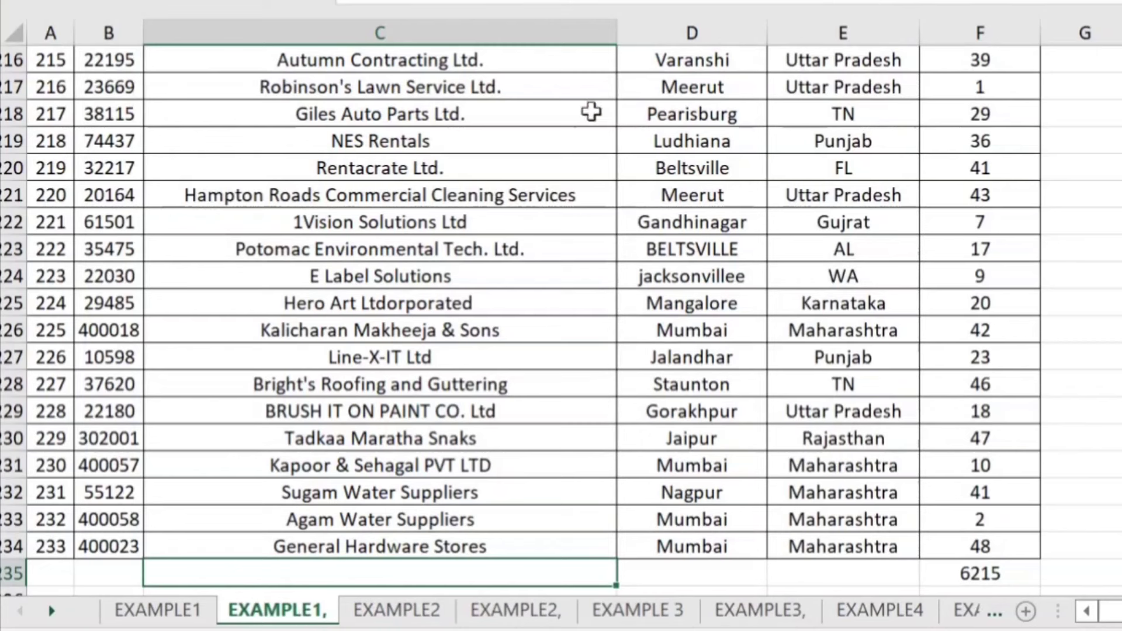
key(Home)
key(ctrl+Home)
key(ctrl+Down)
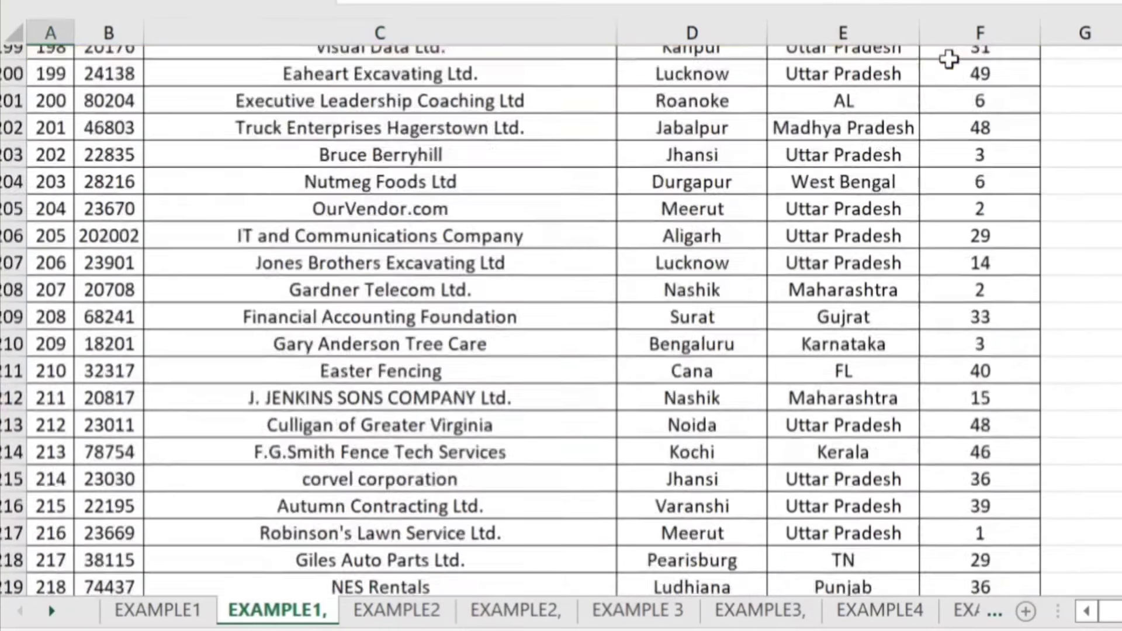
key(Down)
click(36, 547)
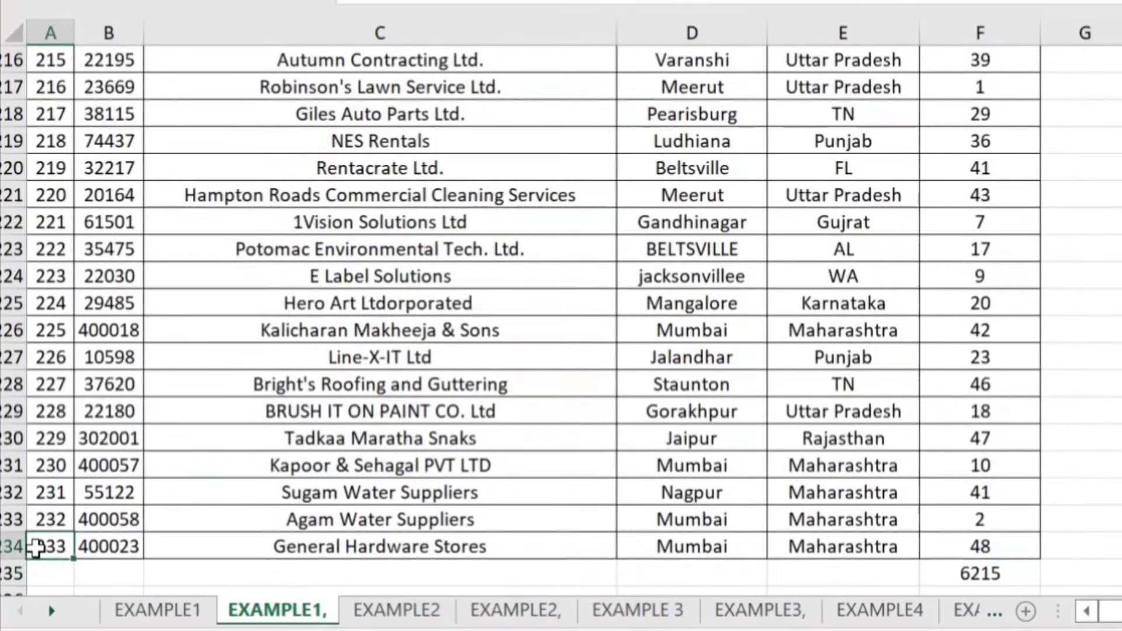
Compare order totals, 6143 on EXAMPLE1 versus 6215 on 'EXAMPLE1,', ending at the top.
click(153, 613)
click(113, 196)
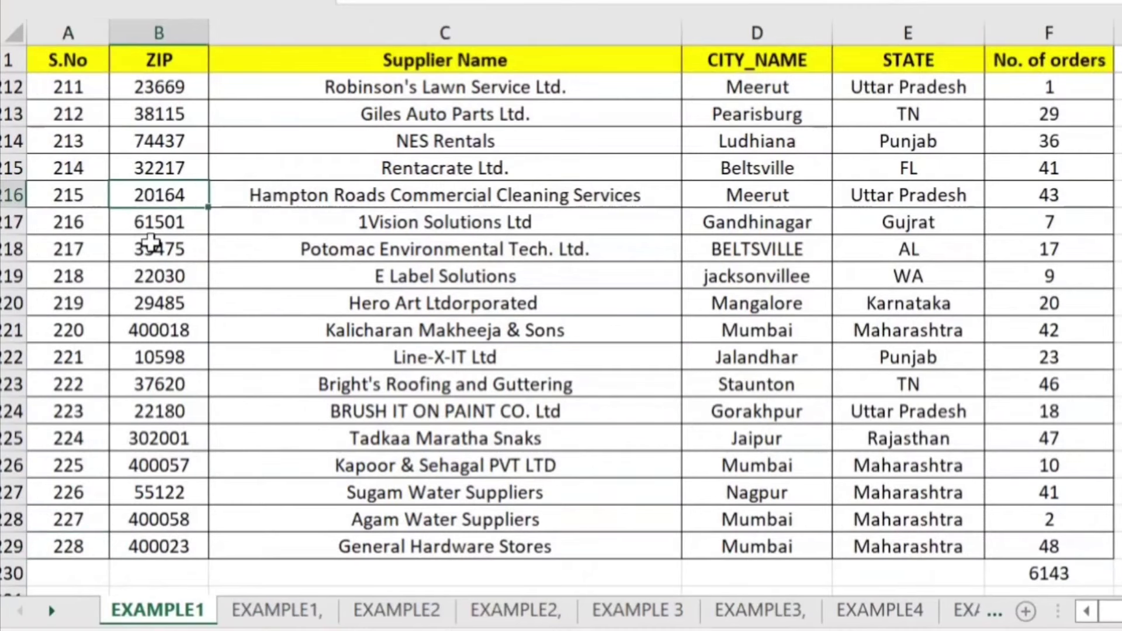
click(298, 610)
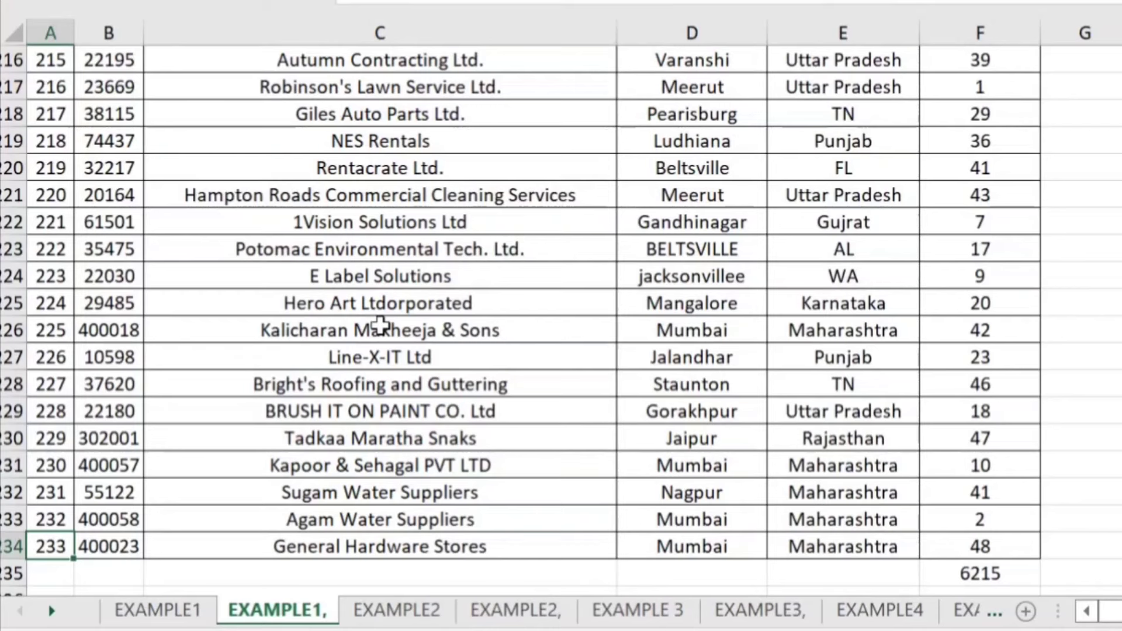
click(156, 610)
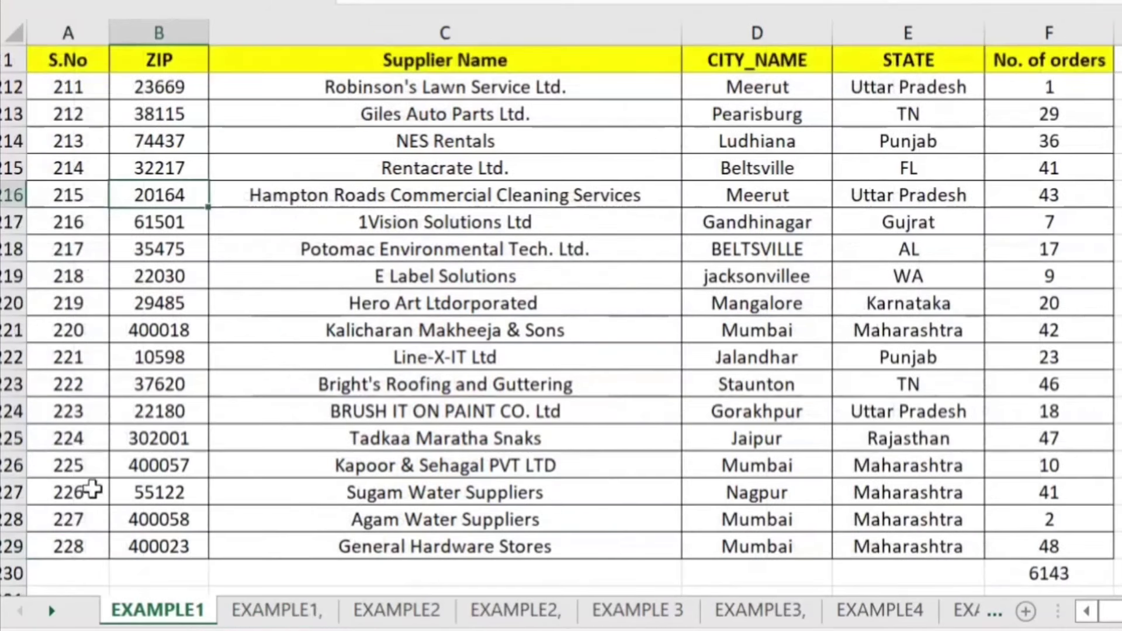
click(83, 548)
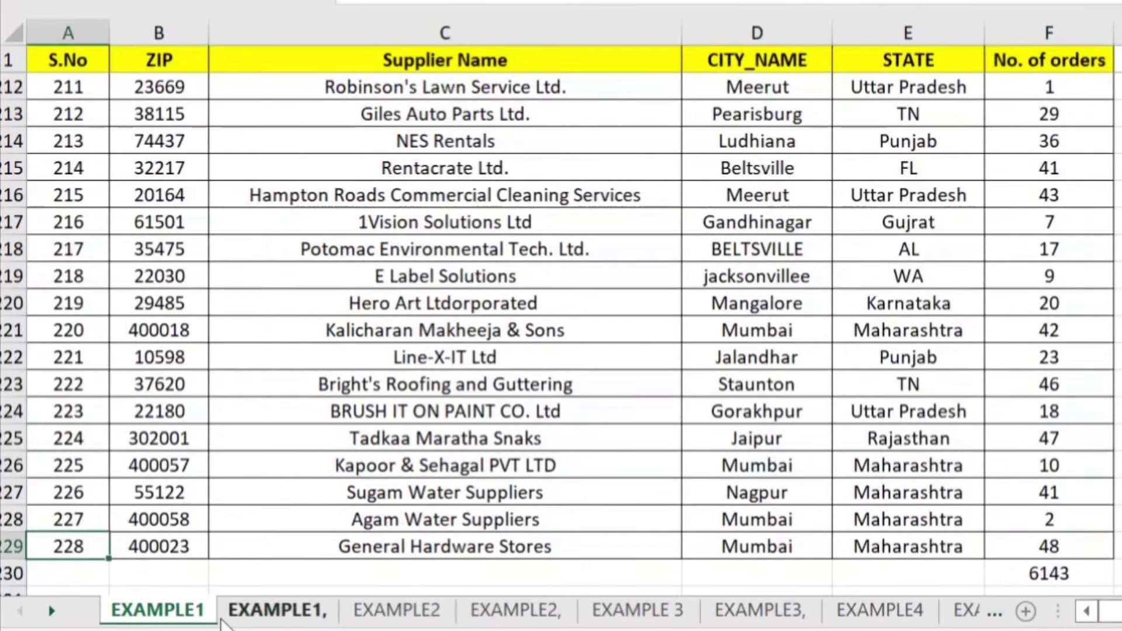
click(249, 613)
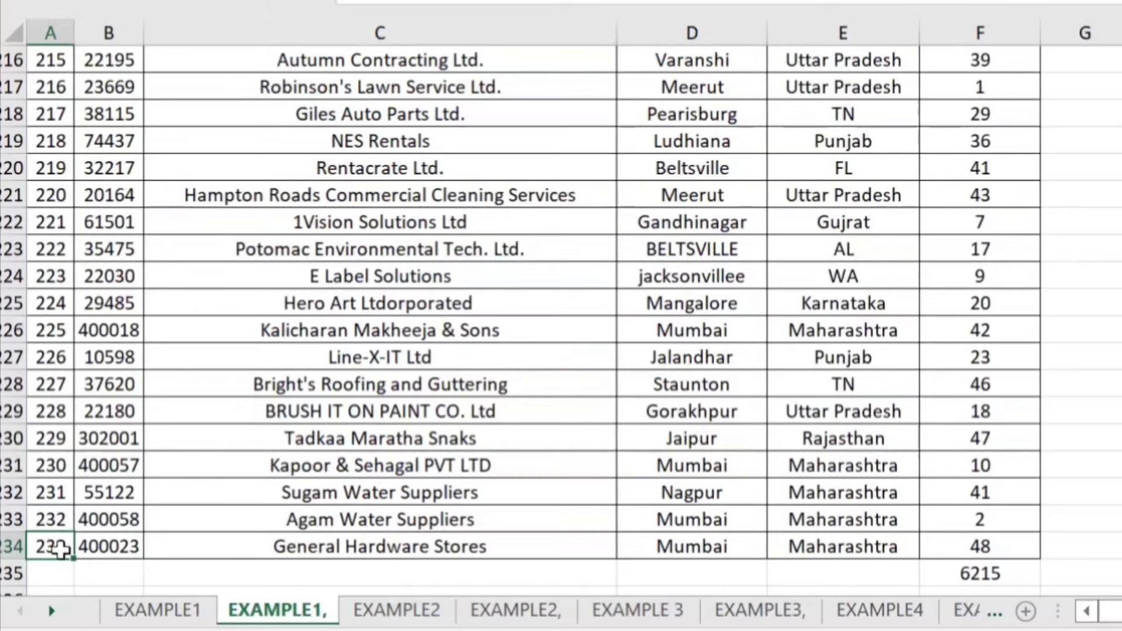
click(158, 610)
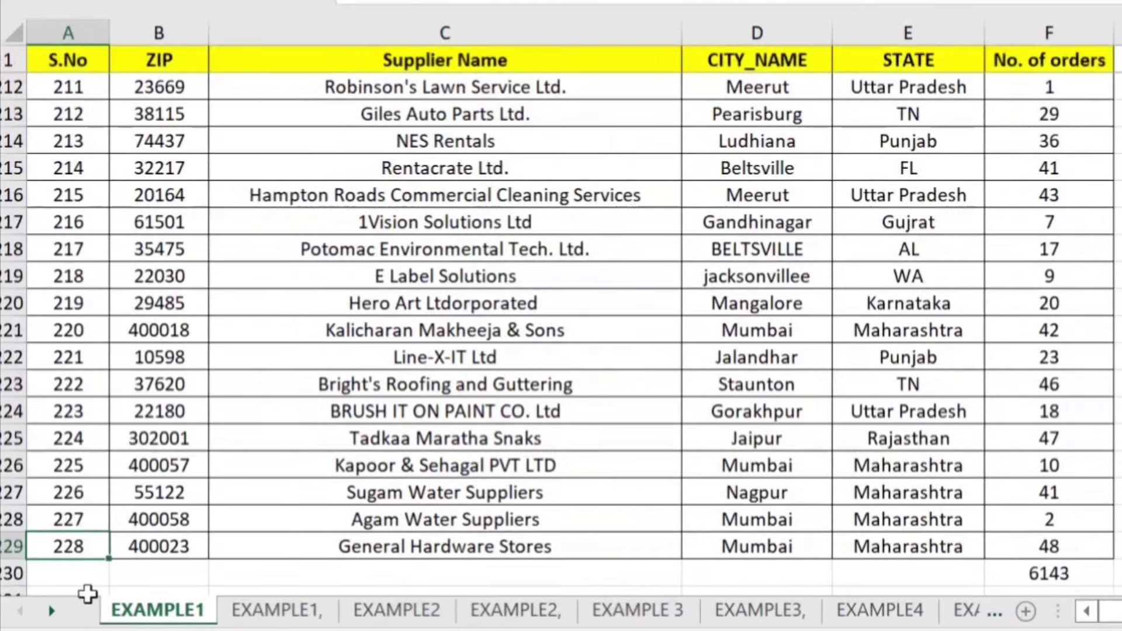
click(275, 609)
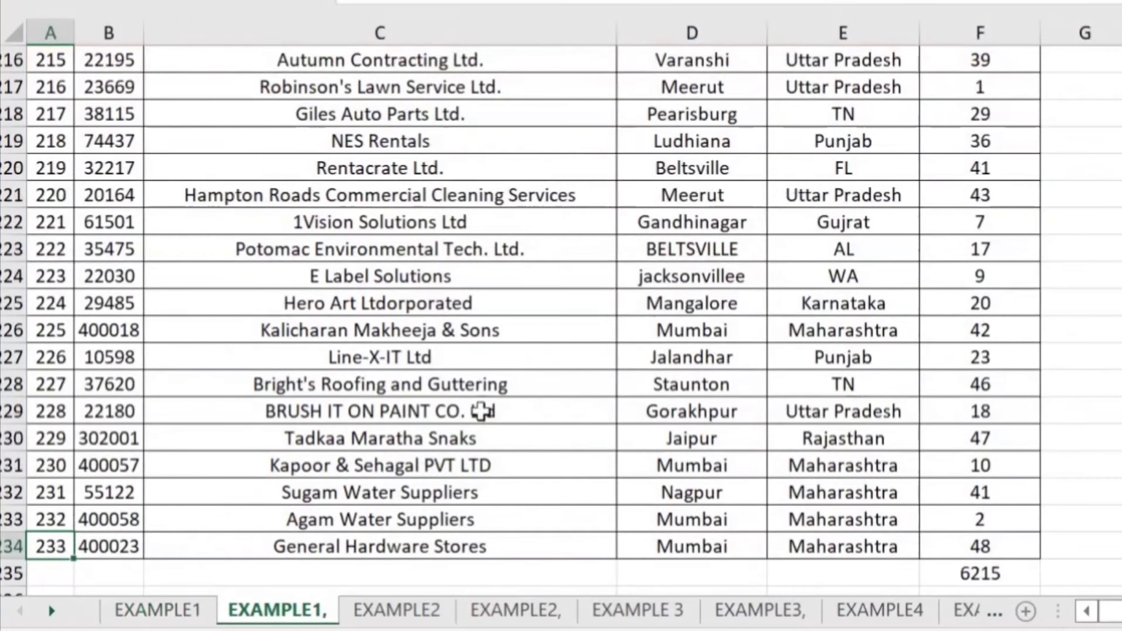
click(672, 300)
key(ctrl+Up)
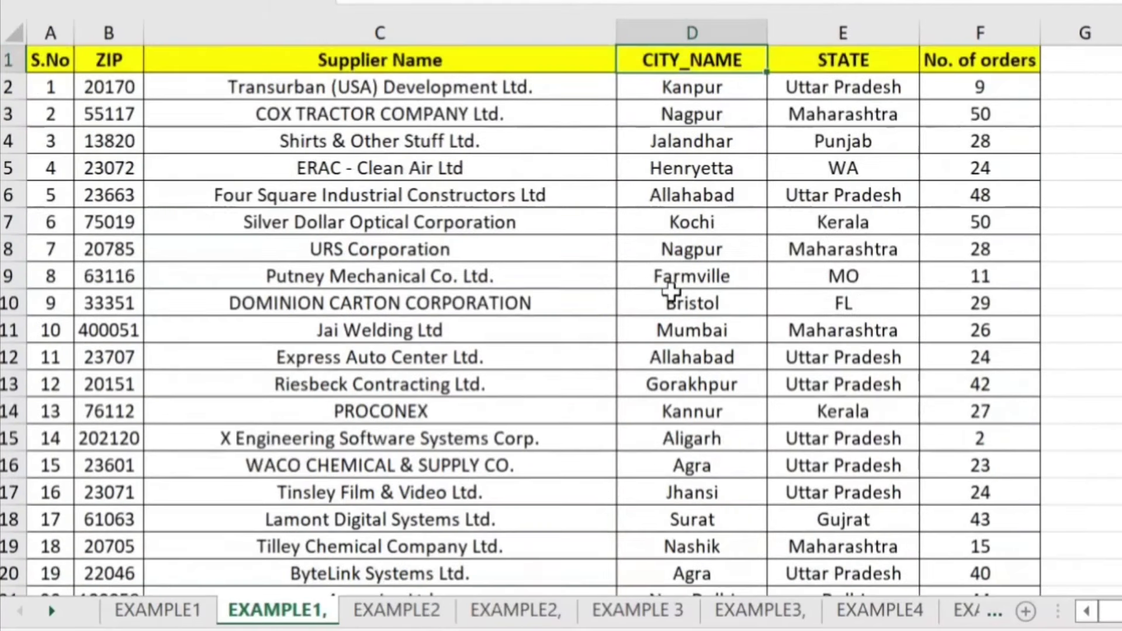
Abandon a first VLOOKUP attempt in G2 and inspect the ZIP column on EXAMPLE1.
click(1061, 86)
text(=)
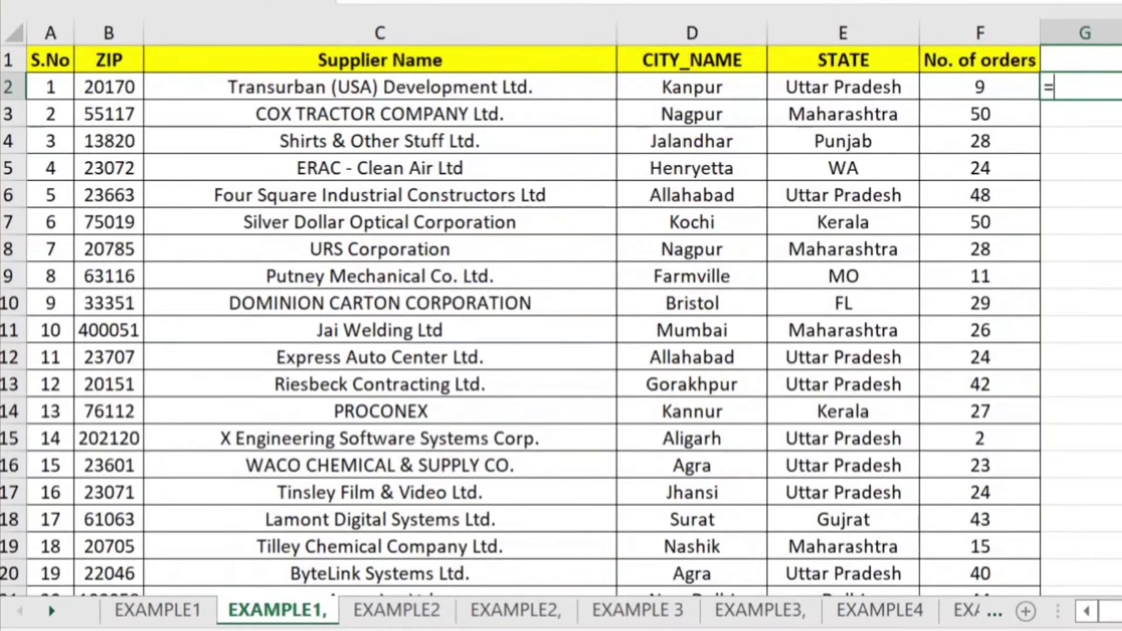
text(VLOOKU)
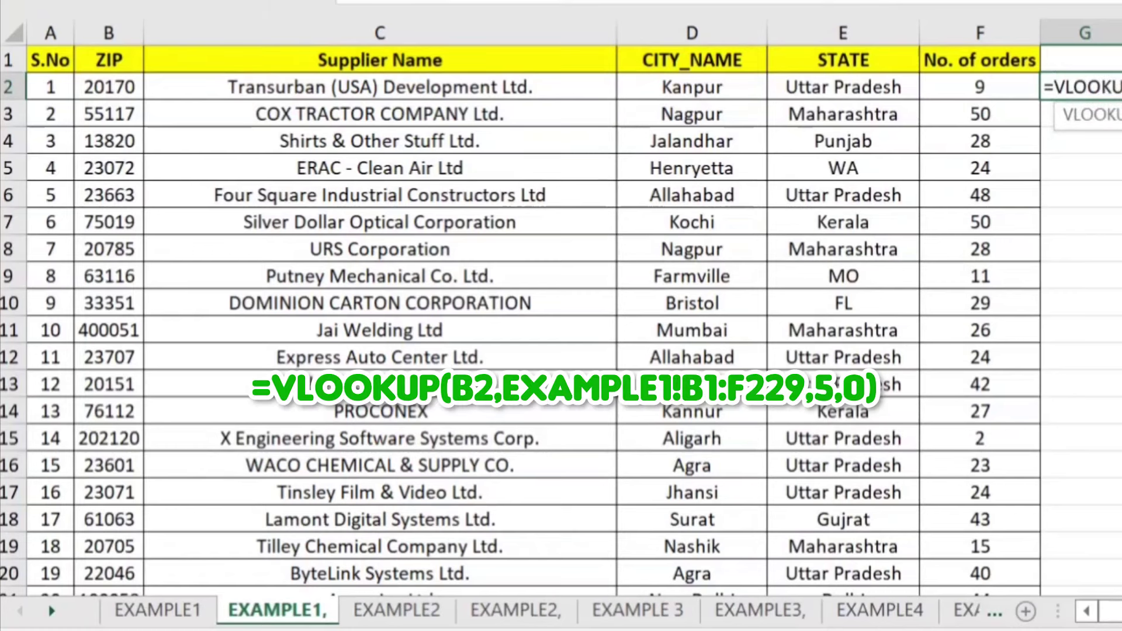
click(108, 86)
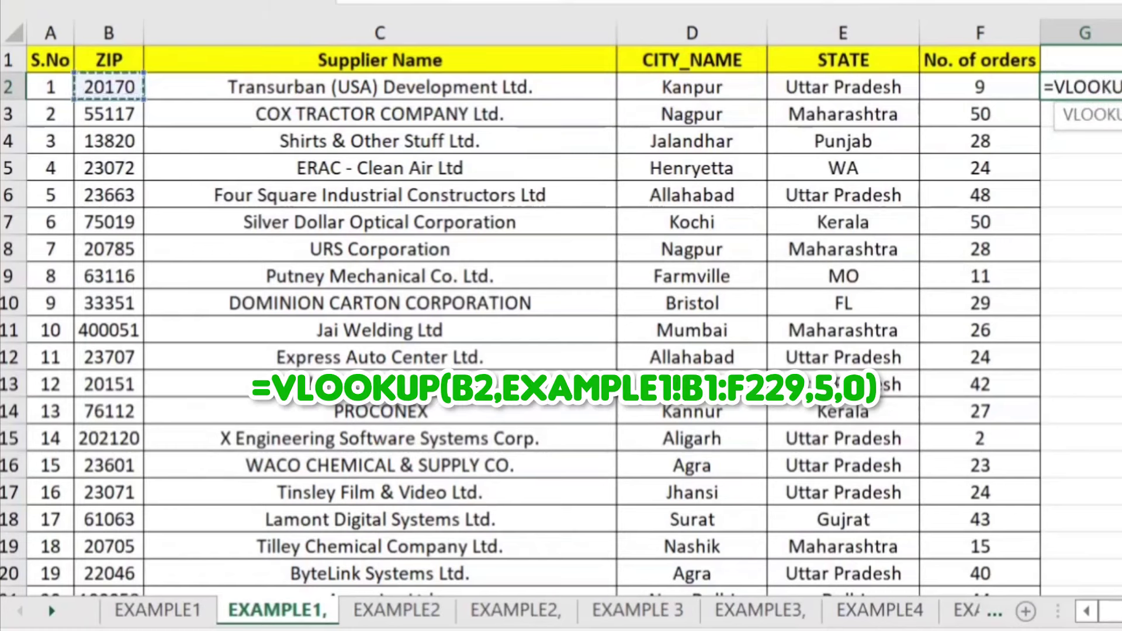
key(Escape)
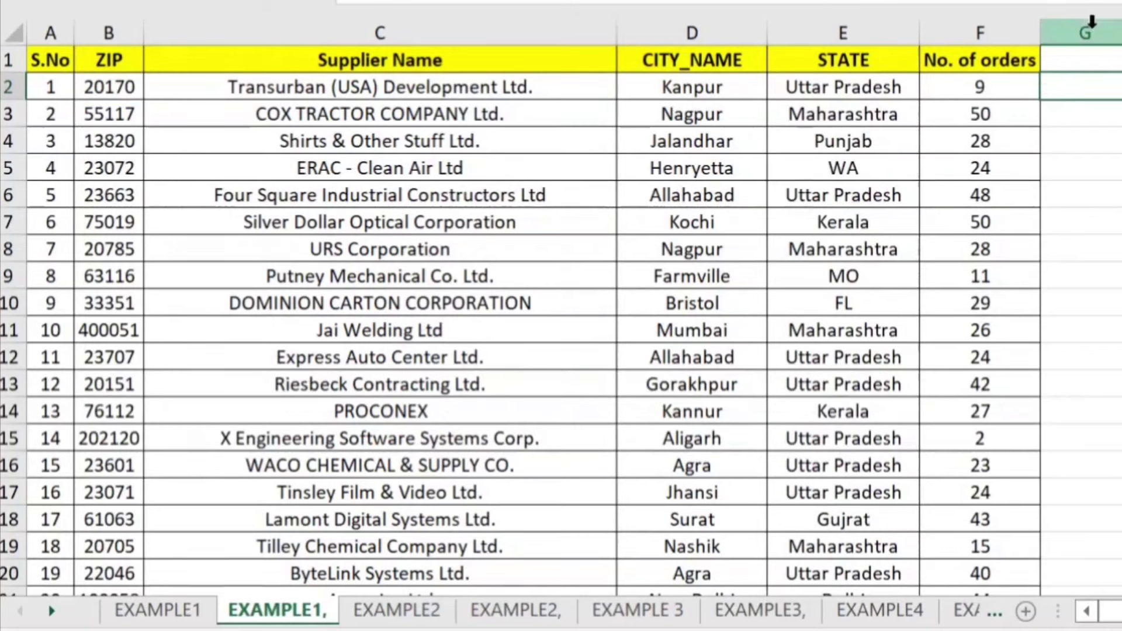
click(109, 32)
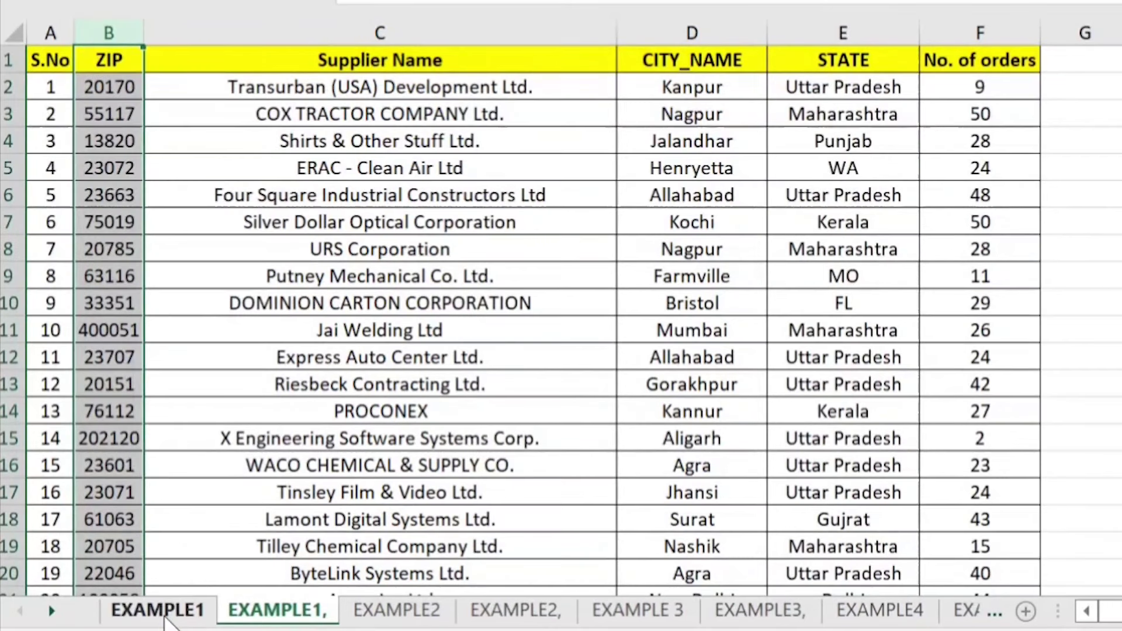
click(164, 611)
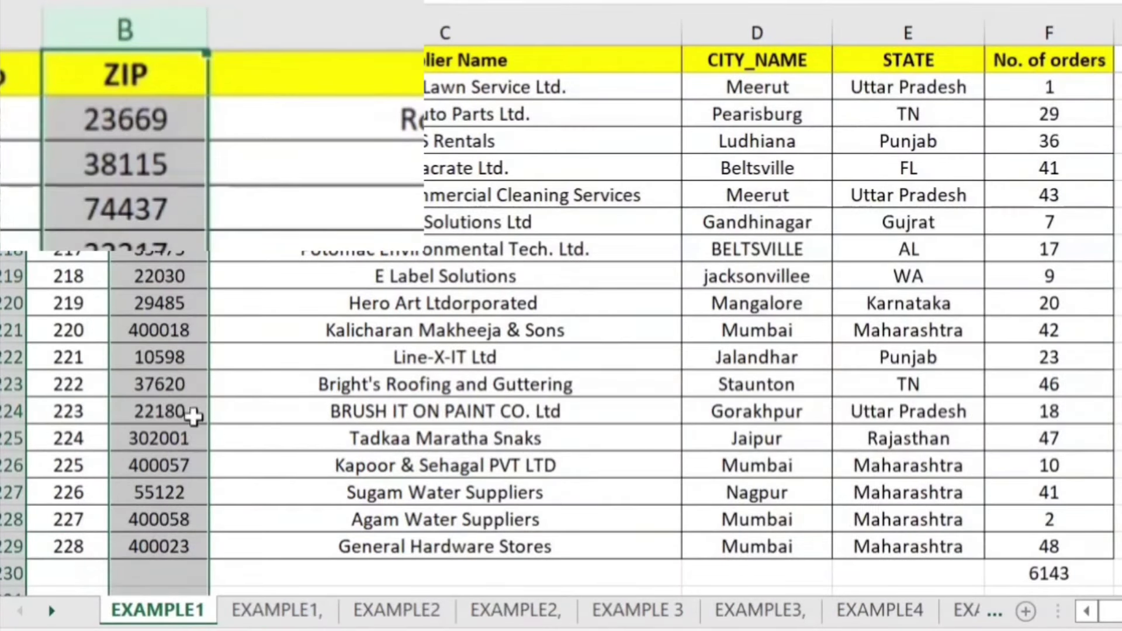
click(315, 611)
Begin a VLOOKUP in G2 using B2's ZIP as the lookup value.
click(1086, 88)
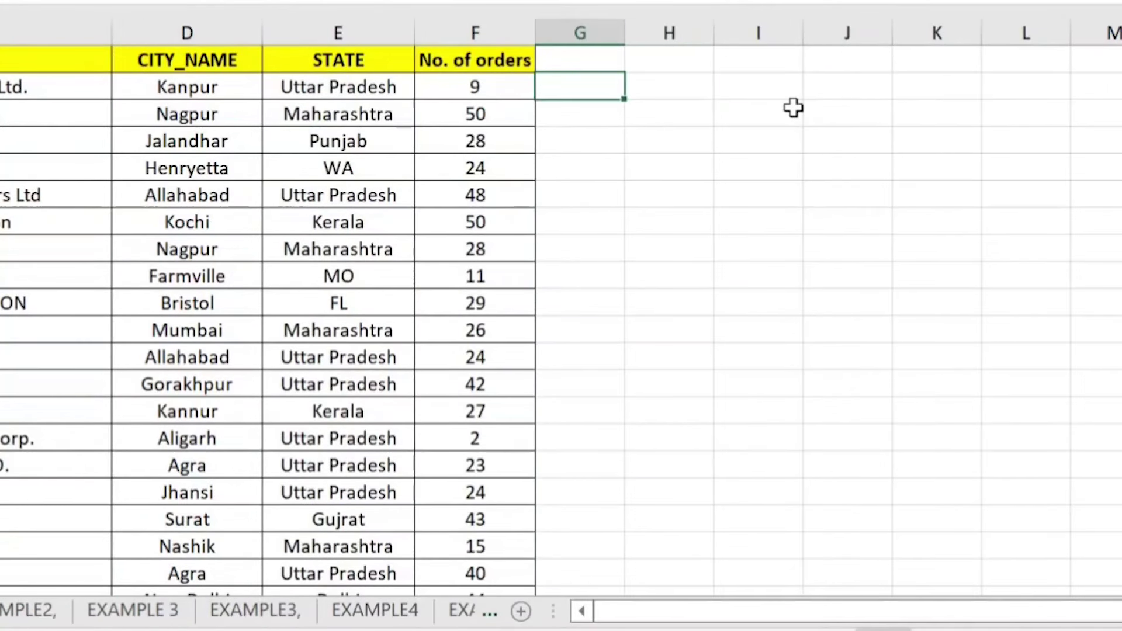
text(=VLOOKUP()
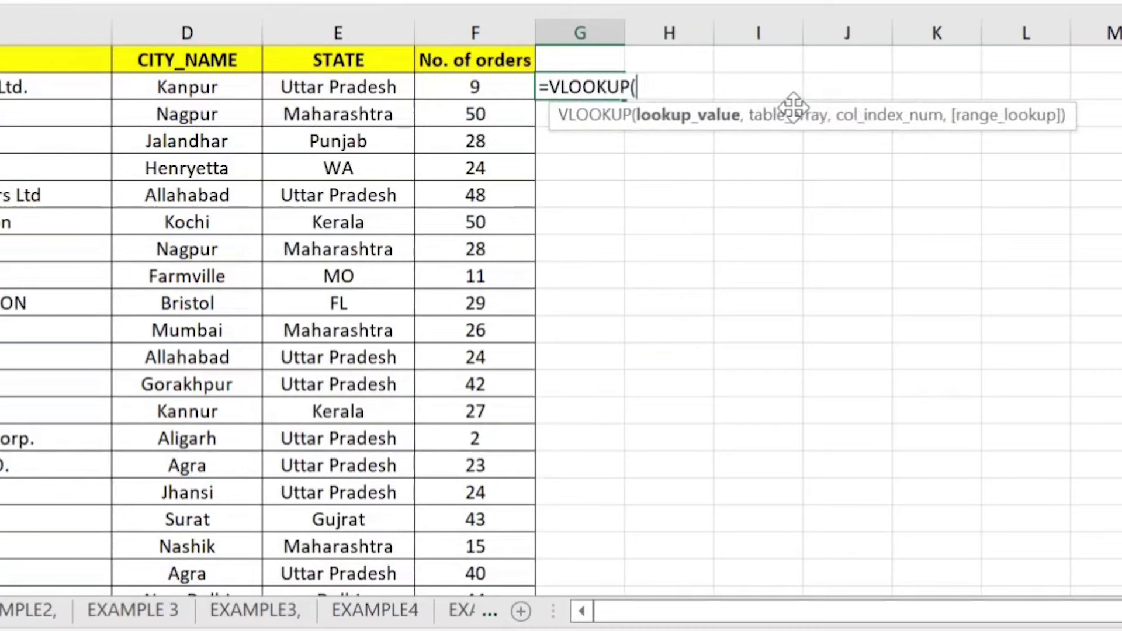
key(Left)
key(Left)
key(Left)
key(Left)
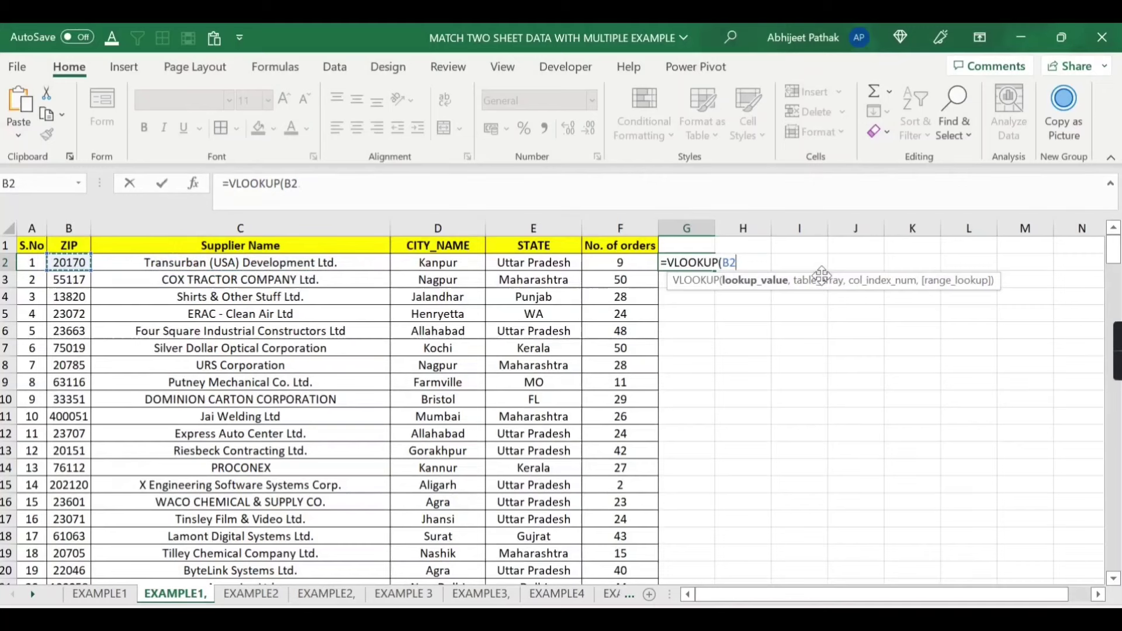
text(,)
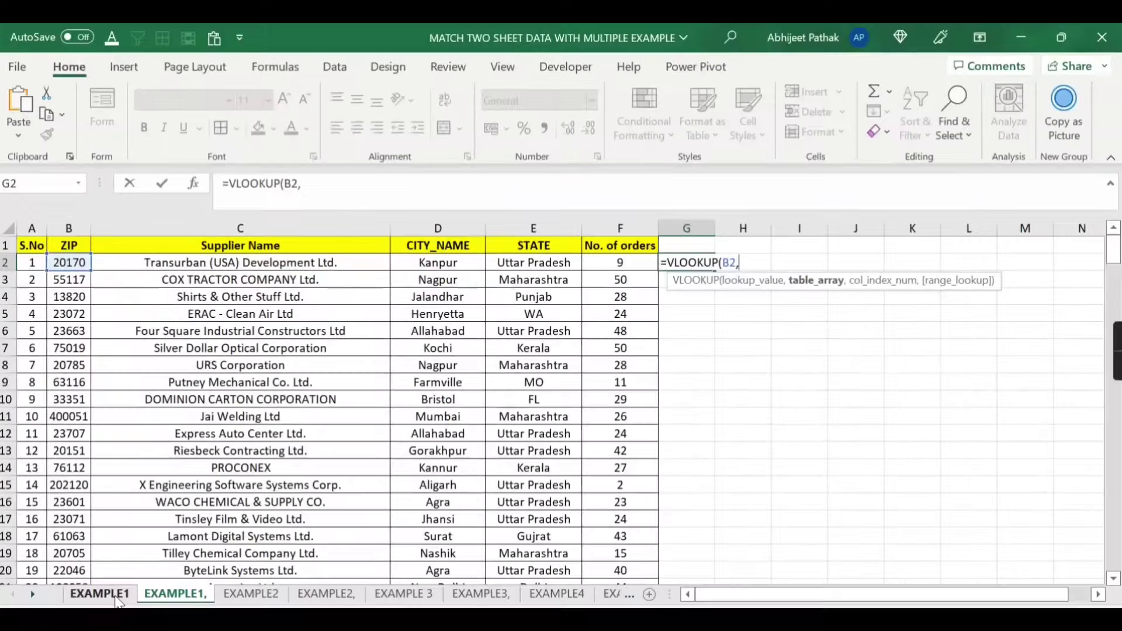
Finish the lookup against EXAMPLE1!B1:F229, column 5, exact match, returning 9 orders.
click(117, 598)
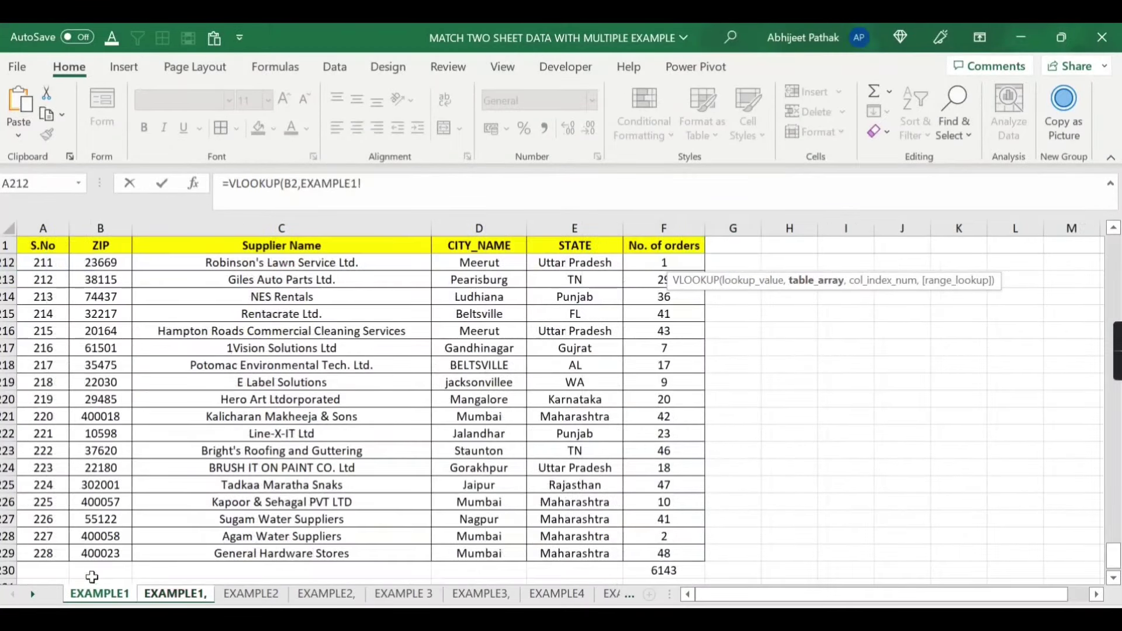
scroll(112, 491, up, 8)
scroll(112, 501, up, 3)
scroll(113, 501, up, 3)
scroll(113, 500, up, 8)
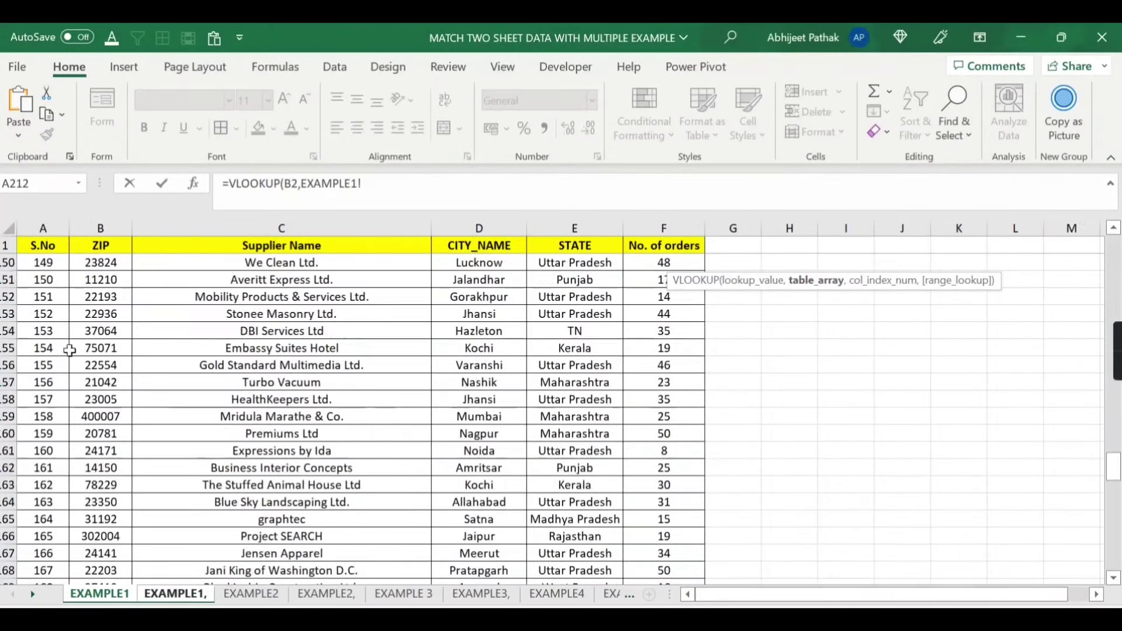
scroll(113, 501, up, 20)
click(100, 246)
drag(100, 245, 664, 245)
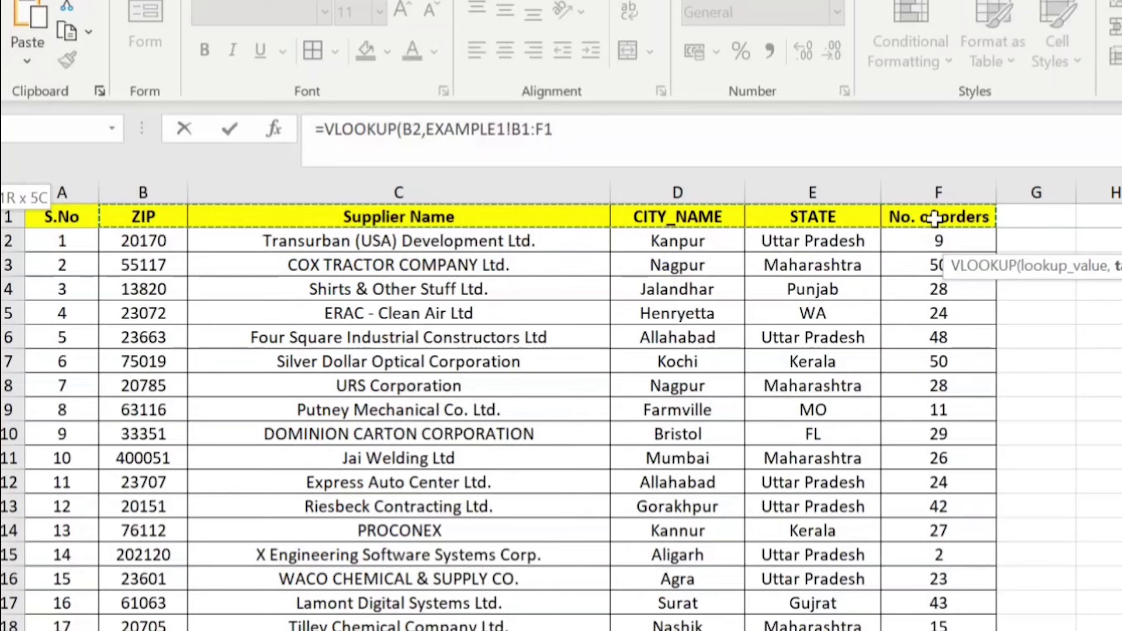
key(ctrl+shift+Down)
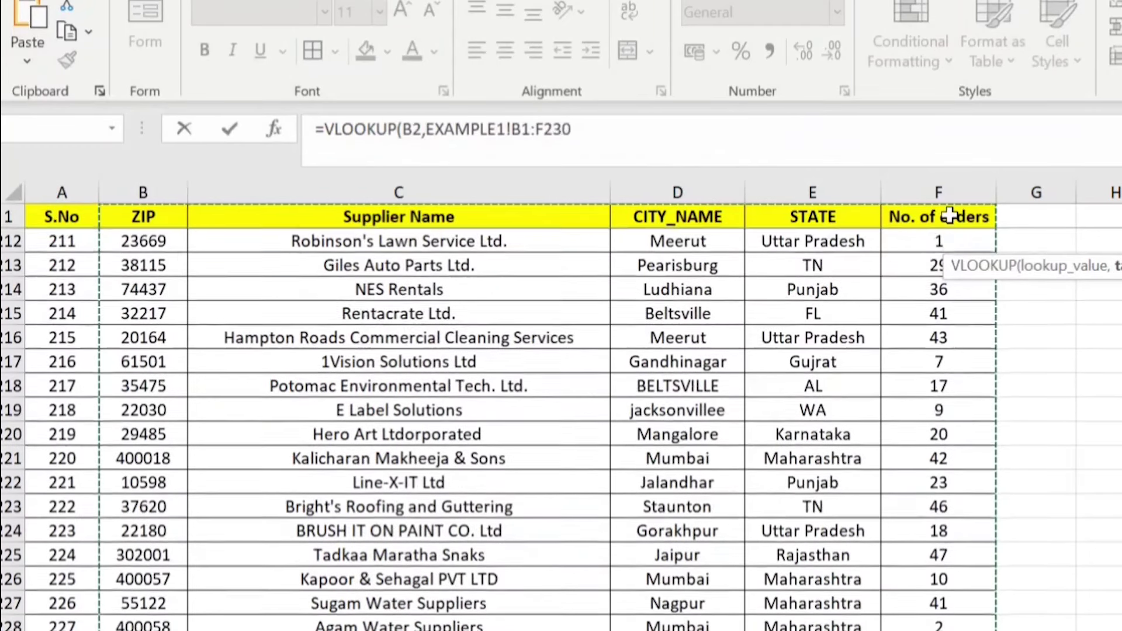
key(shift+Up)
text(,5,)
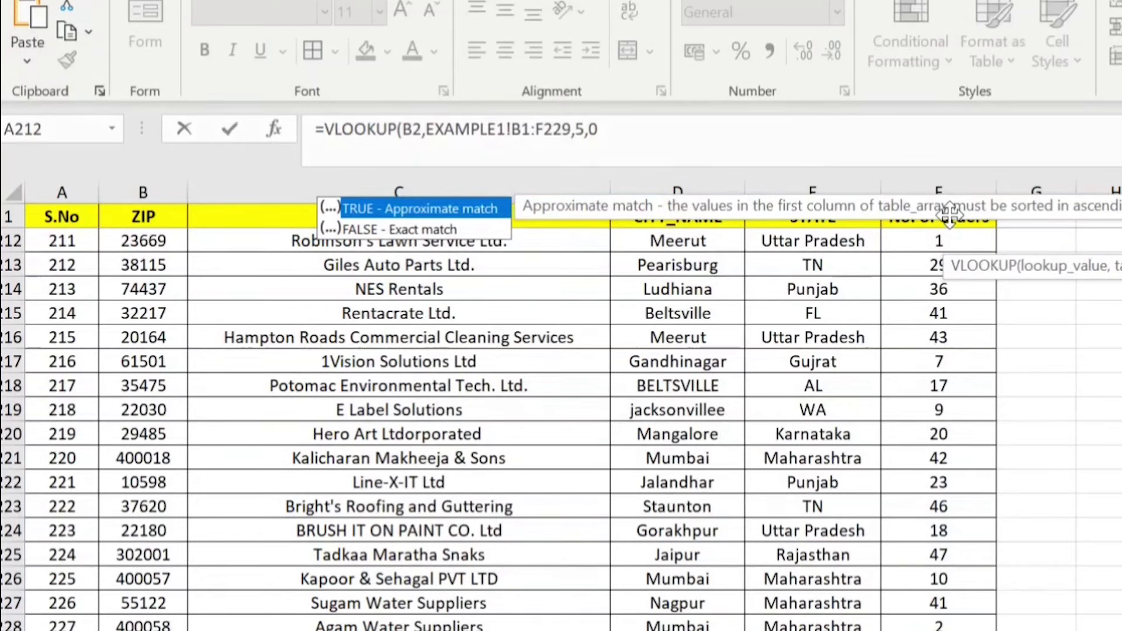
text())
key(Return)
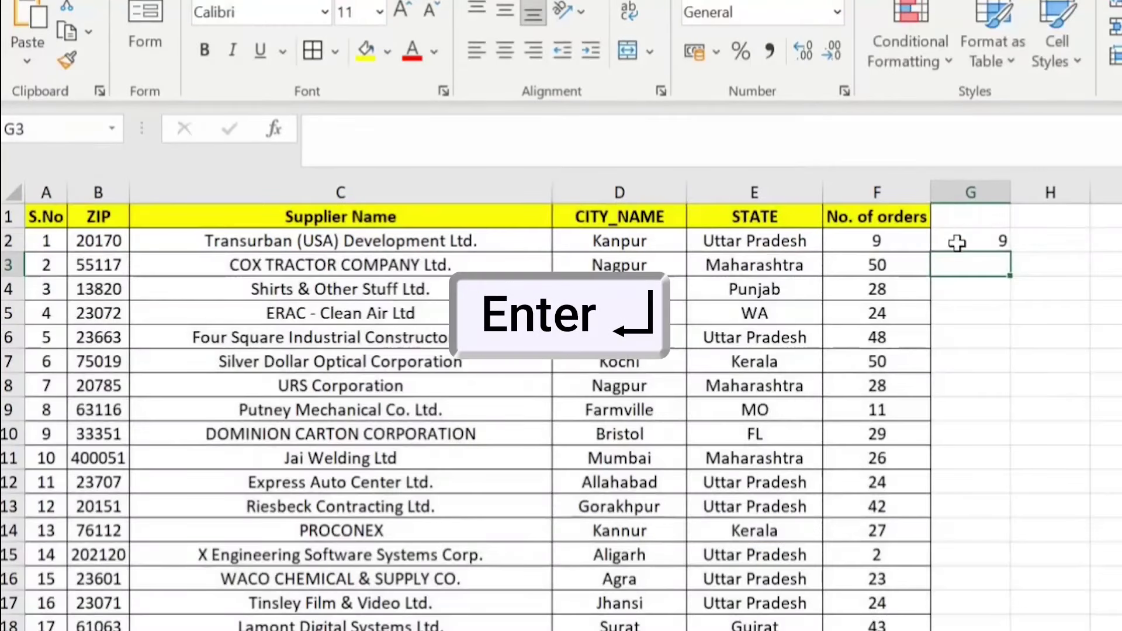
Make the lookup range absolute and fill the VLOOKUP down column G to row 234.
click(954, 242)
drag(514, 128, 551, 130)
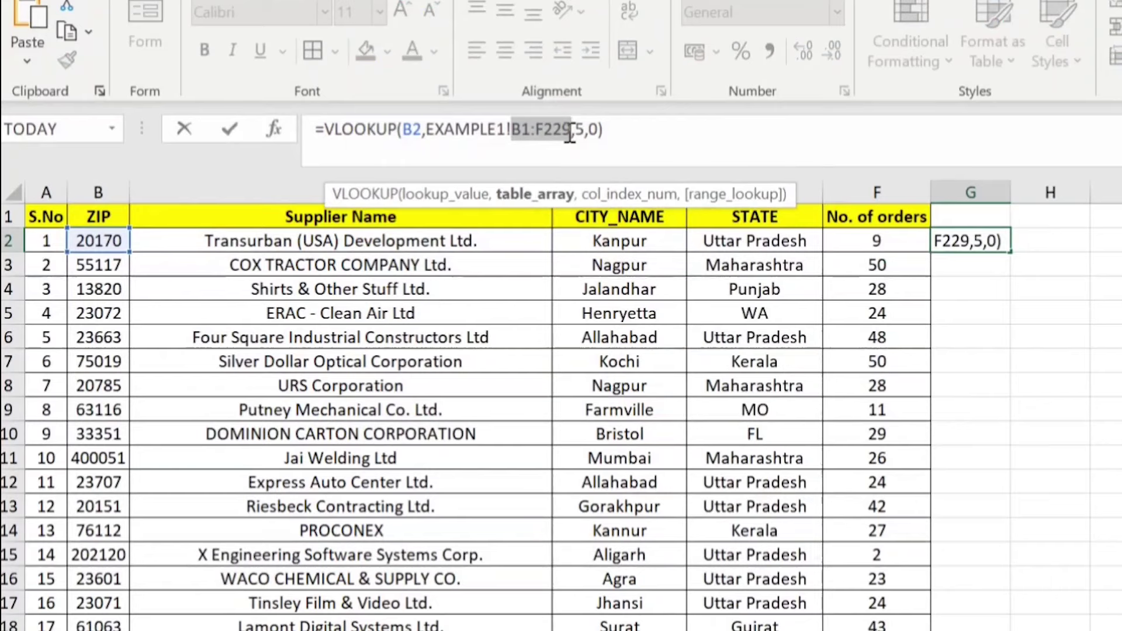
key(F4)
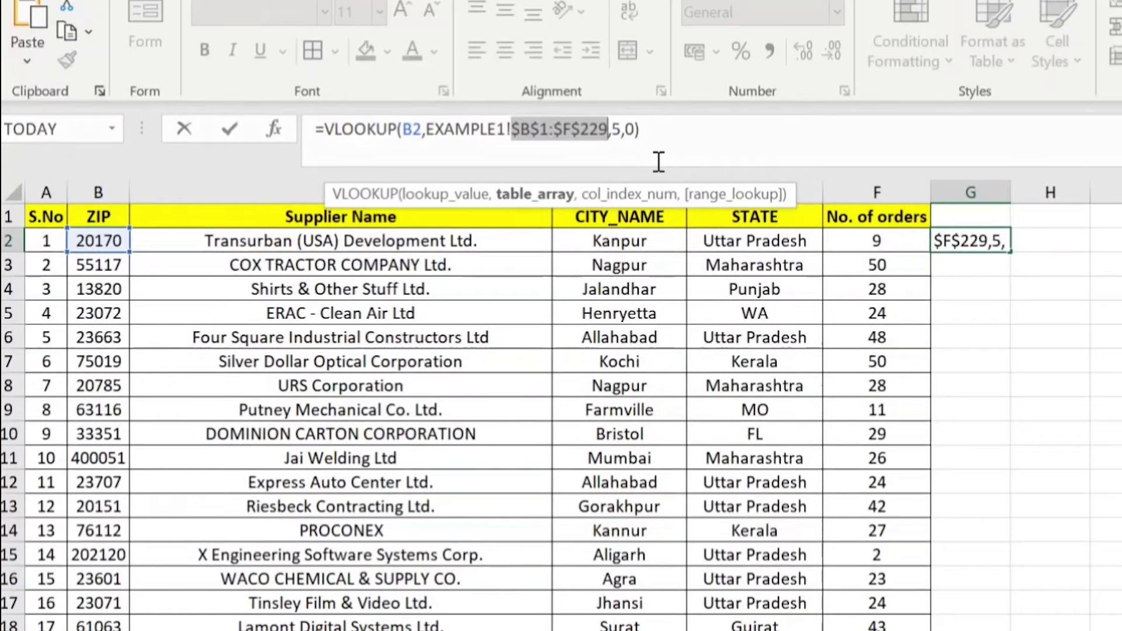
key(Return)
click(987, 248)
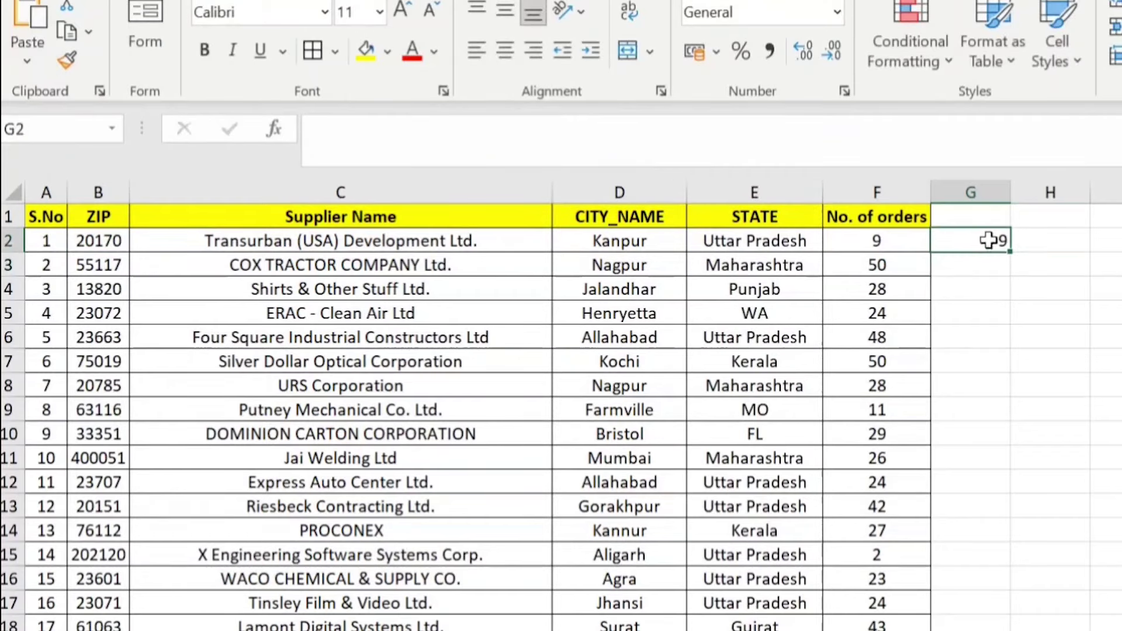
drag(1010, 252, 695, 536)
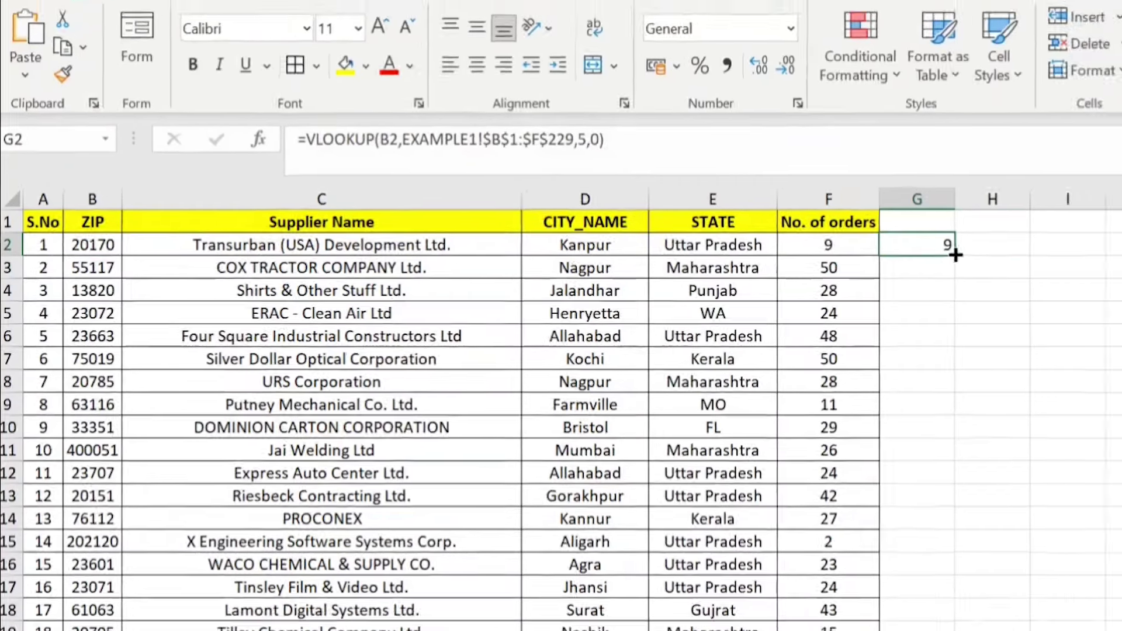
click(680, 431)
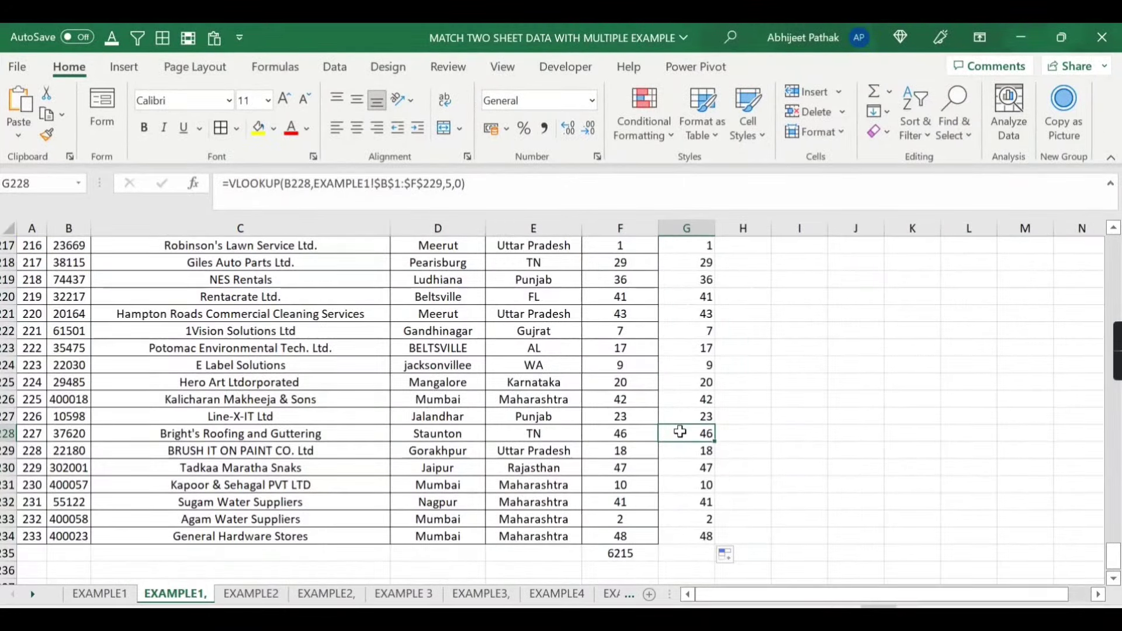
key(ctrl+Up)
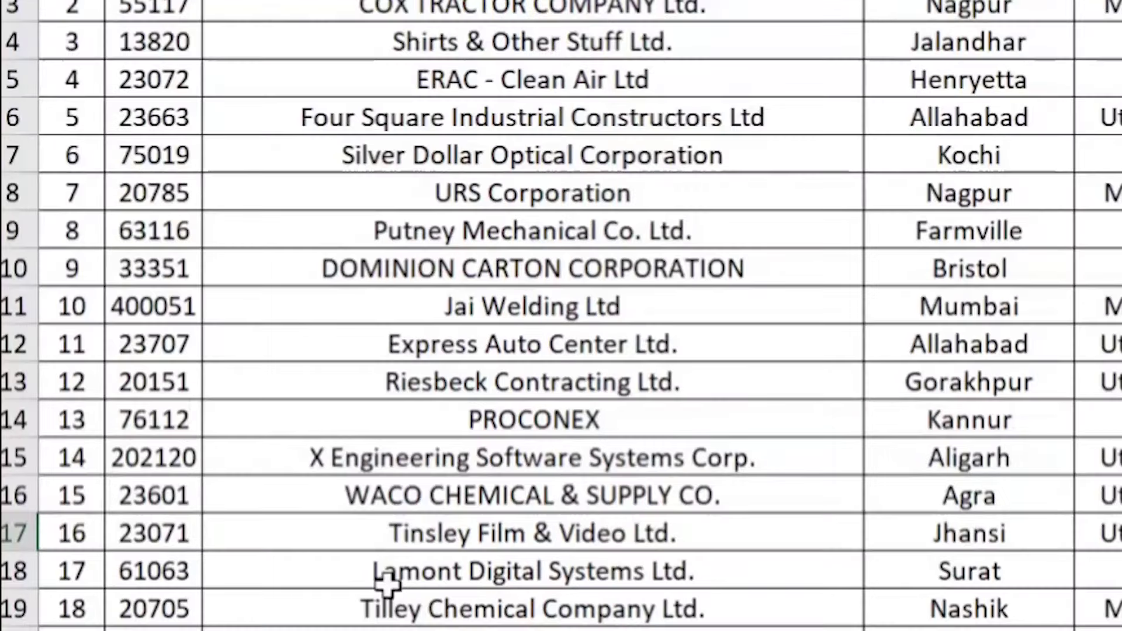
Give column G the header MATCH.
click(69, 502)
key(ctrl+Right)
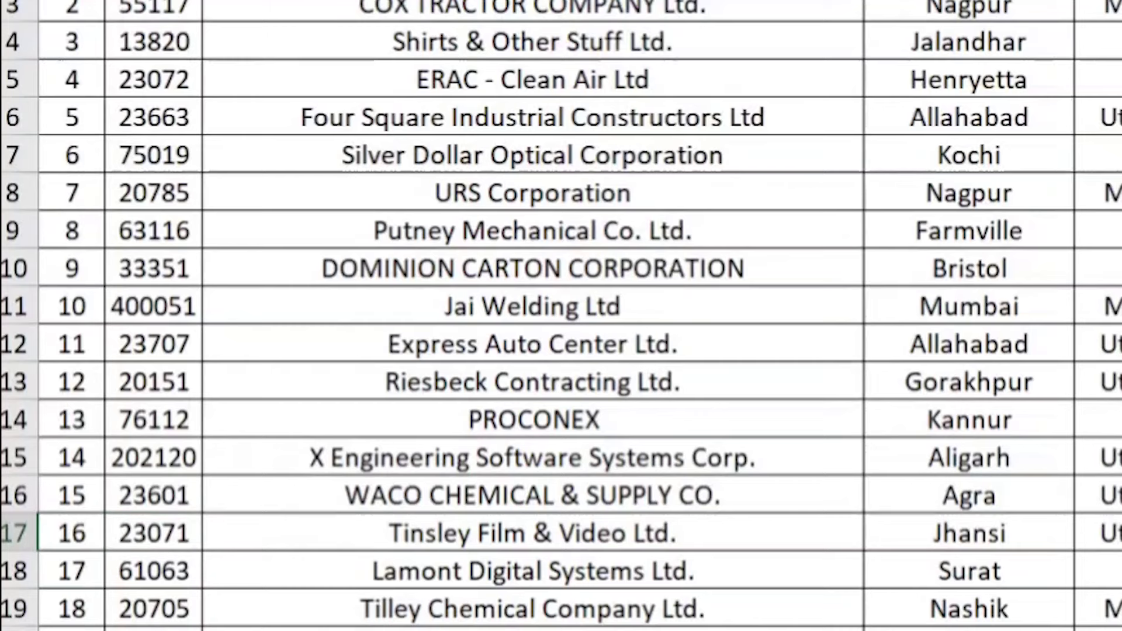
key(ctrl+Up)
key(ctrl+Up)
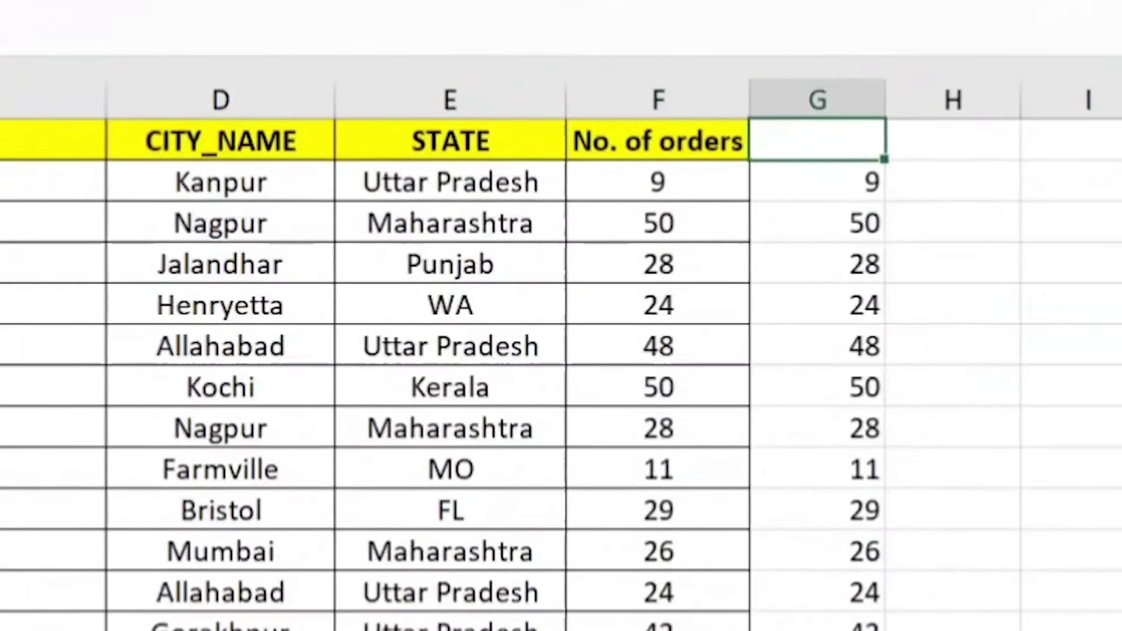
text(MATCH)
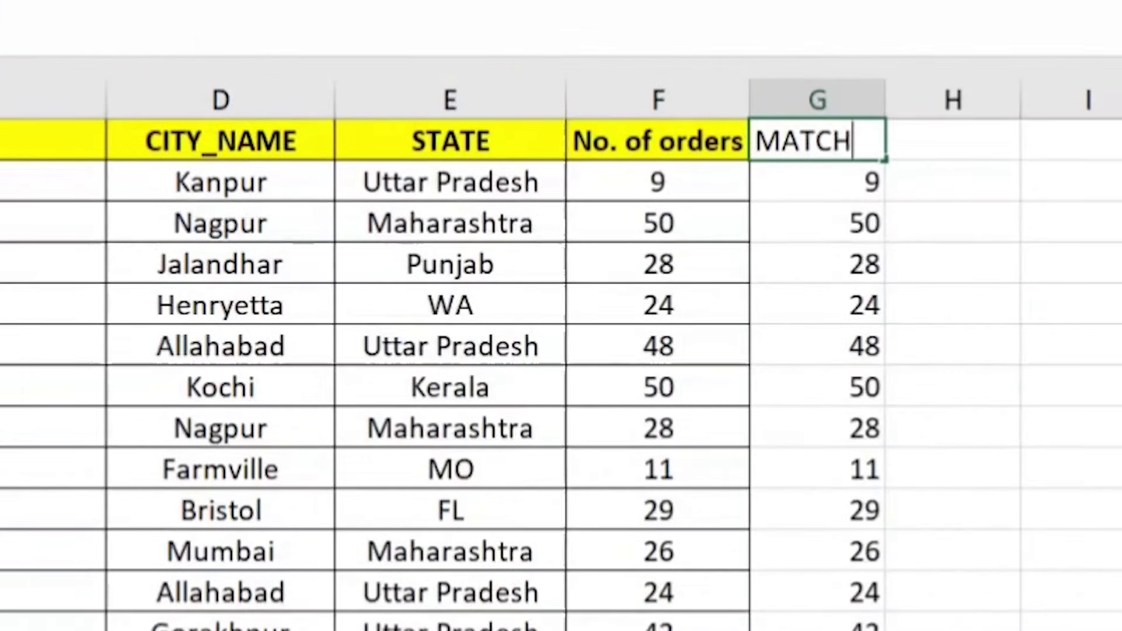
key(ctrl+Return)
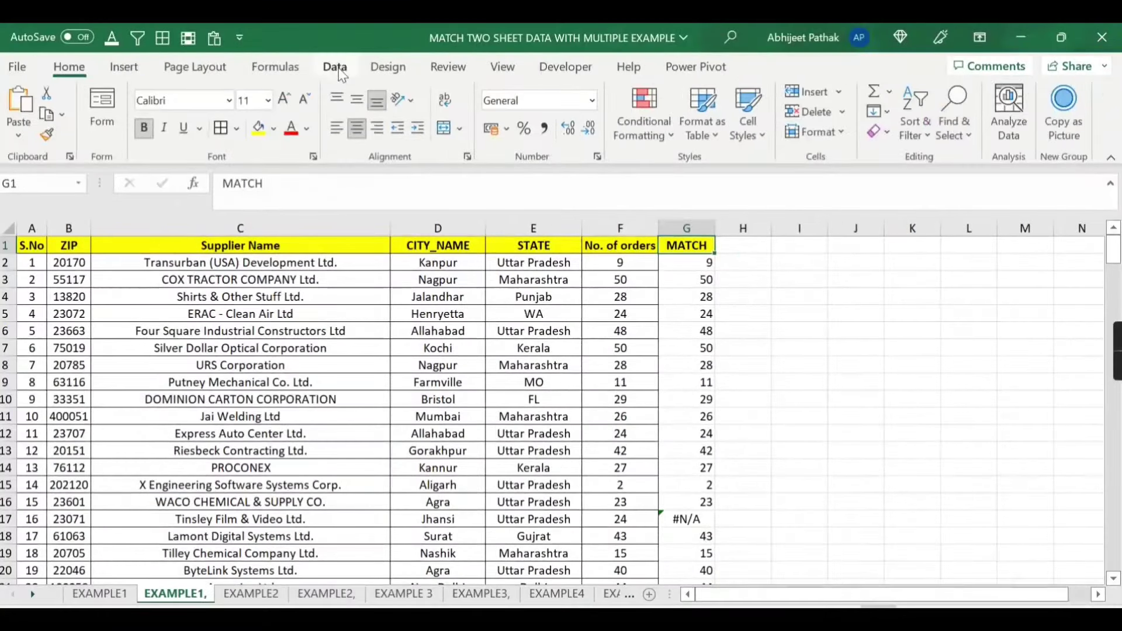
Turn on filtering and filter MATCH to show only the five #N/A rows.
click(336, 68)
click(525, 111)
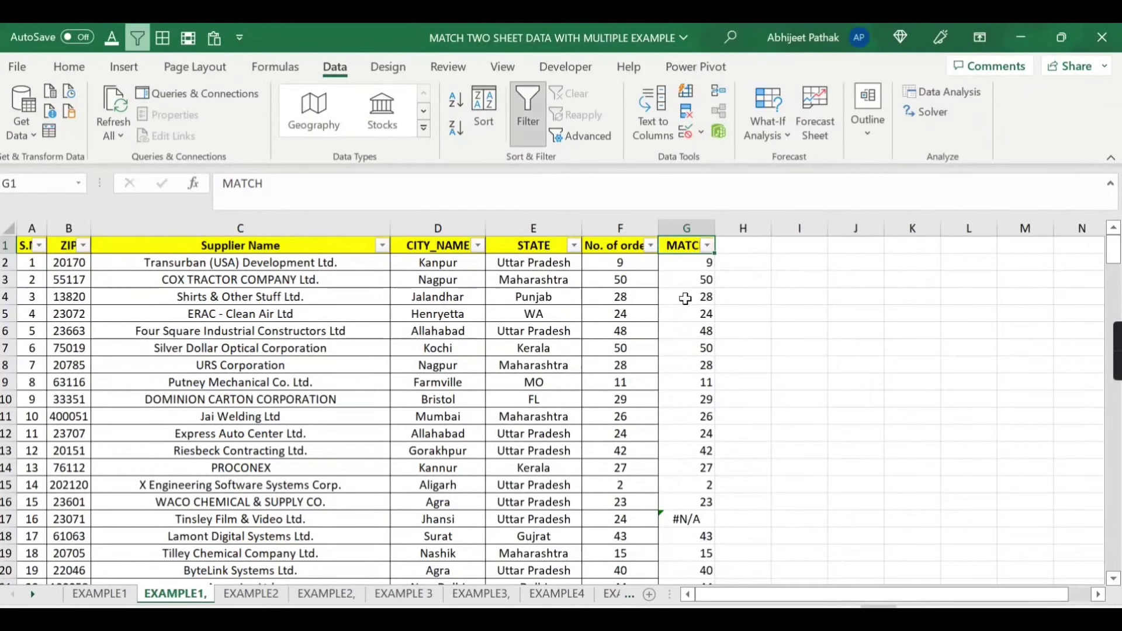
click(708, 246)
click(479, 323)
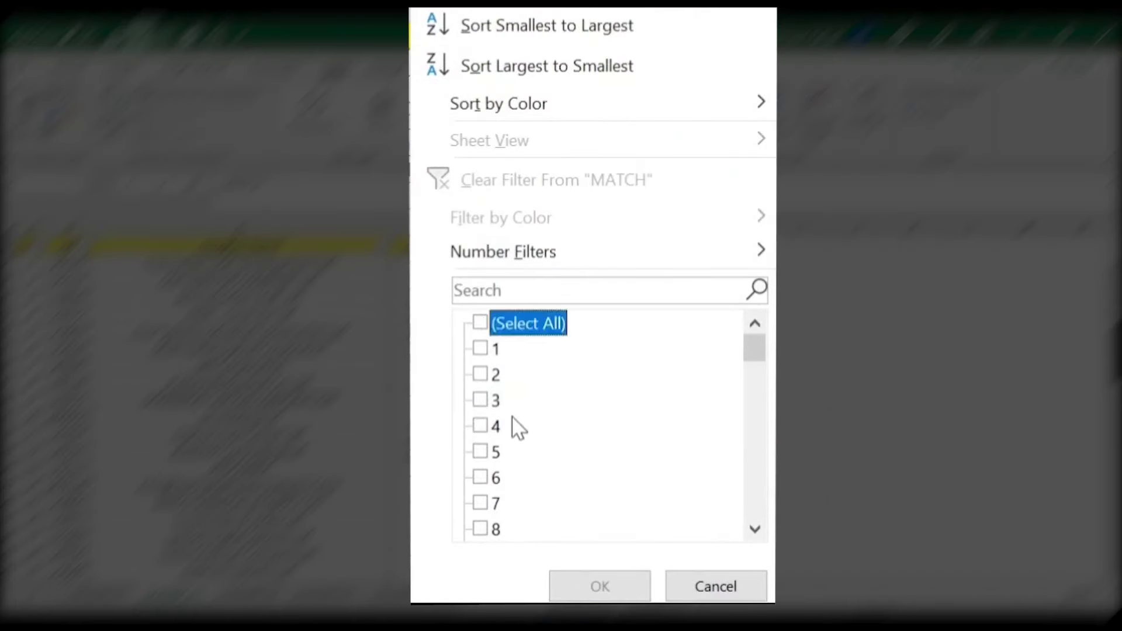
scroll(517, 427, down, 6)
scroll(501, 483, down, 8)
scroll(501, 509, down, 1)
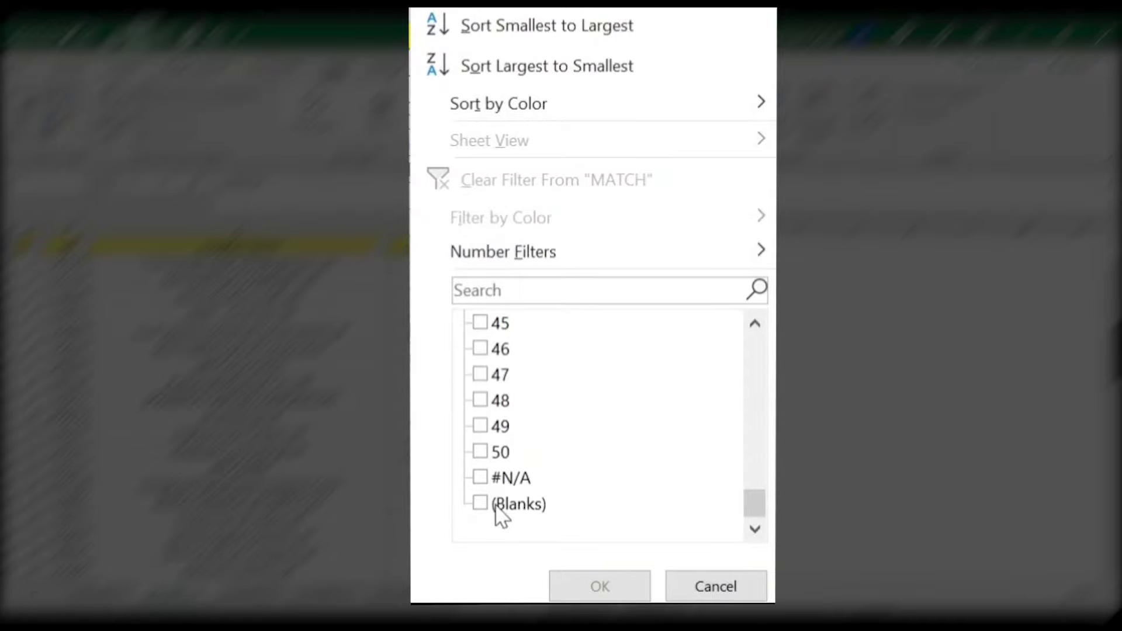
click(480, 478)
click(600, 586)
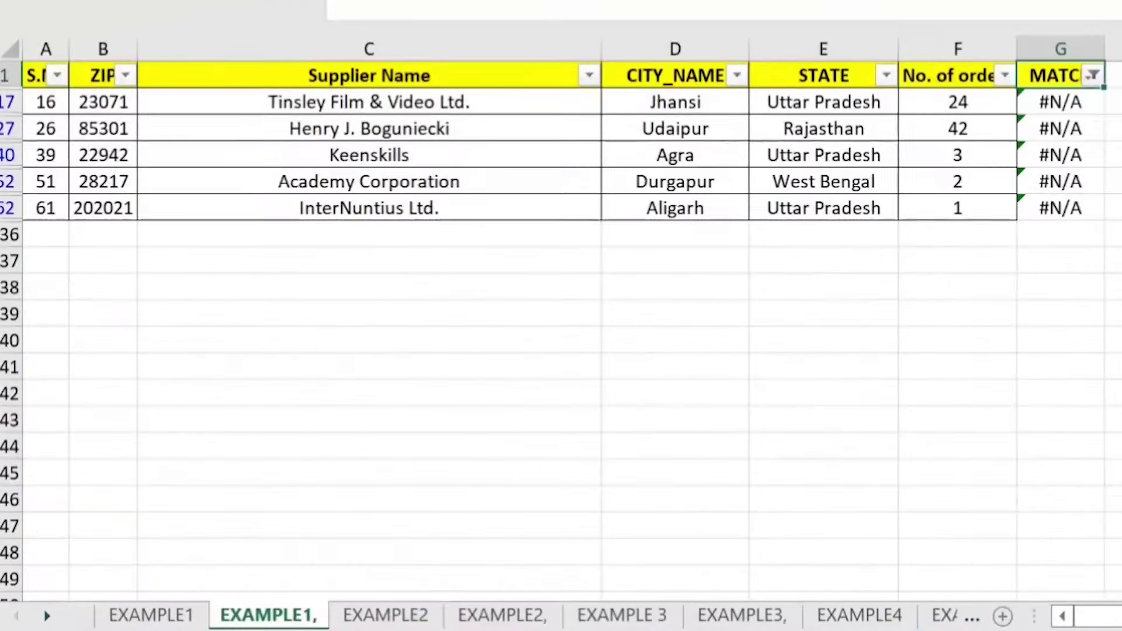
Copy the five unmatched supplier rows across columns A to F.
drag(1085, 102, 1075, 208)
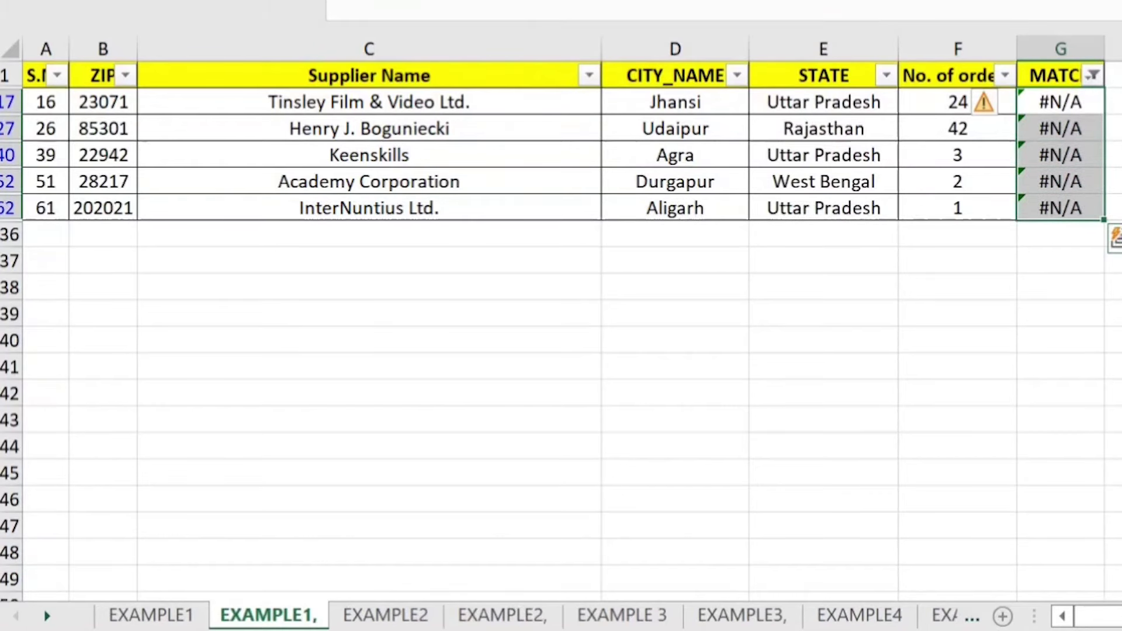
click(186, 613)
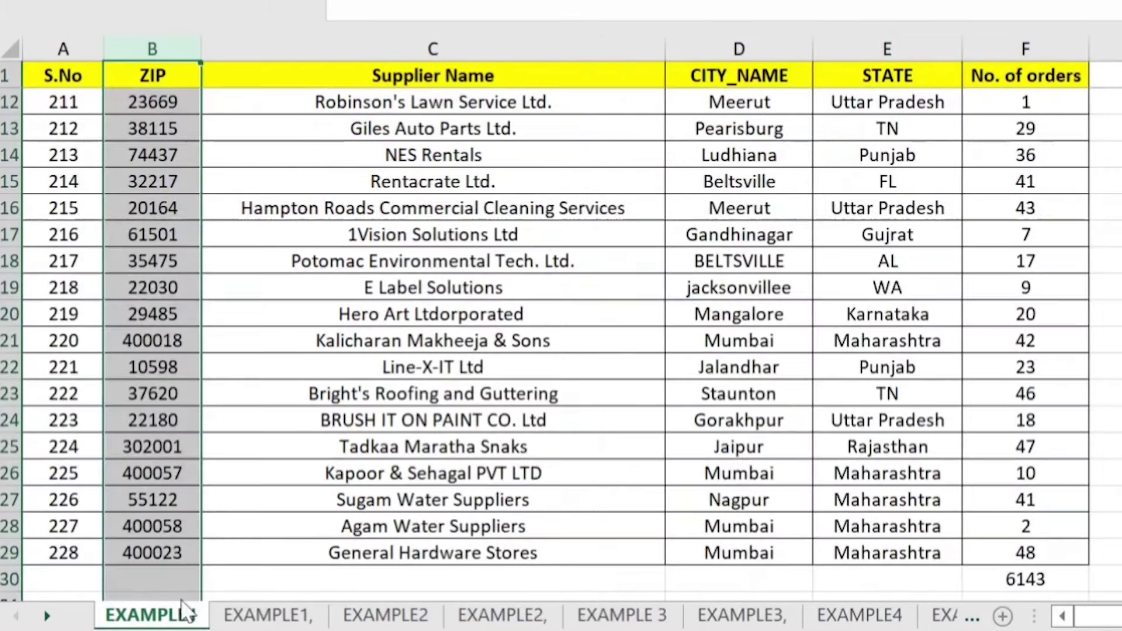
click(286, 613)
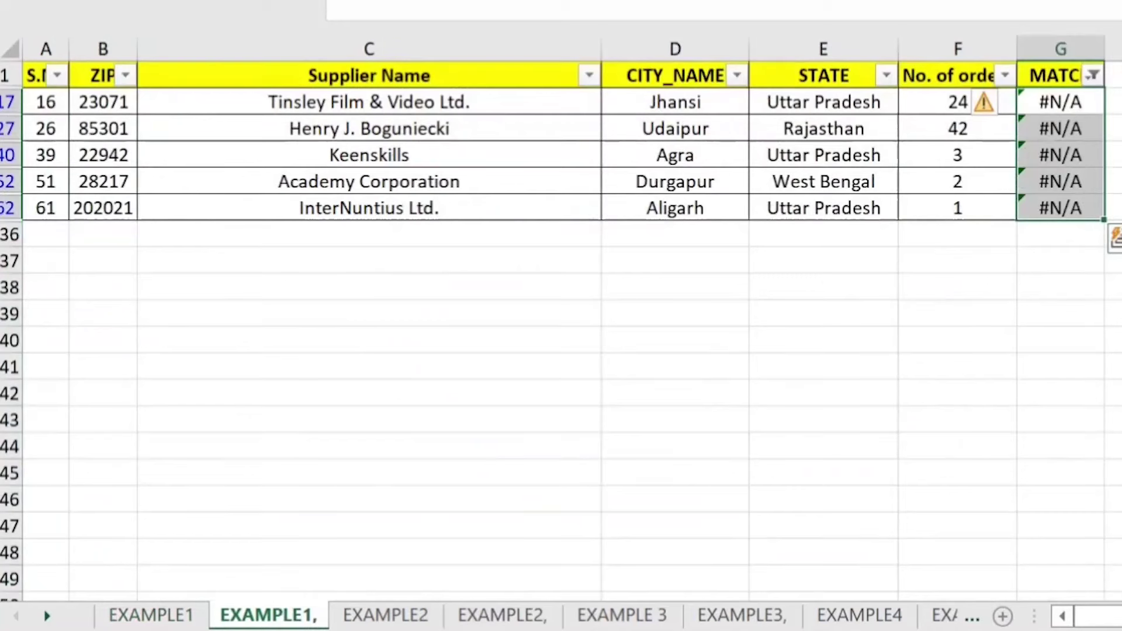
mouse_move(45, 102)
mouse_down()
mouse_move(45, 208)
mouse_move(957, 208)
mouse_up()
key(ctrl+c)
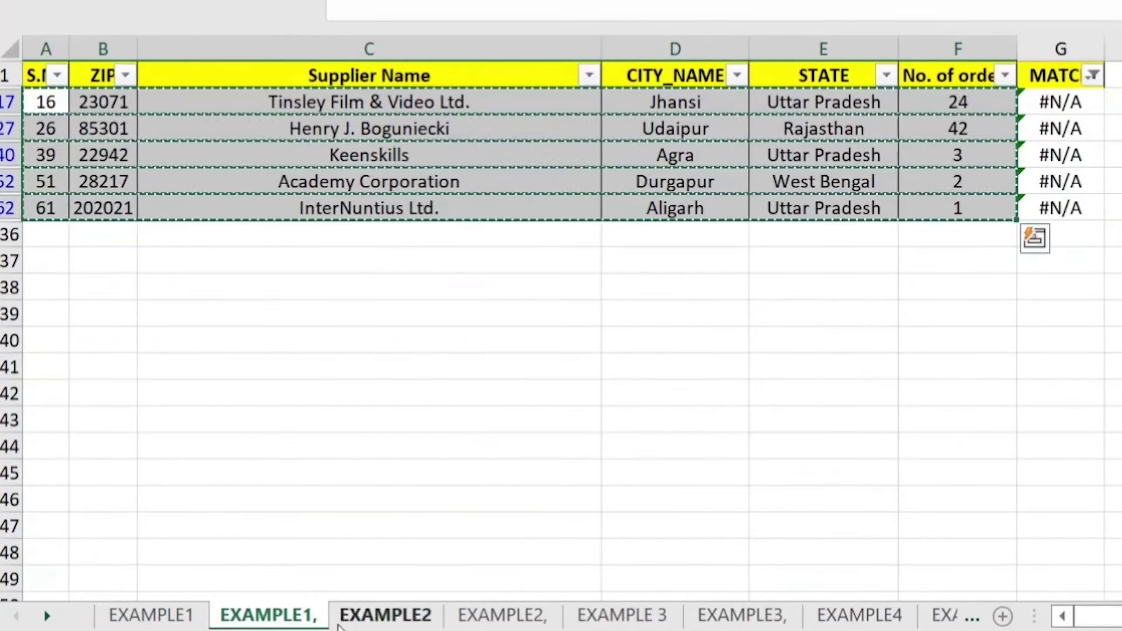
Paste them below EXAMPLE1's last row and extend the serial numbers to 233.
click(151, 615)
click(80, 473)
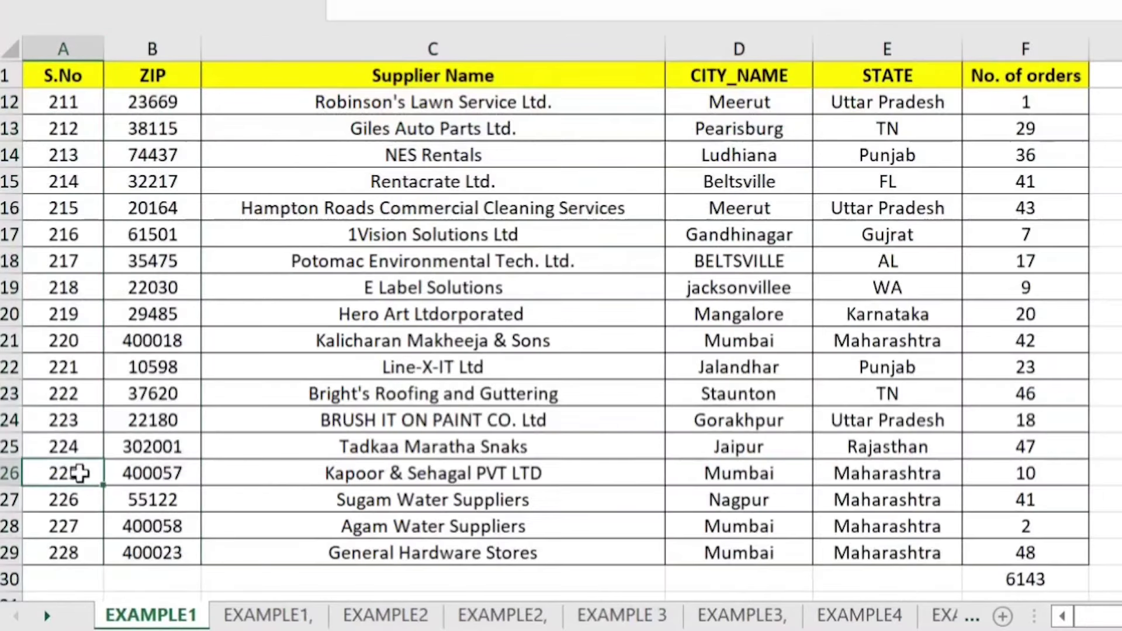
scroll(78, 474, down, 1)
click(77, 498)
key(ctrl+v)
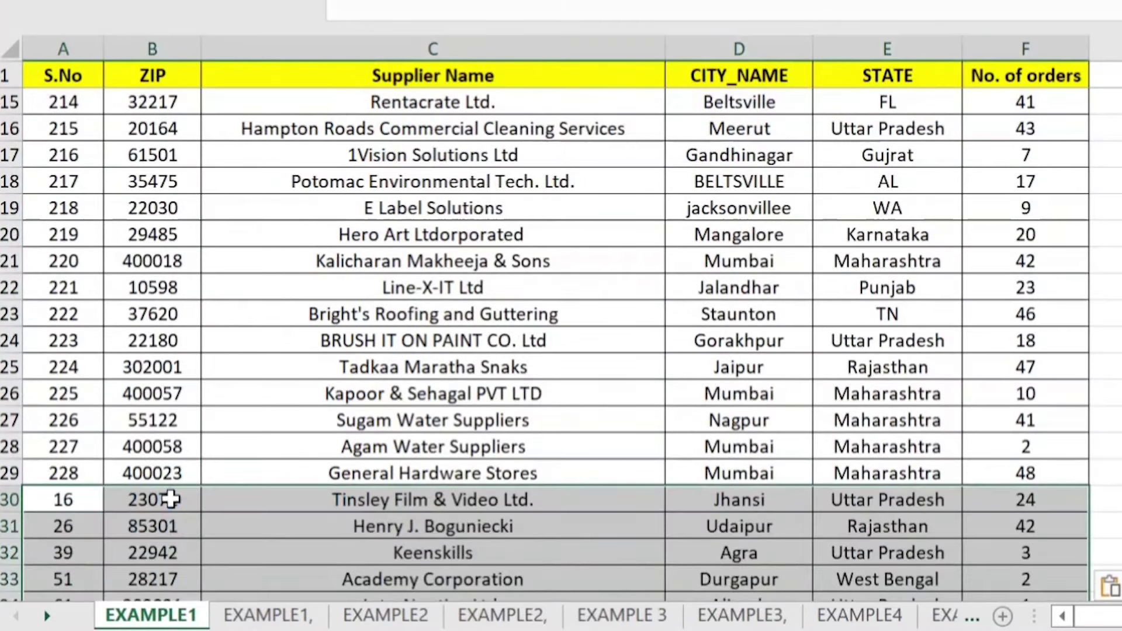
drag(70, 449, 70, 475)
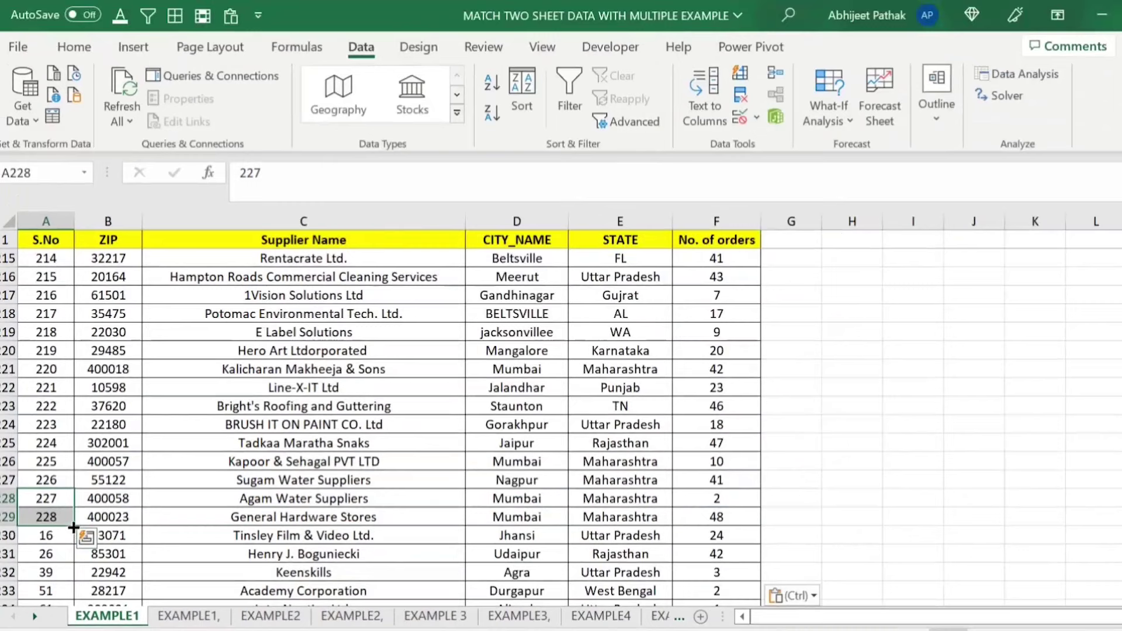
drag(73, 528, 62, 558)
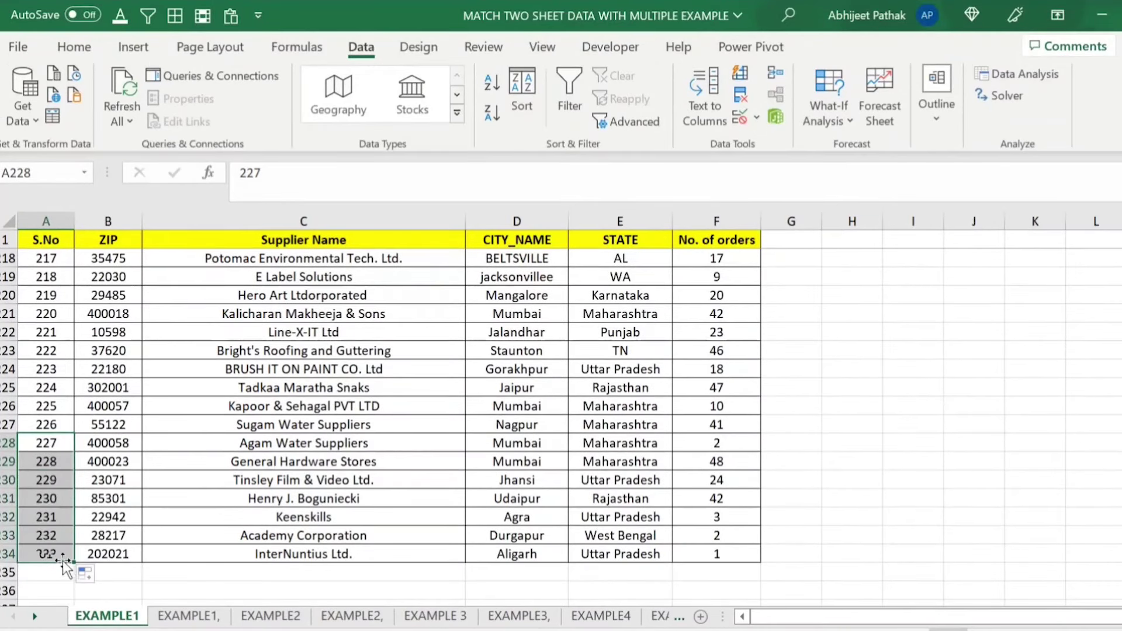
click(60, 556)
Turn off the filter on 'EXAMPLE1,' and check its orders total of 6215.
click(167, 618)
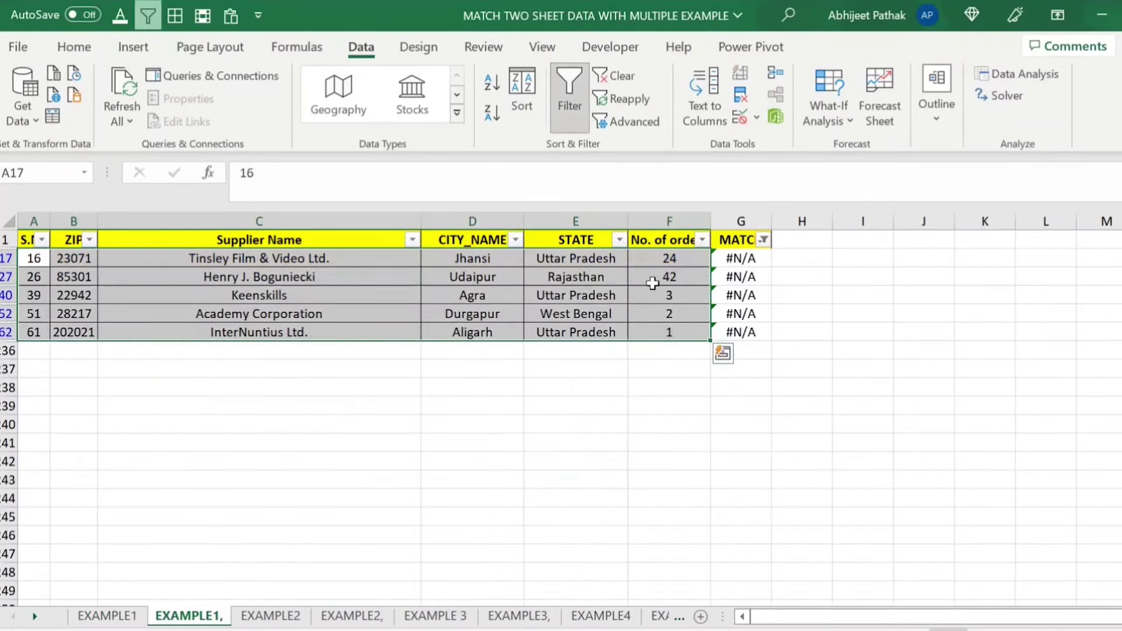
click(558, 239)
click(564, 105)
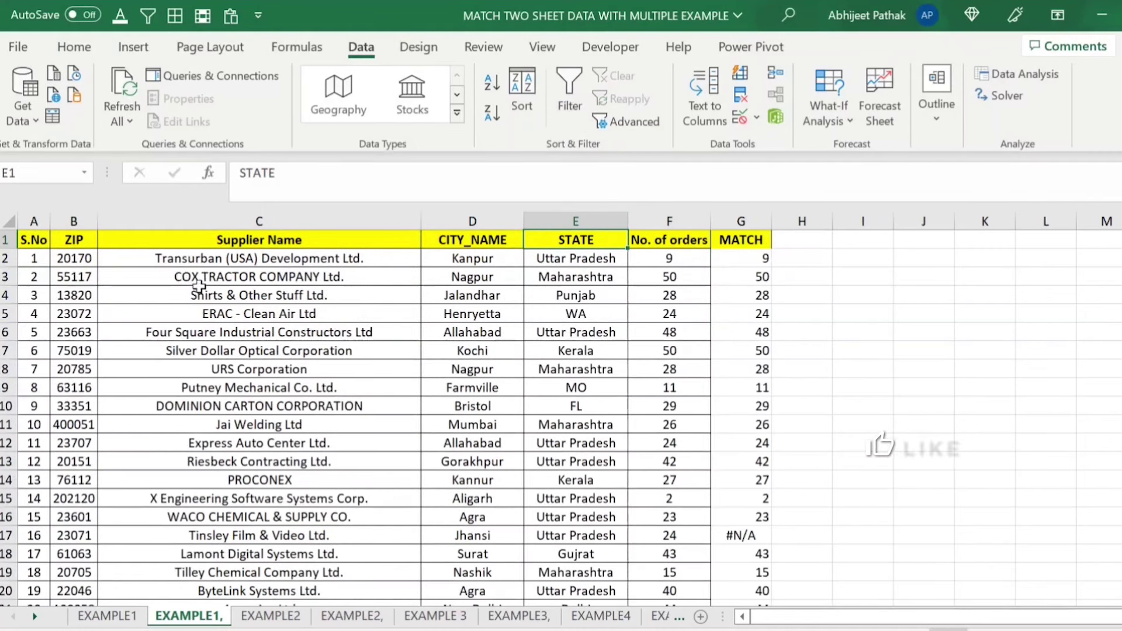
click(73, 273)
key(ctrl+Down)
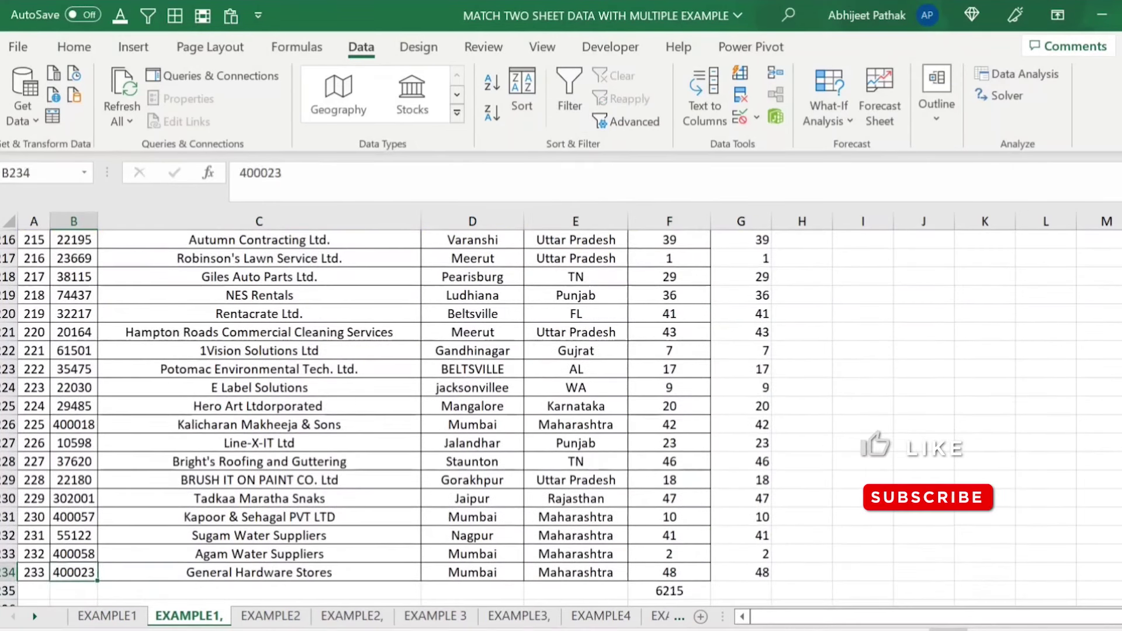
key(Left)
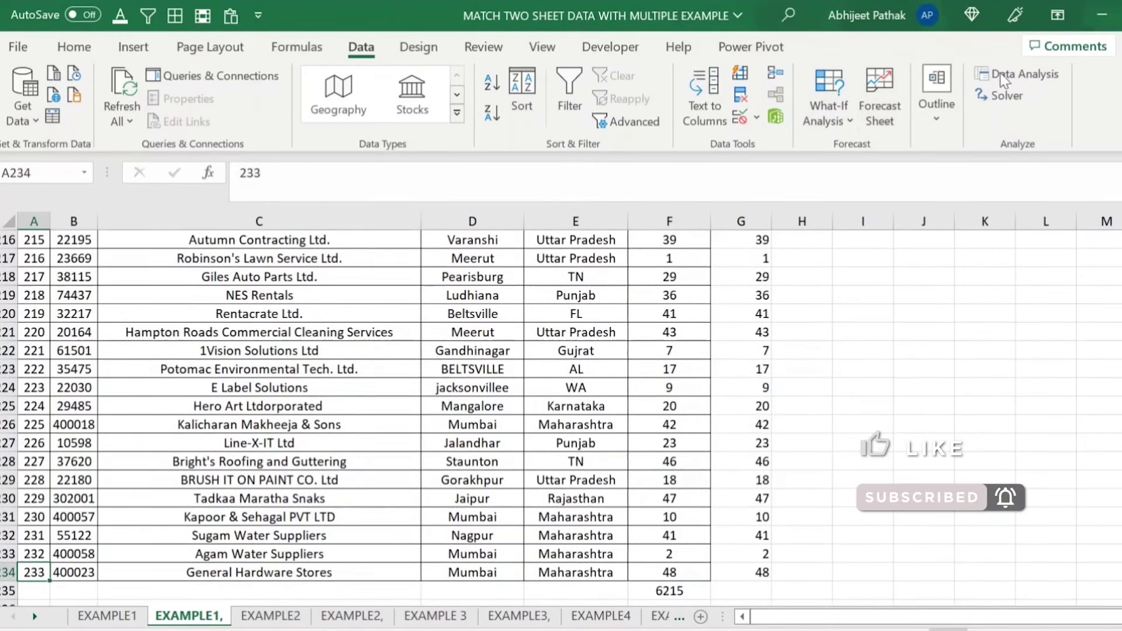
click(672, 588)
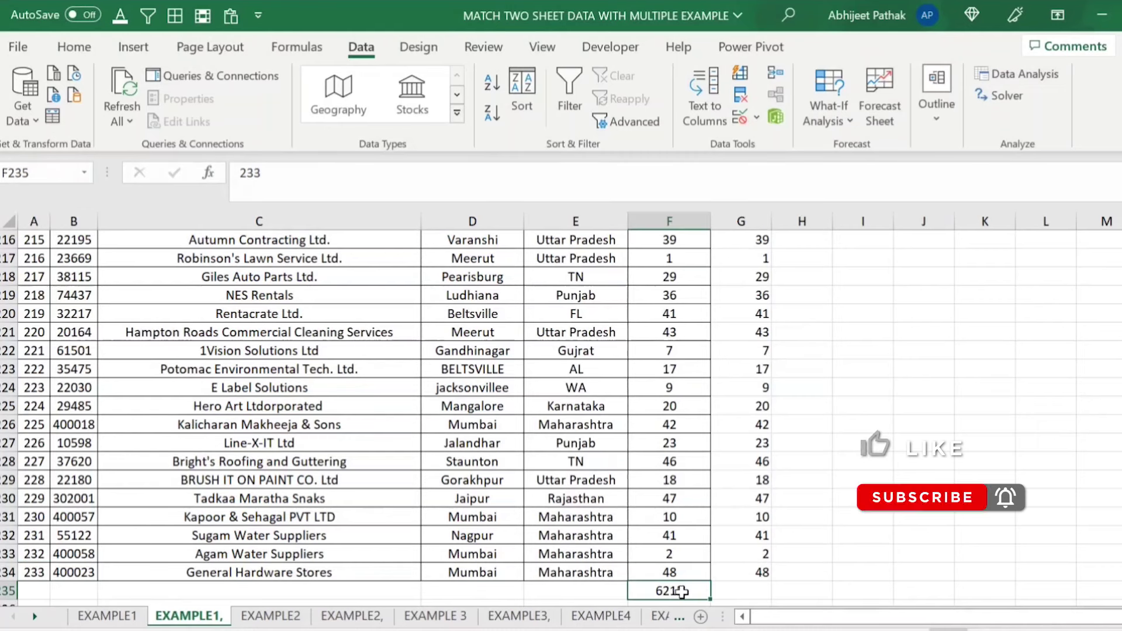
Verify EXAMPLE1's =SUM(F2:F234) total now also reads 6215.
click(96, 618)
click(742, 573)
key(F2)
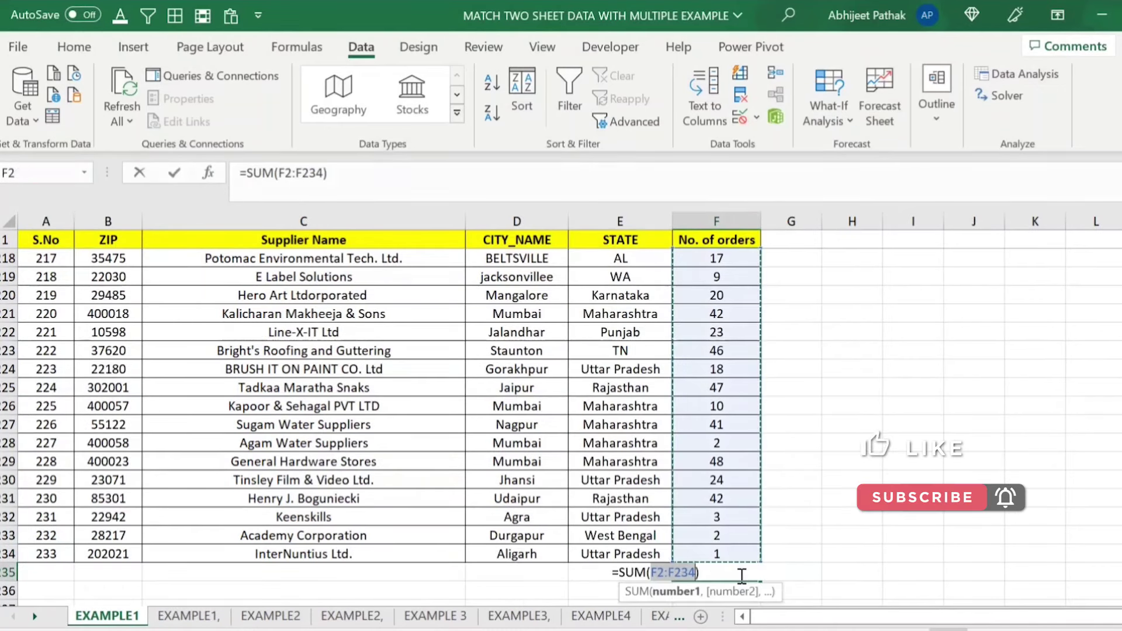
key(Escape)
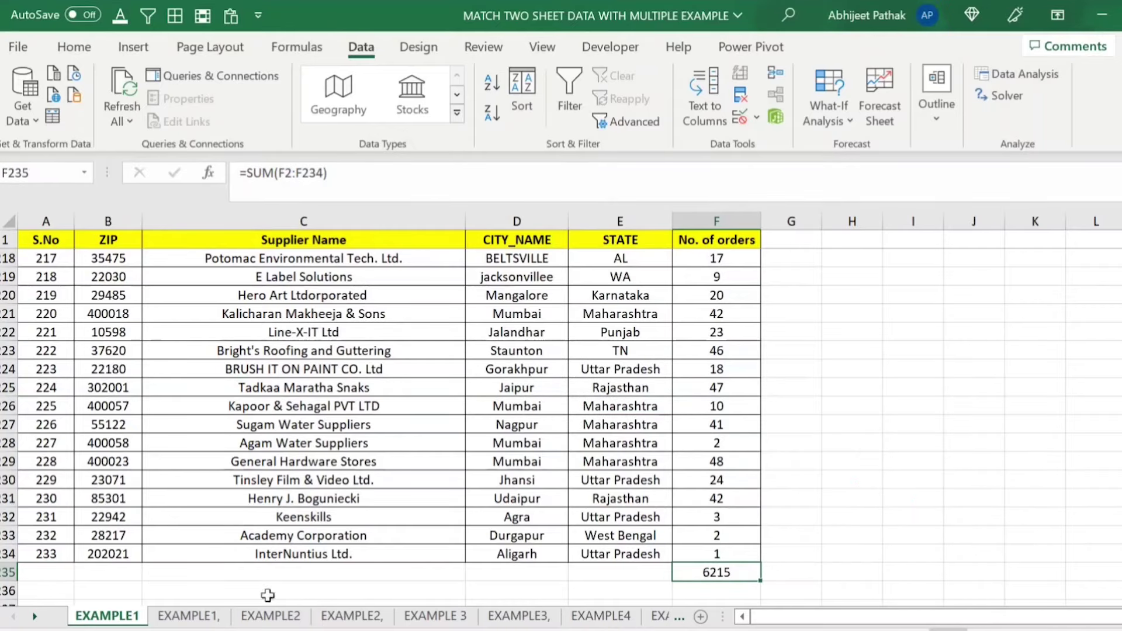
Compare G2's lookup result on 'EXAMPLE1,' with the order count in EXAMPLE1's F2.
click(188, 616)
scroll(757, 300, up, 3)
click(756, 302)
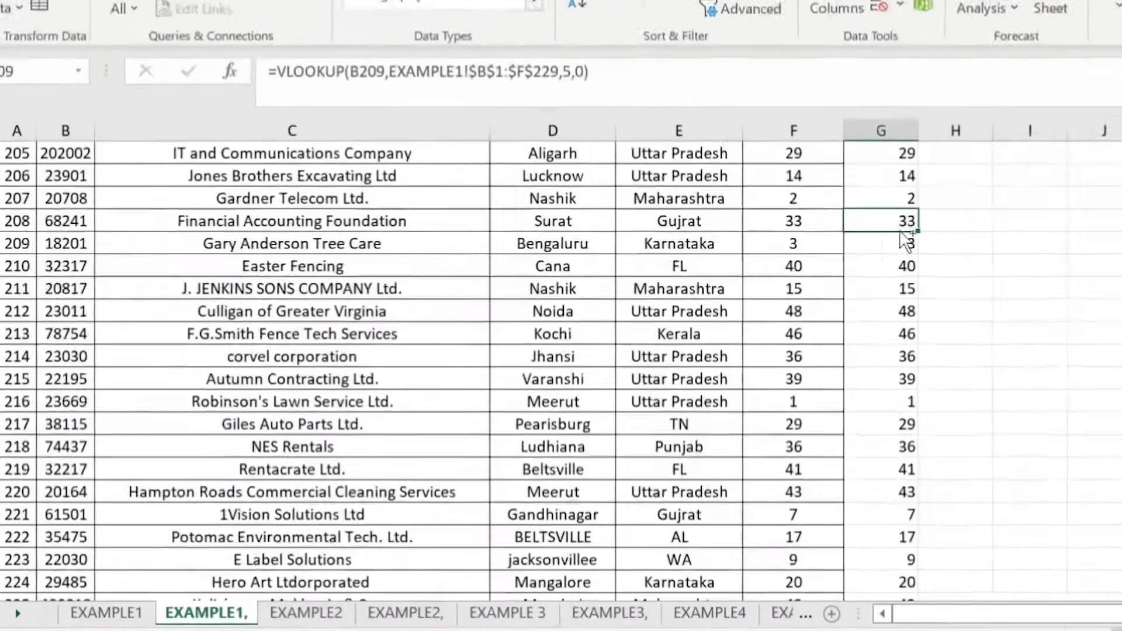
scroll(756, 302, up, 20)
click(1077, 76)
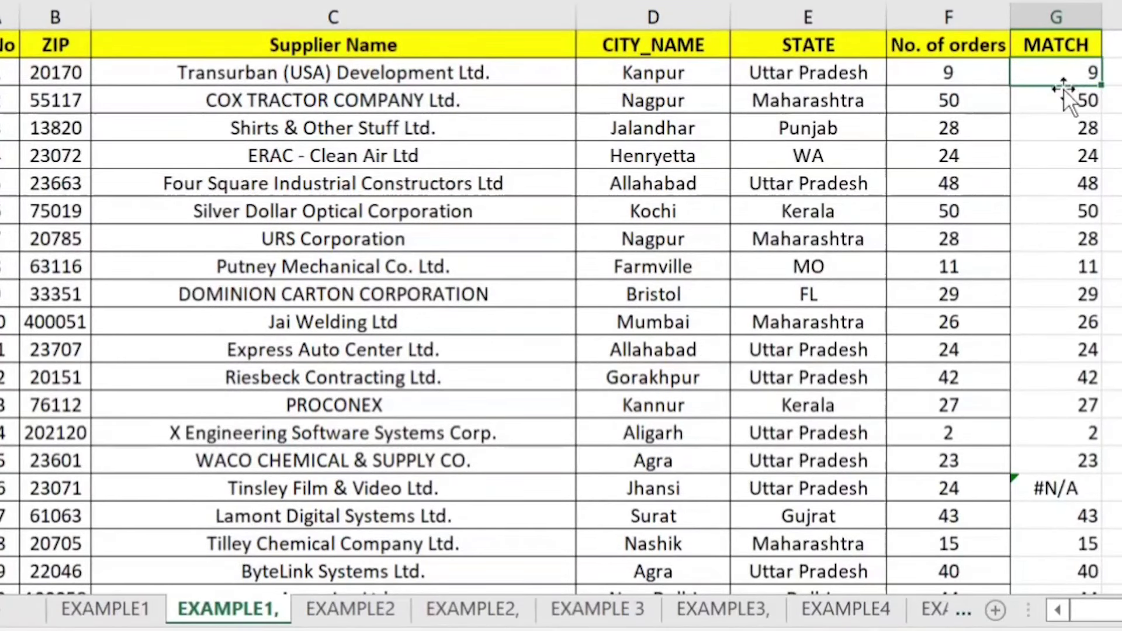
click(114, 609)
scroll(753, 255, up, 4)
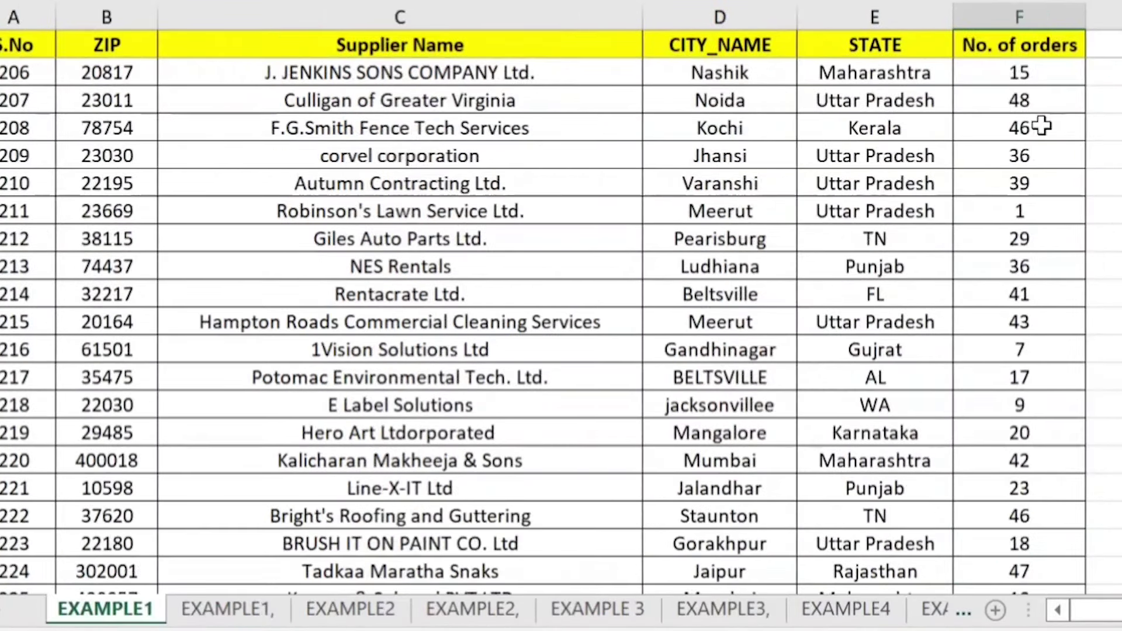
key(ctrl+Up)
scroll(1026, 123, up, 6)
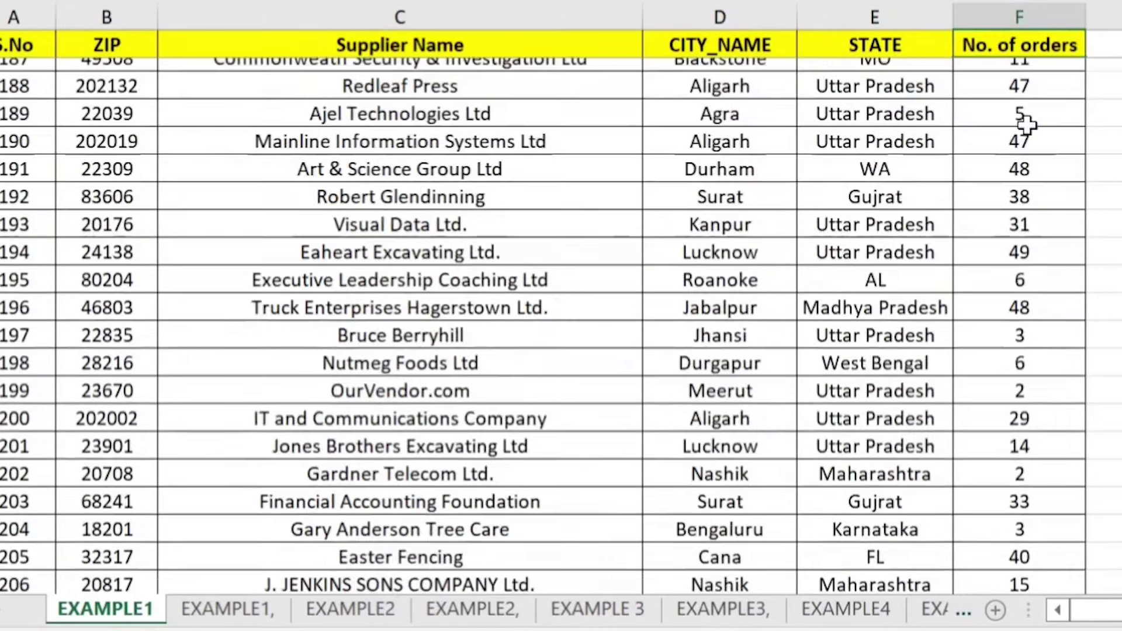
scroll(1027, 123, up, 20)
click(1027, 74)
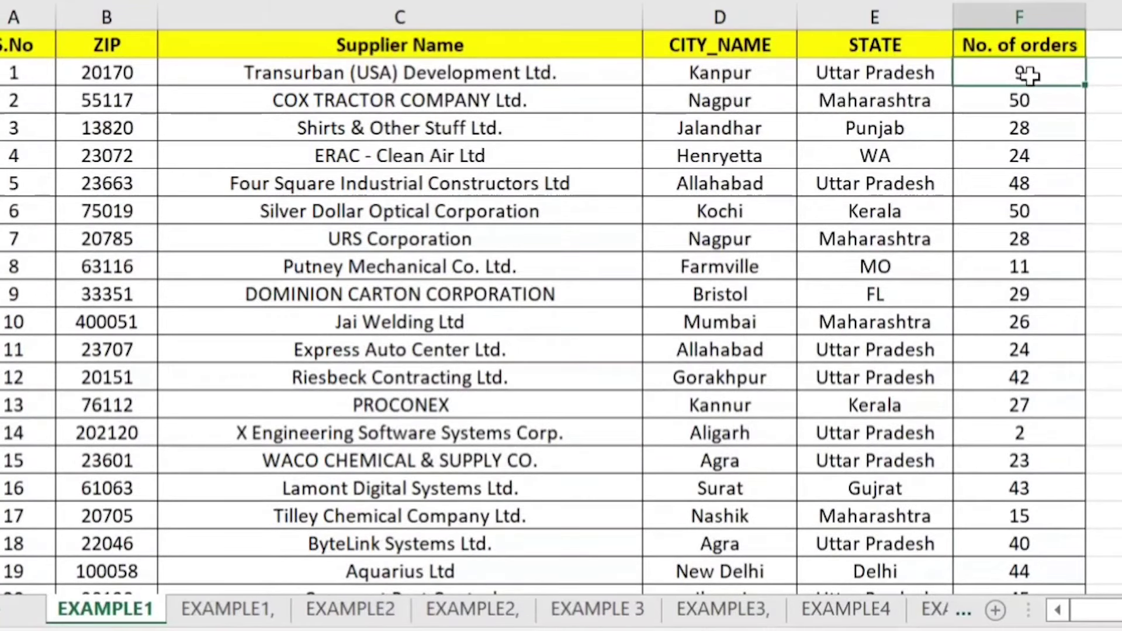
Cross-check ZIP 20170 and its supplier name in row 2 on both sheets.
click(225, 608)
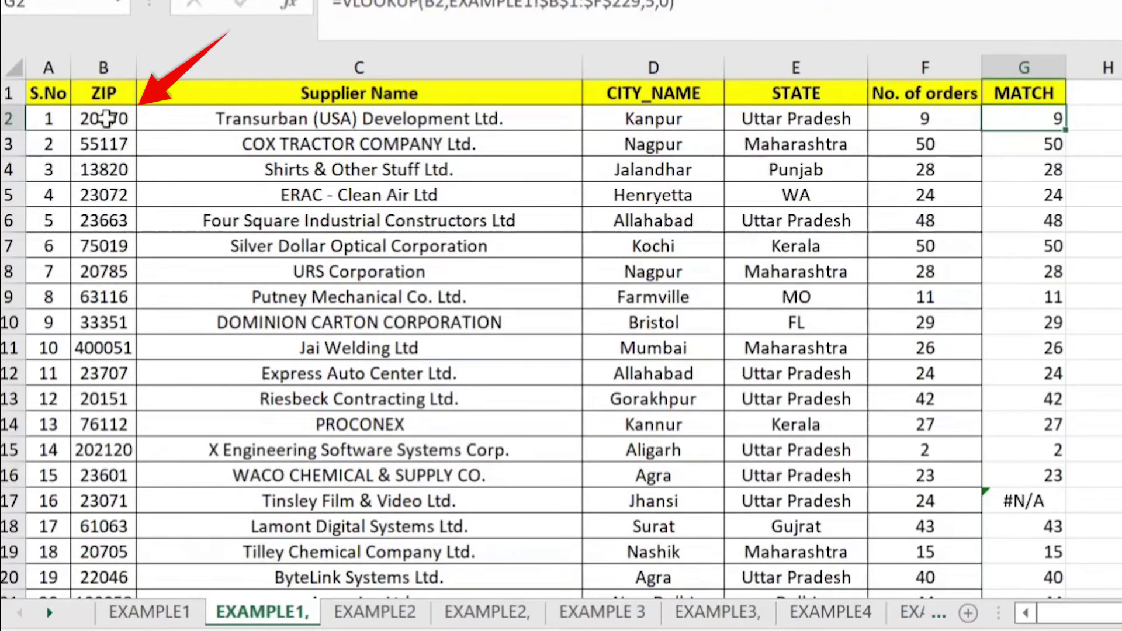
click(168, 618)
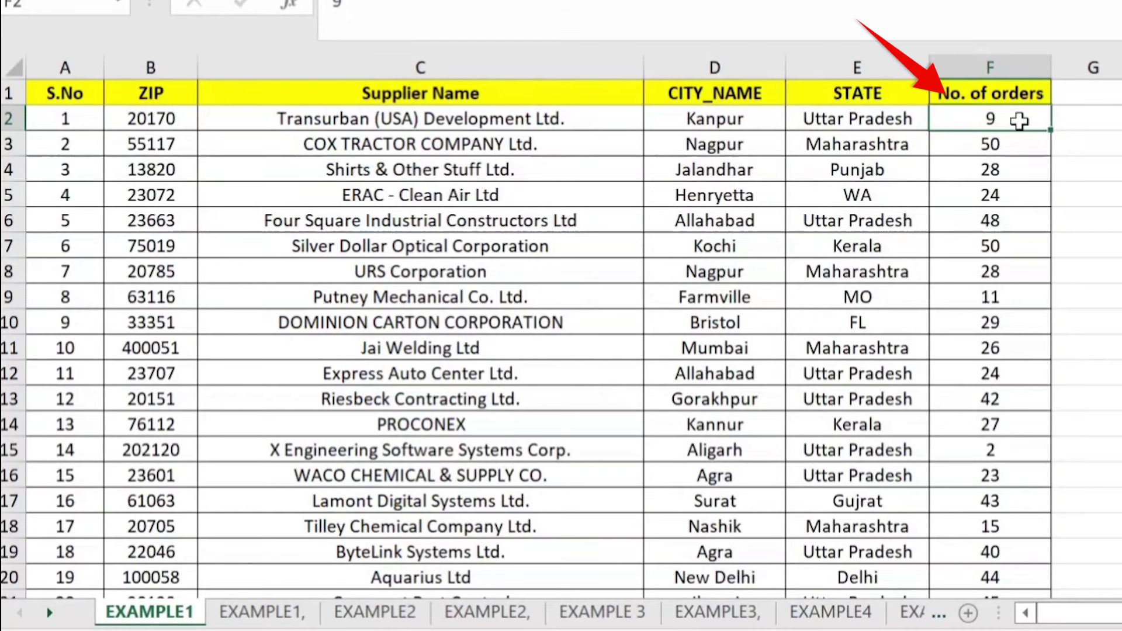
click(251, 612)
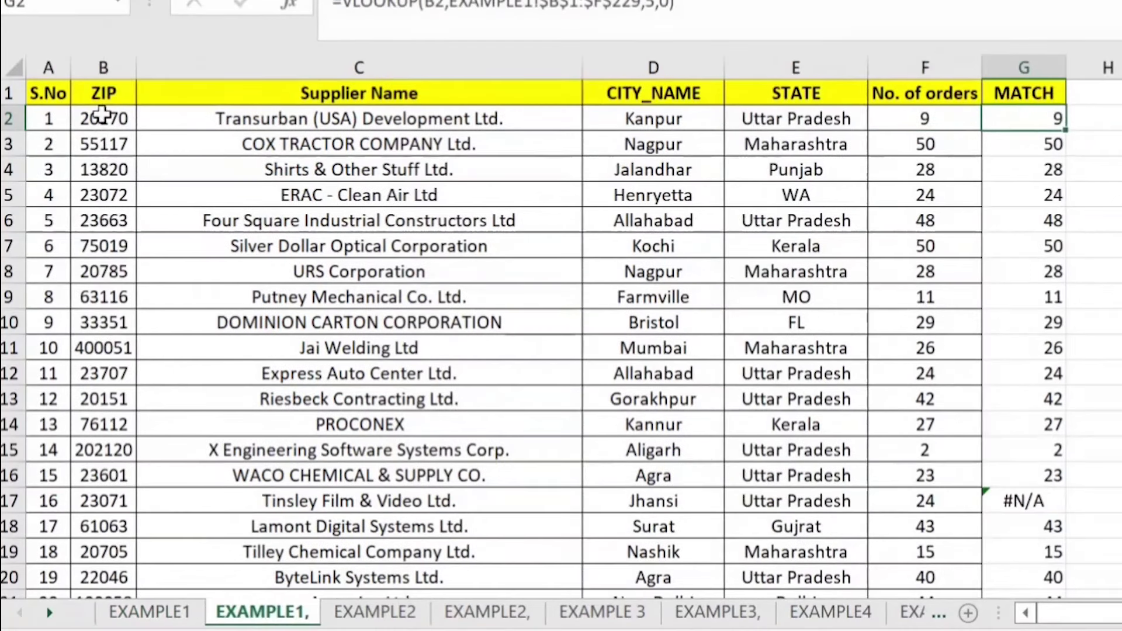
click(149, 612)
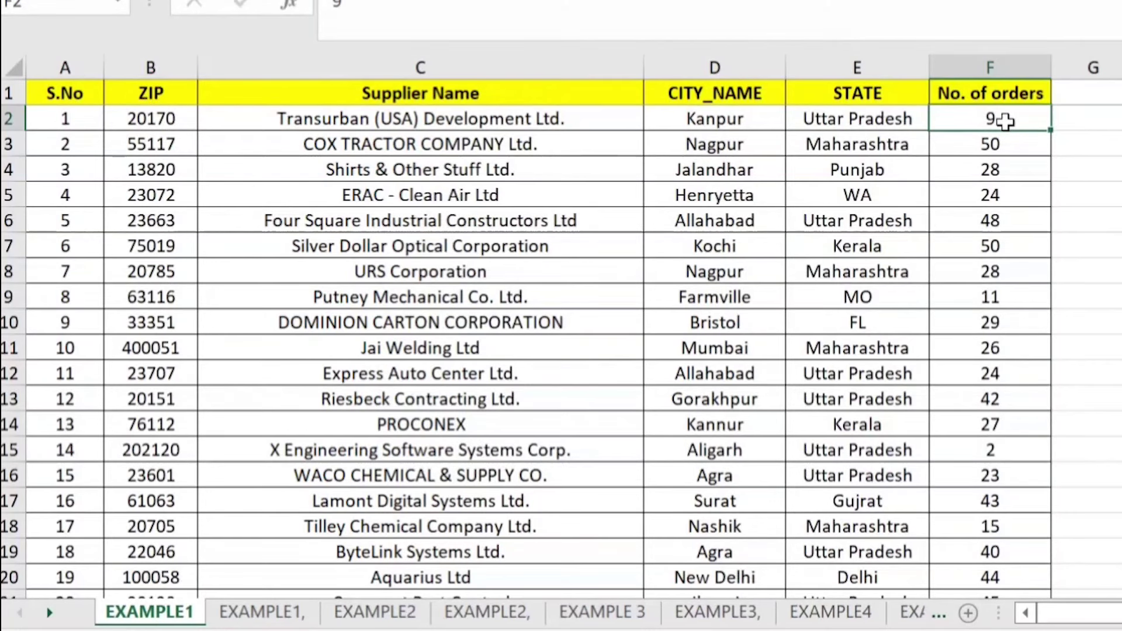
key(ctrl+Page_Down)
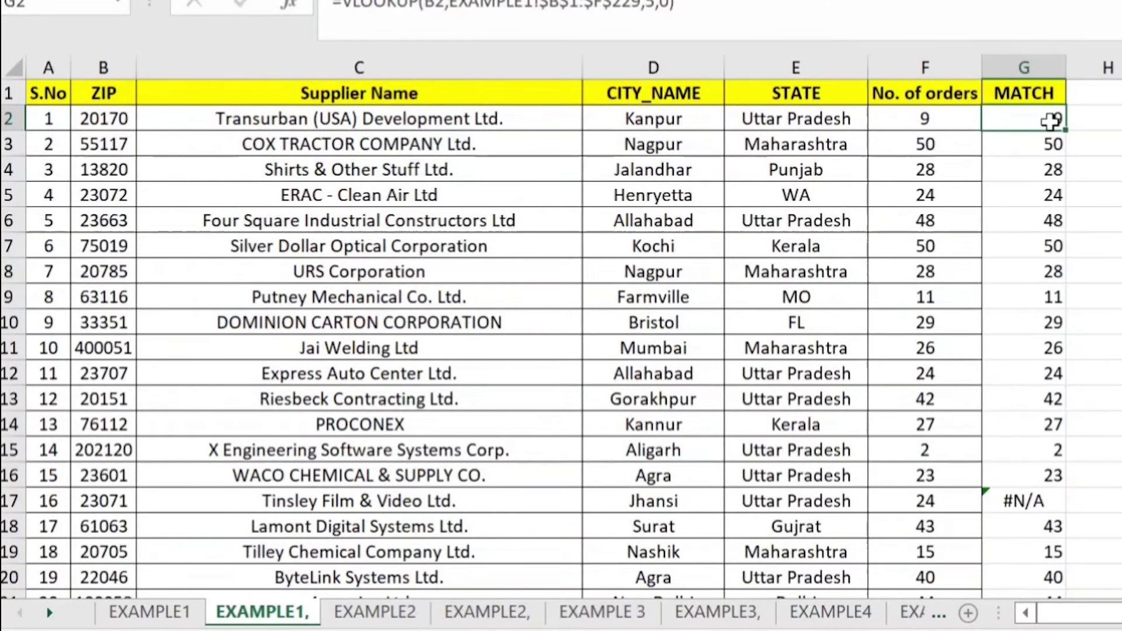
click(151, 611)
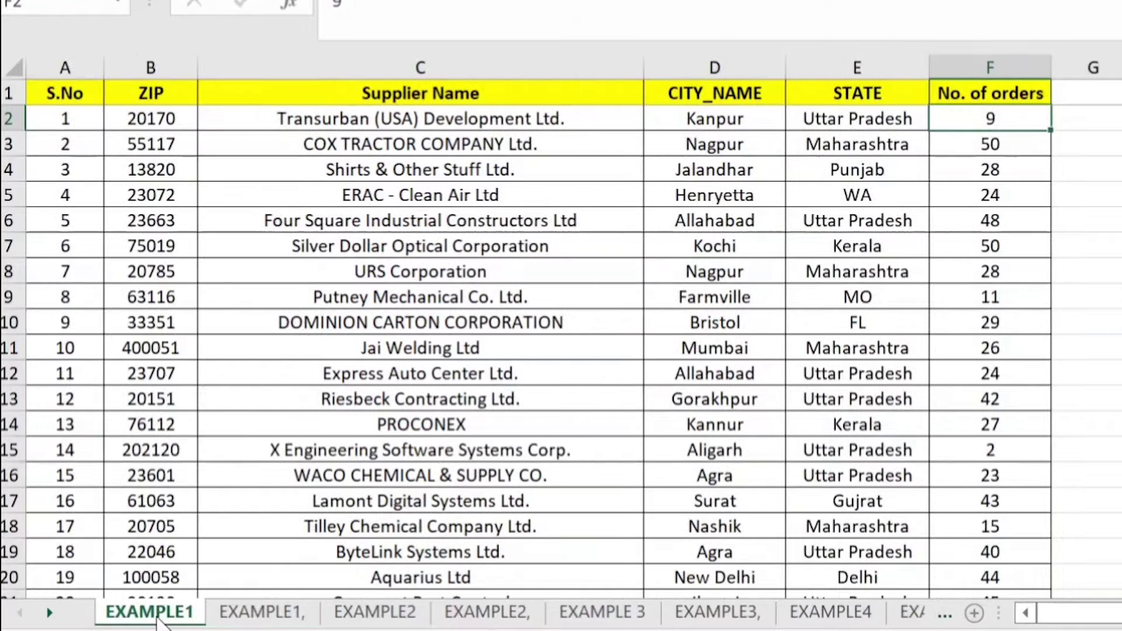
key(ctrl+Page_Down)
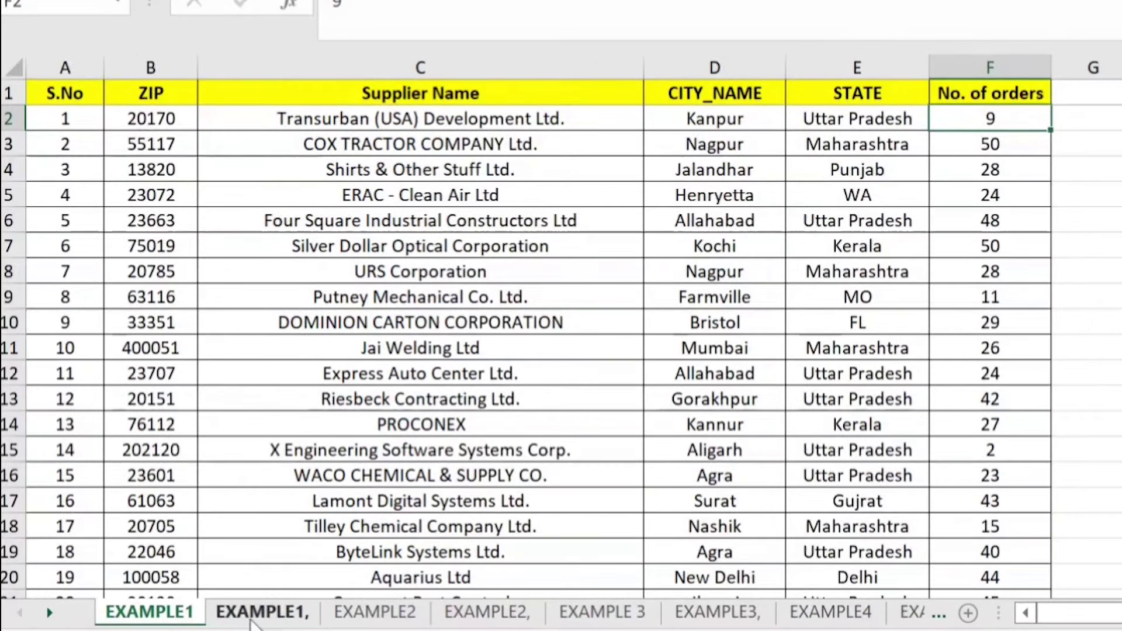
click(122, 118)
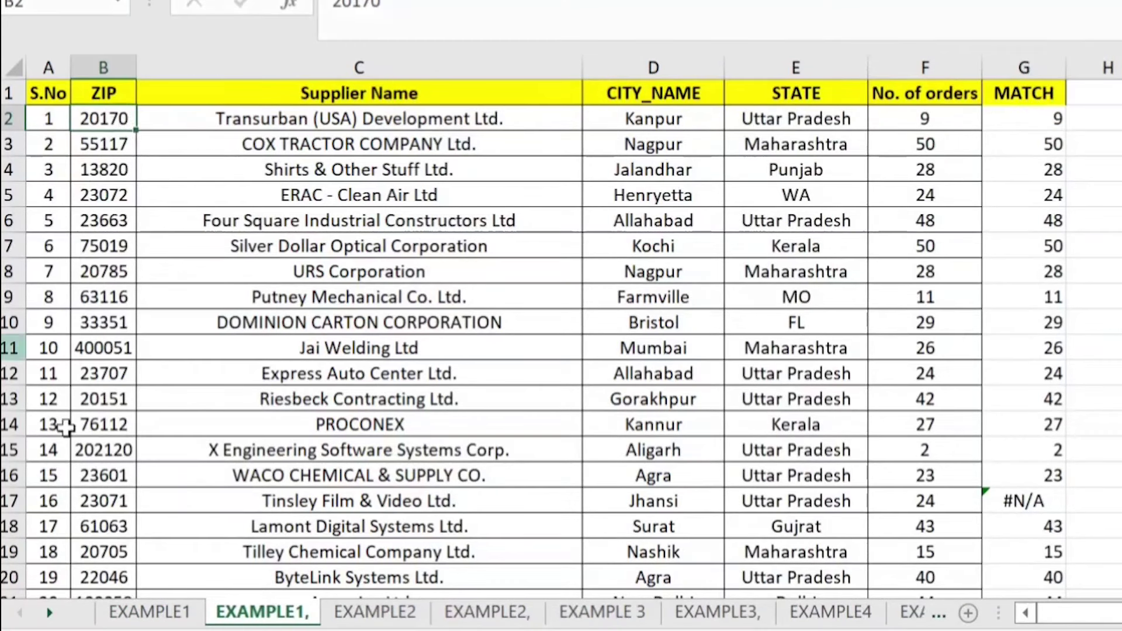
click(150, 612)
click(165, 143)
click(187, 118)
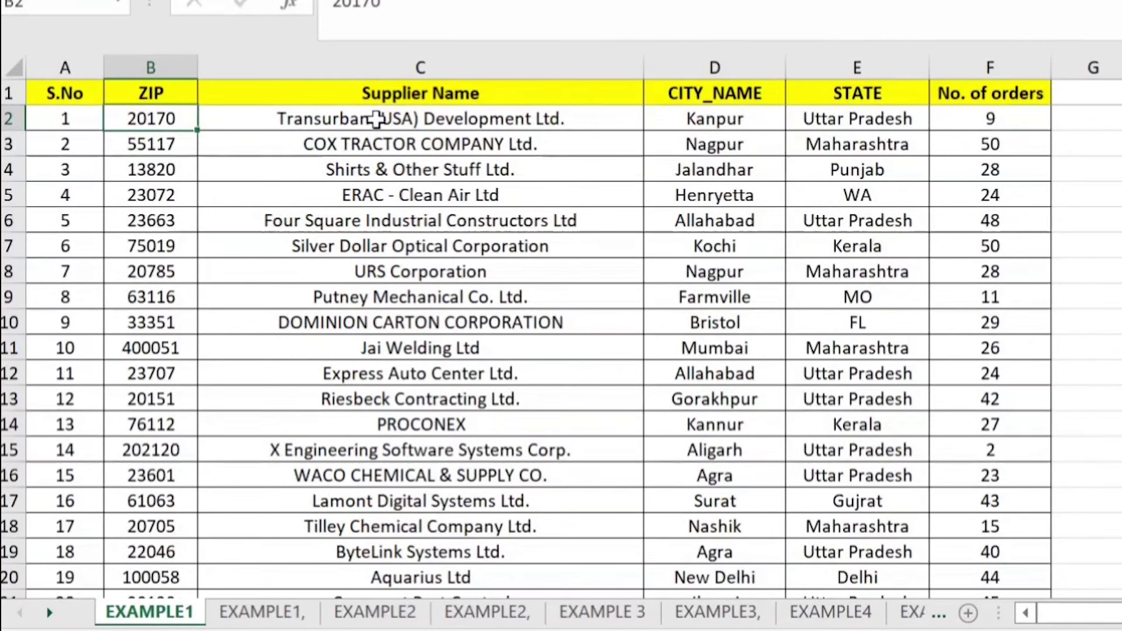
click(357, 121)
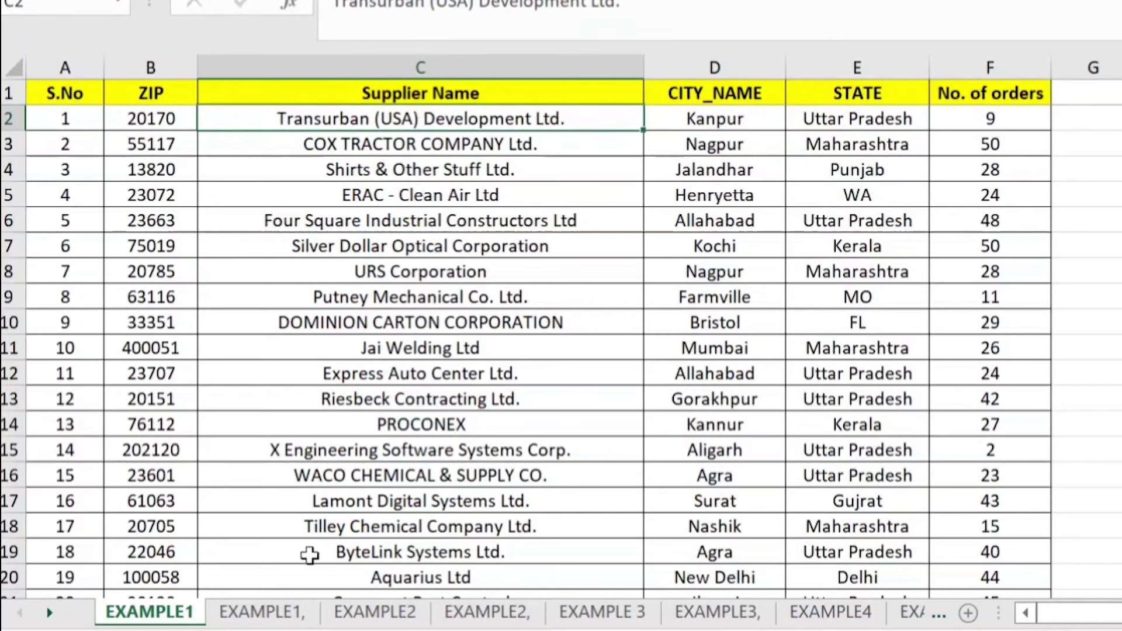
click(291, 611)
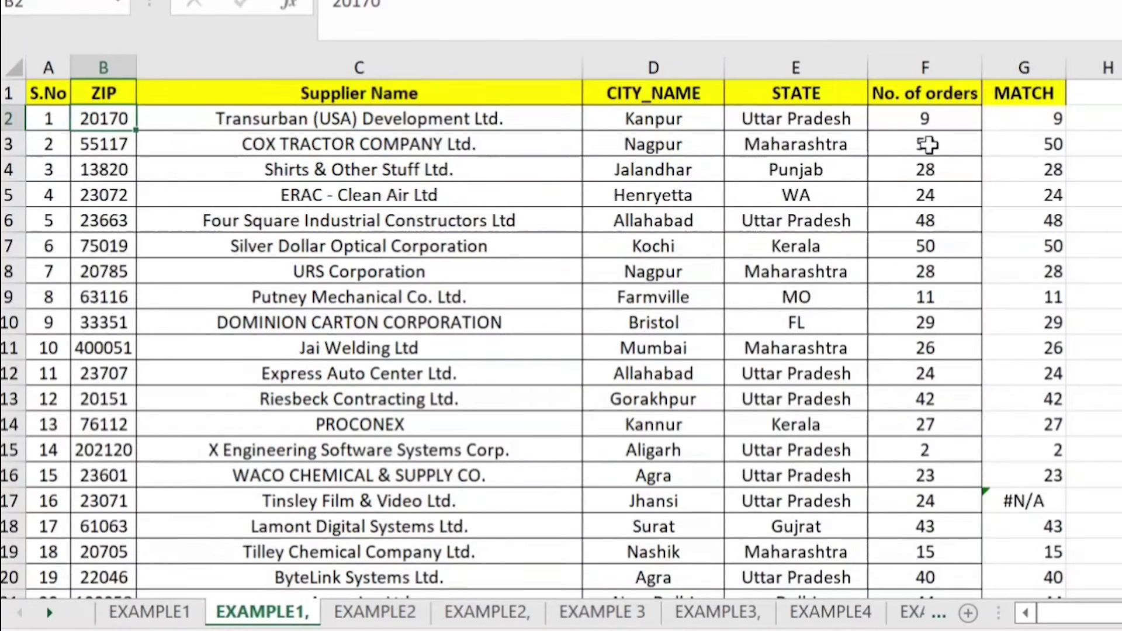
click(1018, 119)
Add AutoFilter arrows from G1 with Ctrl+Shift+L and review the MATCH filter list unchanged.
click(1026, 87)
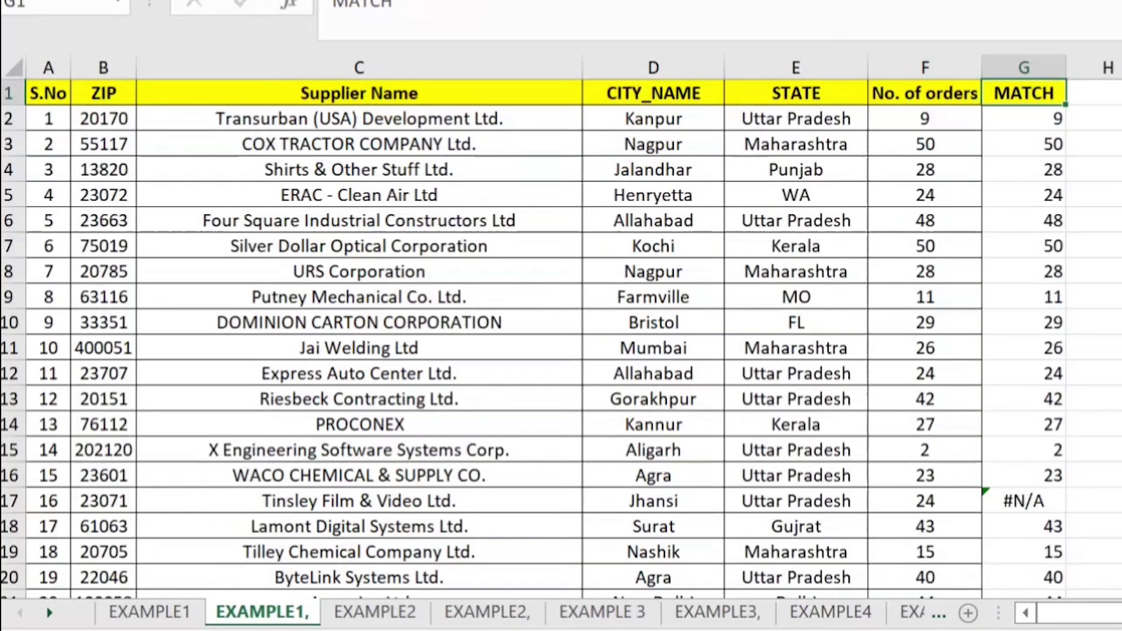
key(ctrl+shift+l)
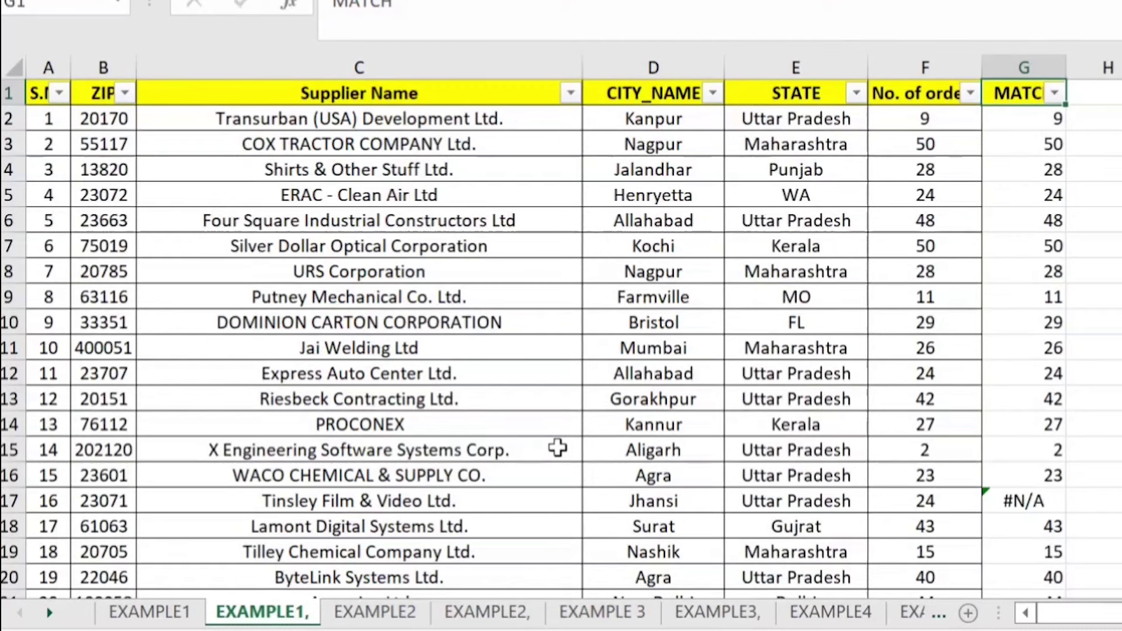
click(1054, 93)
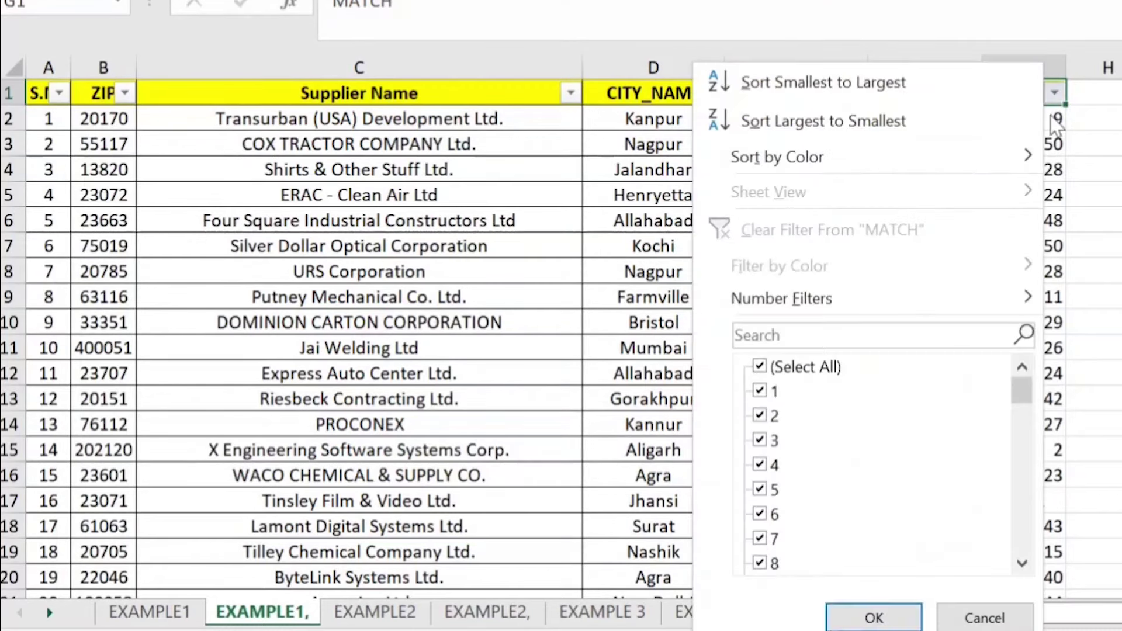
click(760, 367)
scroll(759, 570, down, 3)
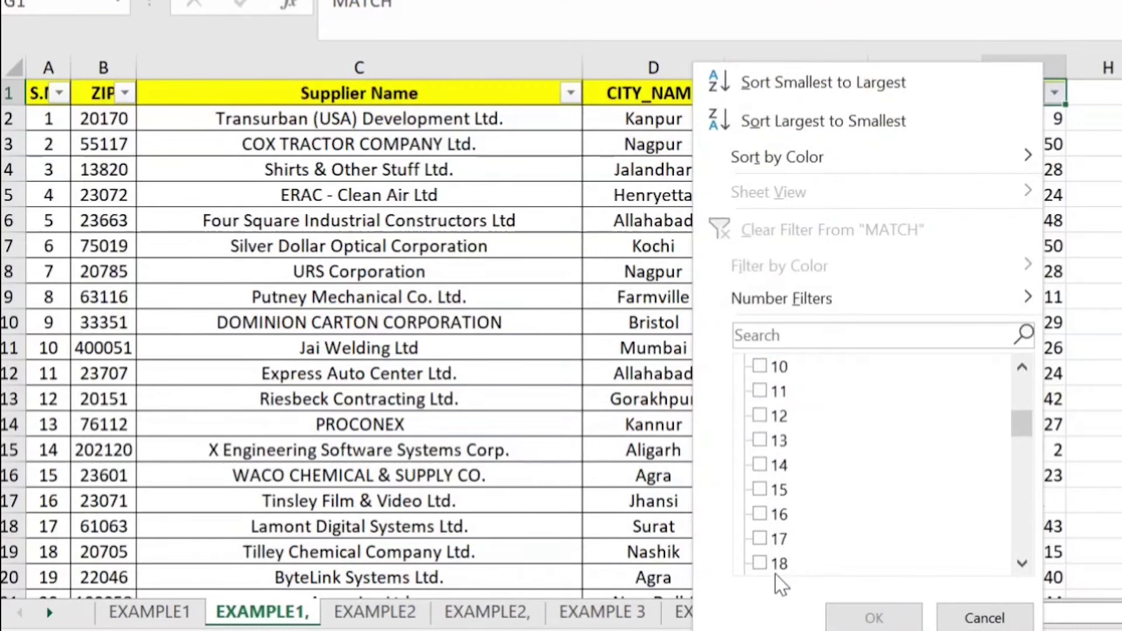
scroll(775, 572, down, 6)
scroll(768, 570, down, 4)
click(982, 618)
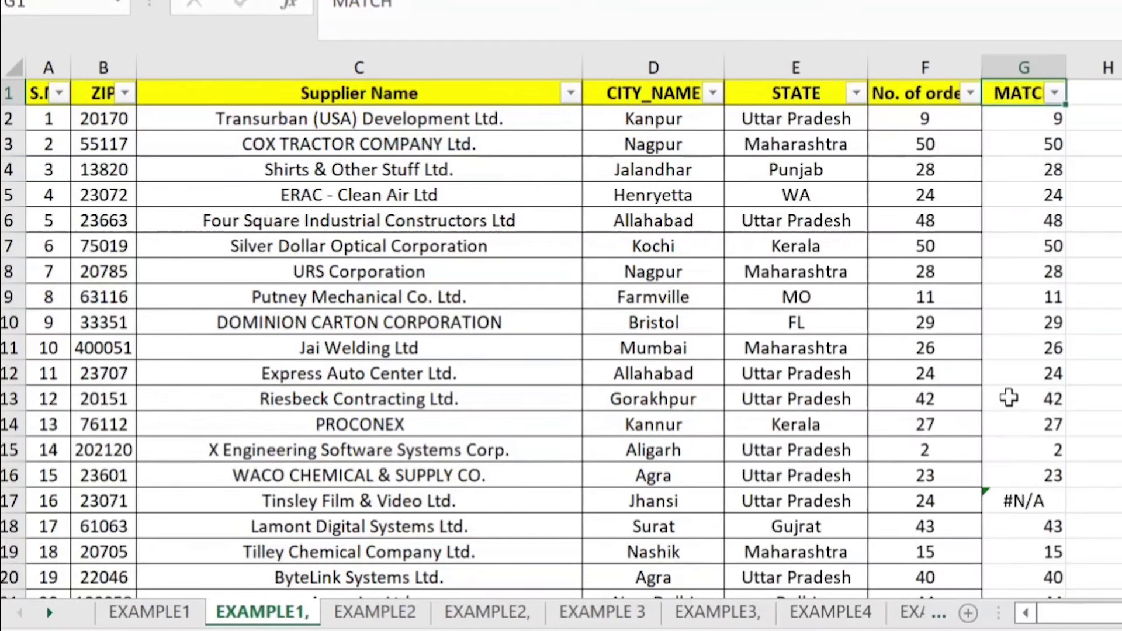
click(1019, 373)
click(1017, 117)
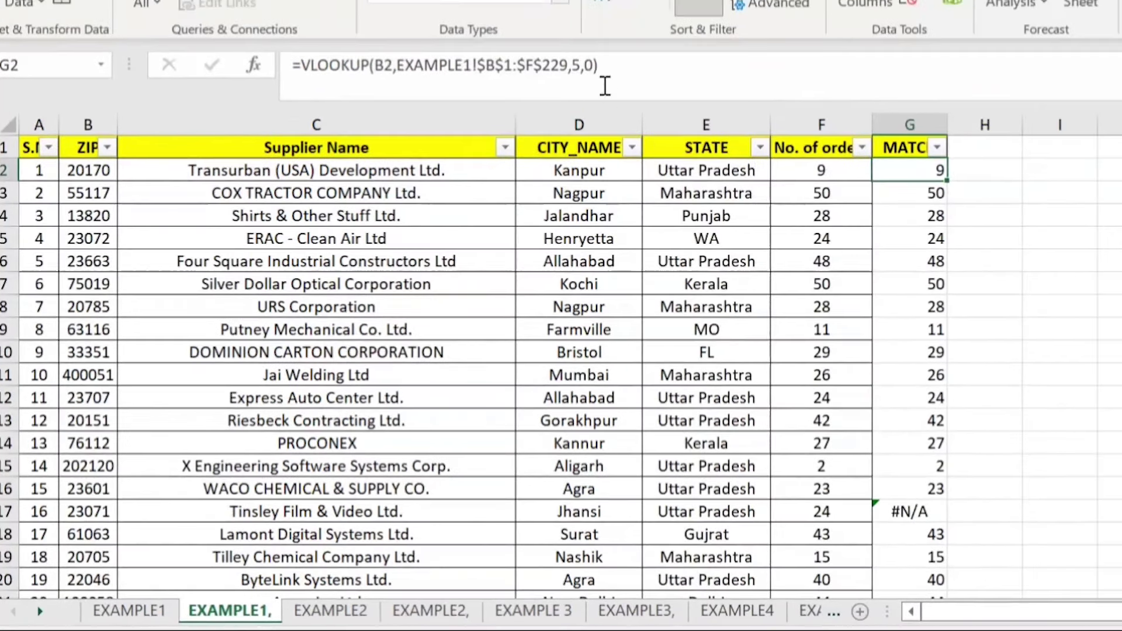
Change G2's VLOOKUP column index from 5 to 2 and fill it down column G.
click(583, 59)
key(BackSpace)
text(2)
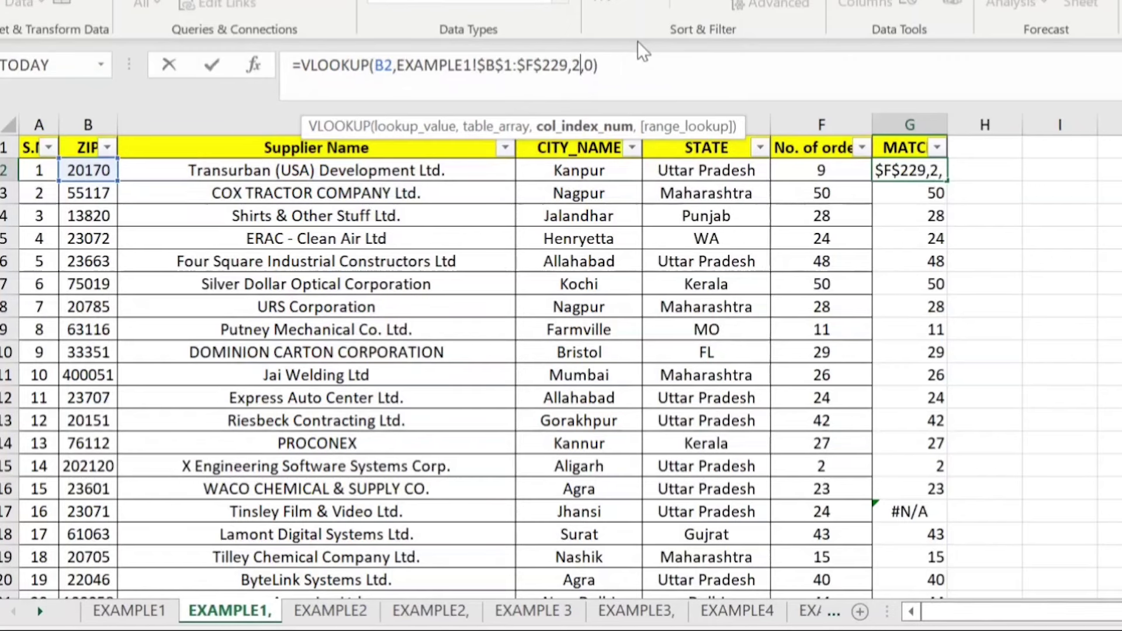
key(Return)
click(934, 170)
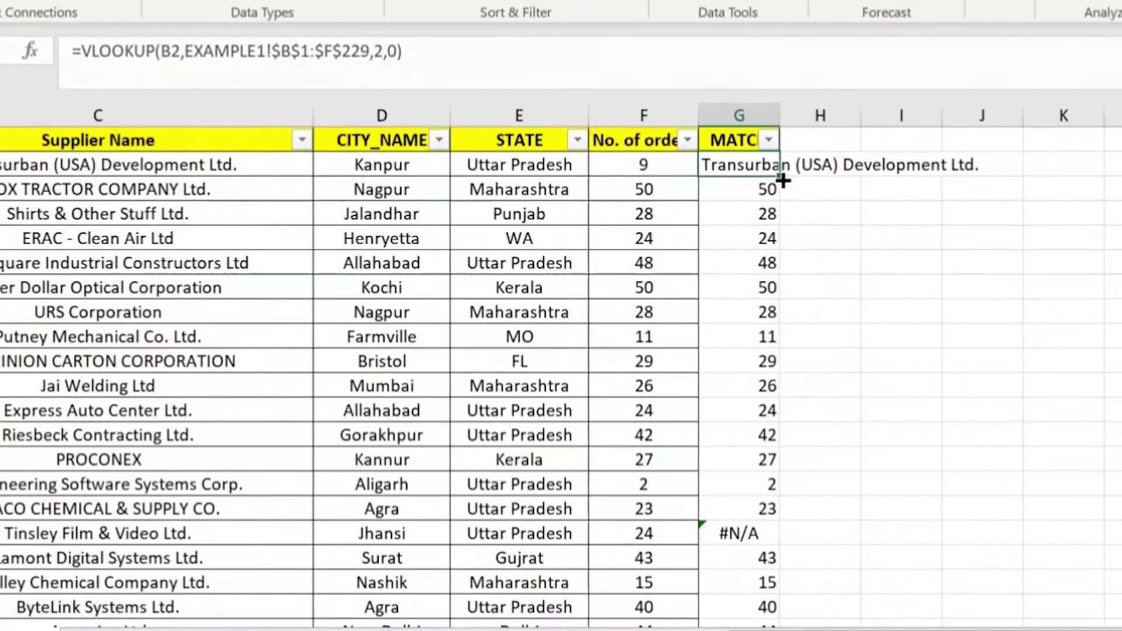
double_click(780, 175)
click(1, 165)
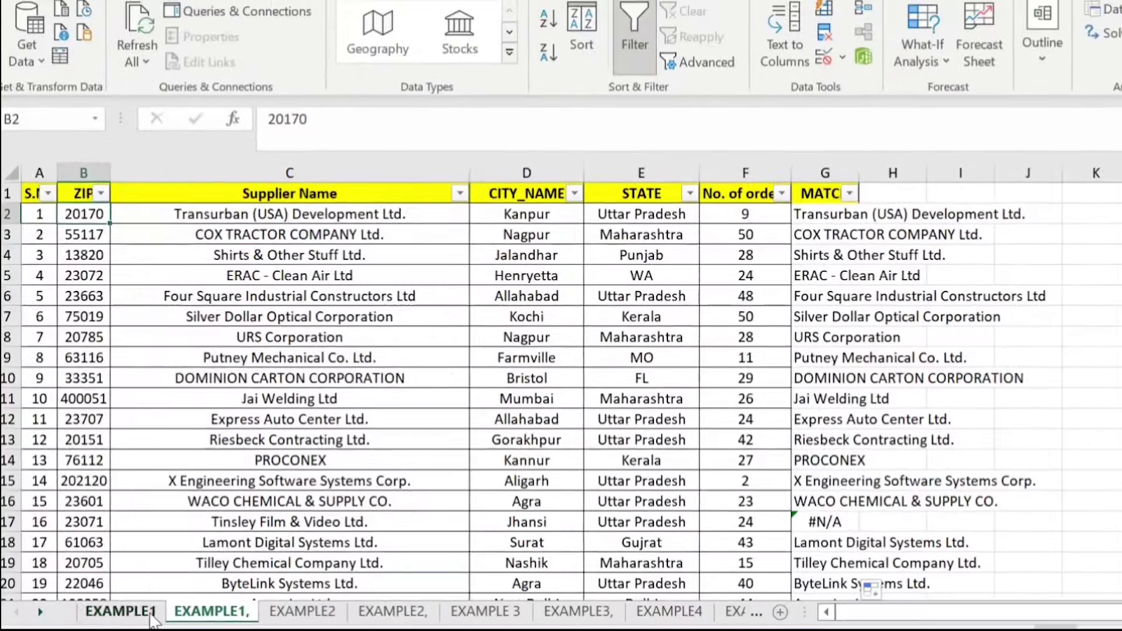
click(120, 611)
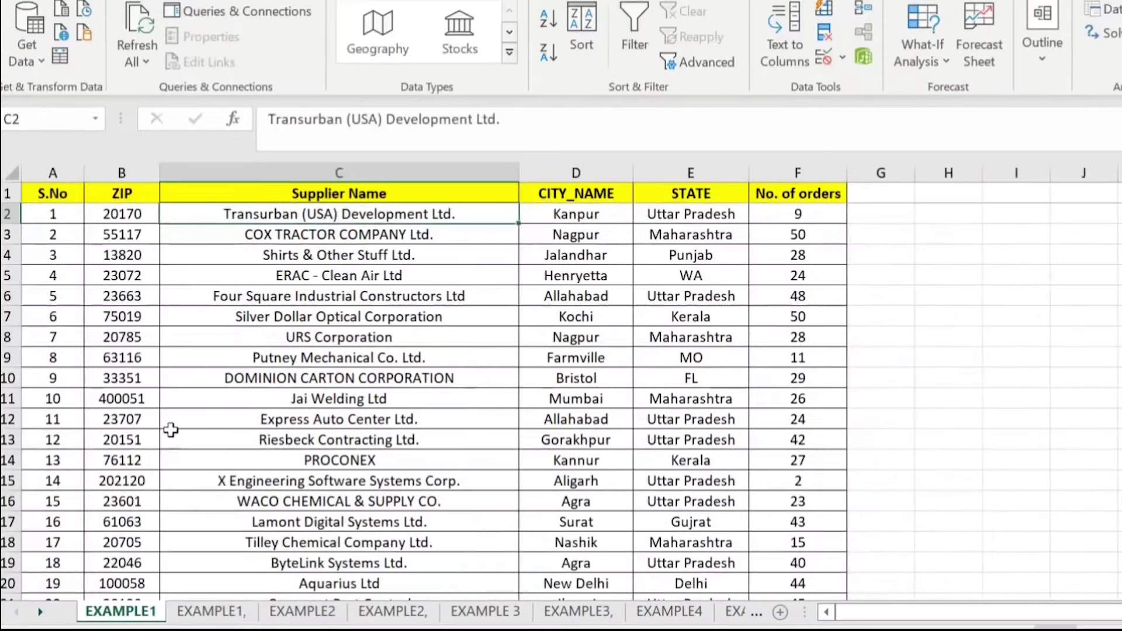
click(228, 611)
click(848, 216)
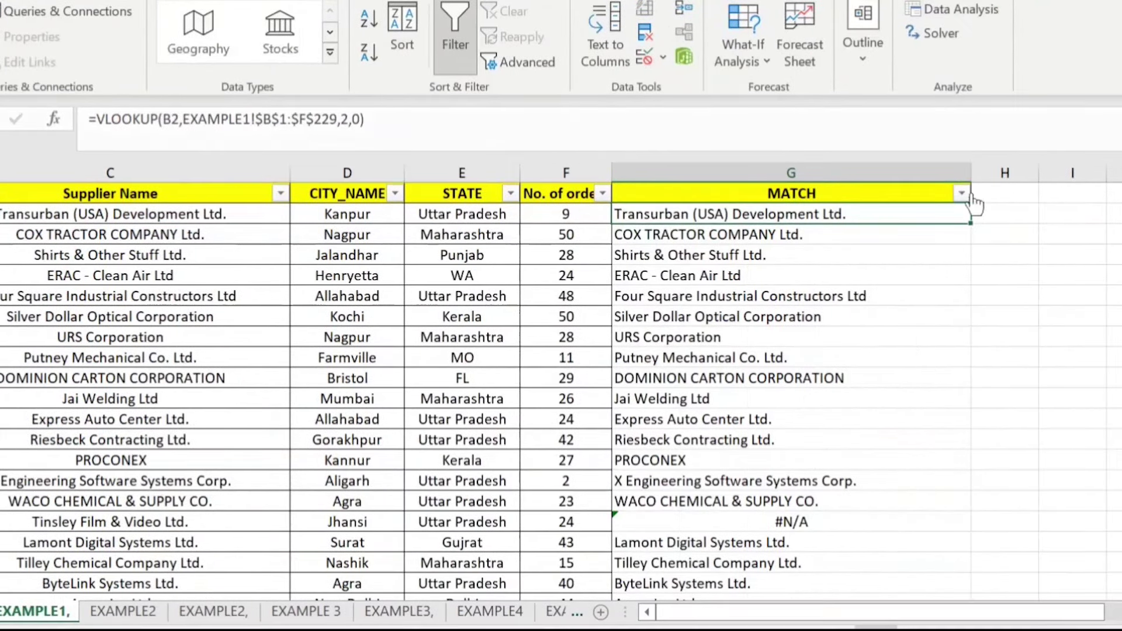
Filter the MATCH column to show only #N/A and select the five unmatched supplier rows.
click(961, 193)
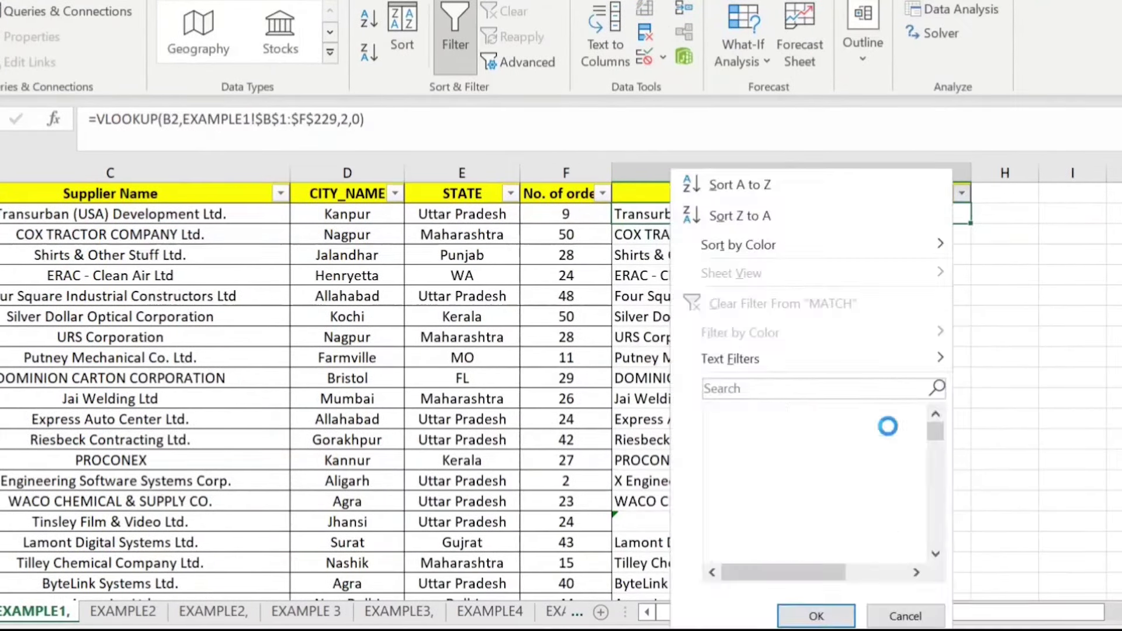
click(736, 416)
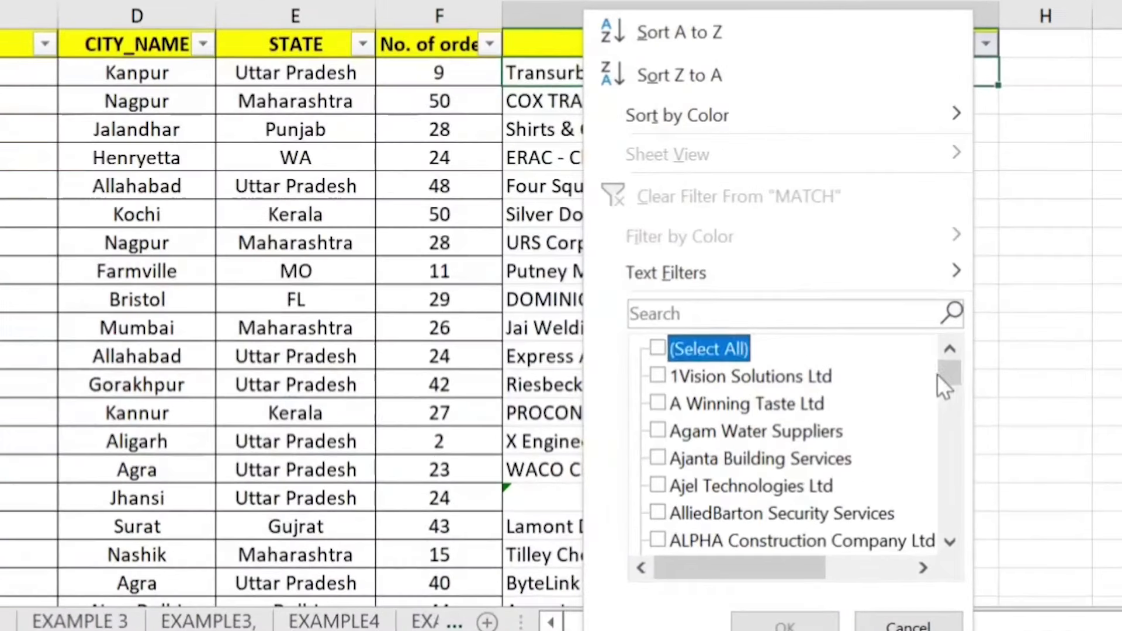
drag(942, 380, 911, 552)
click(655, 512)
click(760, 623)
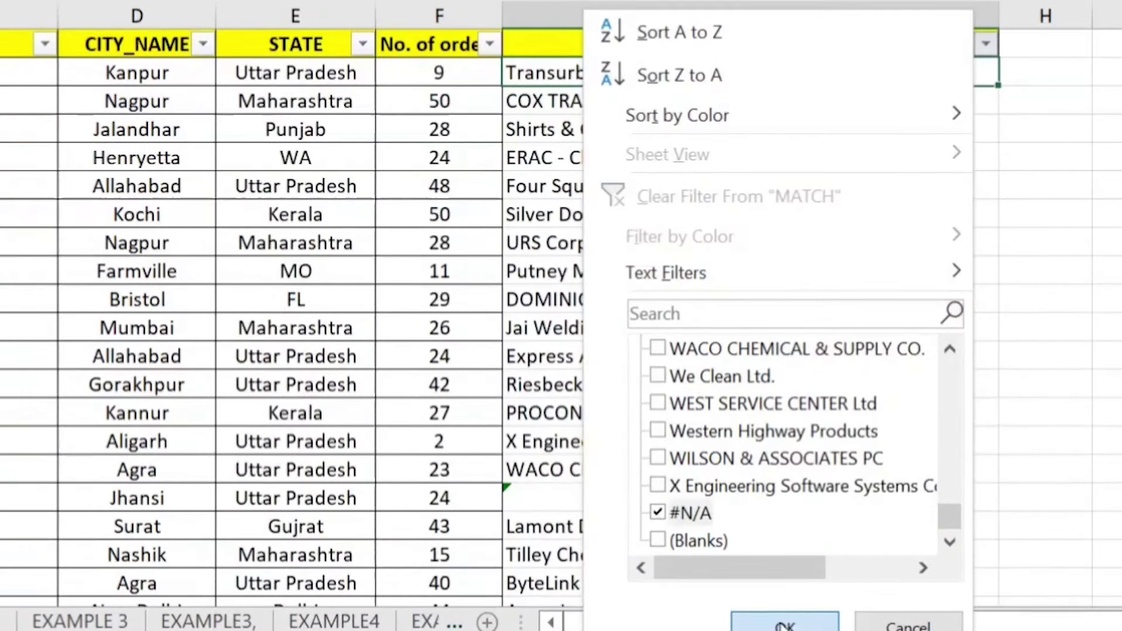
drag(656, 79, 654, 157)
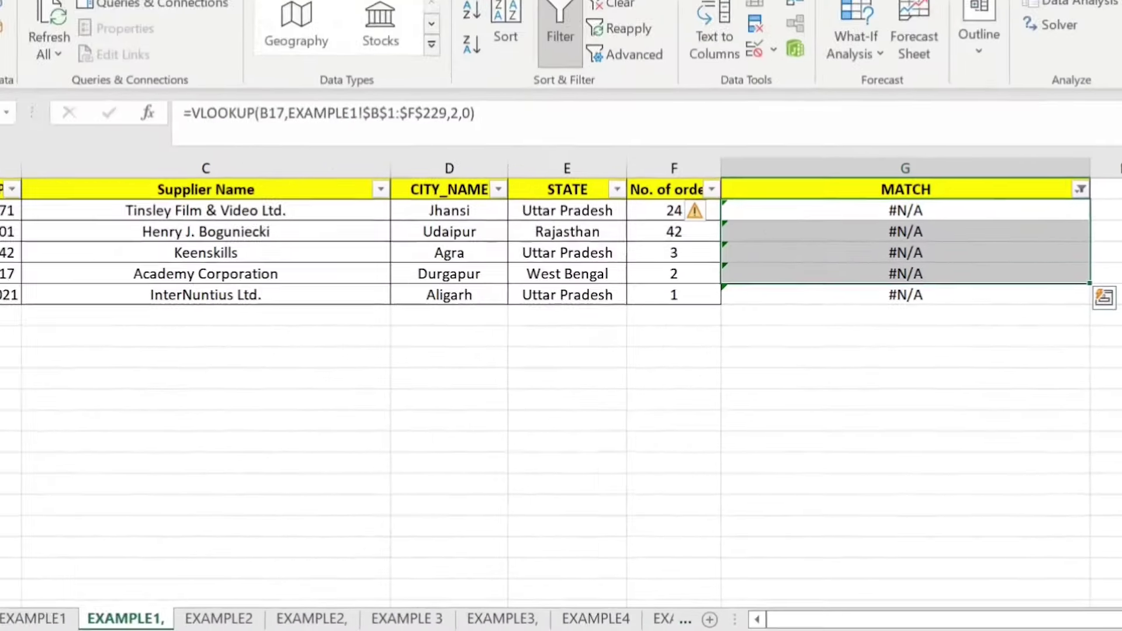
mouse_move(27, 242)
mouse_down()
mouse_move(513, 330)
mouse_move(594, 320)
mouse_up()
On EXAMPLE1, jump to the bottom of the supplier list beside the 6215 total.
click(97, 624)
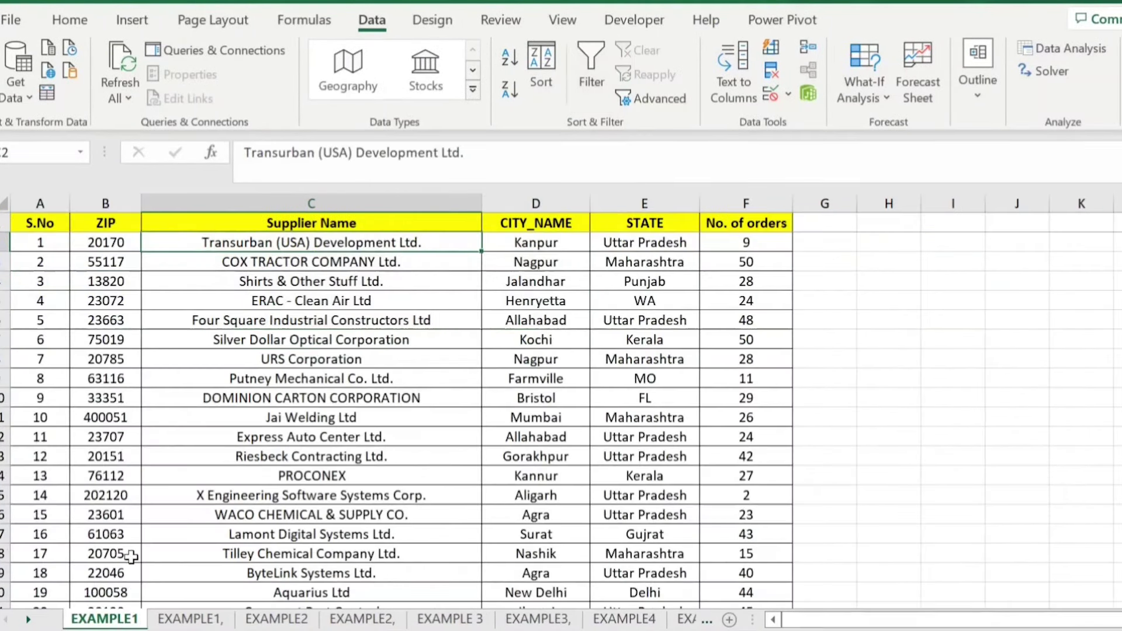
click(111, 536)
key(ctrl+Down)
key(Down)
key(Right)
key(Right)
key(Right)
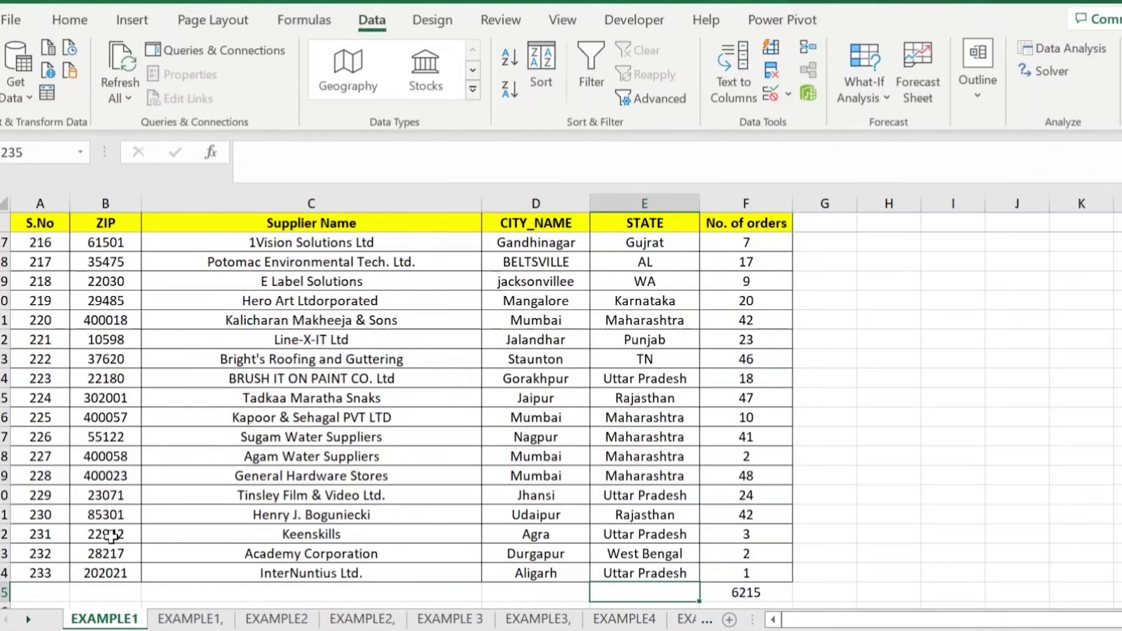
Clear the MATCH filter on EXAMPLE1, so all rows show, then go to the EXAMPLE2 sheet.
click(193, 618)
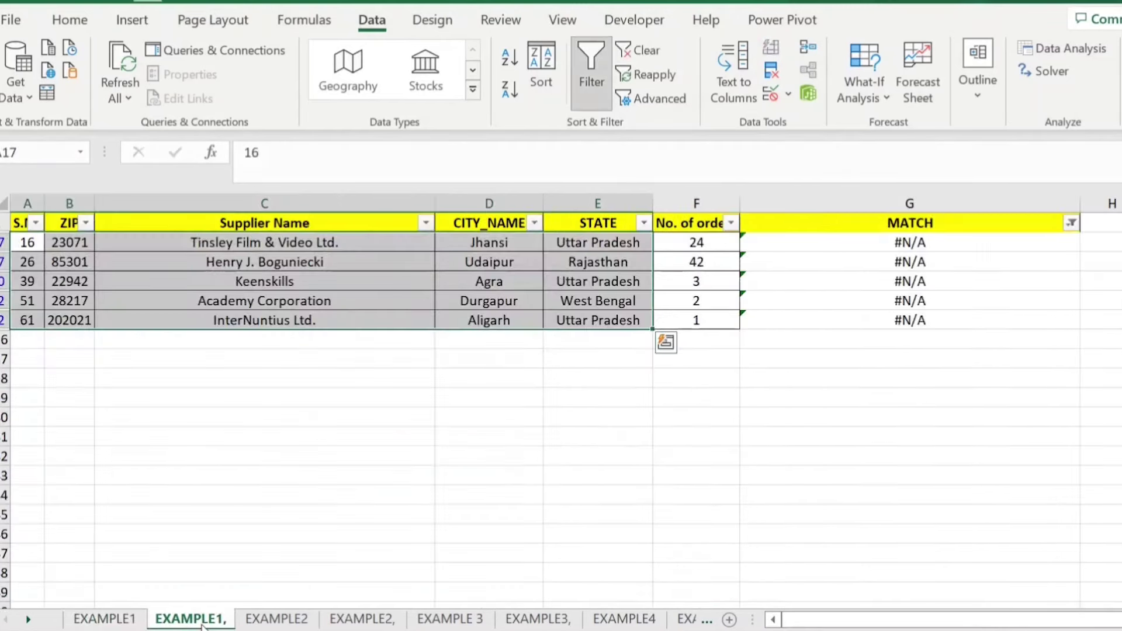
key(alt+d)
key(f)
key(f)
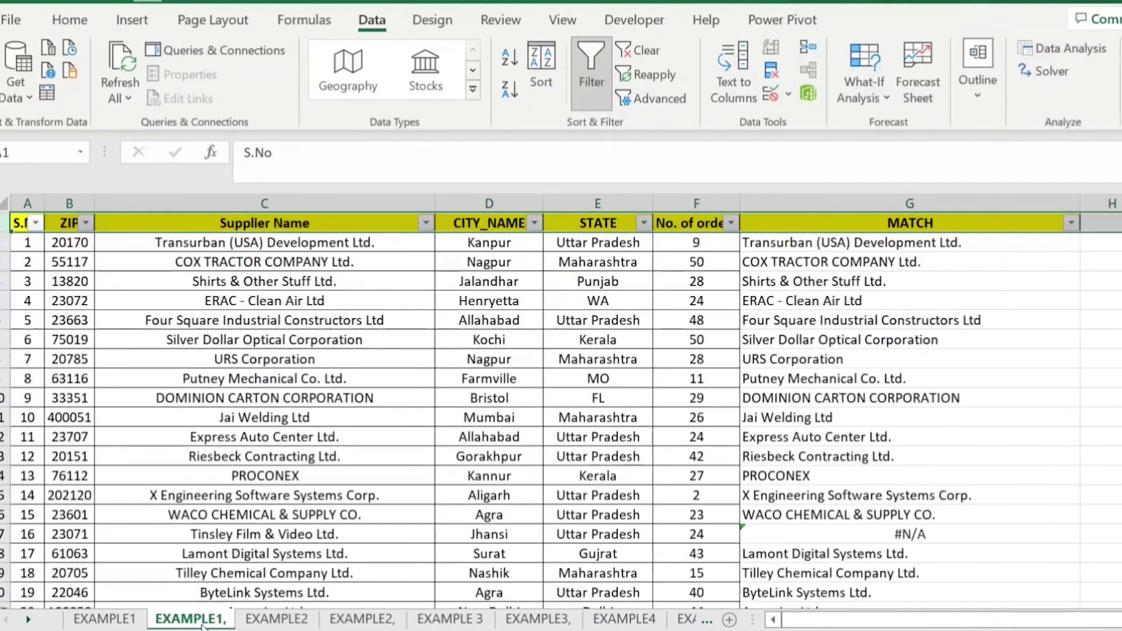
key(Down)
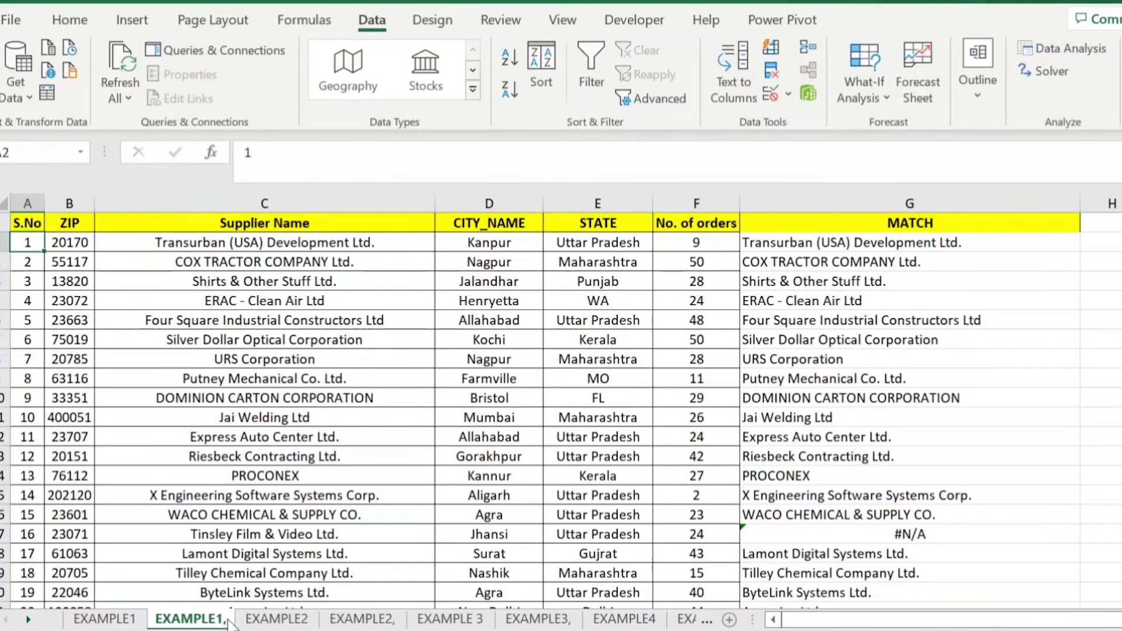
click(254, 618)
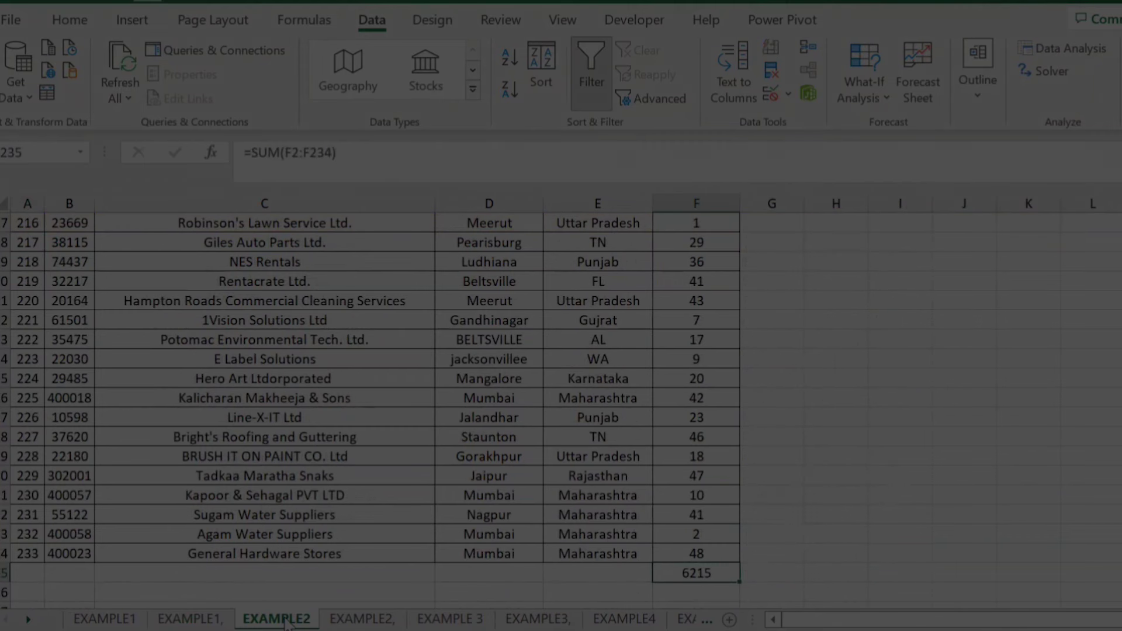
Select the S.No header of EXAMPLE2, switch AutoFilter off with Ctrl+Shift+L, and check the data range.
click(265, 467)
key(ctrl+Up)
key(ctrl+Left)
key(Down)
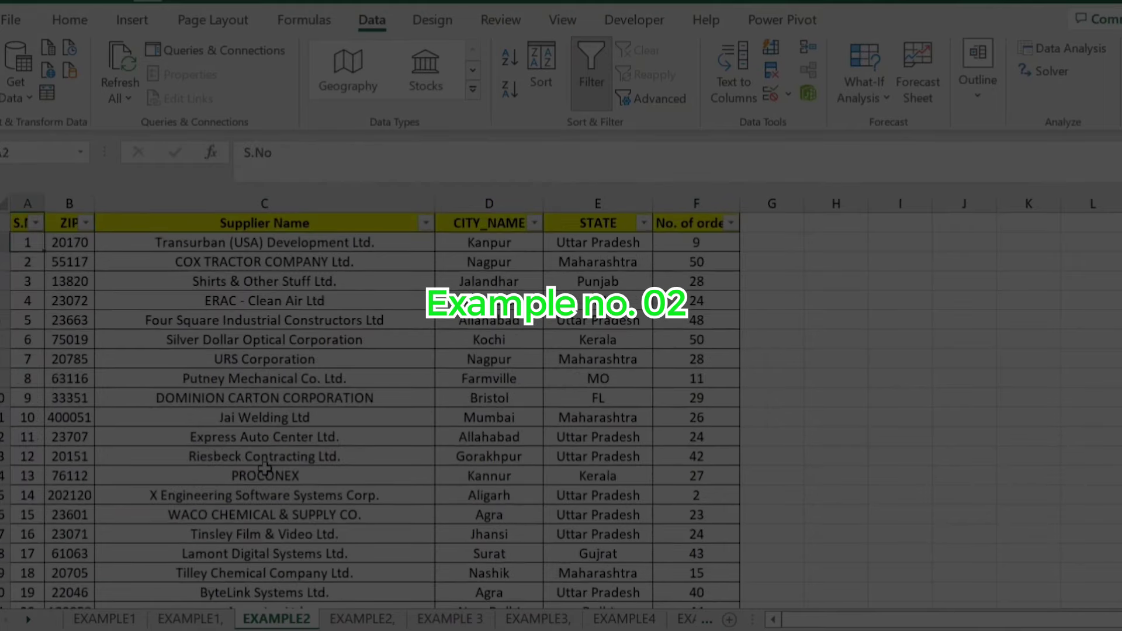
key(Up)
key(ctrl+shift+l)
key(Down)
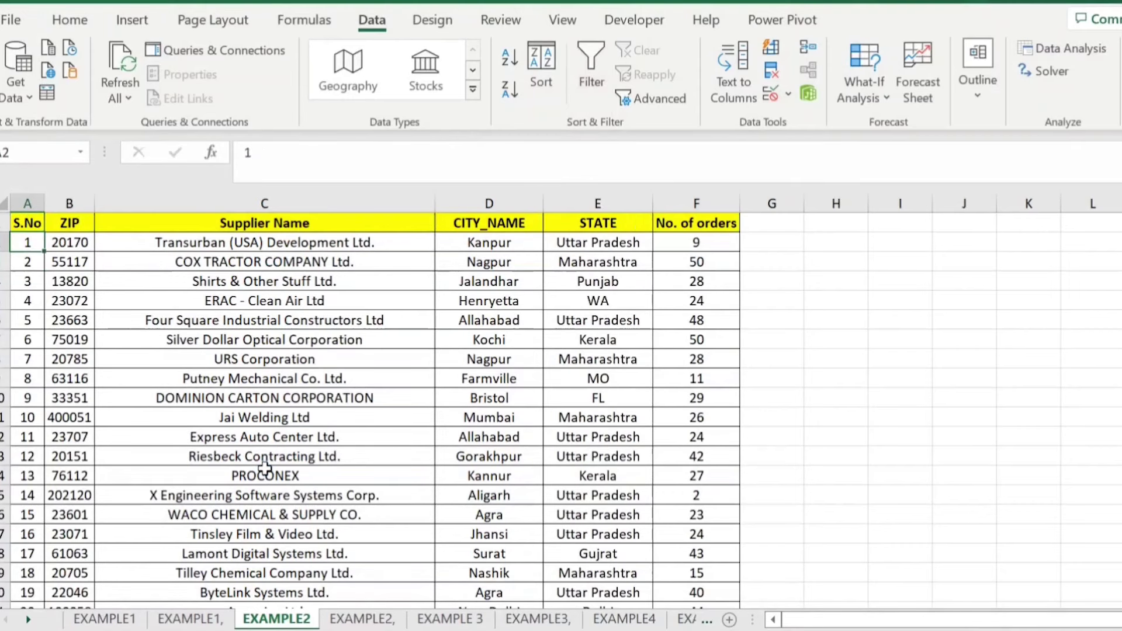
key(Down)
key(Down)
key(ctrl+Down)
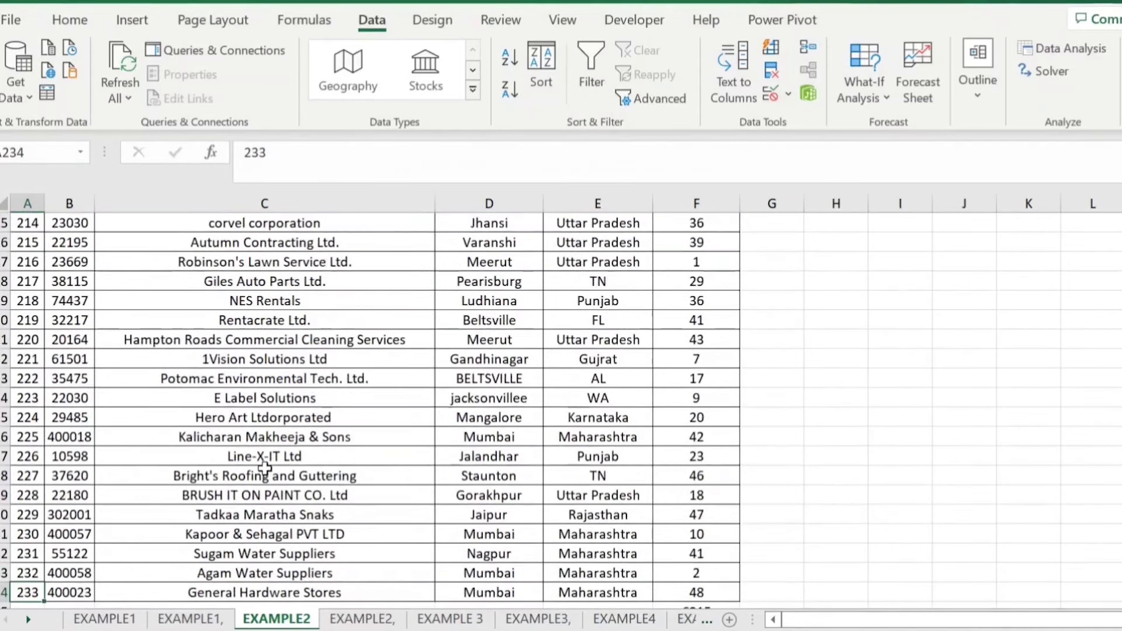
key(ctrl+Up)
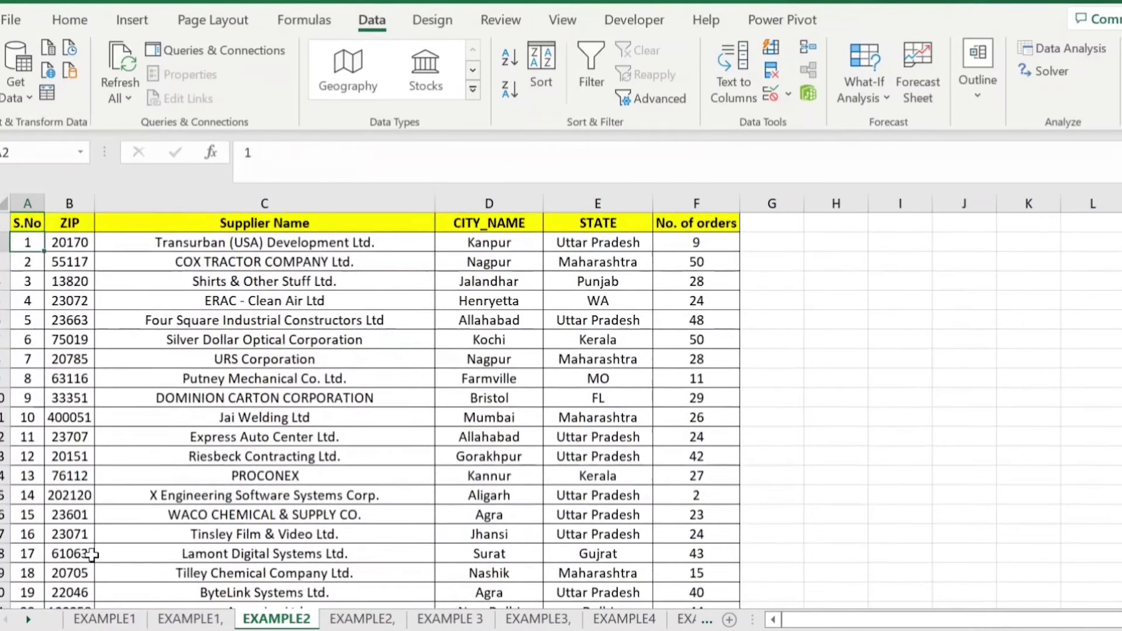
click(562, 20)
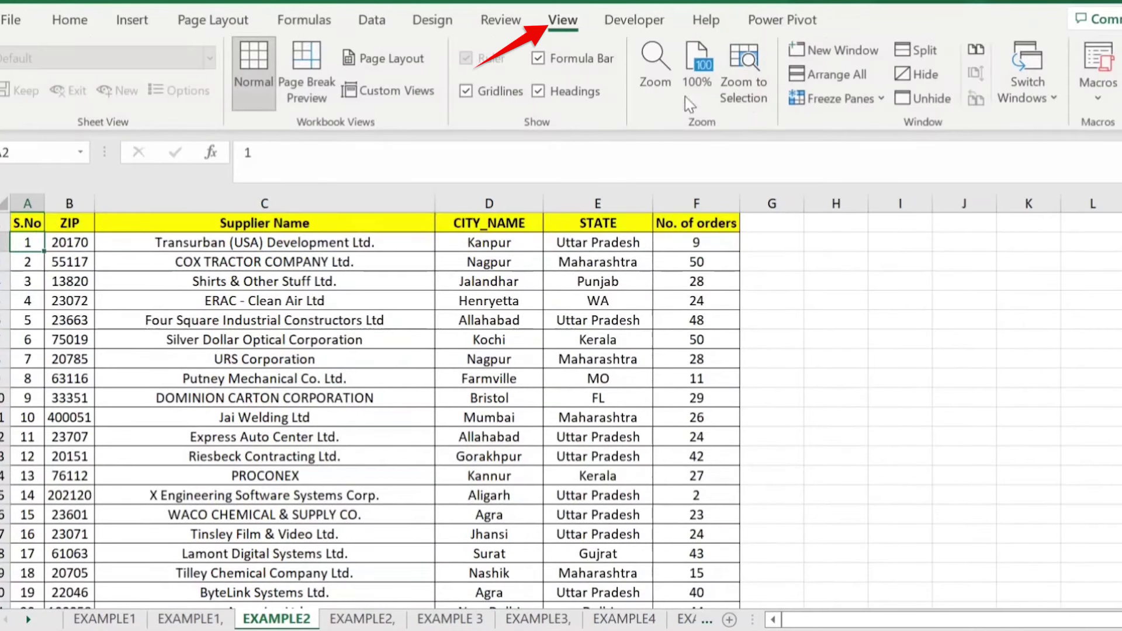
Freeze panes on EXAMPLE2 and page down to the last supplier, serial 233, to confirm it.
click(835, 99)
click(840, 138)
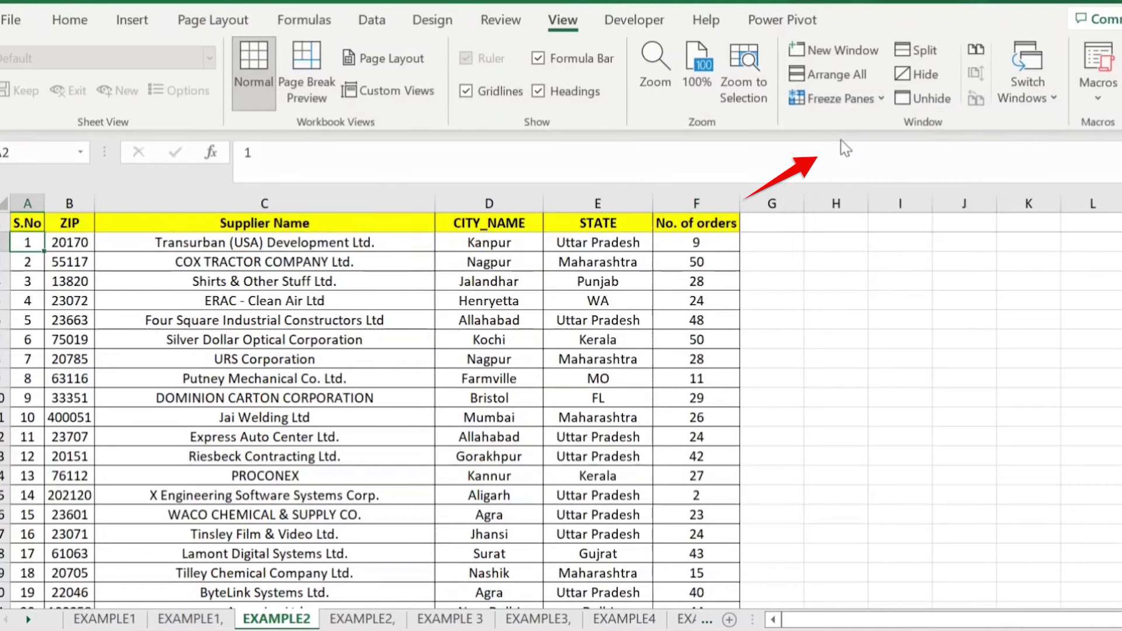
key(Down)
key(Down)
key(Down)
key(Down)
key(Down)
key(Down)
key(Down)
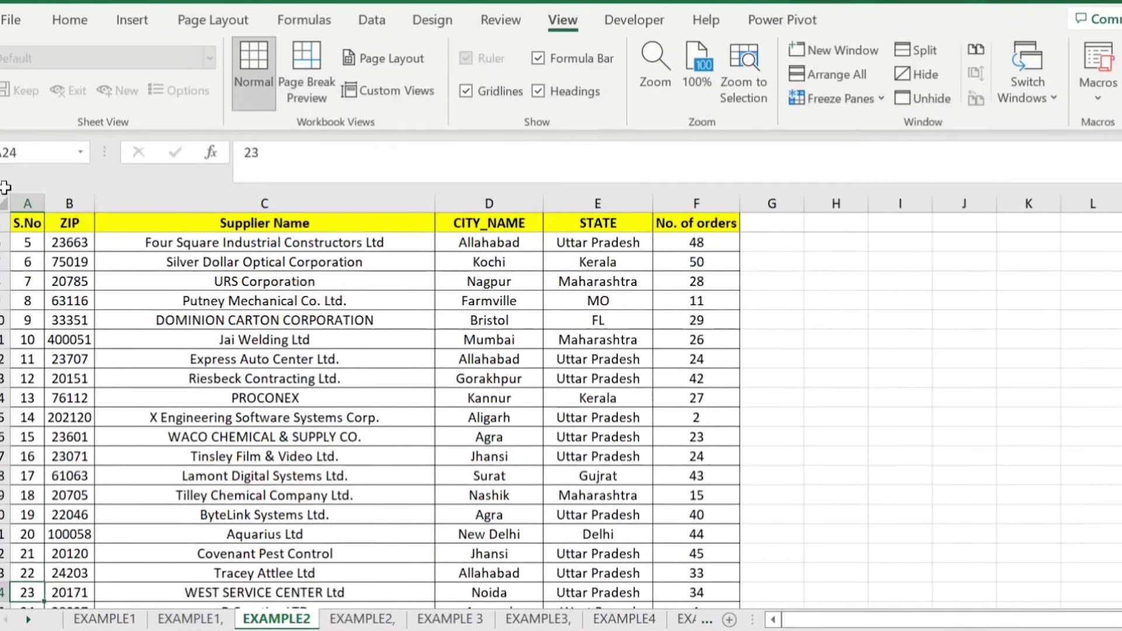
key(Down)
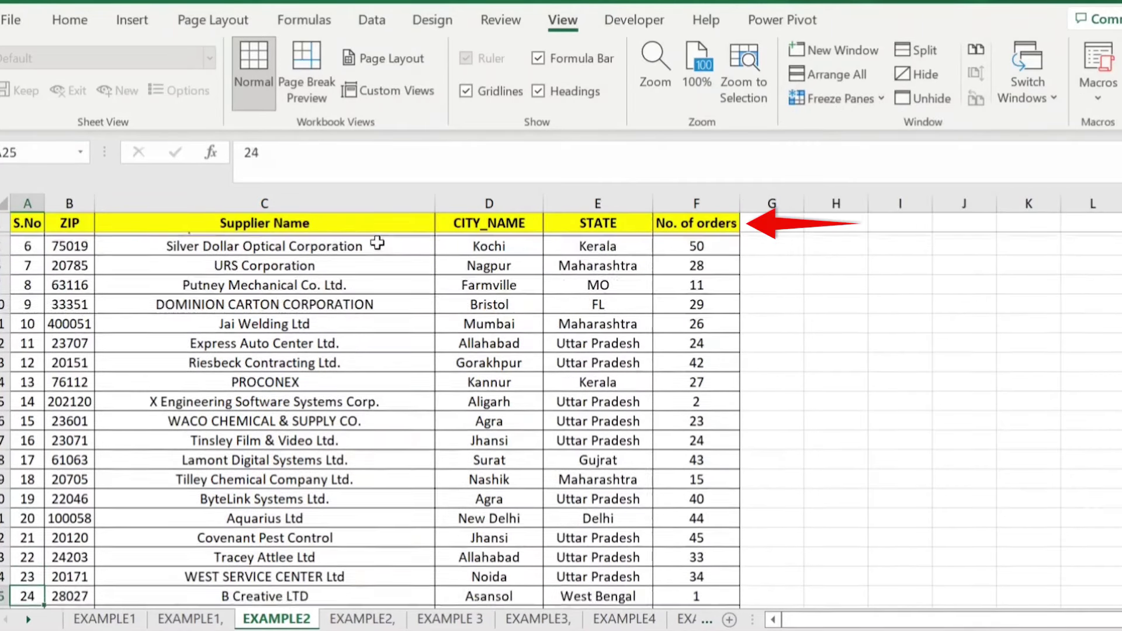
key(Down)
key(Down)
key(Down)
key(Down)
key(Down)
key(Down)
key(Down)
key(Down)
key(Down)
key(ctrl+Down)
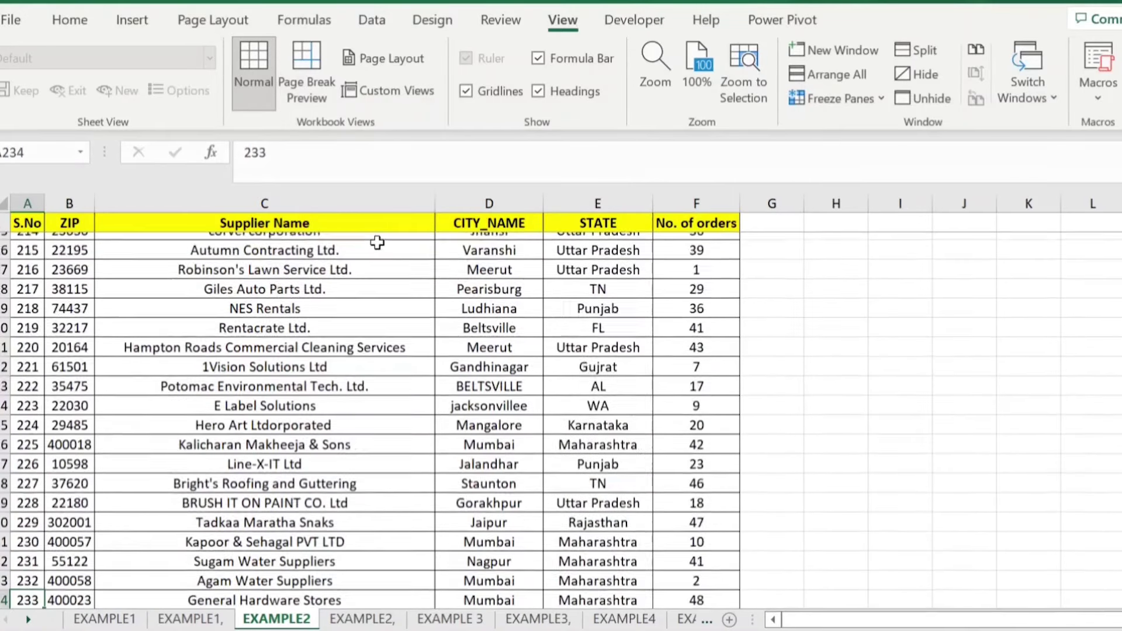
key(Right)
key(Right)
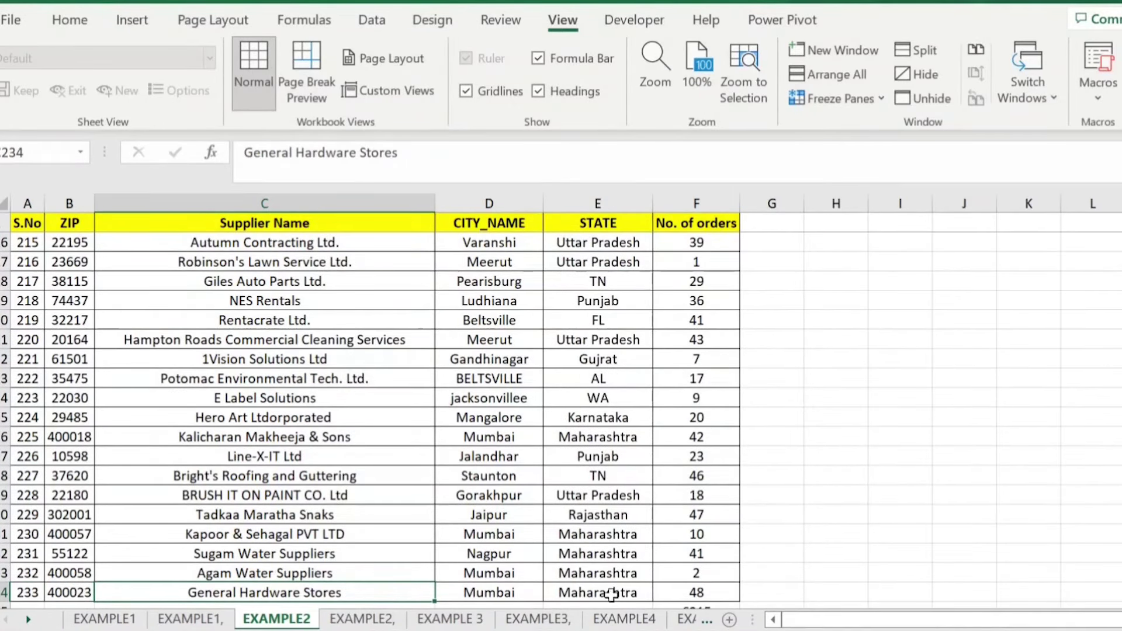
Select the 6215 order total on EXAMPLE2 and flip to the partner sheet to compare.
scroll(611, 595, down, 1)
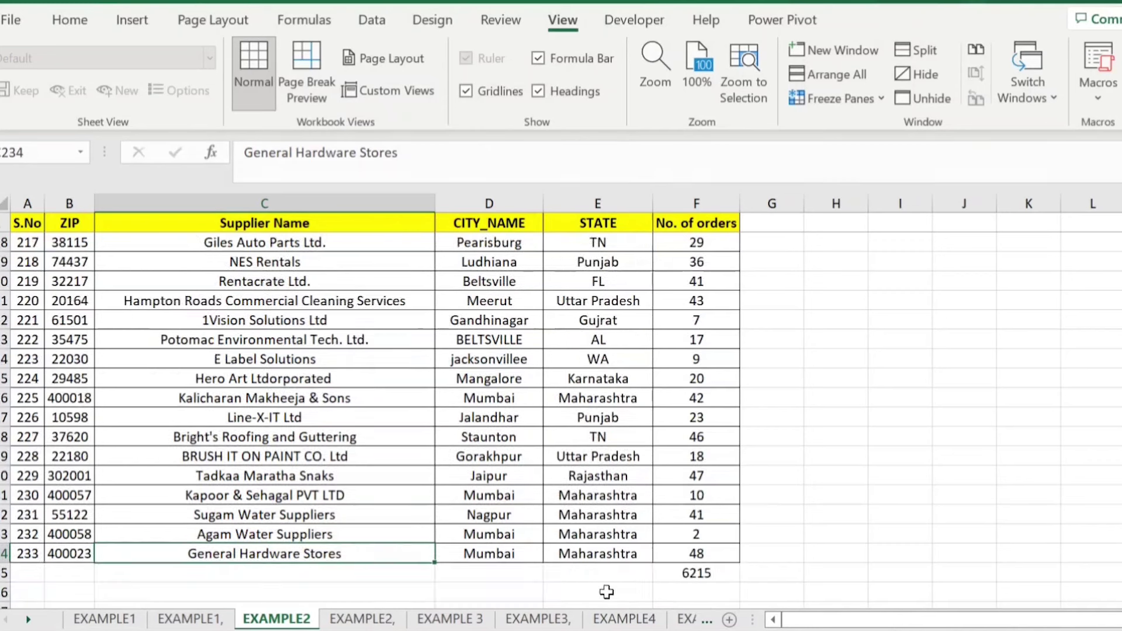
click(720, 574)
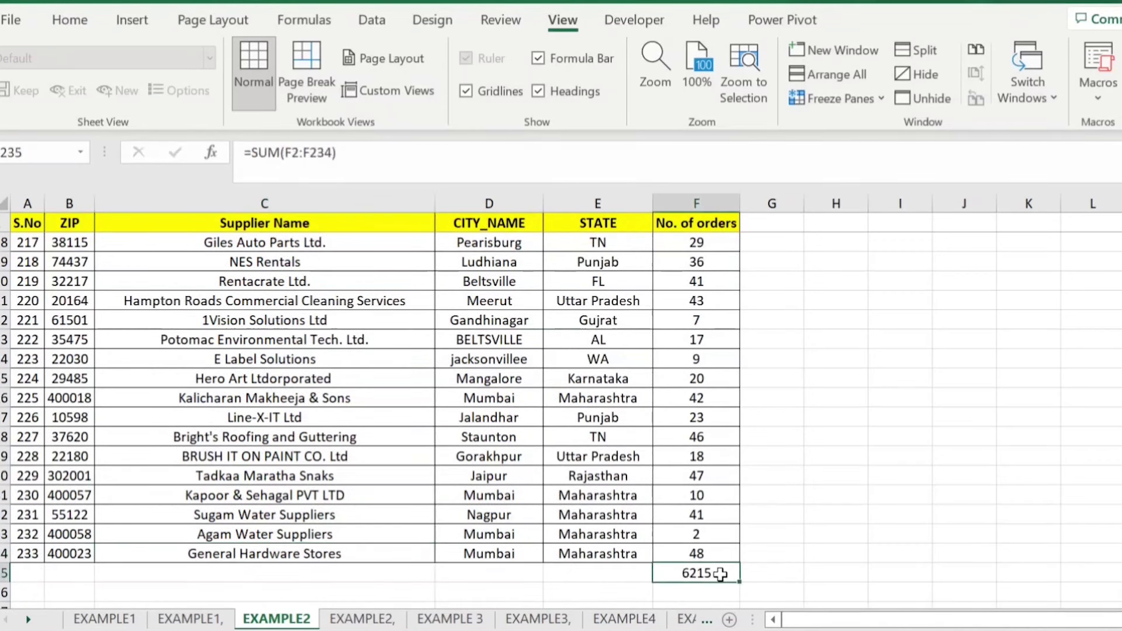
click(370, 620)
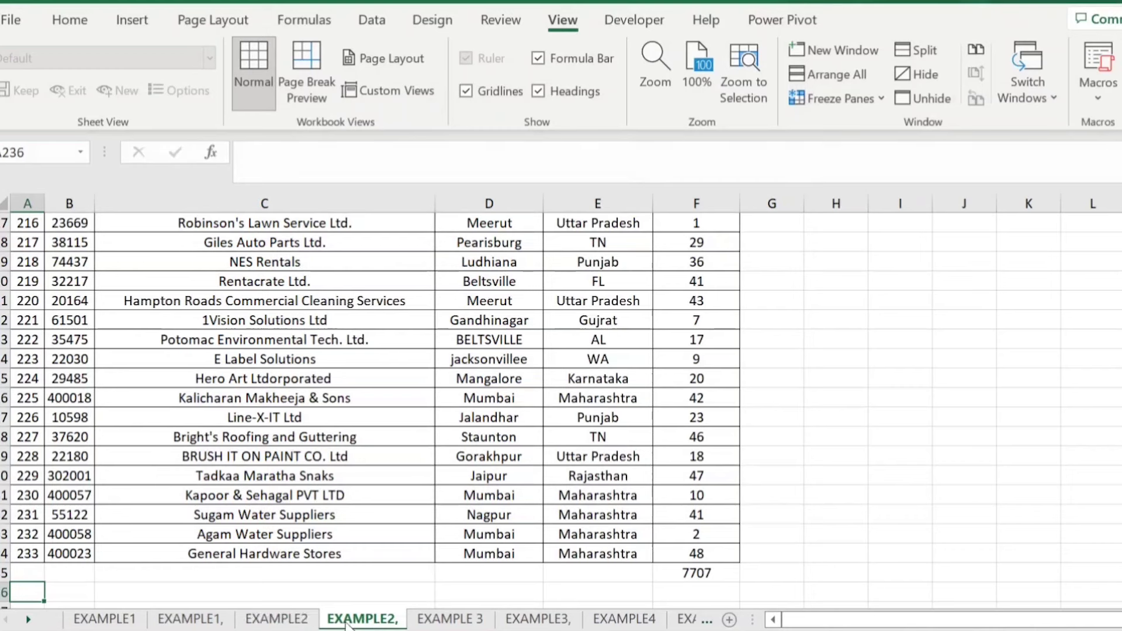
click(301, 620)
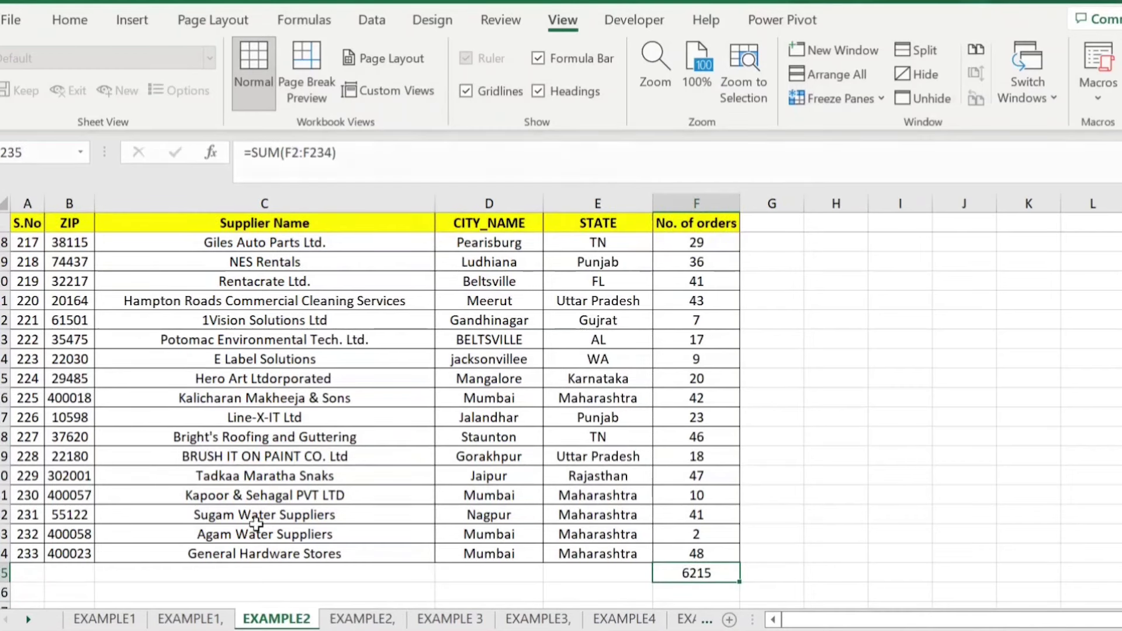
click(356, 619)
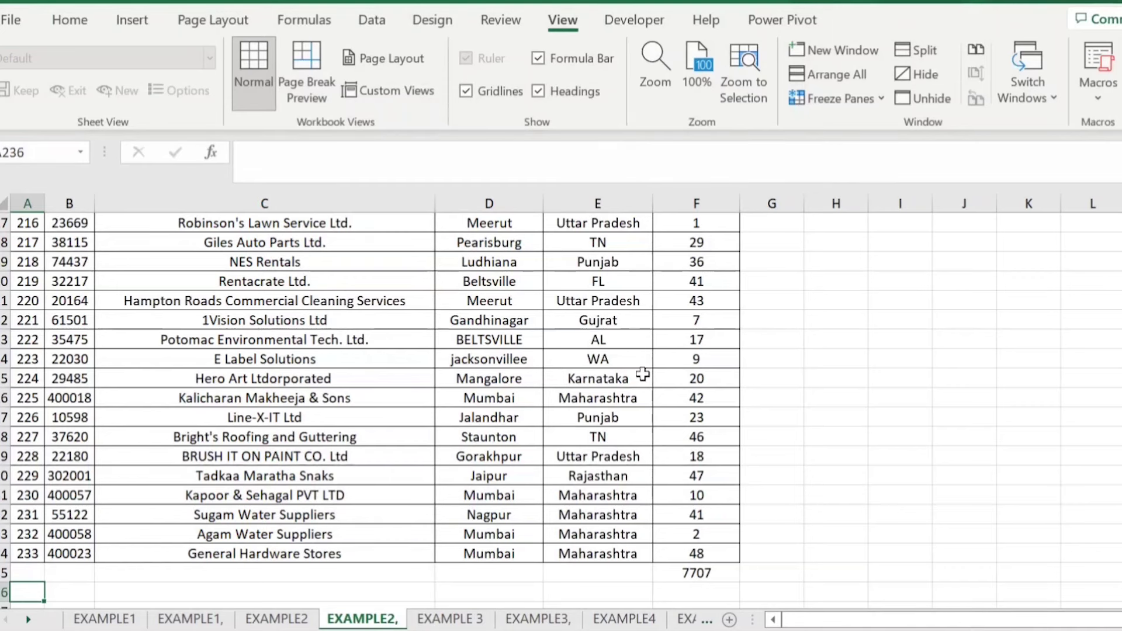
On the EXAMPLE2, sheet, go to the last supplier row and select the 7707 total.
key(Up)
key(Up)
key(Right)
key(Right)
key(Right)
key(Right)
key(Right)
key(Left)
key(Left)
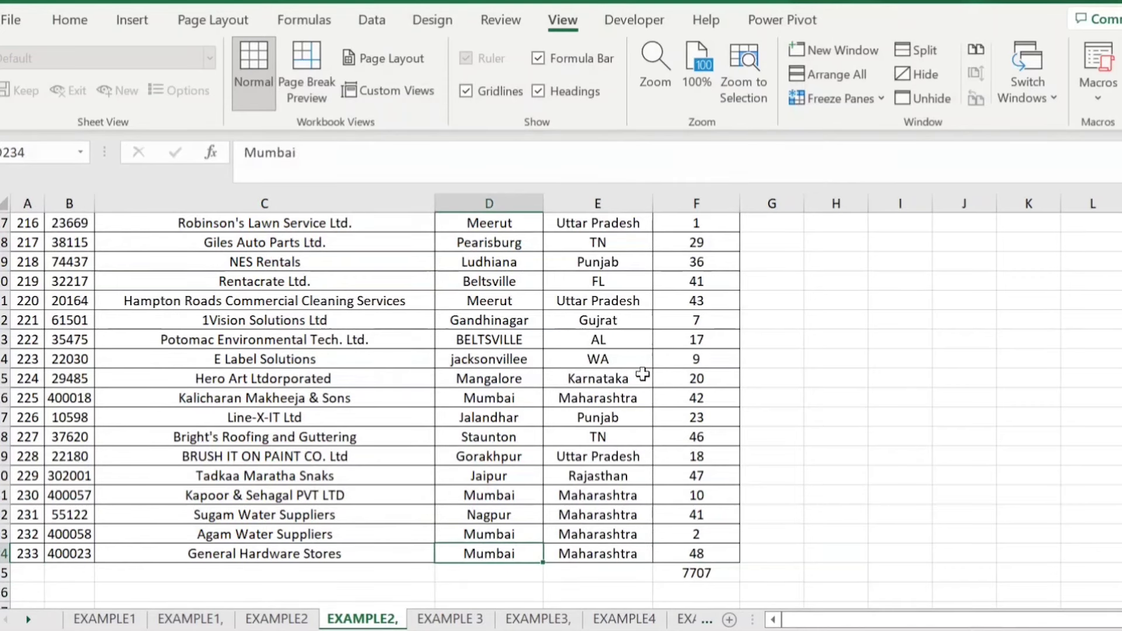
key(ctrl+Up)
key(Left)
key(Left)
key(Left)
key(Down)
key(ctrl+Down)
key(Down)
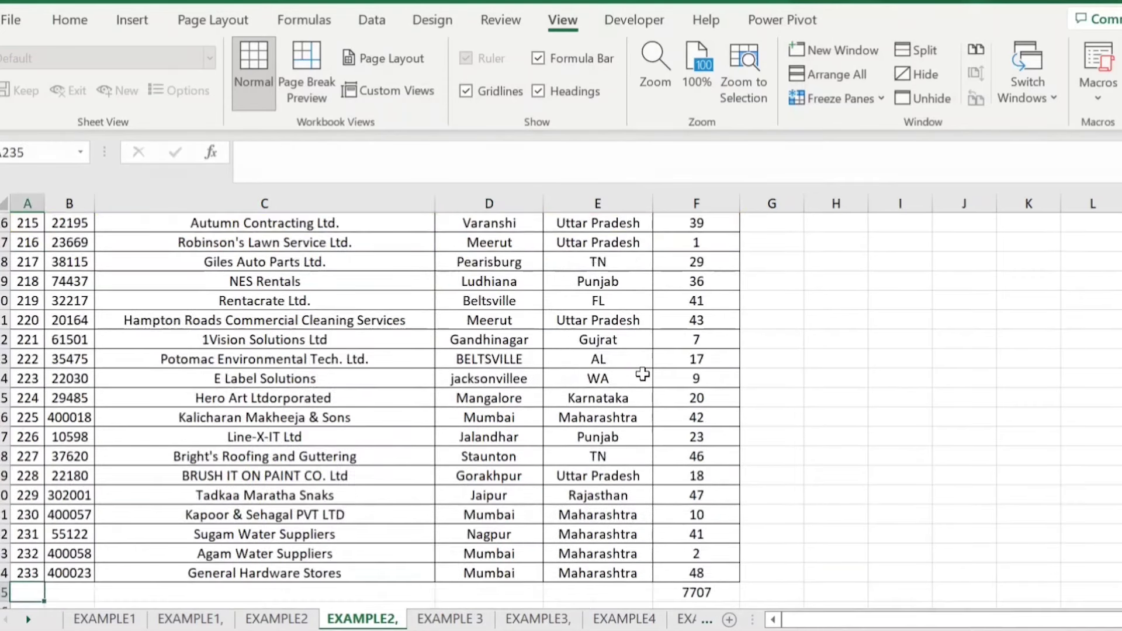
click(36, 577)
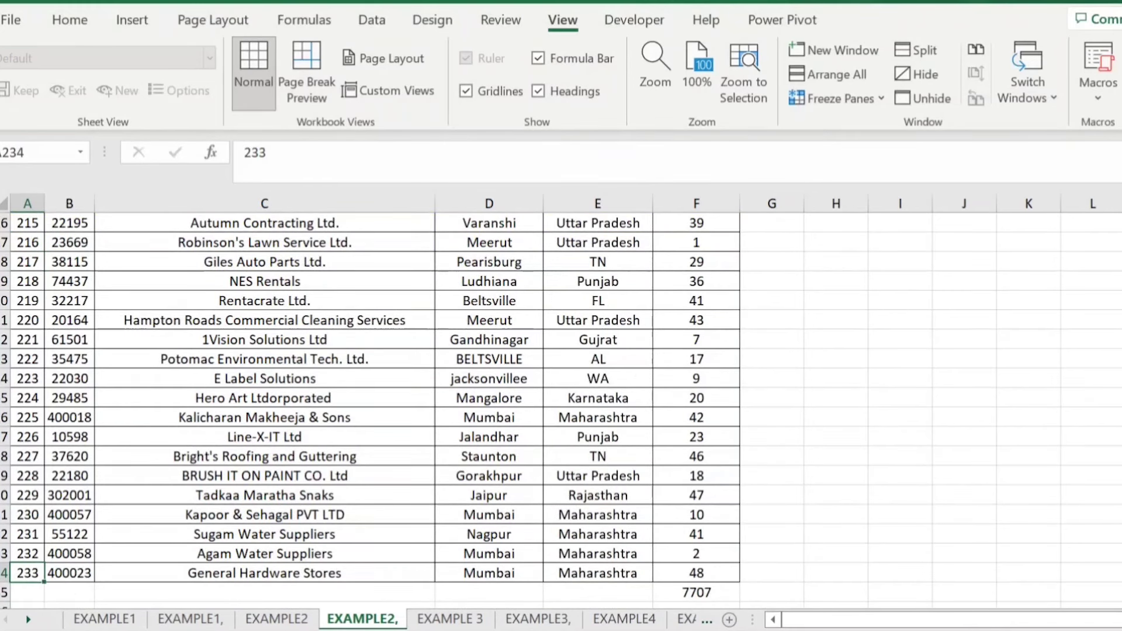
click(719, 592)
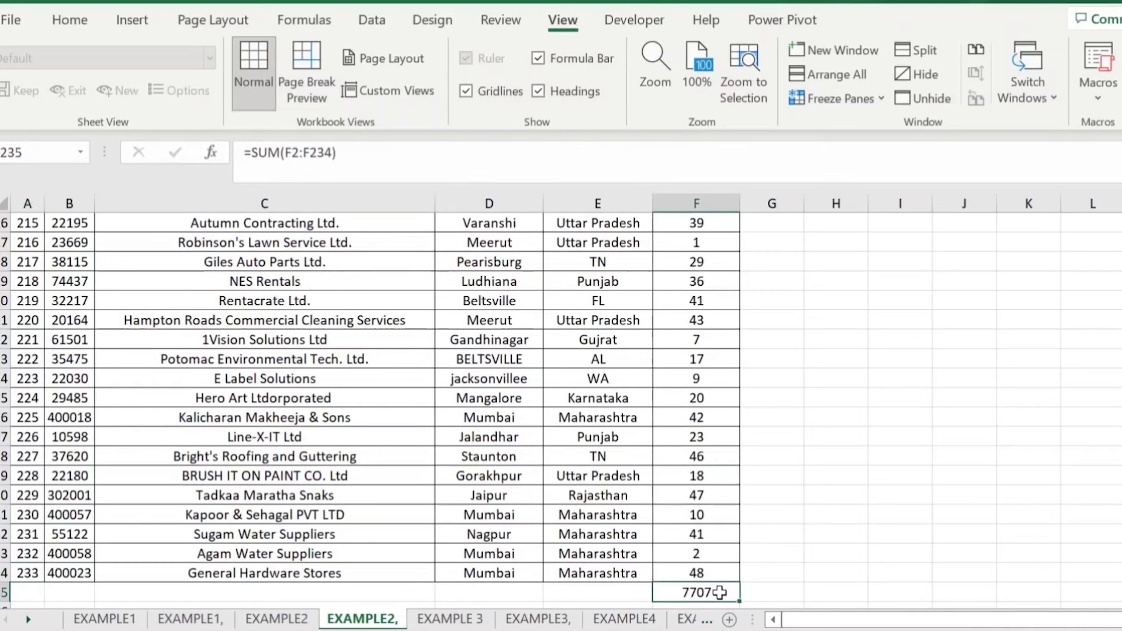
Recheck the orders column on EXAMPLE2, then return to the top of the EXAMPLE2, sheet.
click(276, 619)
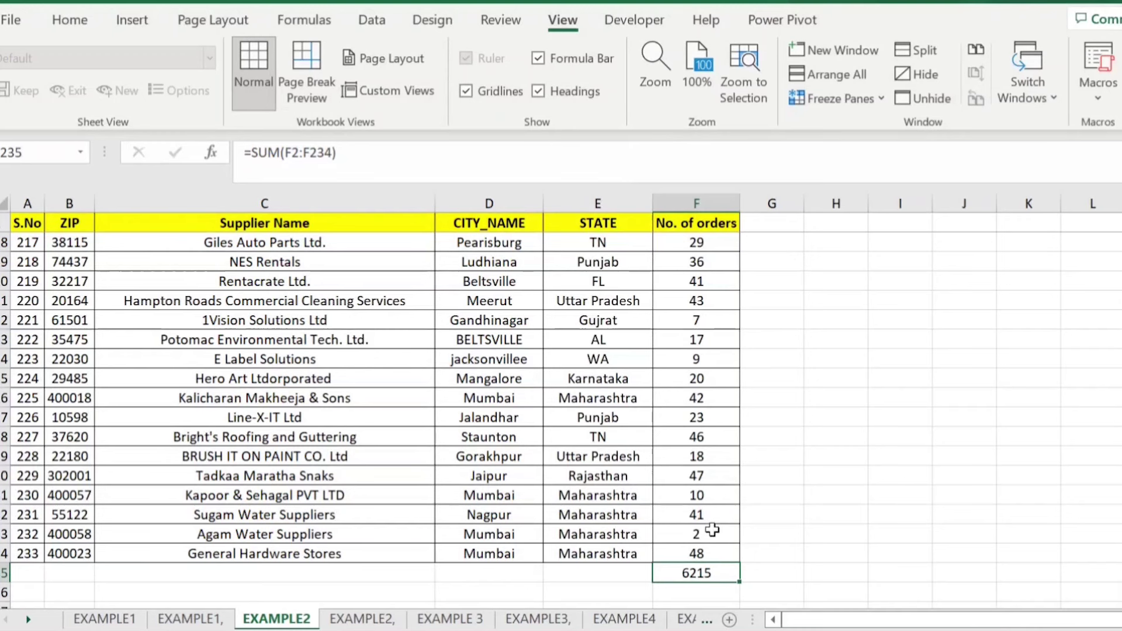
scroll(714, 458, down, 2)
scroll(707, 515, up, 4)
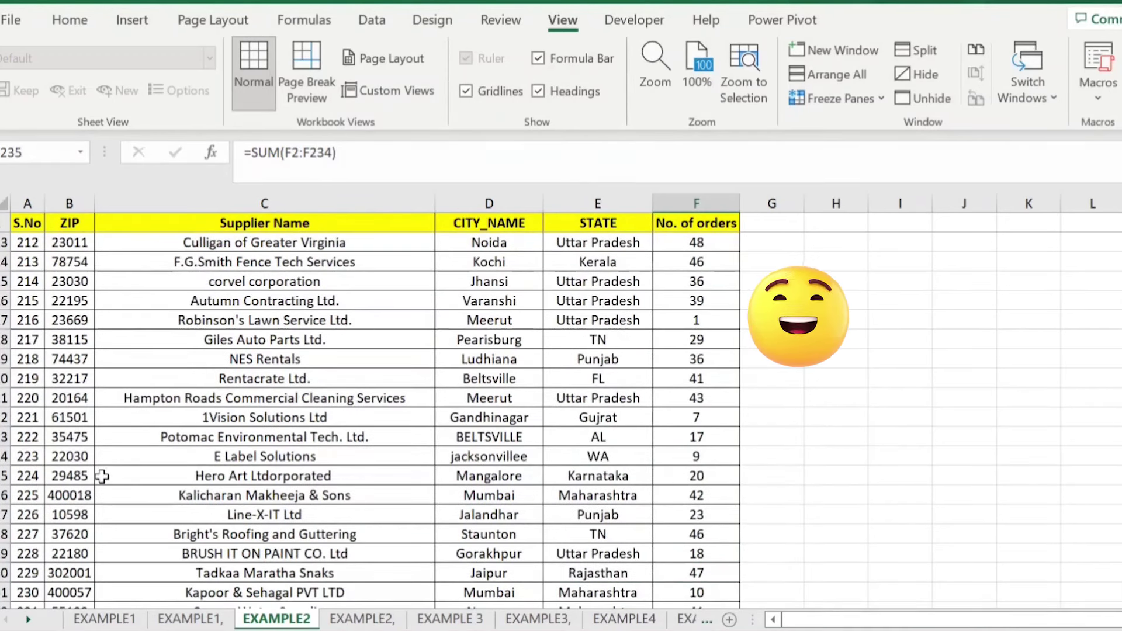
scroll(55, 517, down, 2)
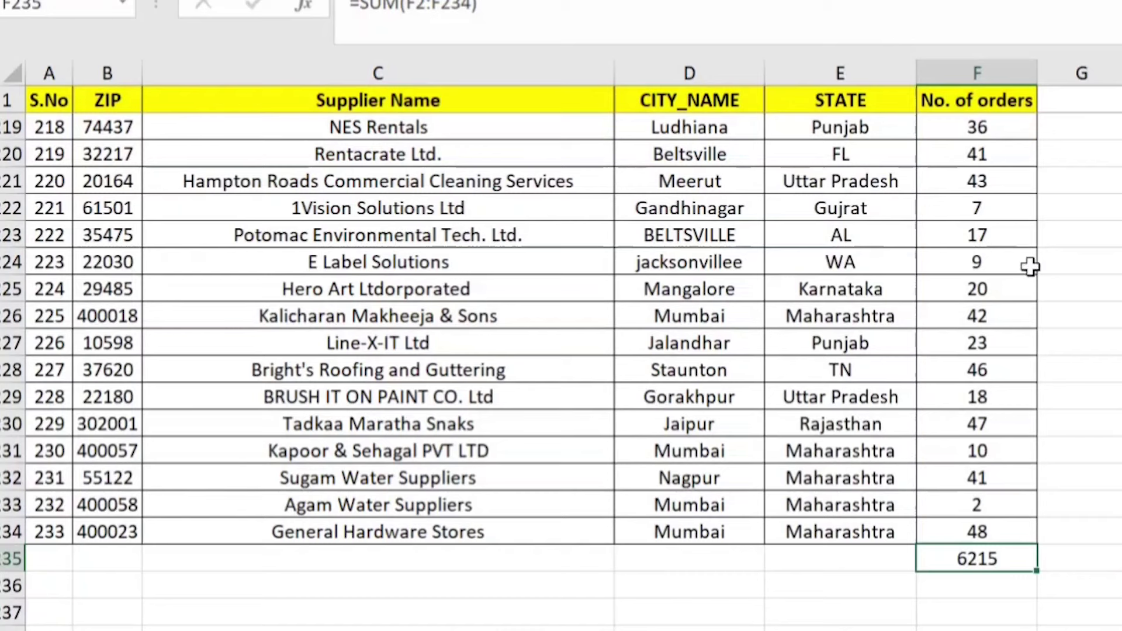
click(996, 225)
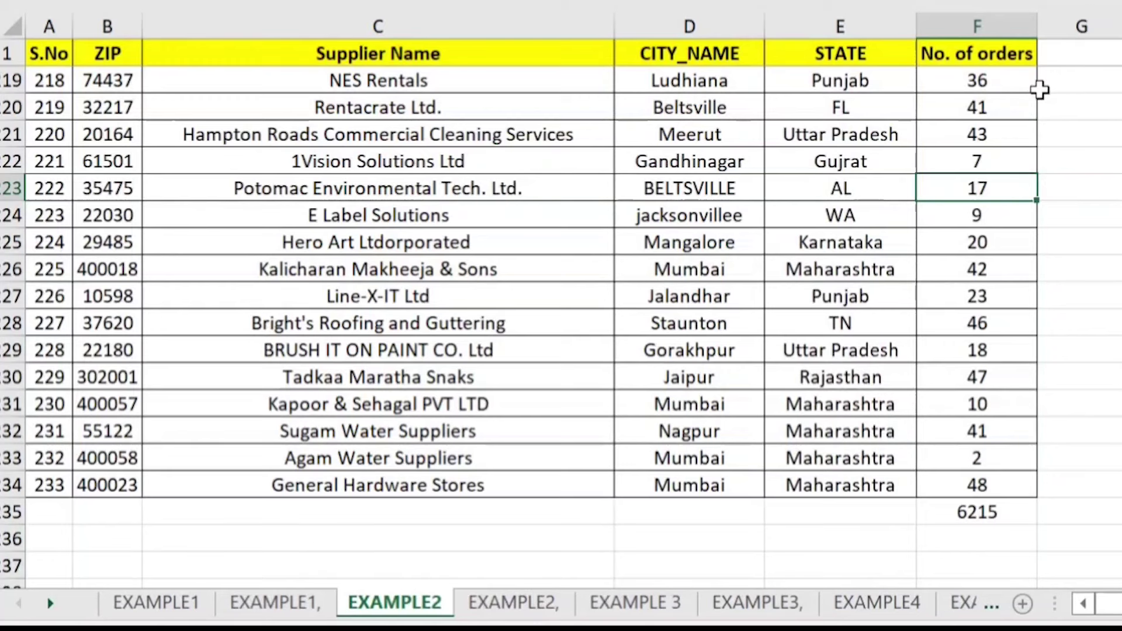
click(514, 603)
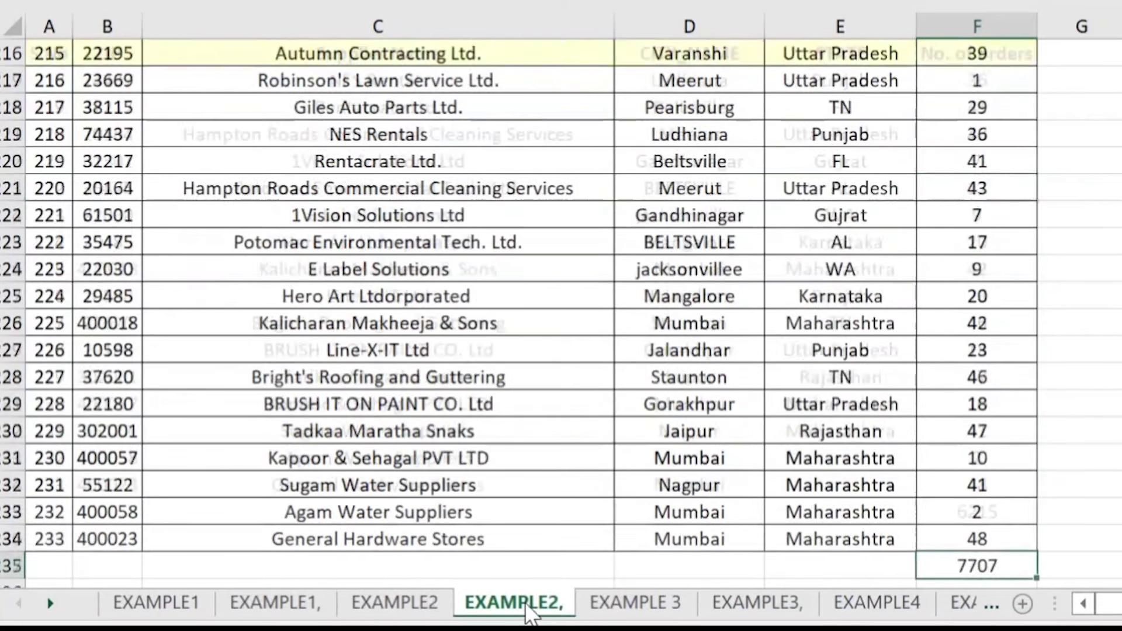
key(ctrl+Up)
key(Right)
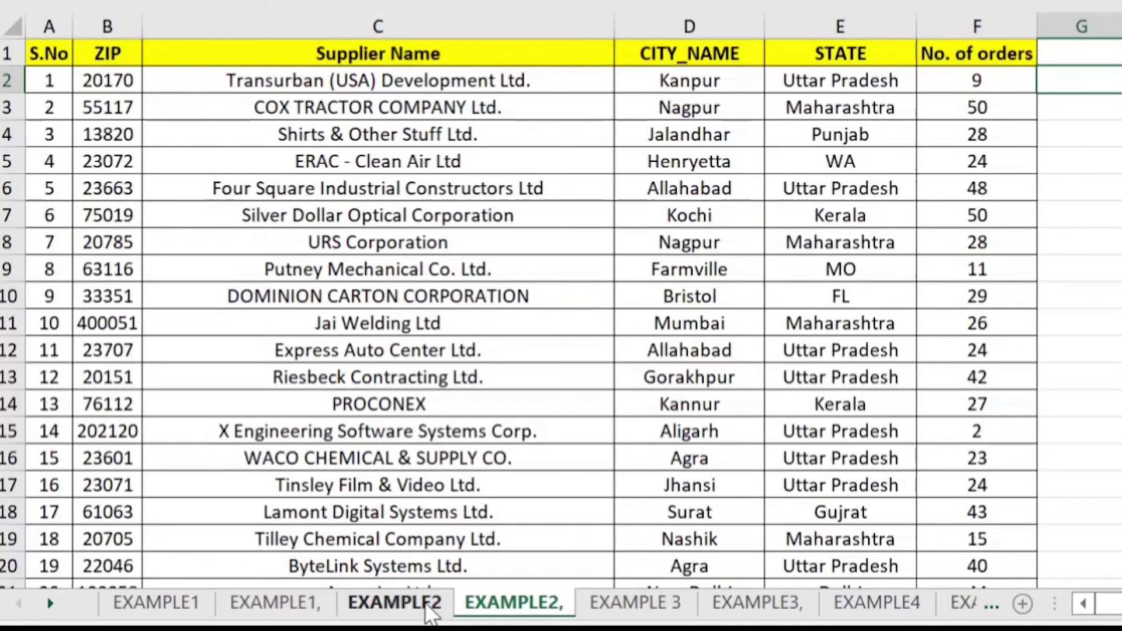
In G2 of EXAMPLE2, build =VLOOKUP(B2,'EXAMPLE2,'!B1:F234,5,0) to fetch order counts by ZIP.
click(429, 611)
click(981, 161)
key(ctrl+Up)
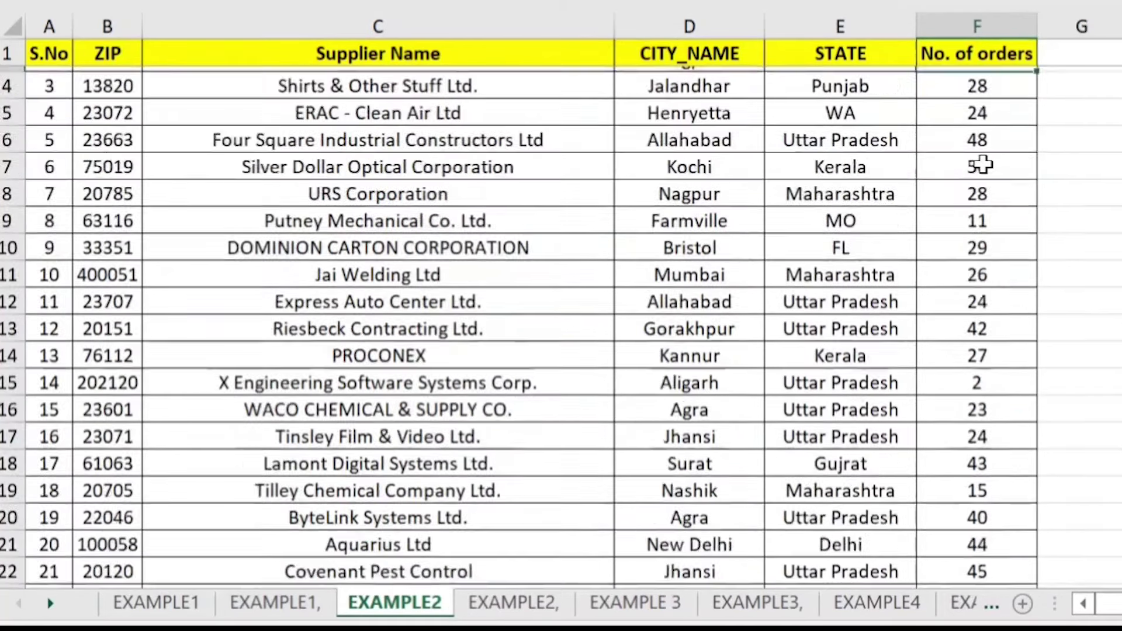
key(Down)
key(Right)
text(=VLOOKUP()
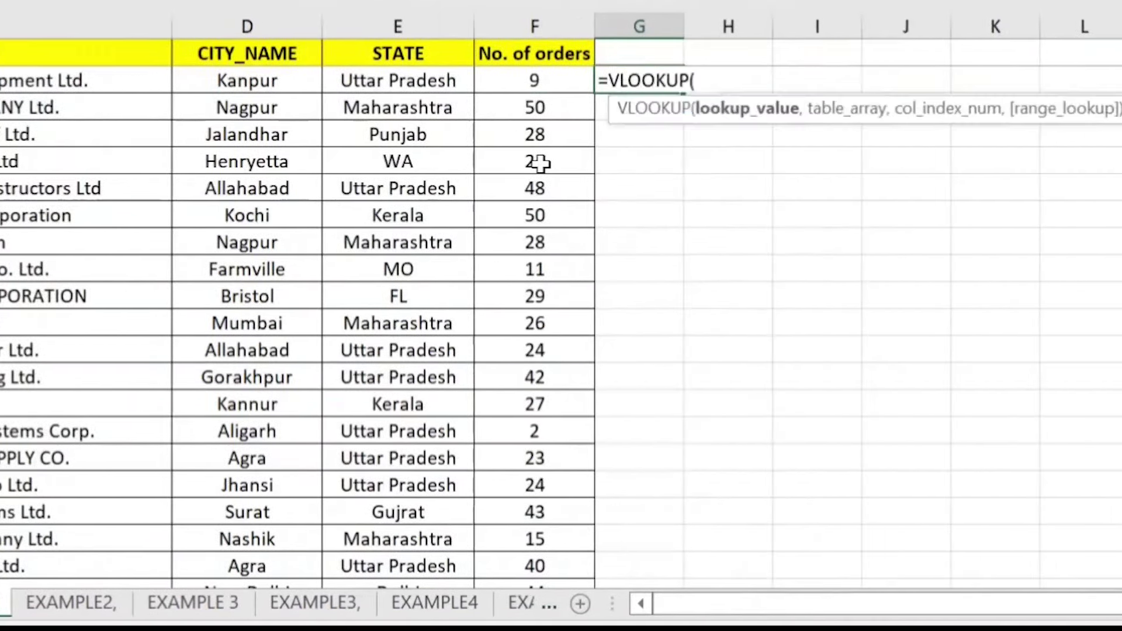
key(Left)
key(Left)
key(Left)
key(Left)
key(Left)
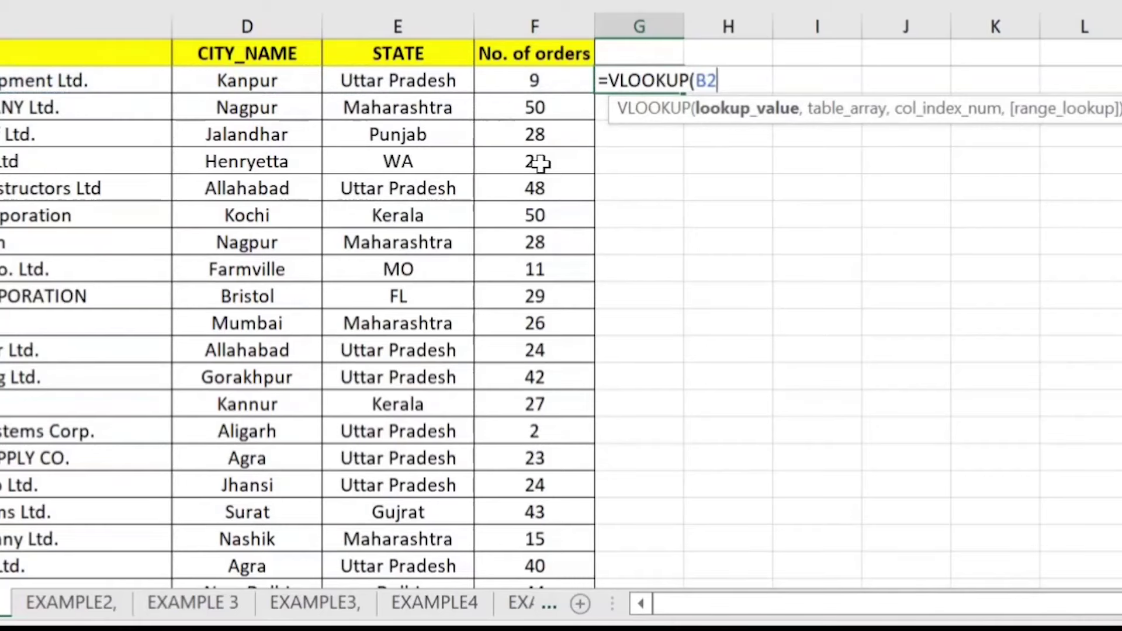
text(,)
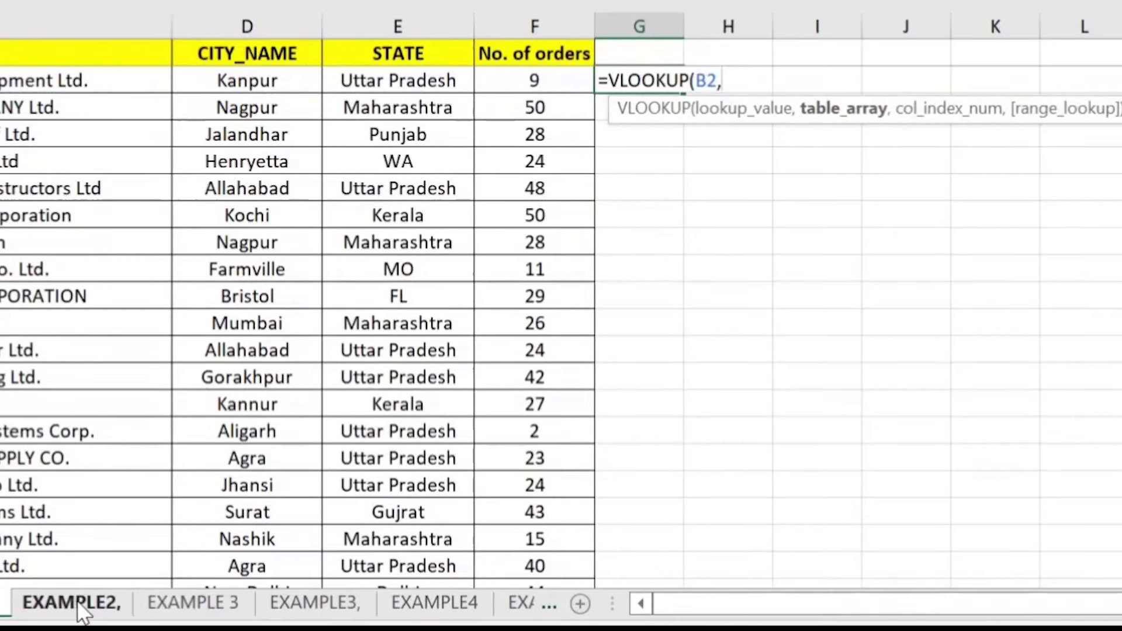
click(78, 606)
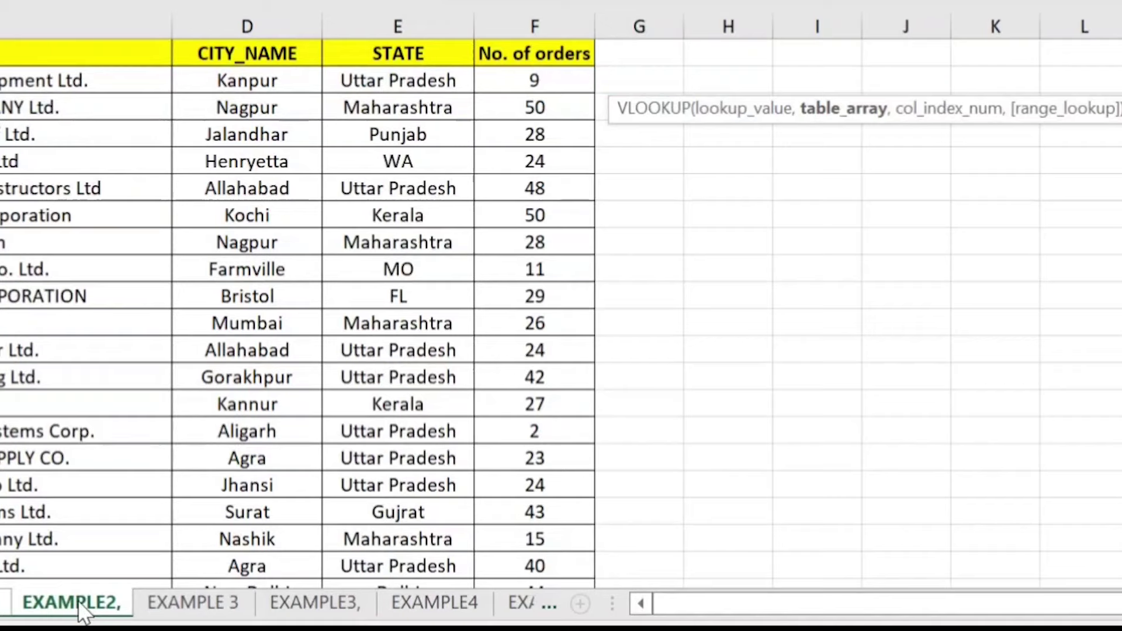
key(ctrl+shift+Right)
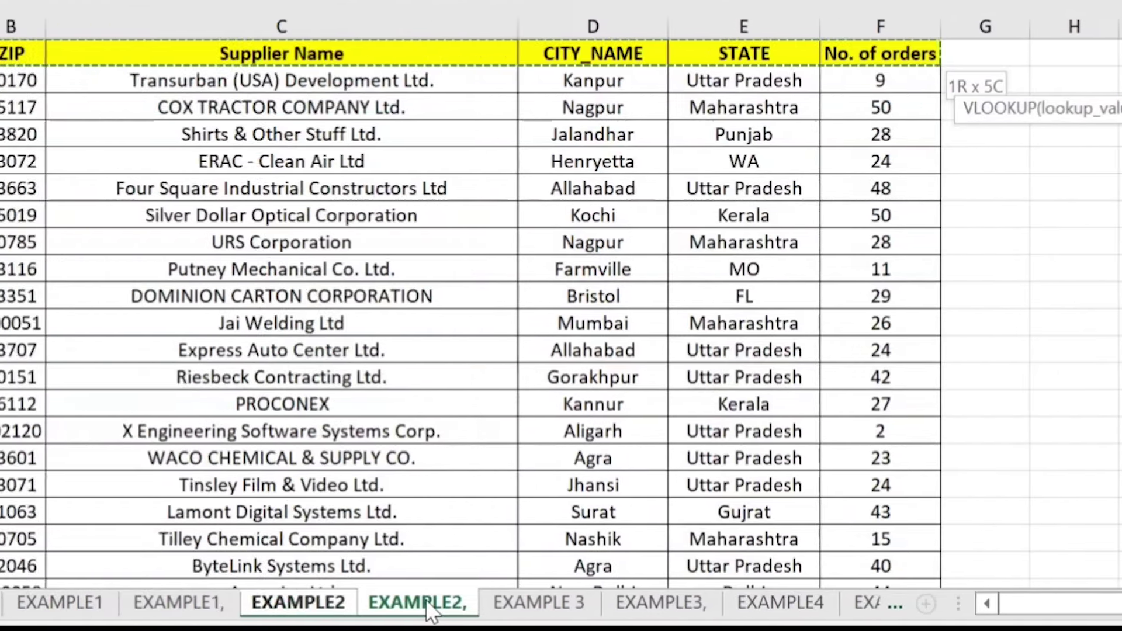
key(ctrl+shift+Down)
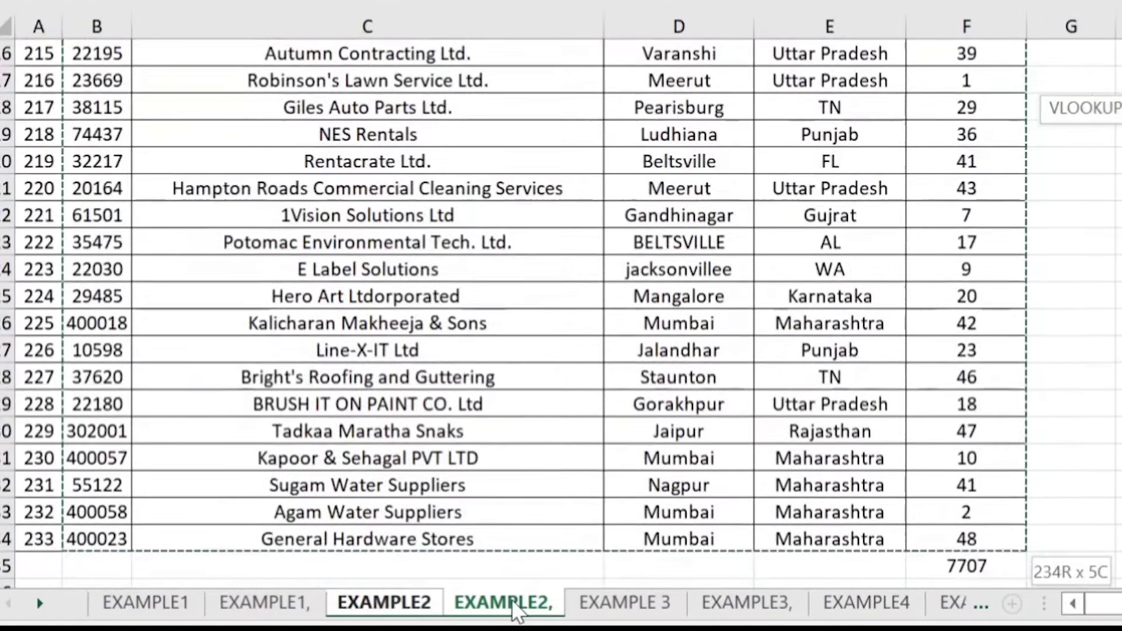
text(,5,)
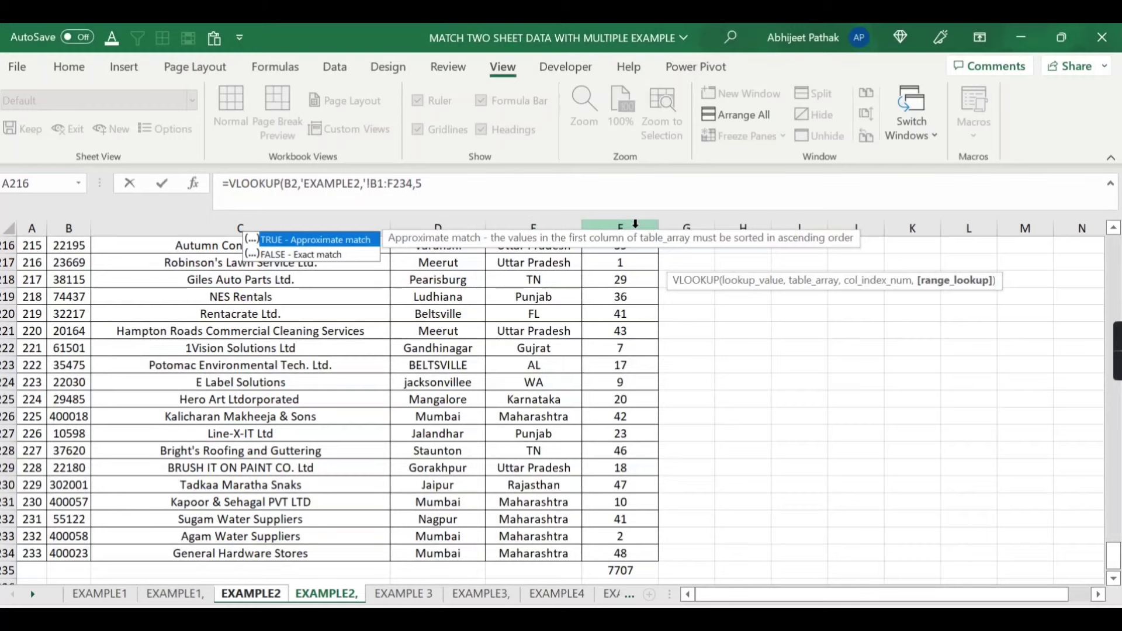
text(0)
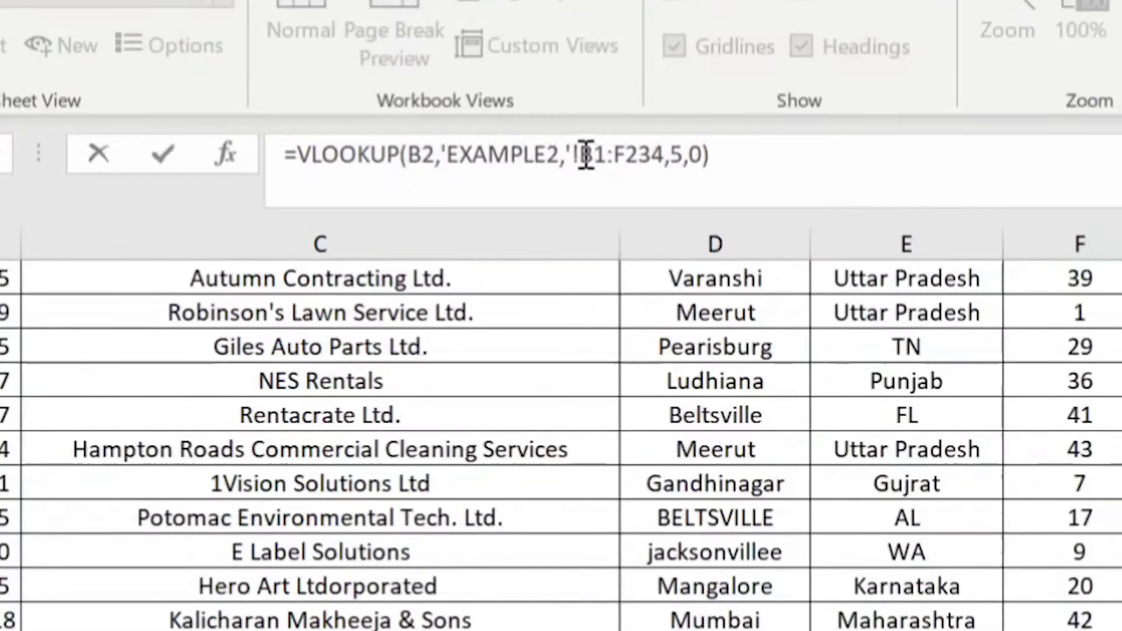
Make the lookup range absolute ($B$1:$F$234), enter the formula and fill it down column G.
drag(577, 153, 655, 157)
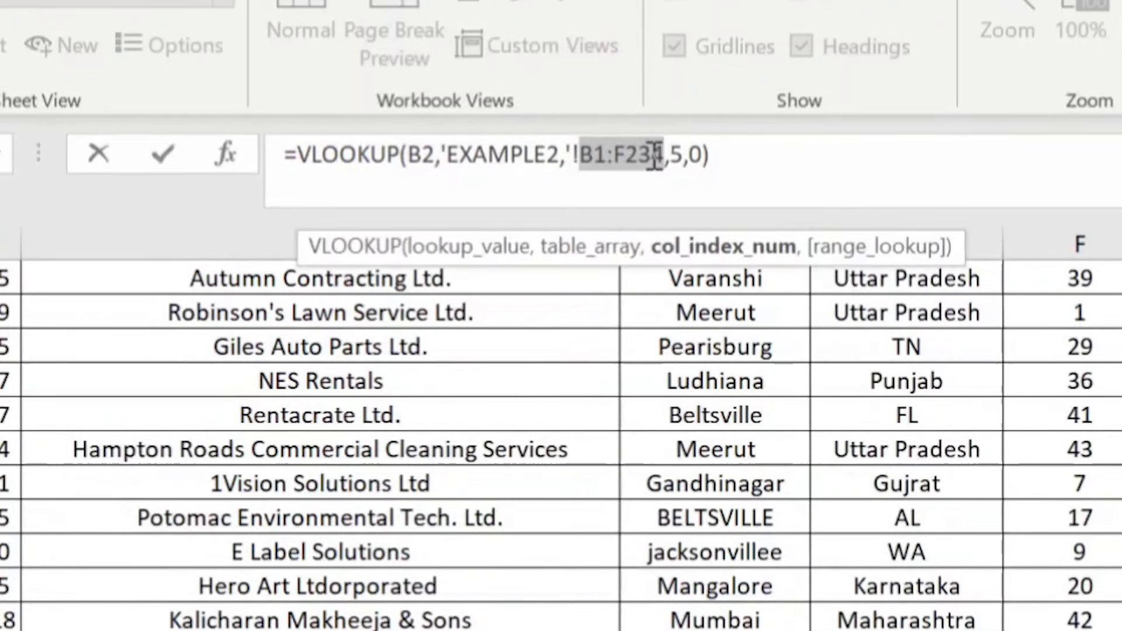
key(F4)
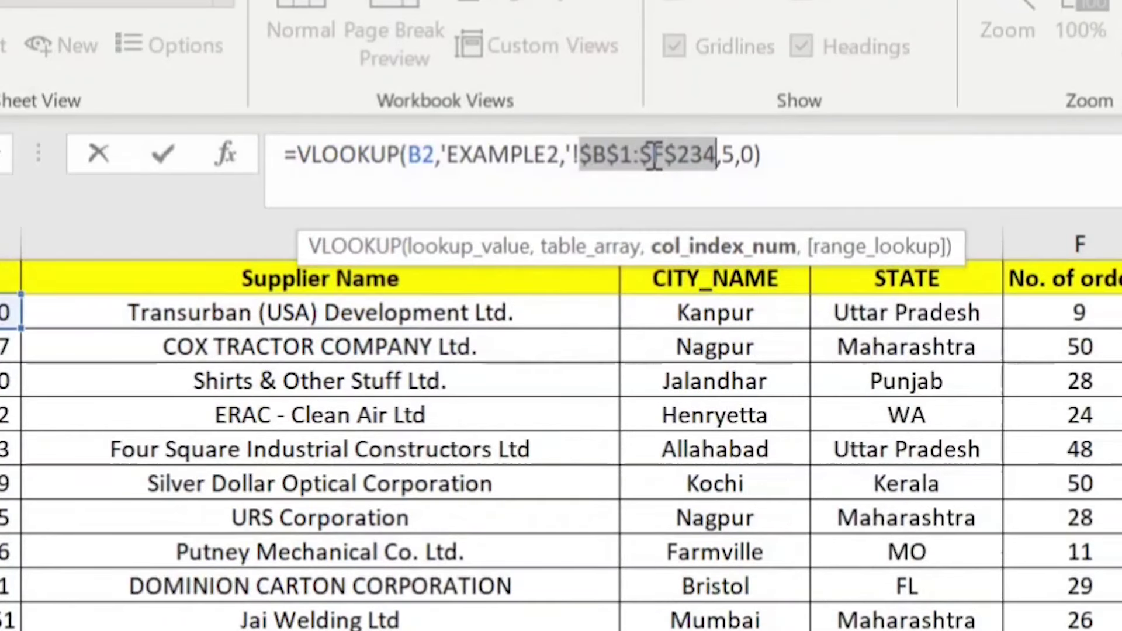
key(Return)
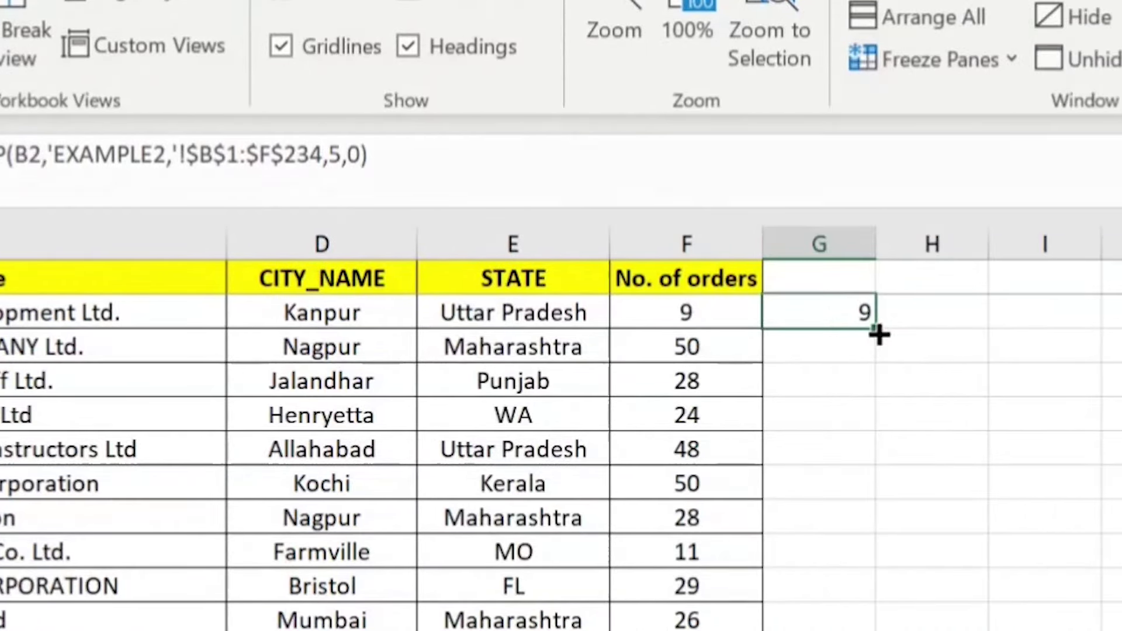
double_click(878, 333)
click(844, 403)
key(ctrl+Down)
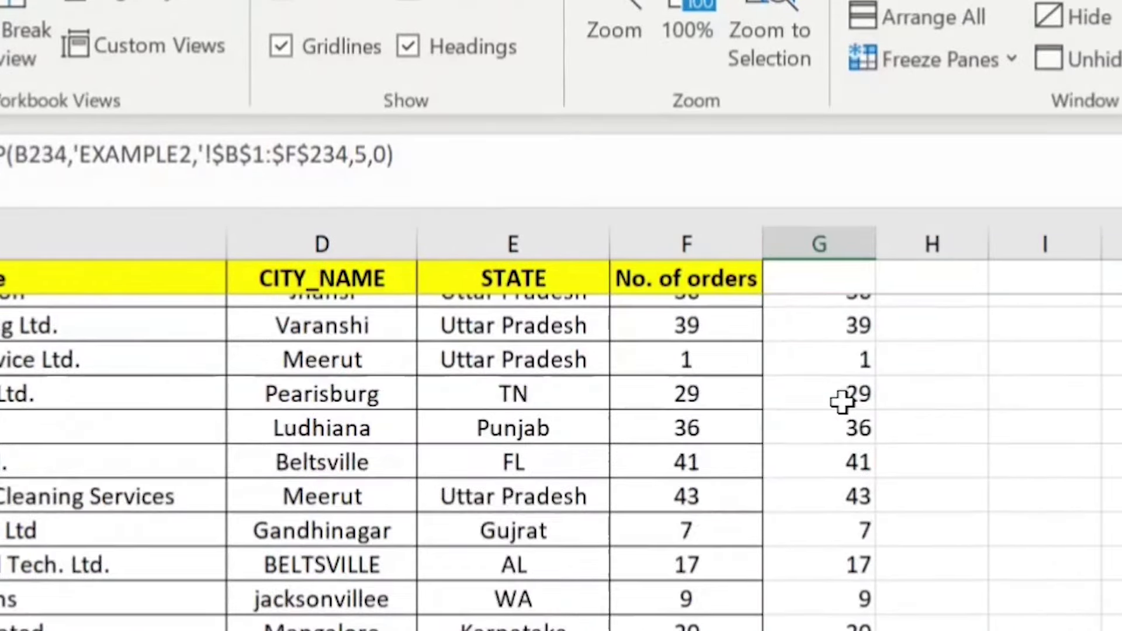
key(ctrl+Up)
key(ctrl+Up)
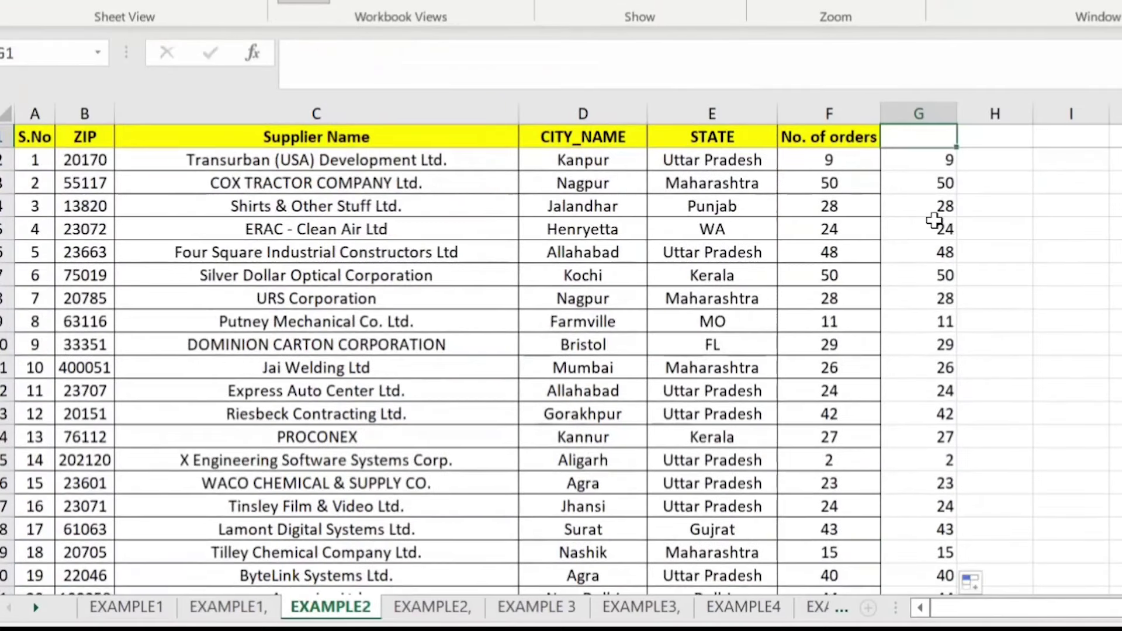
Check ZIP 20170 and its order count on the EXAMPLE2, sheet for reference.
click(95, 160)
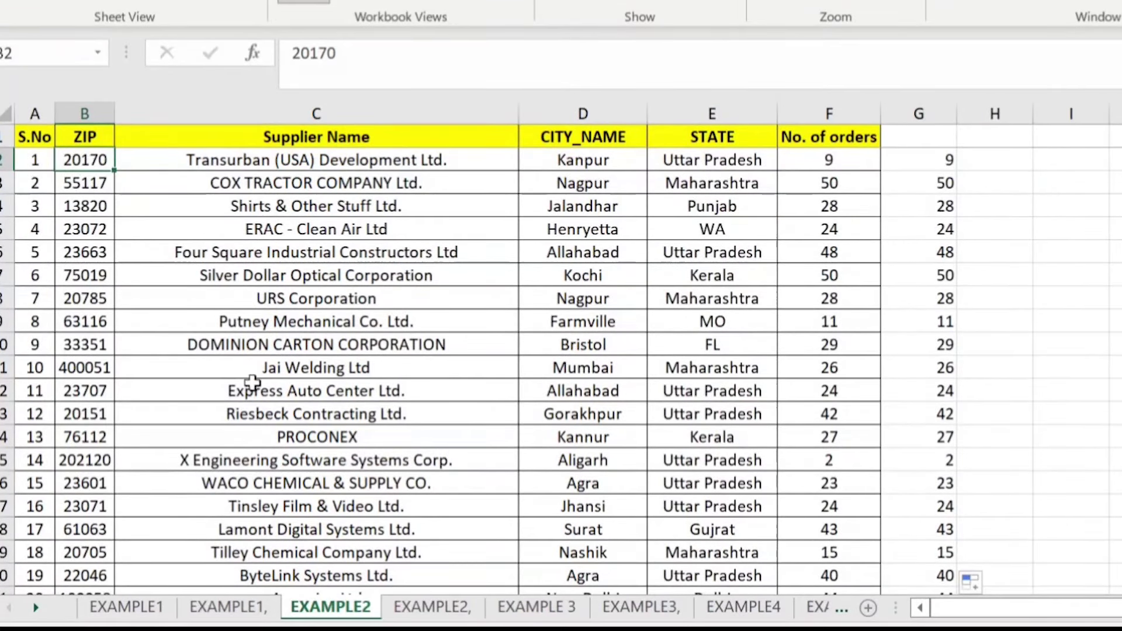
click(456, 608)
scroll(250, 430, up, 8)
scroll(238, 280, up, 9)
scroll(229, 301, up, 8)
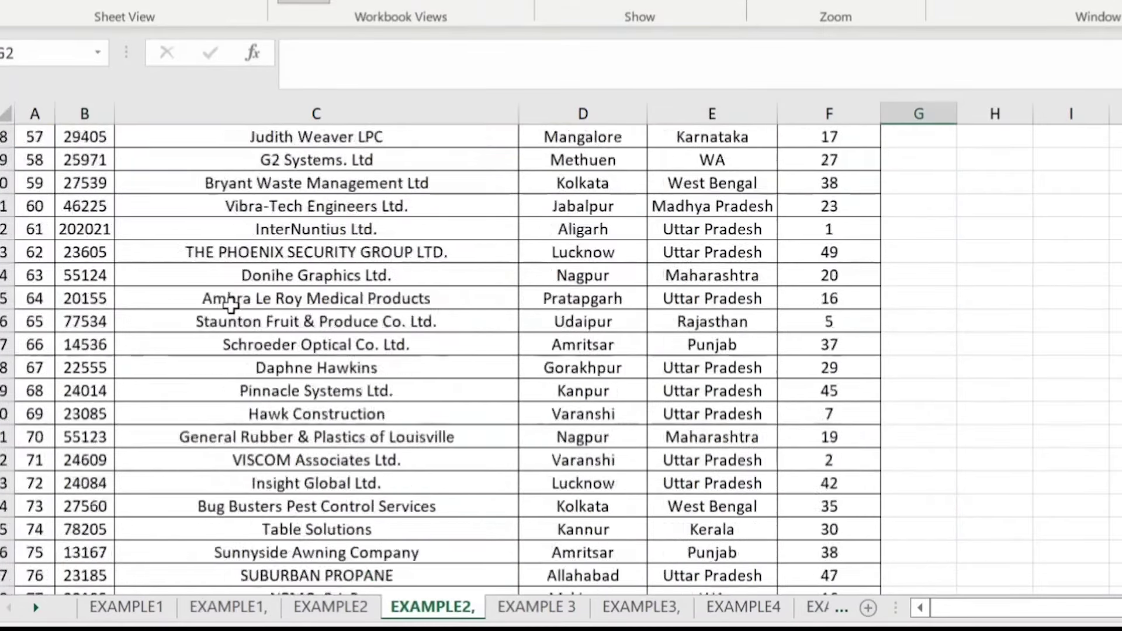
scroll(231, 304, up, 10)
scroll(232, 298, up, 9)
click(81, 167)
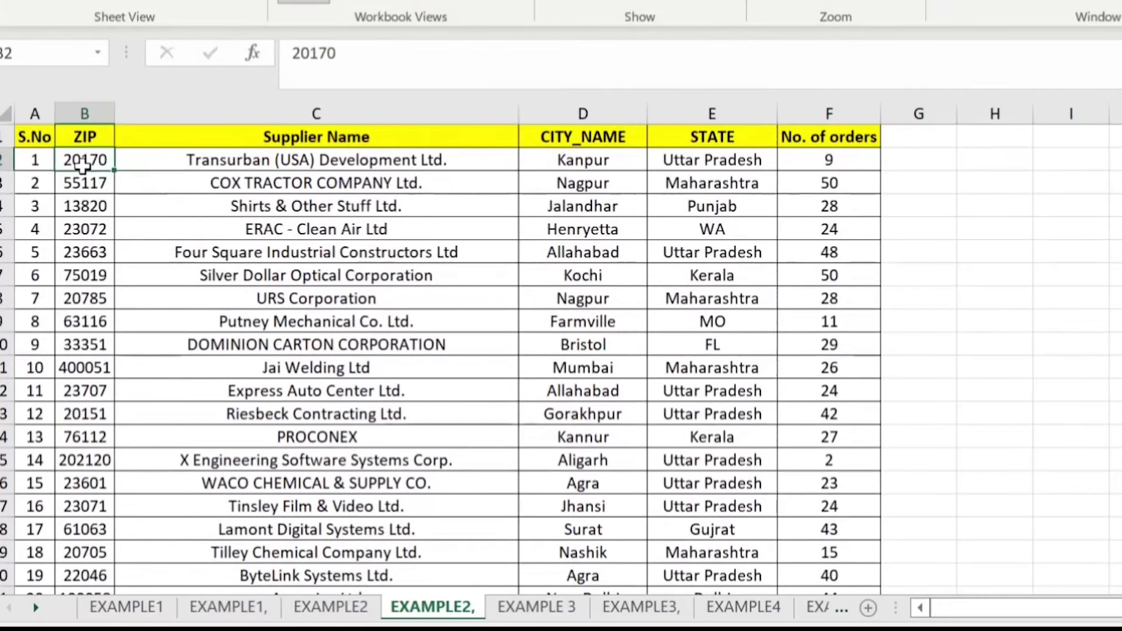
click(845, 163)
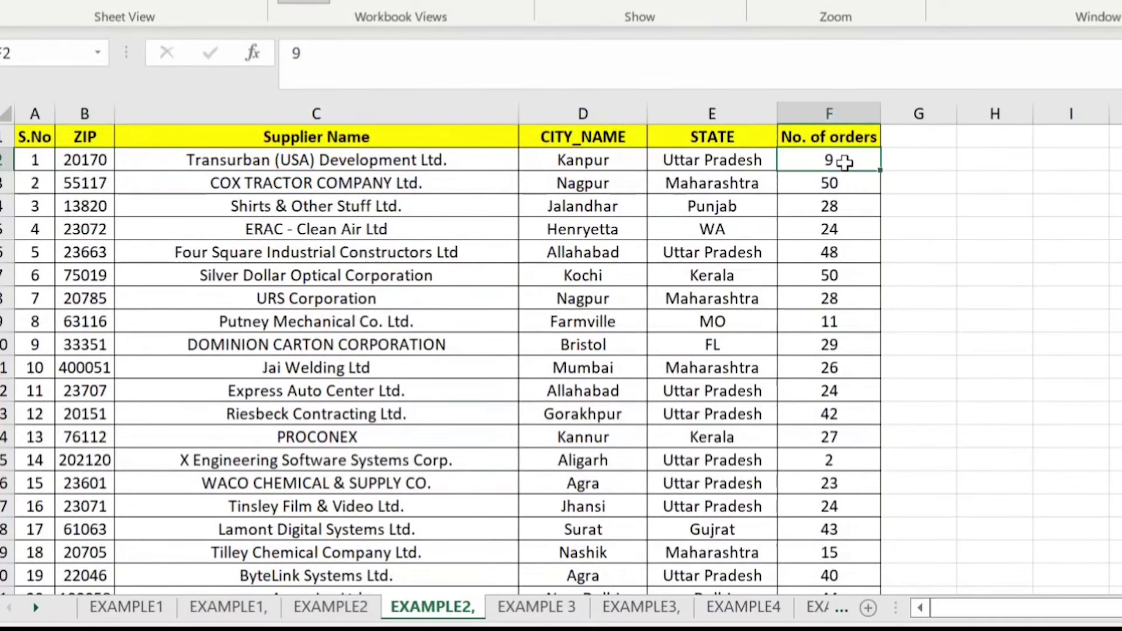
Back on EXAMPLE2, move along the second supplier's row.
click(345, 607)
key(Right)
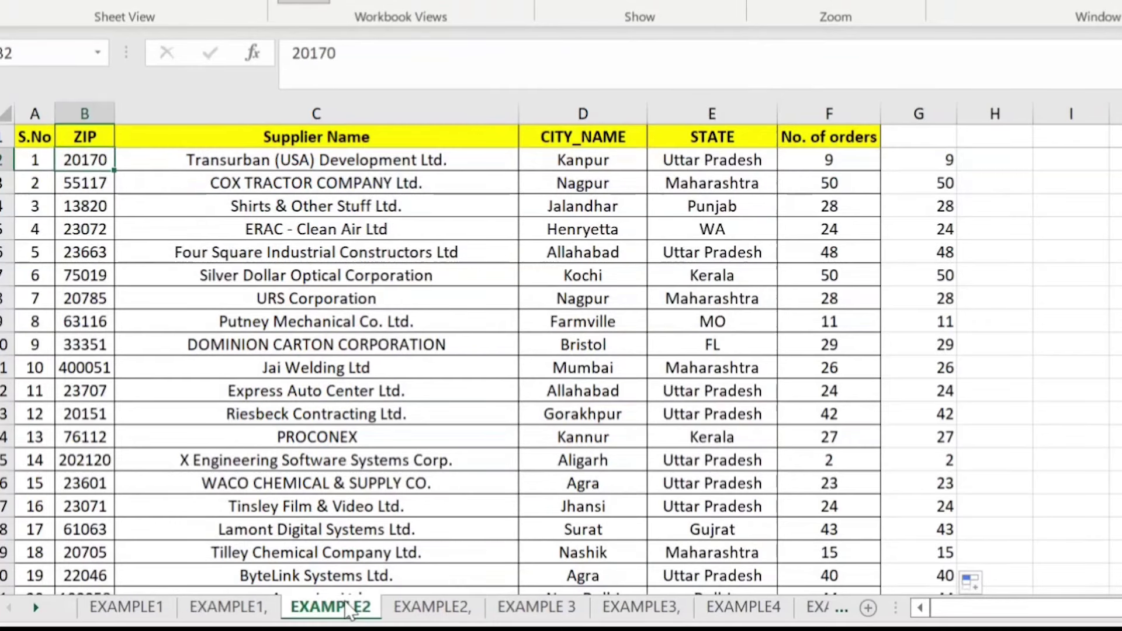
key(Down)
key(Down)
key(Up)
key(Right)
key(Right)
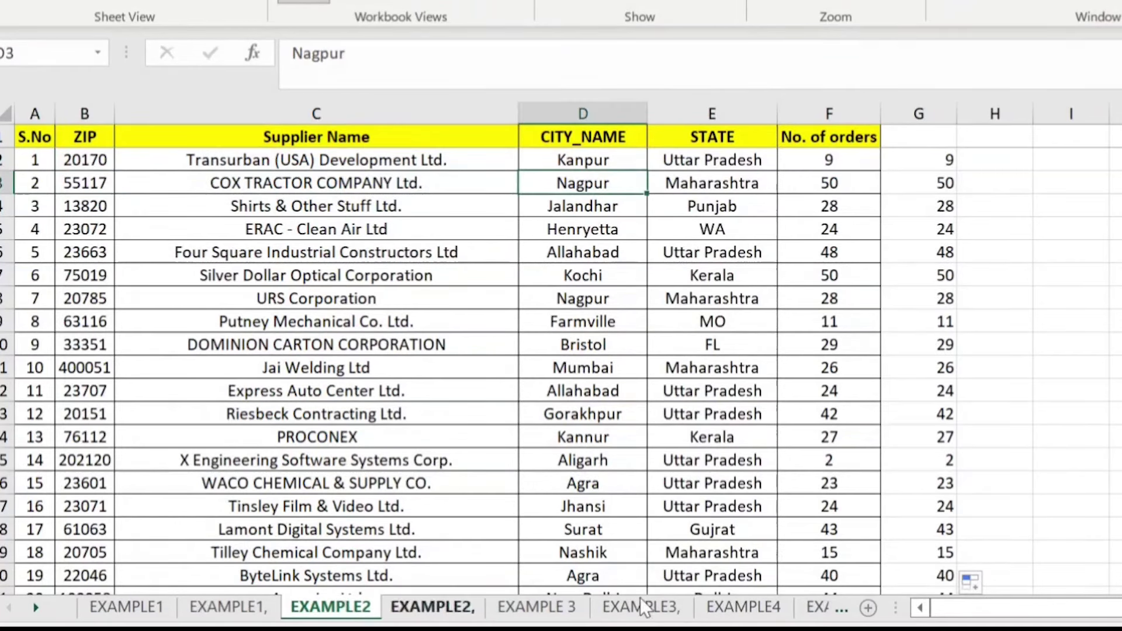
Compare column F order counts with column G looked-up counts for the first few suppliers.
click(933, 189)
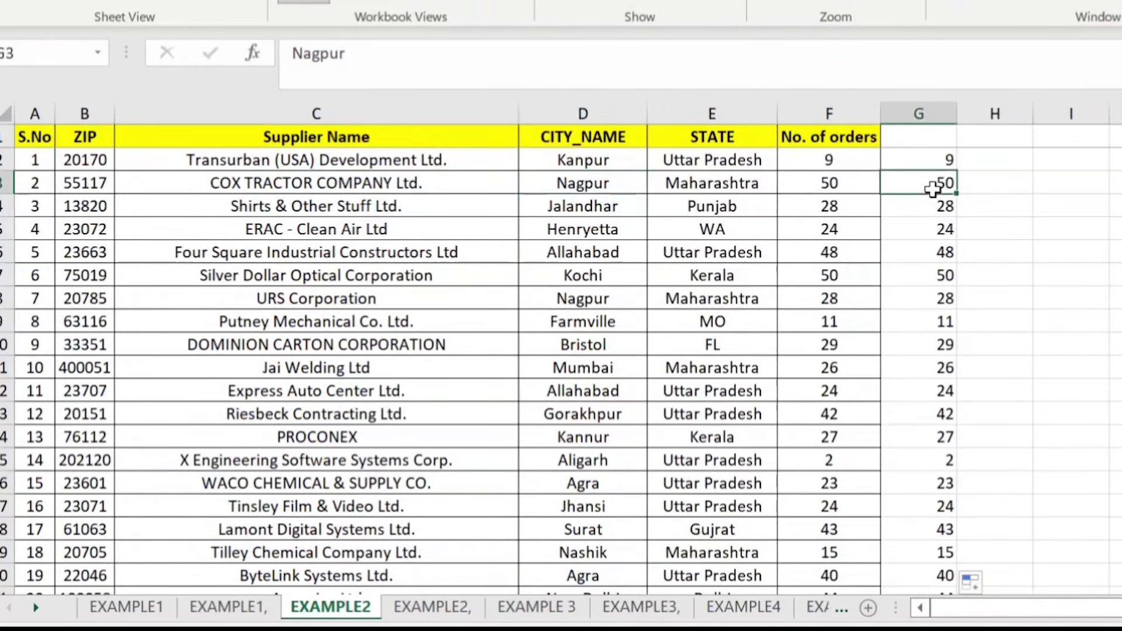
click(874, 165)
click(942, 157)
click(843, 181)
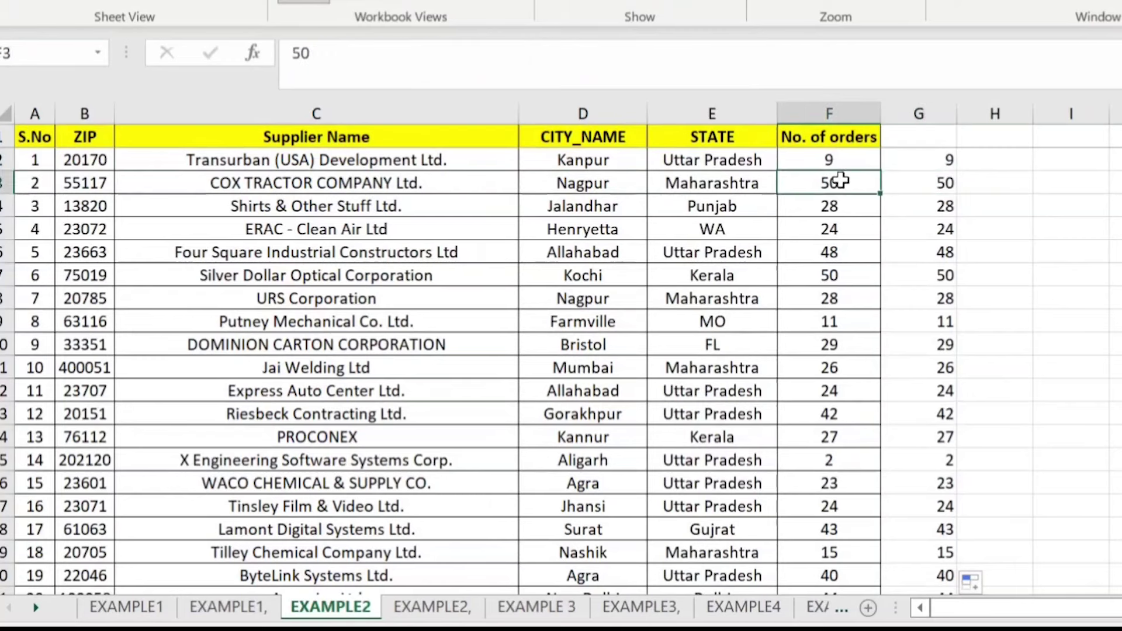
click(924, 186)
click(860, 202)
click(943, 221)
click(872, 211)
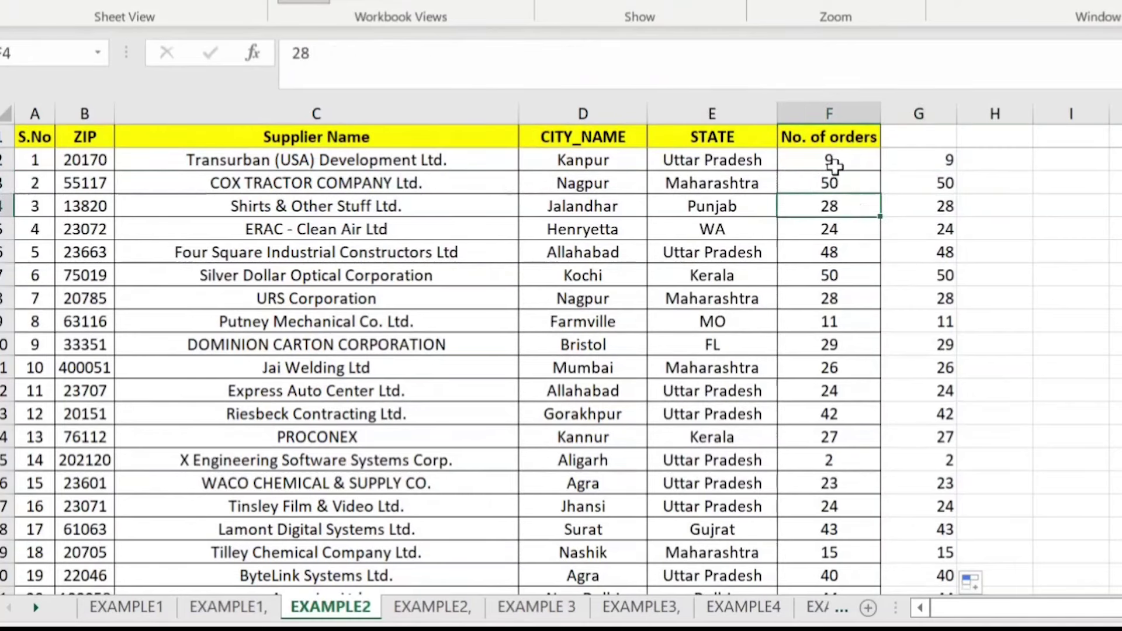
click(833, 166)
click(999, 163)
Enter =F2=G2 in H2 and fill the comparison down column H.
text(=)
key(Left)
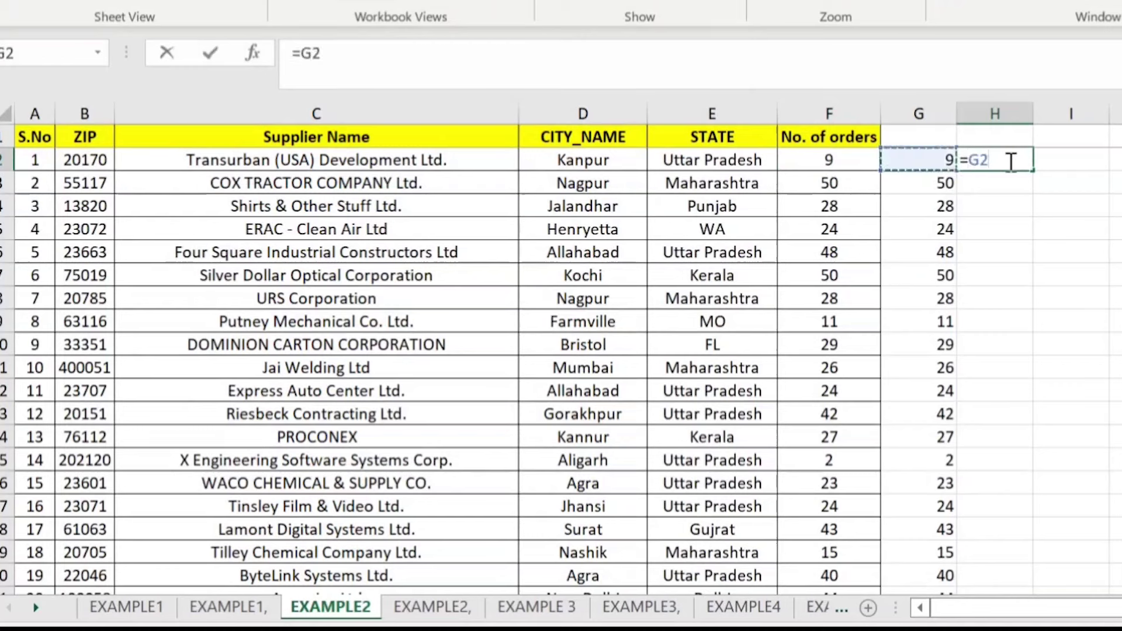
key(Left)
text(=)
key(Left)
key(Return)
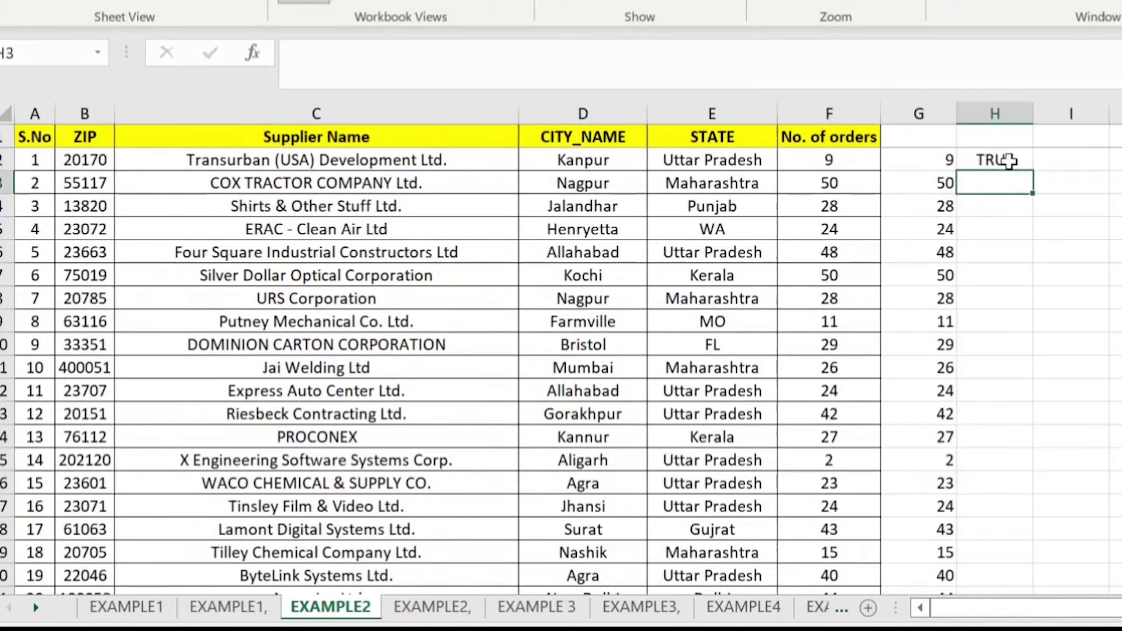
click(1009, 161)
double_click(1034, 171)
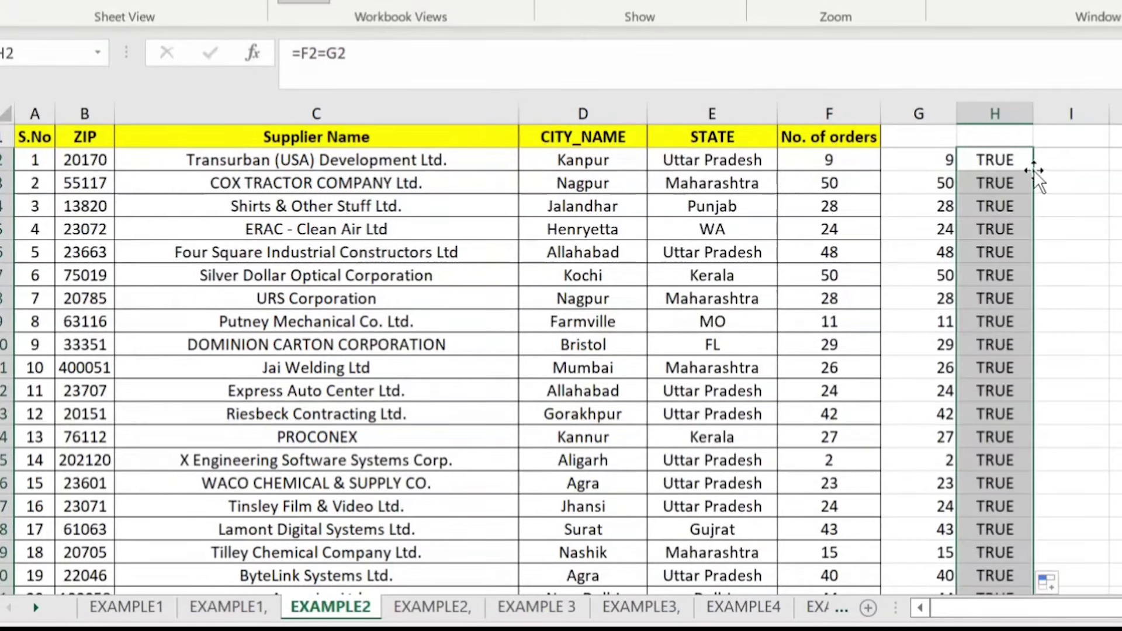
Turn on header filters and show only the four FALSE rows in column H.
click(911, 140)
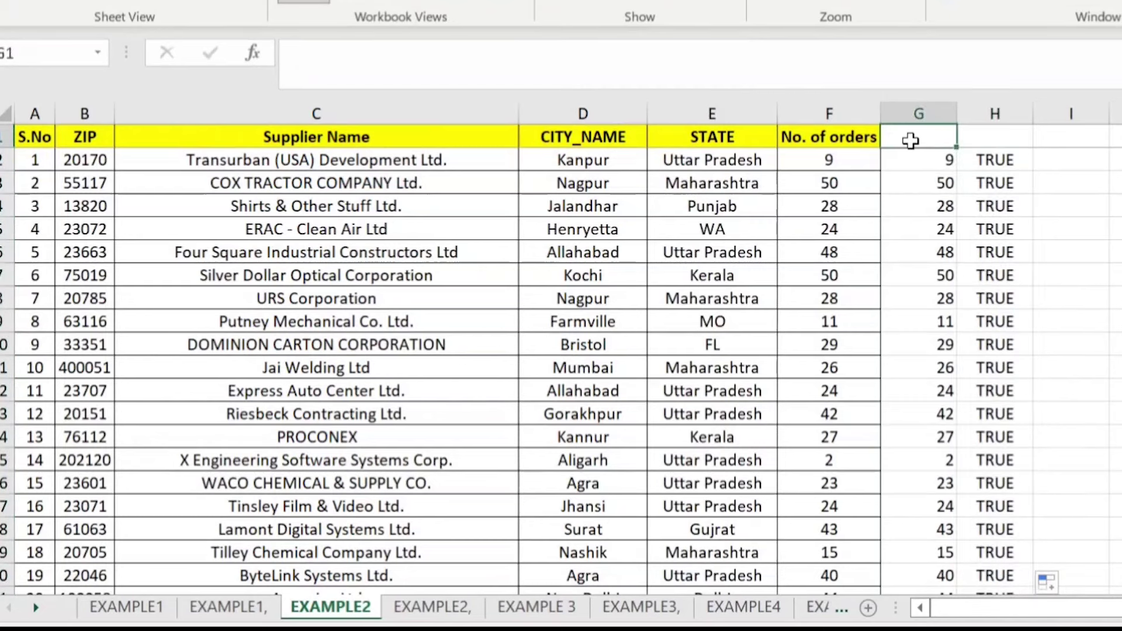
key(ctrl+shift+l)
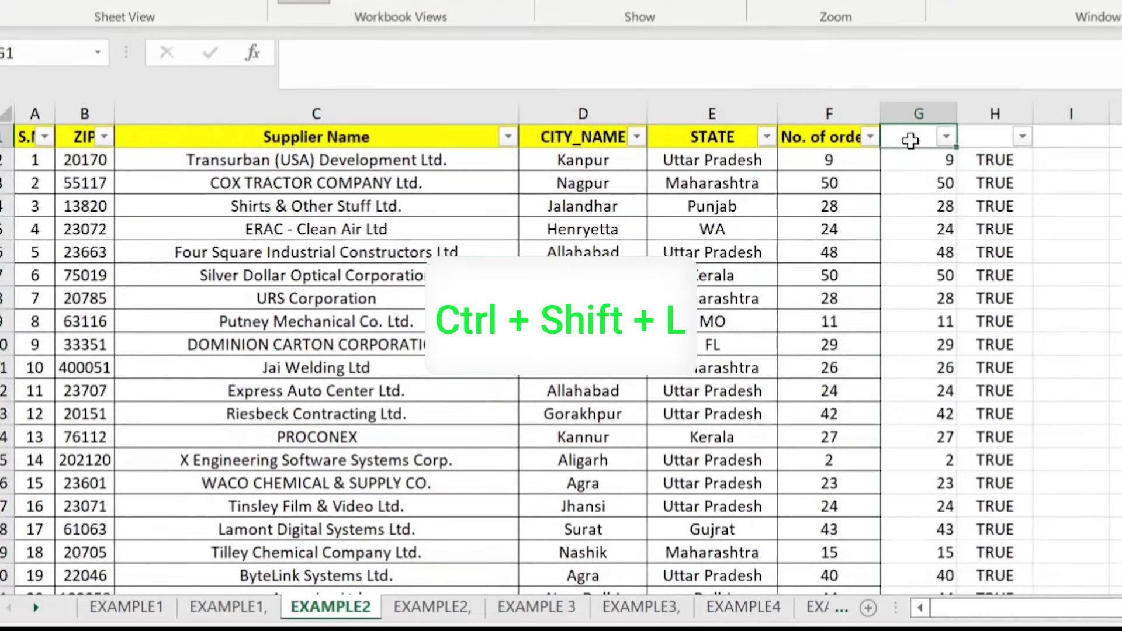
click(1021, 137)
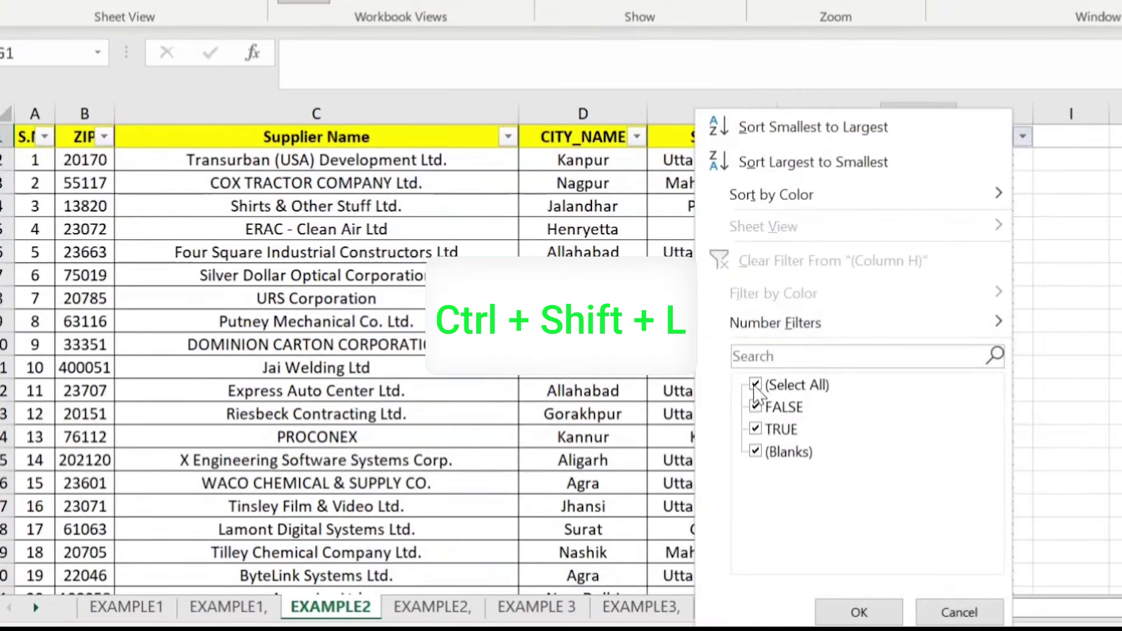
click(755, 384)
click(755, 407)
click(858, 612)
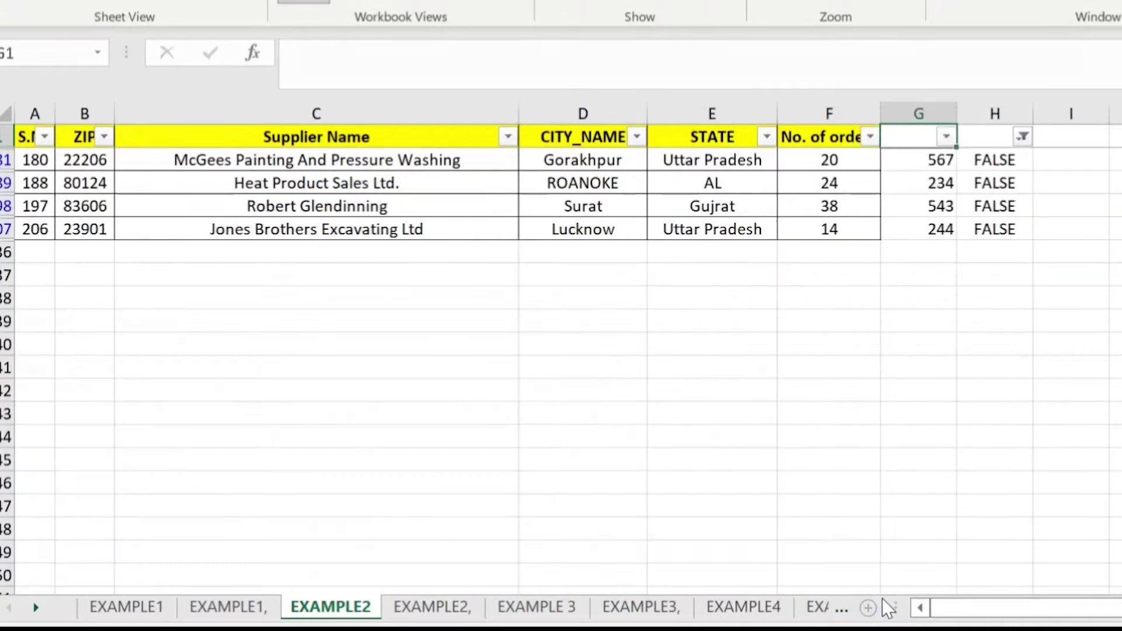
key(Down)
key(shift+Down)
key(shift+Down)
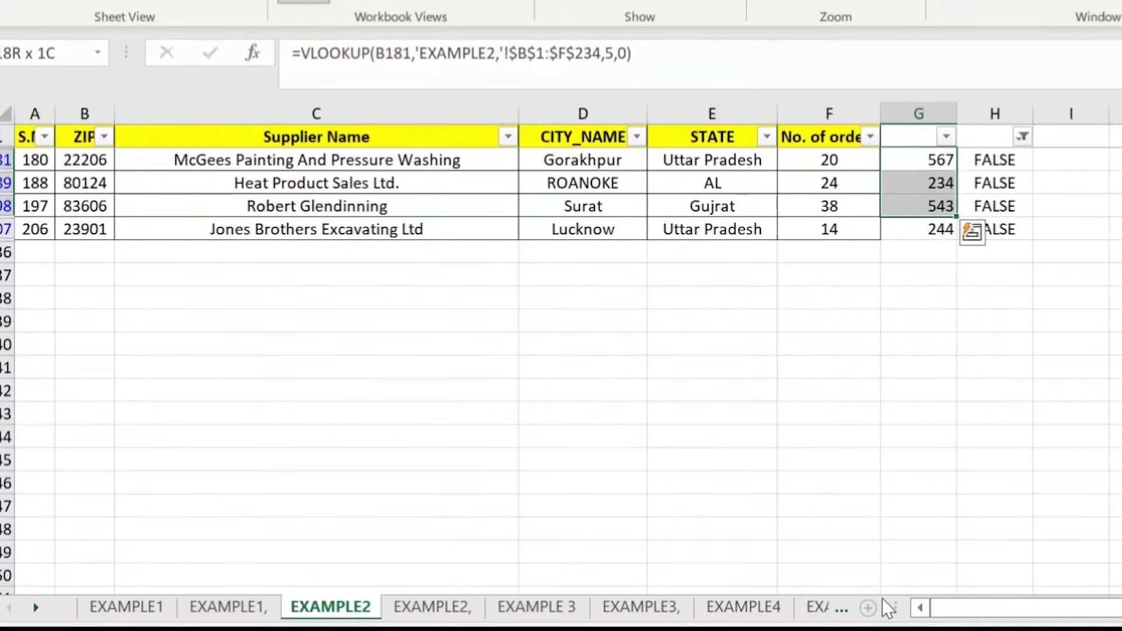
Compare mismatched orders 20, 24, 38, 14 with looked-up 567, 234, 543, 244, checking the 7707 total.
drag(849, 155, 835, 226)
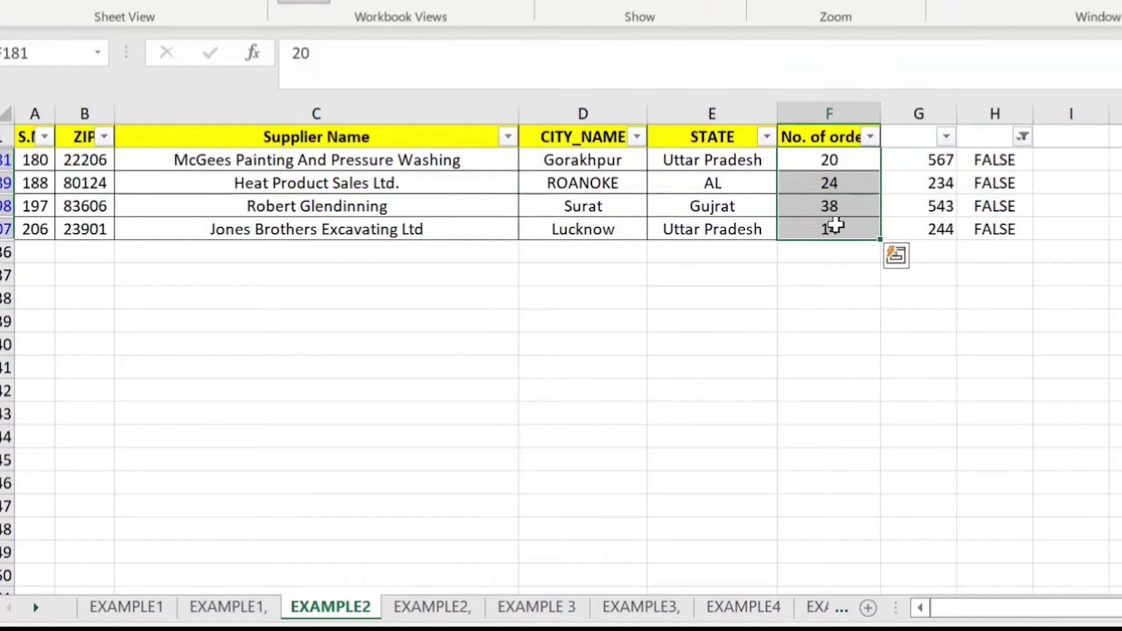
click(432, 608)
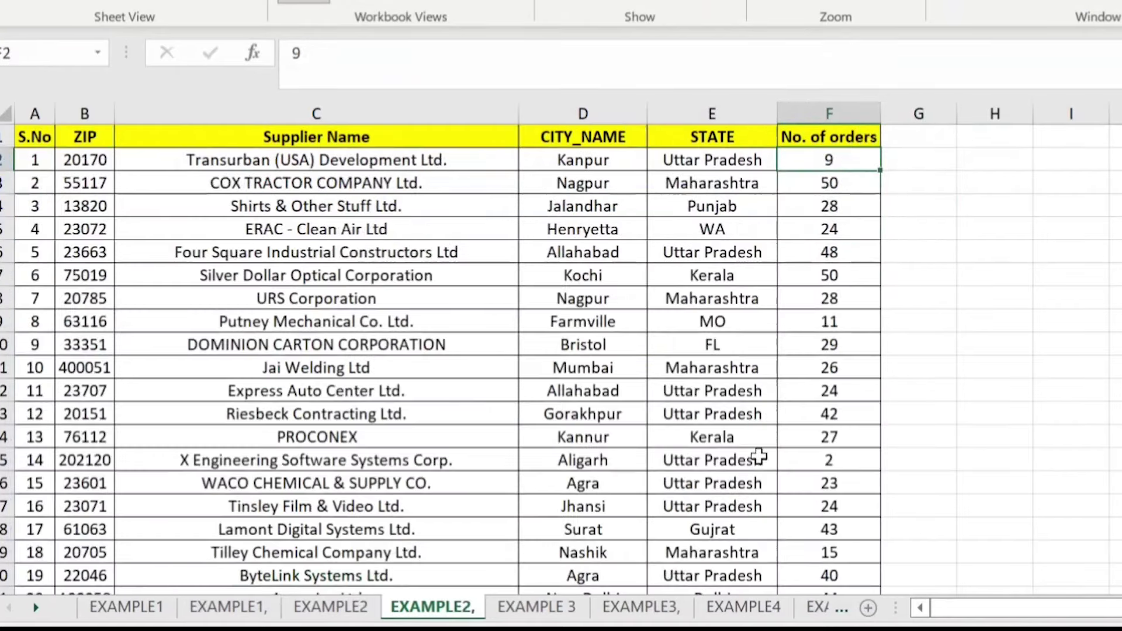
key(ctrl+Down)
key(Down)
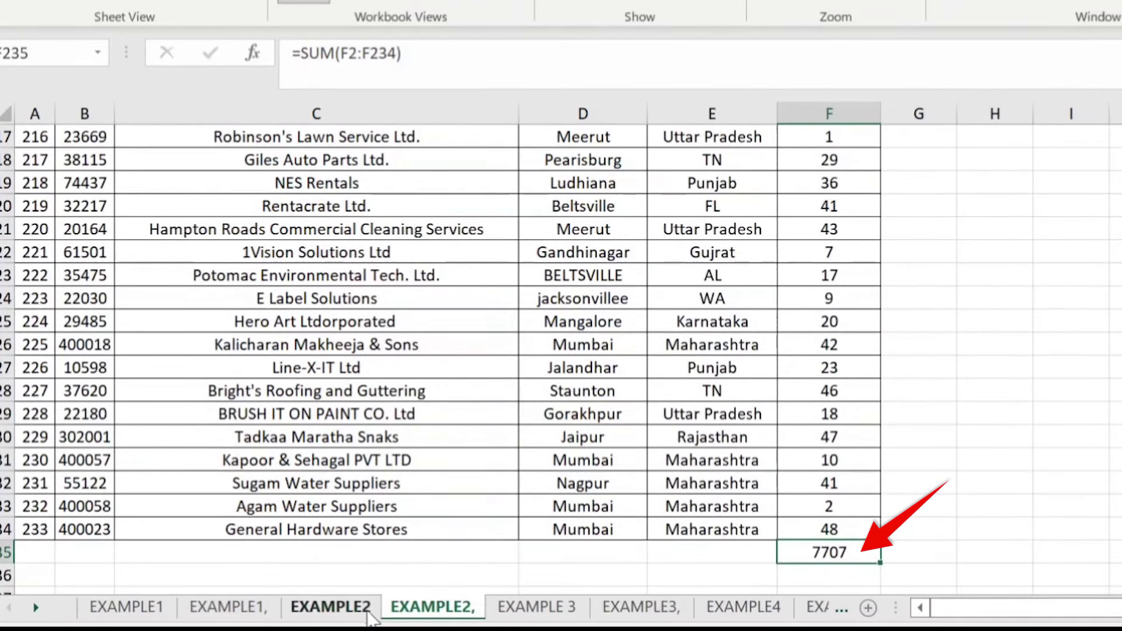
click(330, 606)
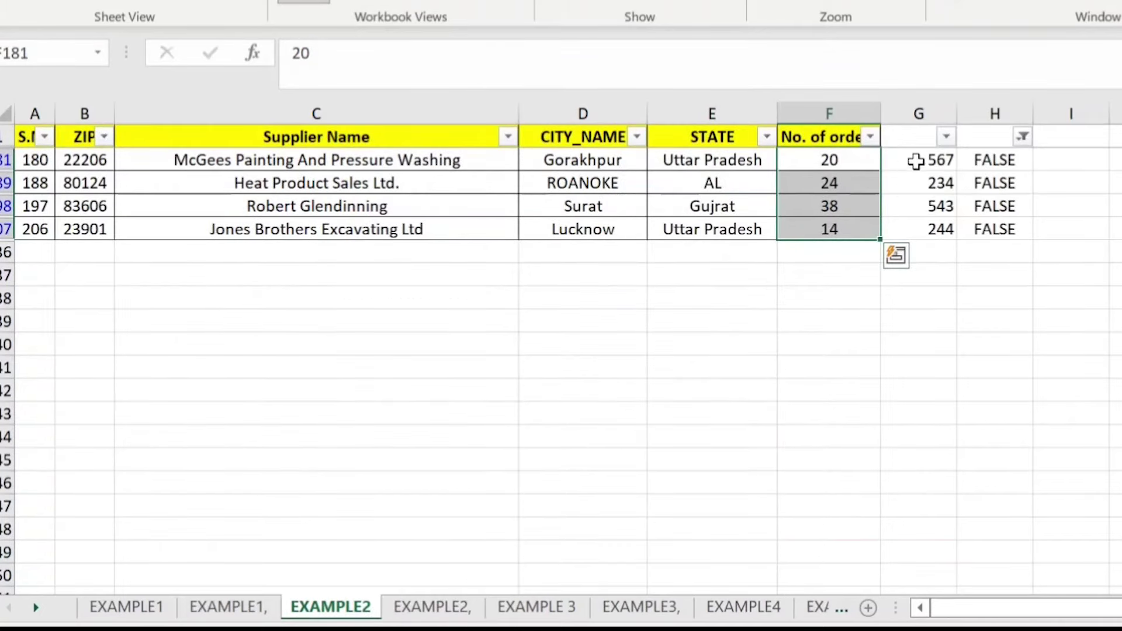
drag(915, 161, 926, 218)
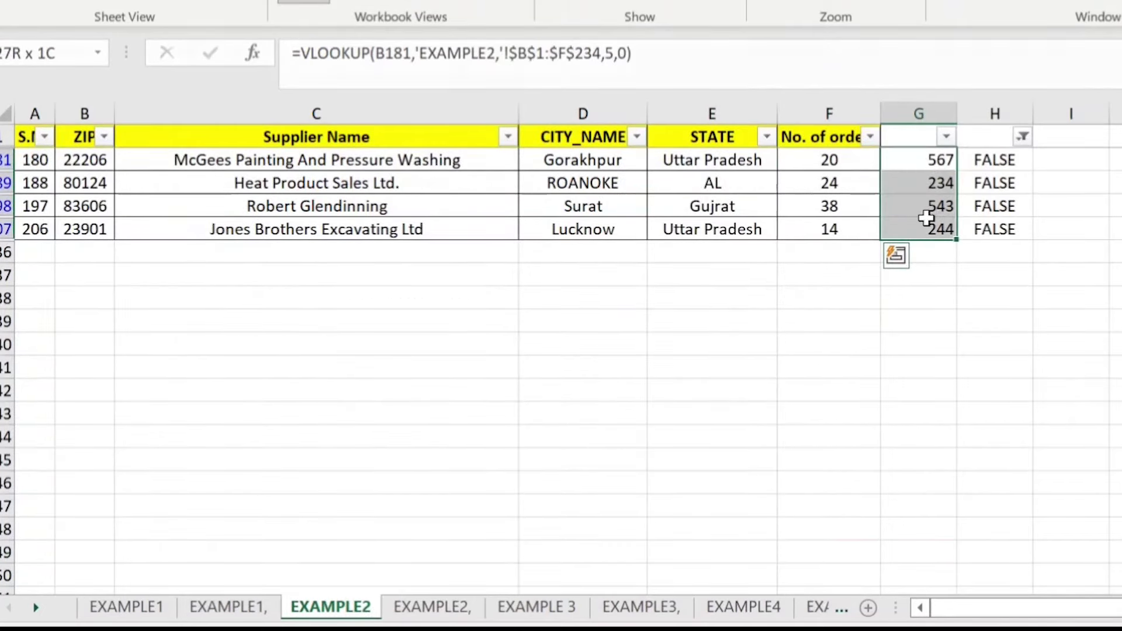
Paste the looked-up value 567 over the first mismatched order count as a plain value.
key(ctrl+c)
key(Left)
scroll(939, 163, right, 3)
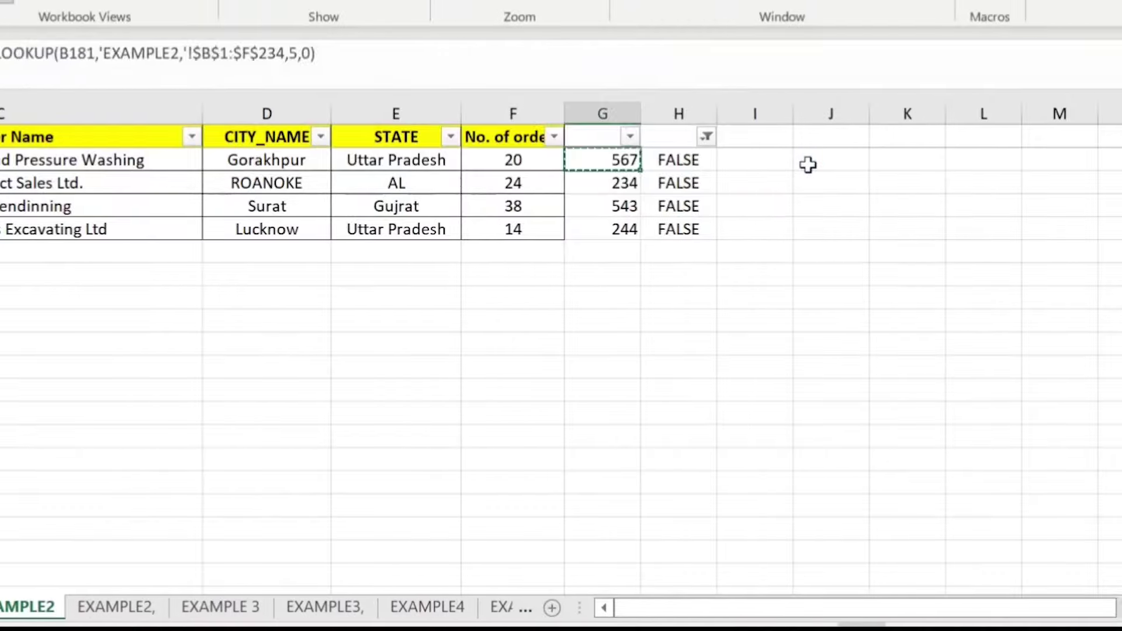
key(Left)
key(ctrl+alt+v)
key(Return)
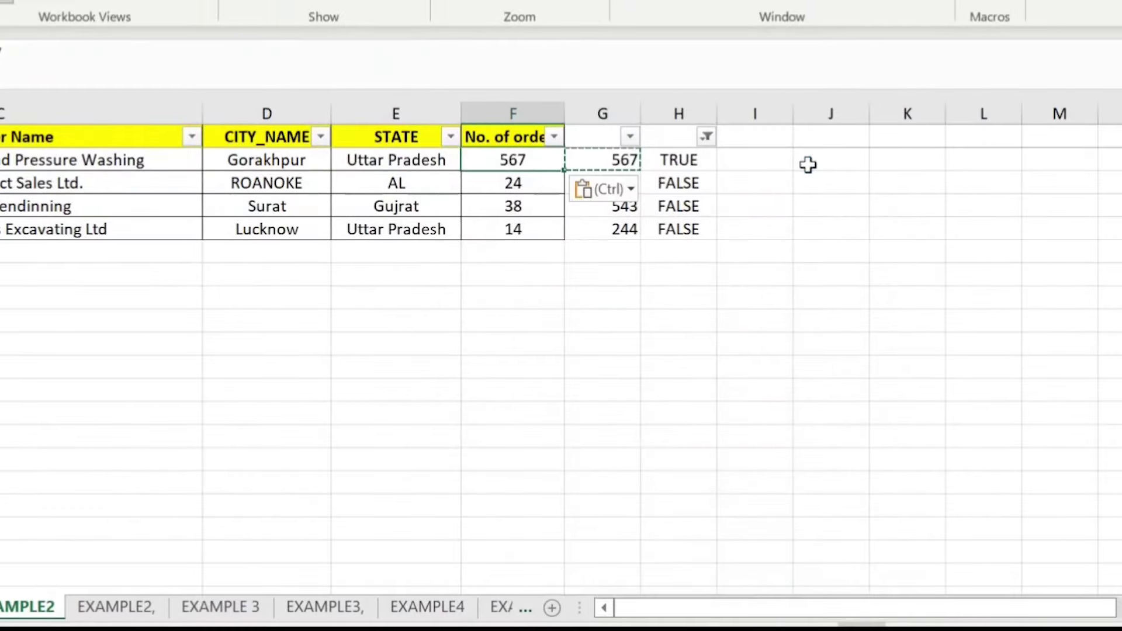
key(Down)
Replace F182's 24 with 234 and F183's 38 with 543, pasting values only.
key(Right)
key(ctrl+c)
click(541, 183)
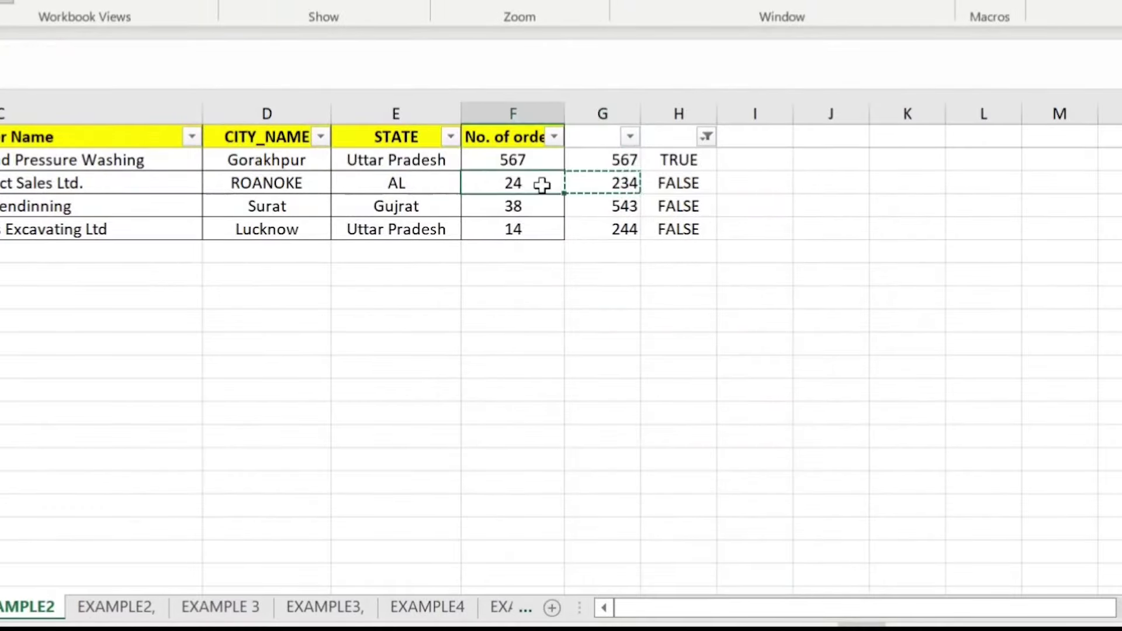
right_click(541, 183)
click(634, 88)
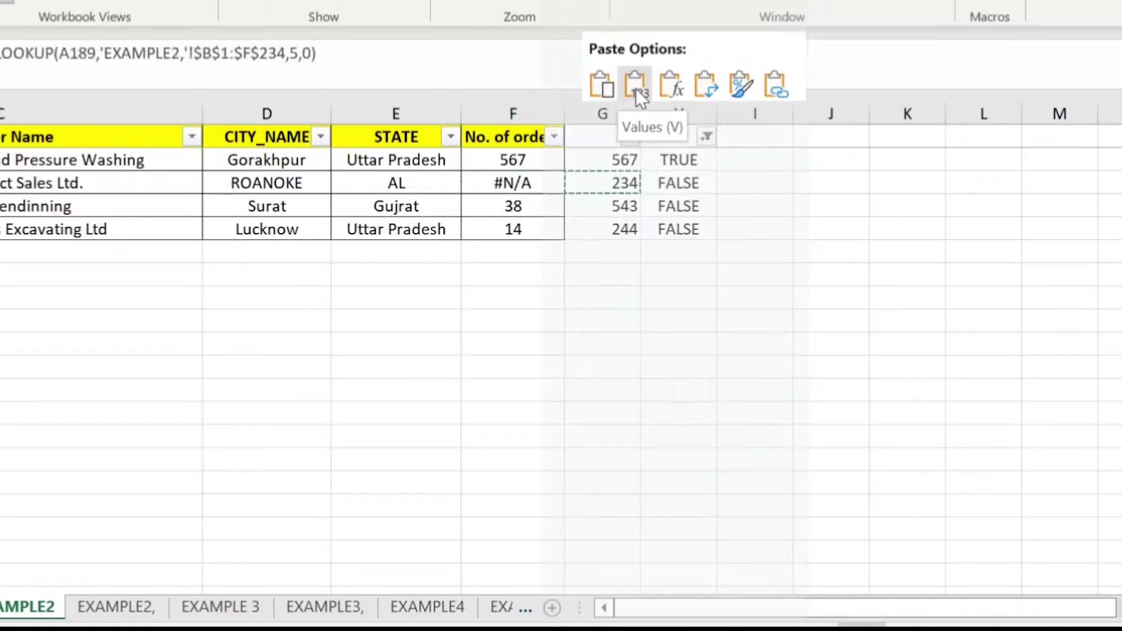
click(590, 208)
key(ctrl+c)
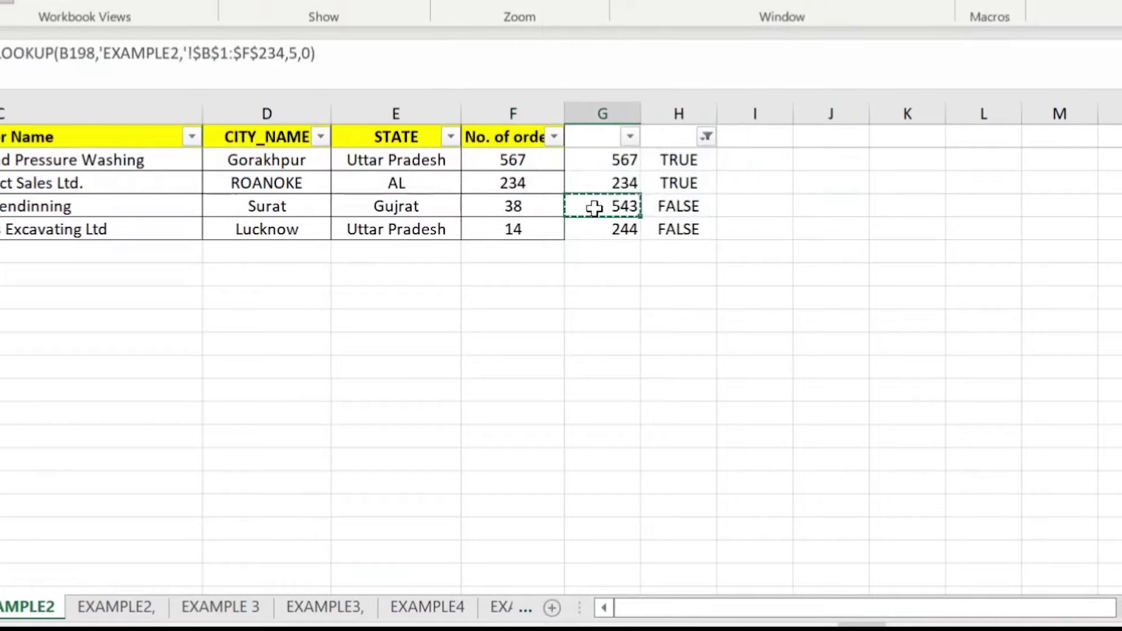
click(514, 208)
right_click(516, 211)
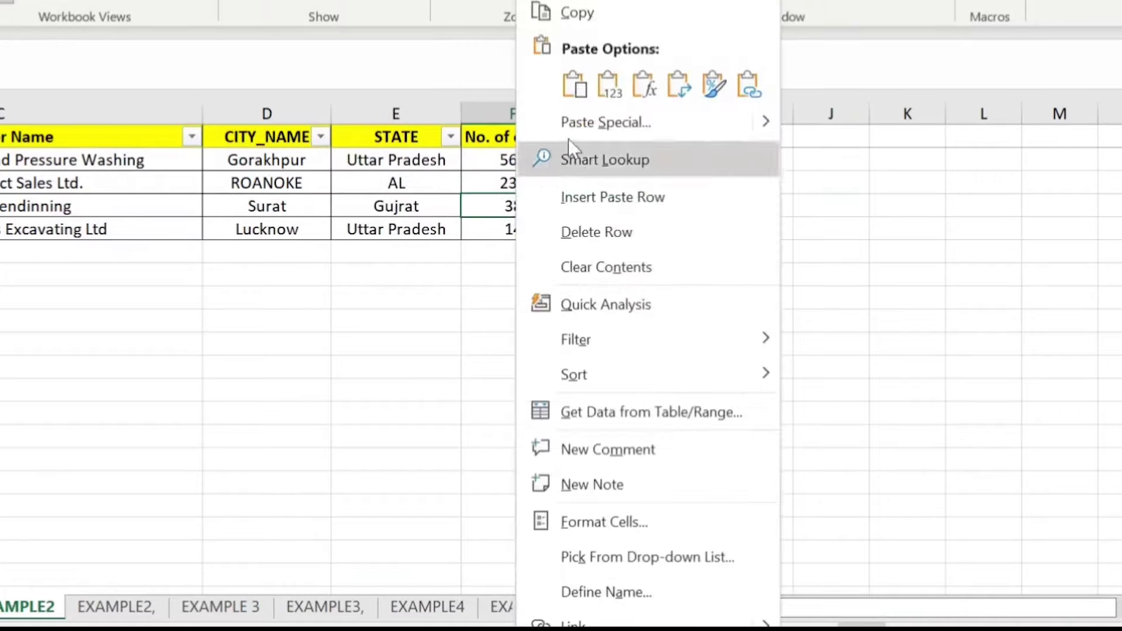
click(614, 88)
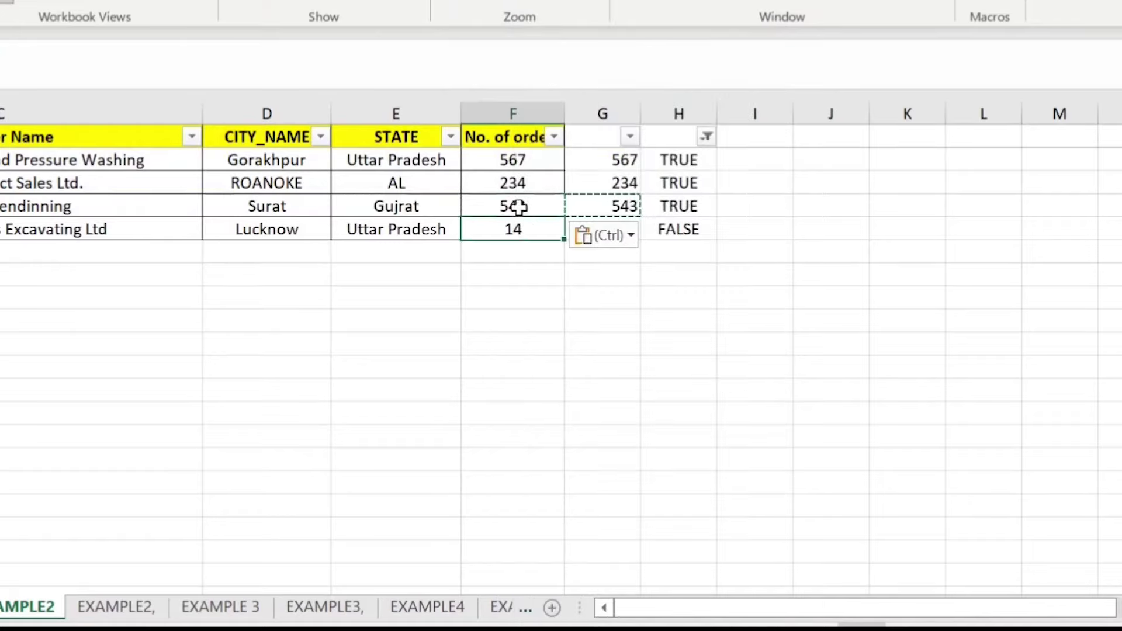
Replace F184's 14 with 244 as a value, undoing the #N/A formula paste, then select helper columns G:H.
click(536, 229)
click(602, 136)
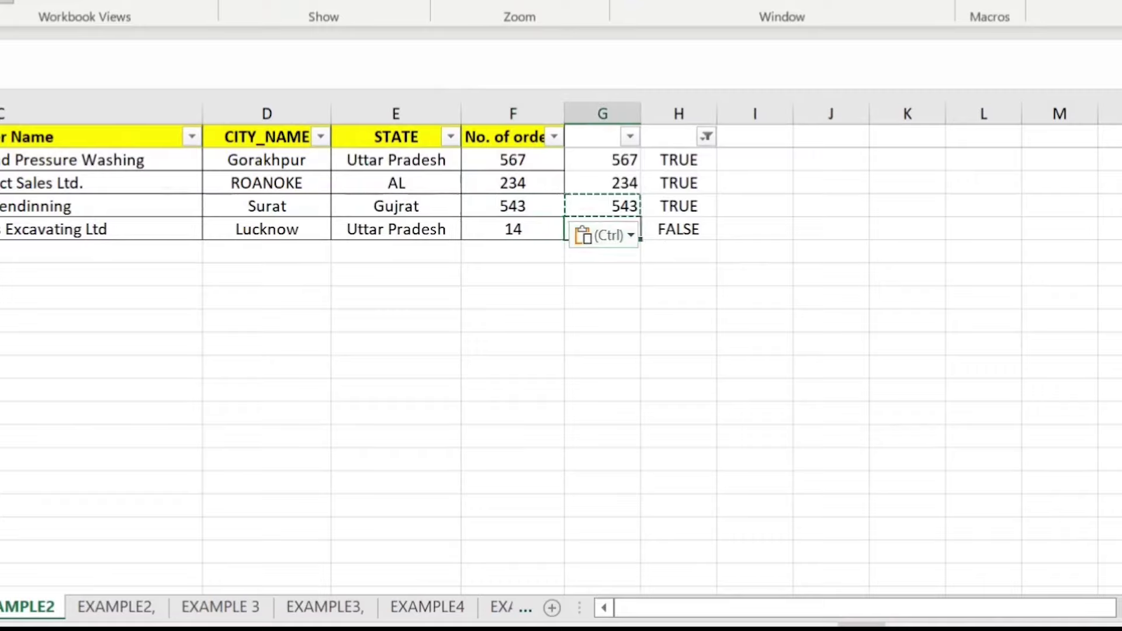
scroll(602, 292, down, 3)
scroll(603, 292, up, 3)
key(Down)
key(Down)
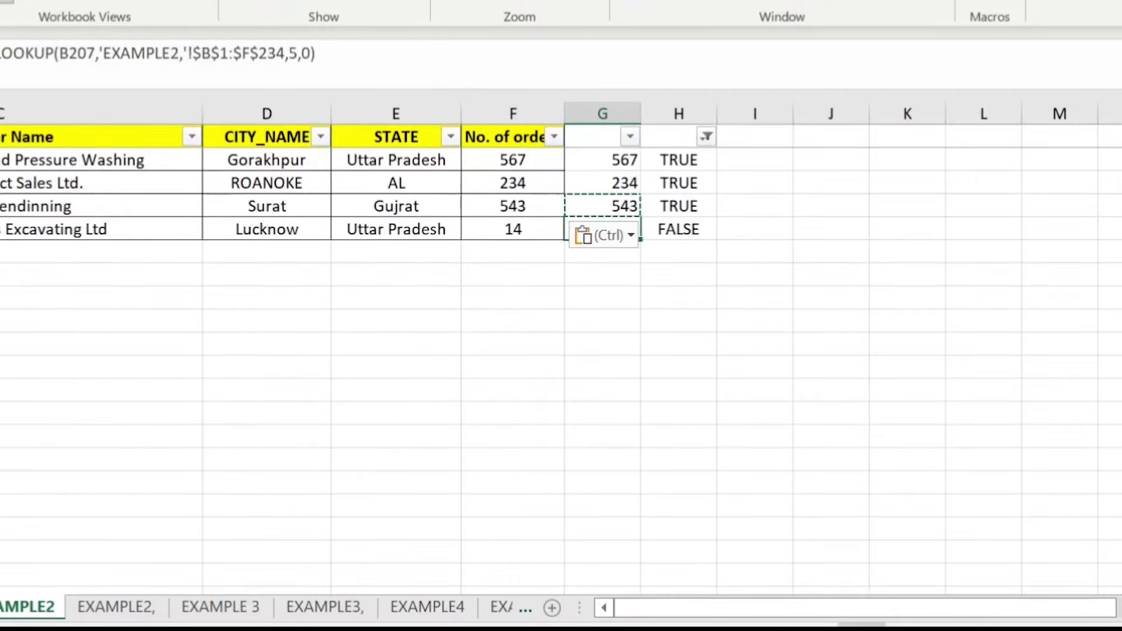
key(ctrl+c)
key(Left)
key(ctrl+v)
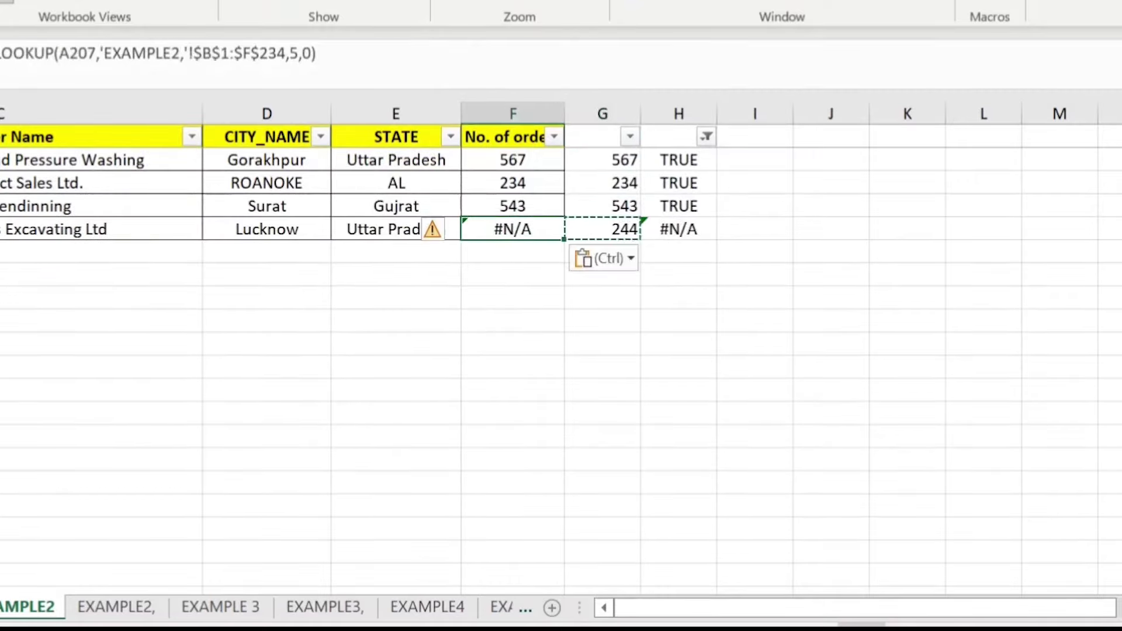
key(ctrl+z)
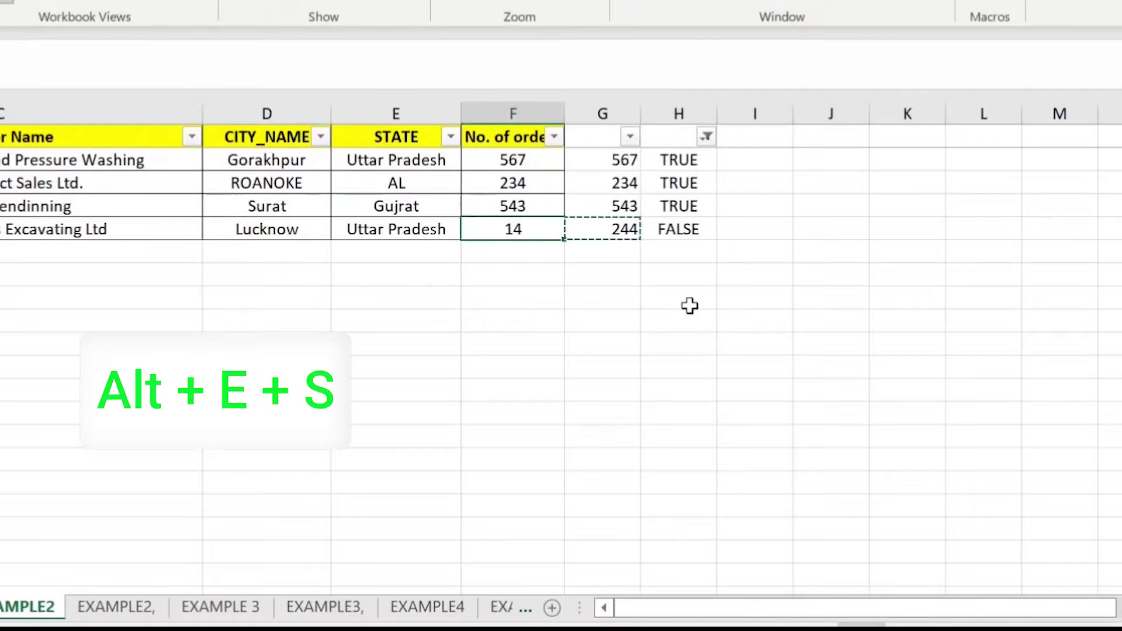
key(alt+e)
key(s)
click(433, 346)
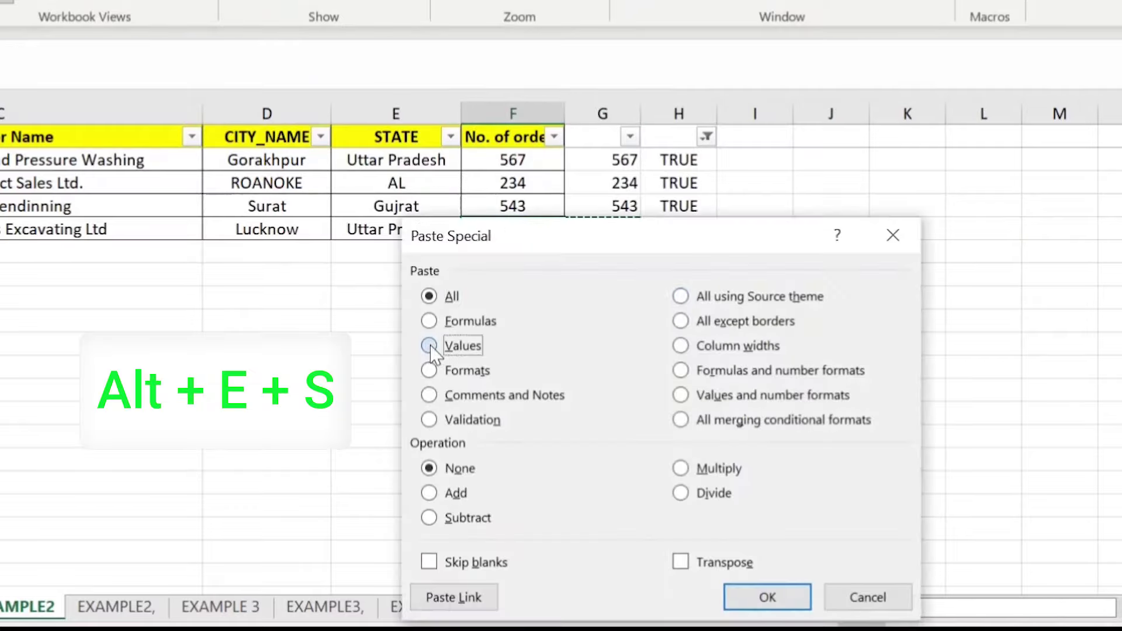
click(771, 597)
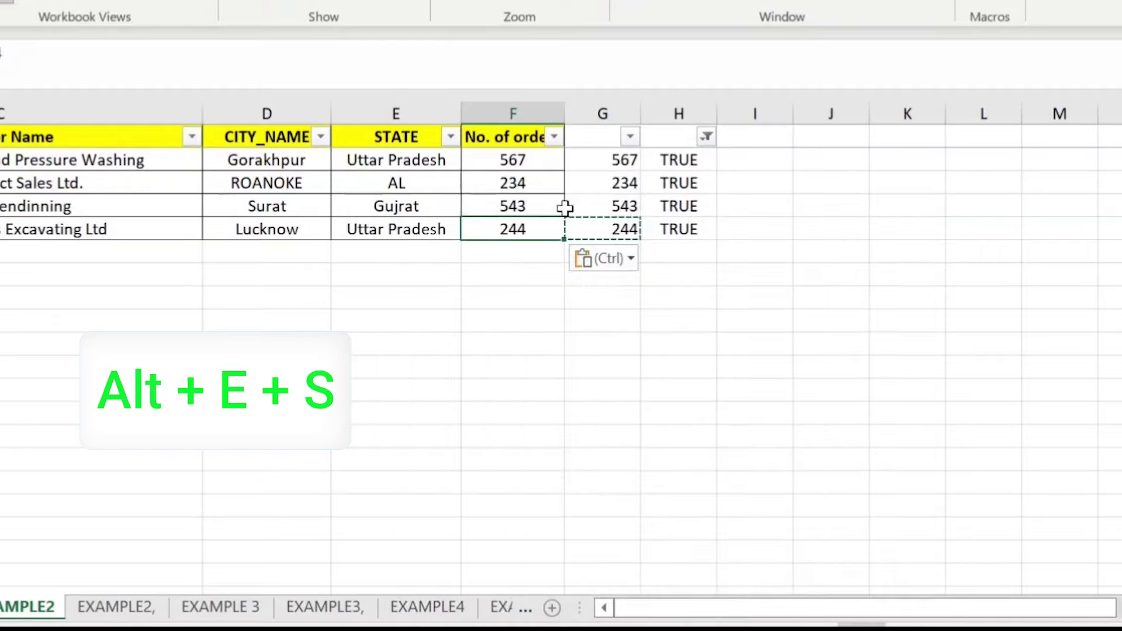
click(591, 155)
drag(602, 113, 671, 113)
Delete helper columns G and H, then compare EXAMPLE2's 7707 order total with the EXAMPLE2, sheet.
right_click(671, 113)
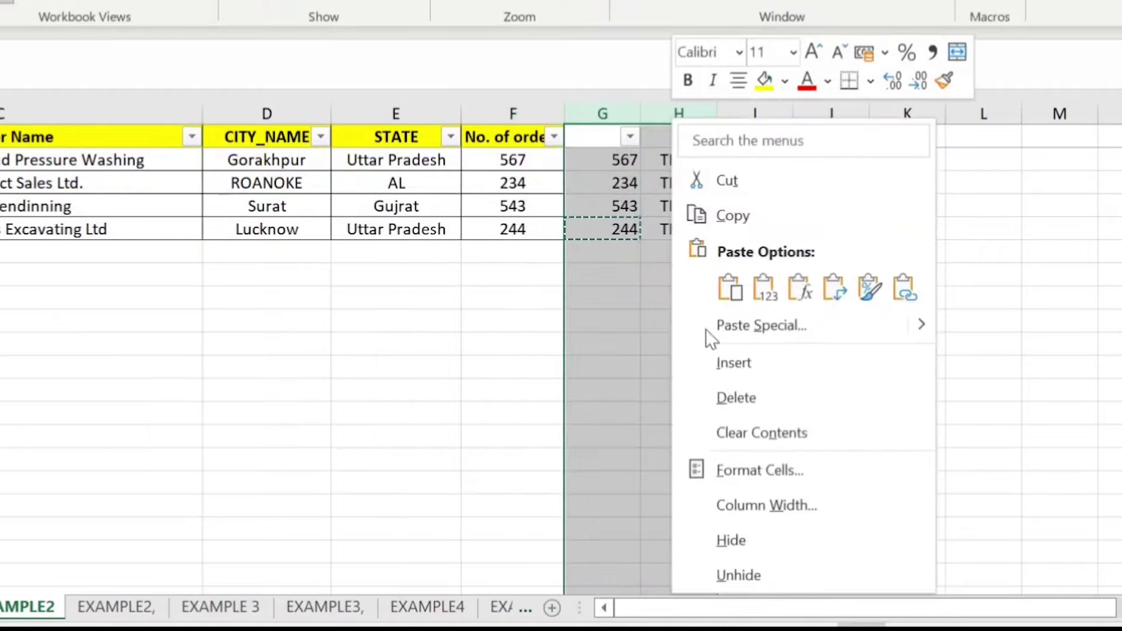
click(720, 396)
click(486, 139)
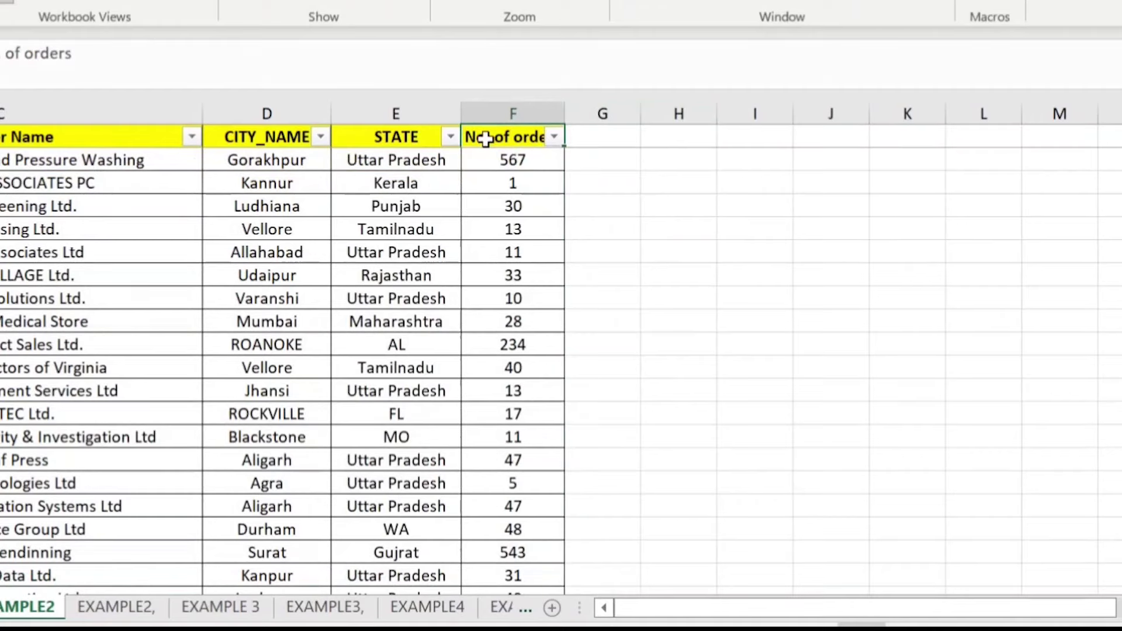
key(ctrl+Down)
key(Down)
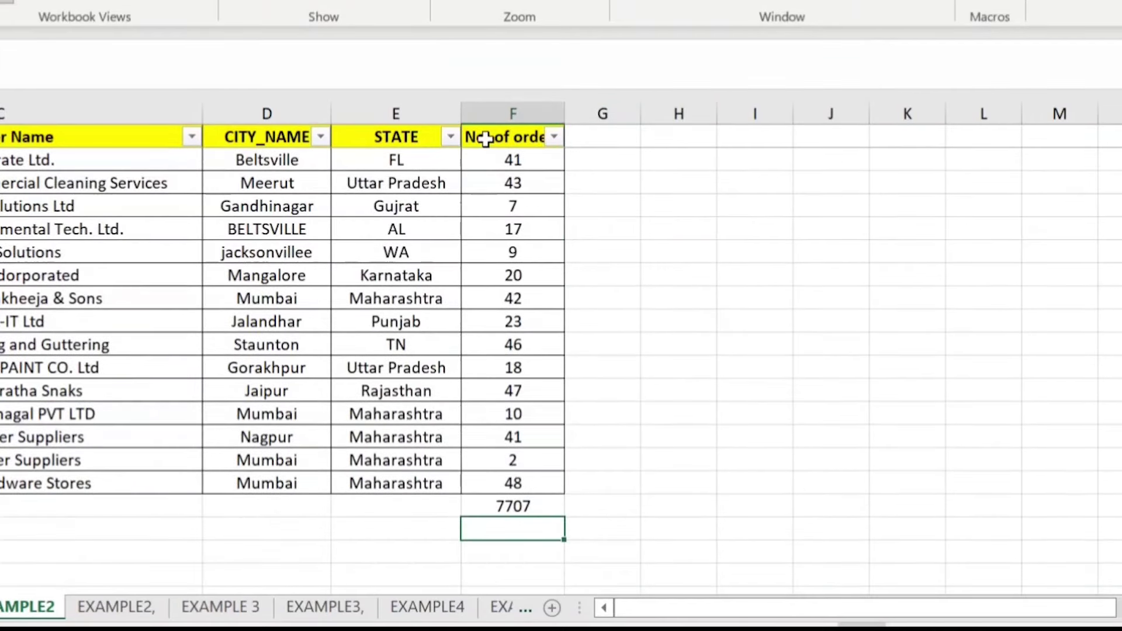
click(535, 508)
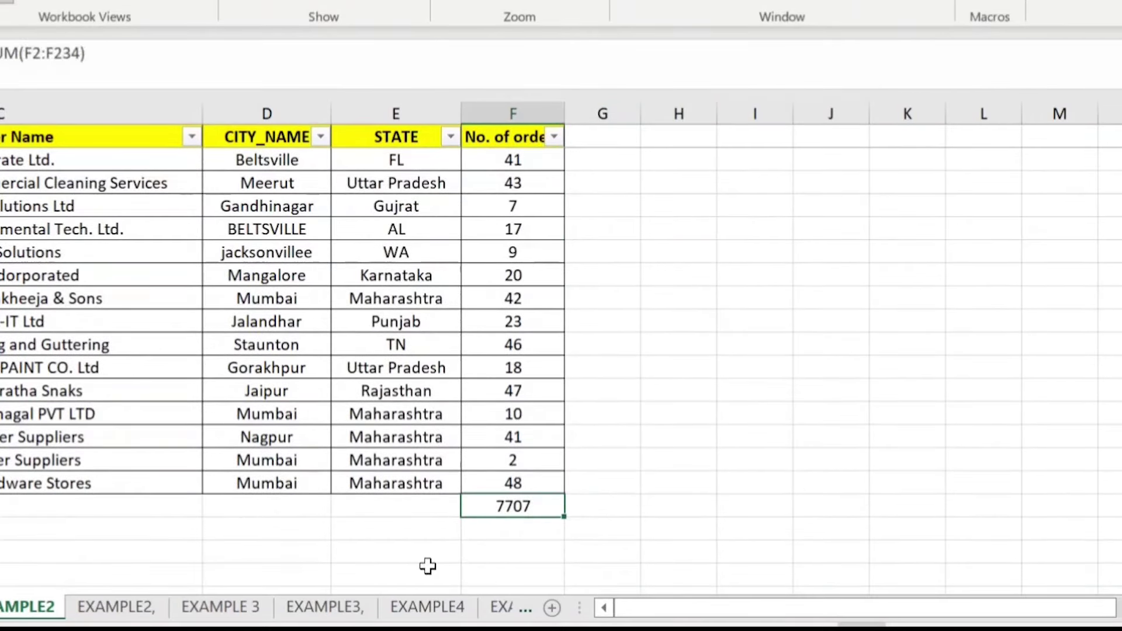
click(118, 606)
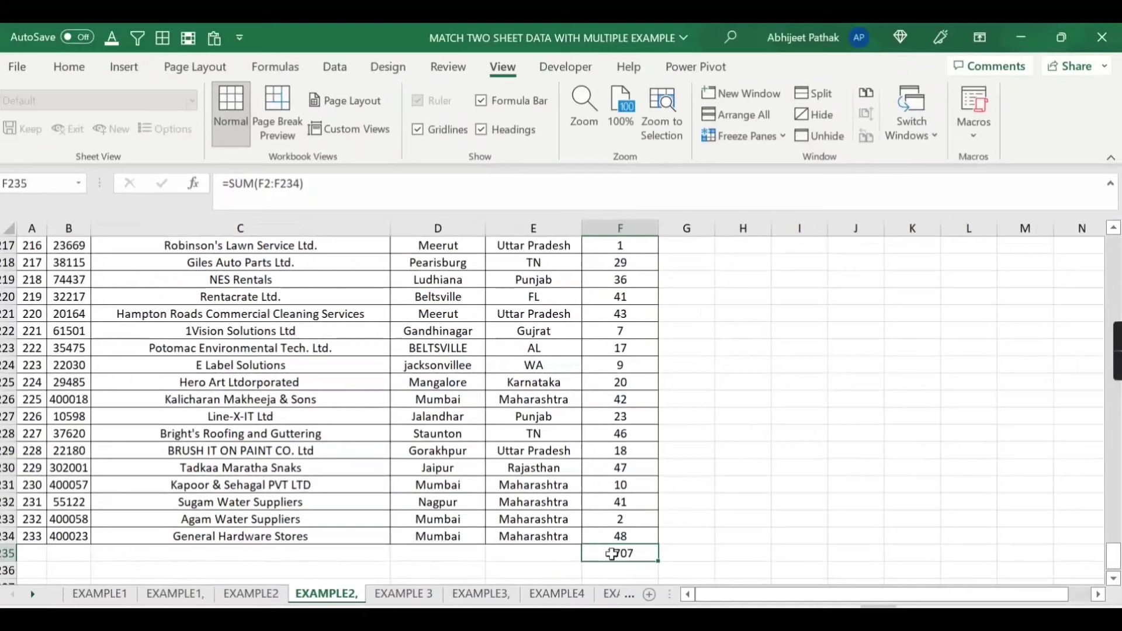
key(ctrl+Page_Up)
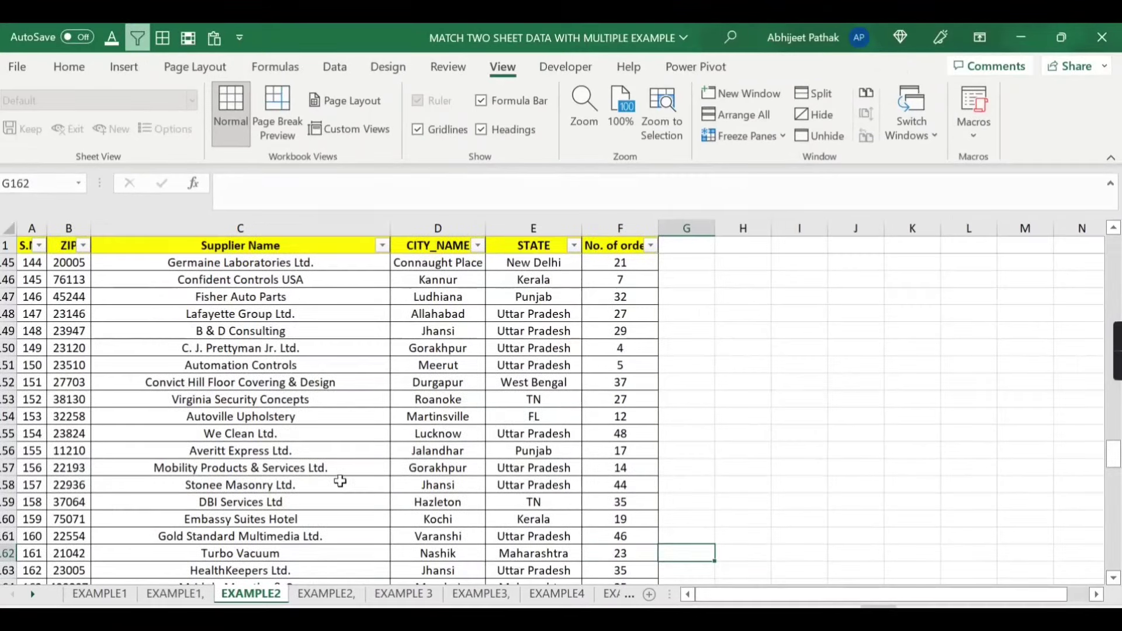
Compare the order totals: 6131 on EXAMPLE 3 versus 6362 on EXAMPLE3,.
click(403, 593)
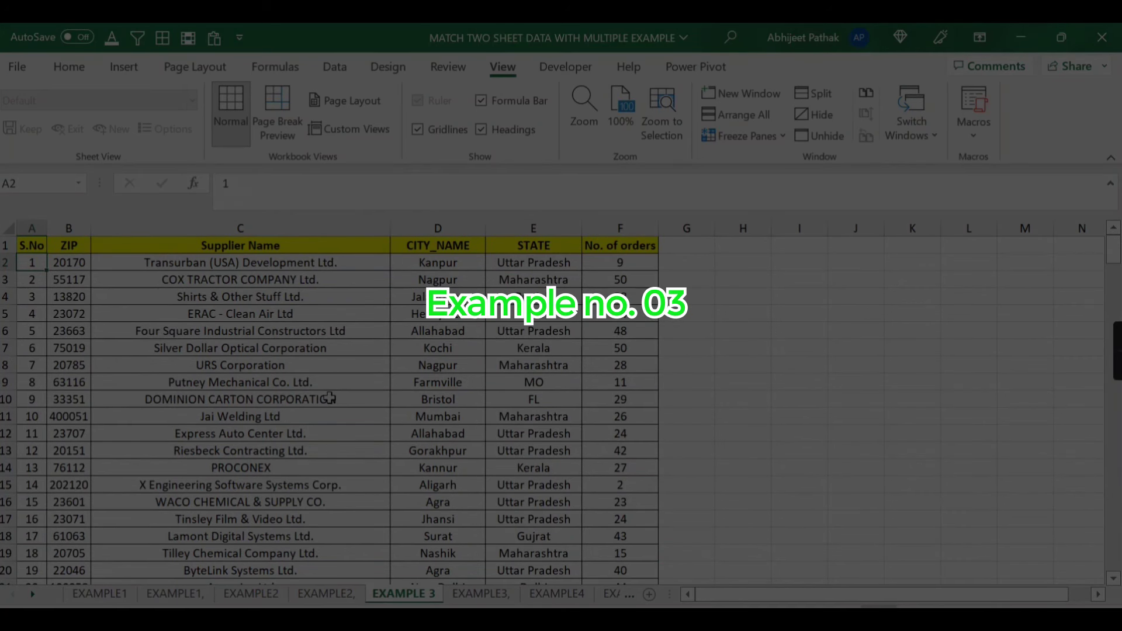
key(ctrl+Down)
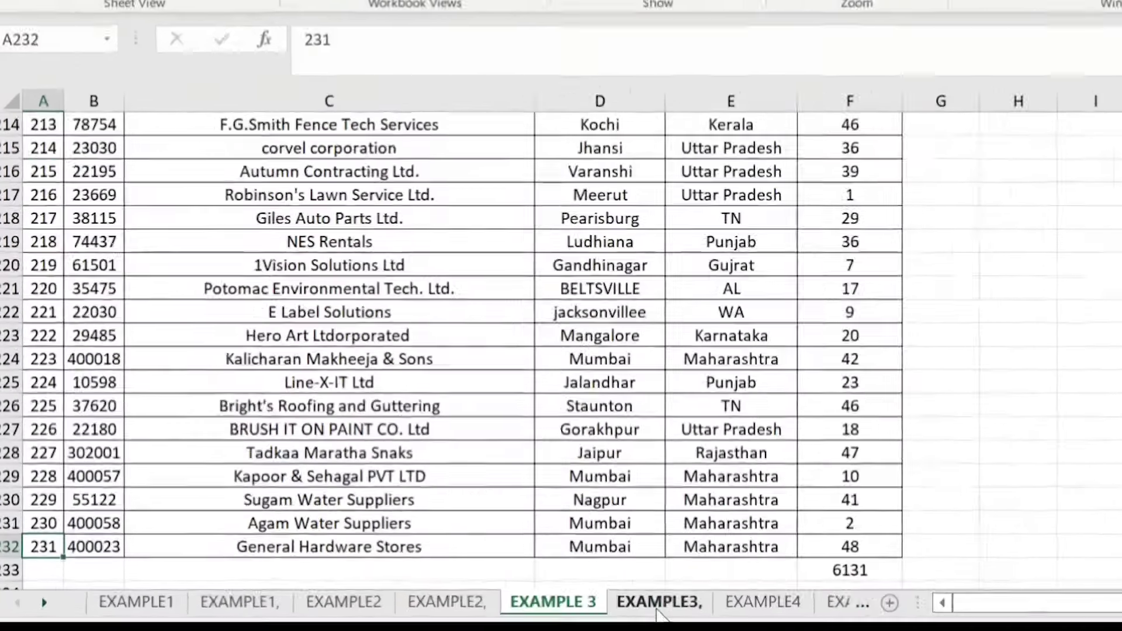
click(480, 593)
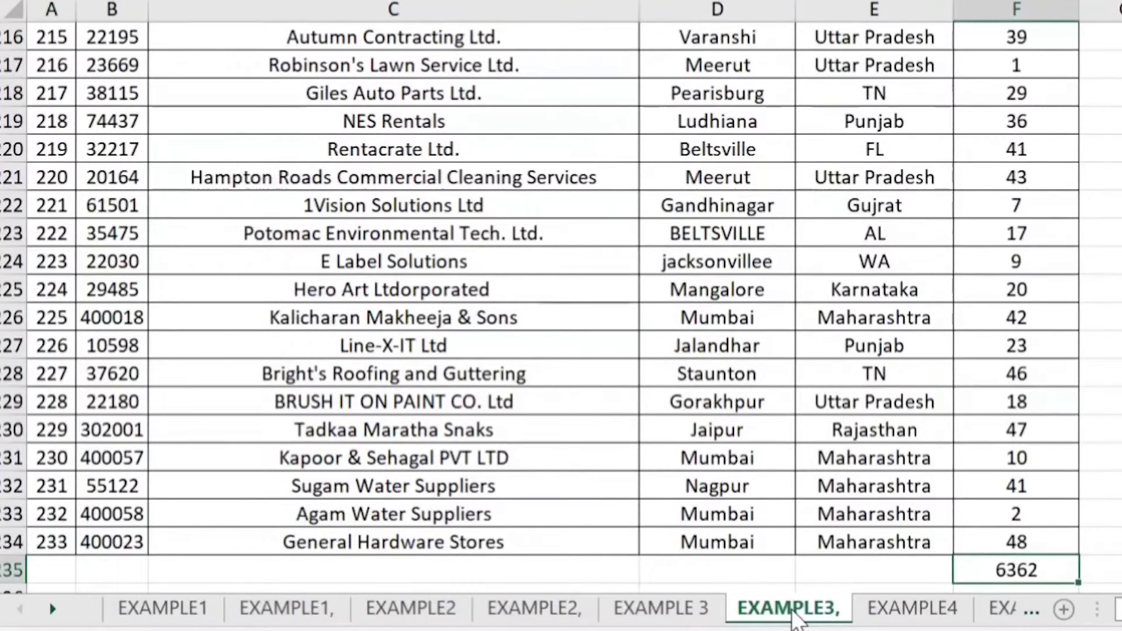
key(ctrl+Down)
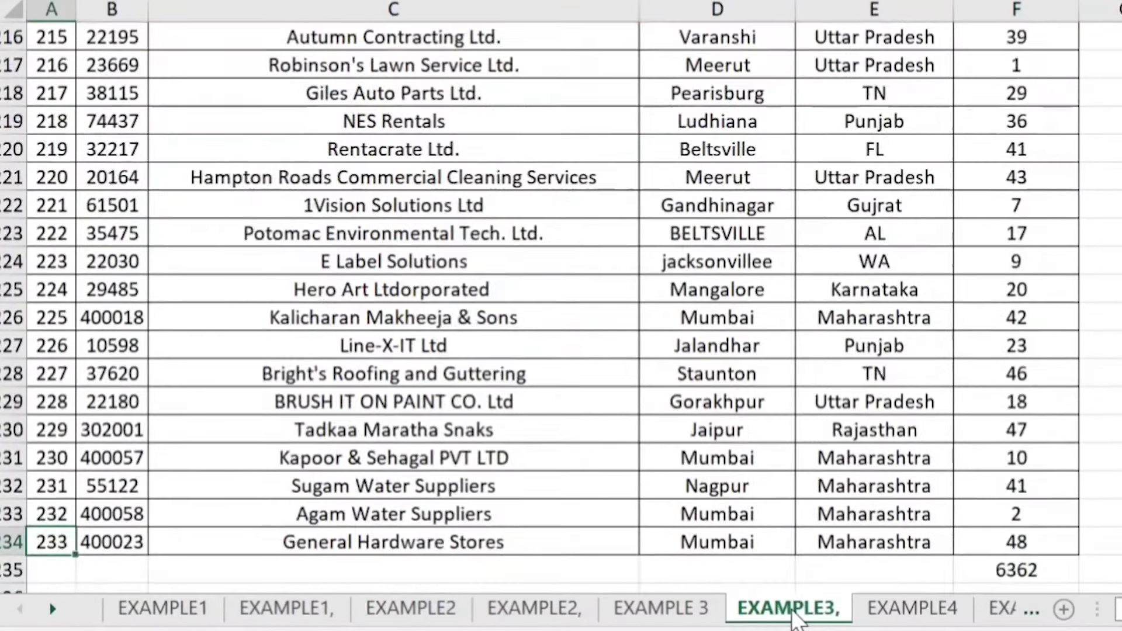
click(707, 609)
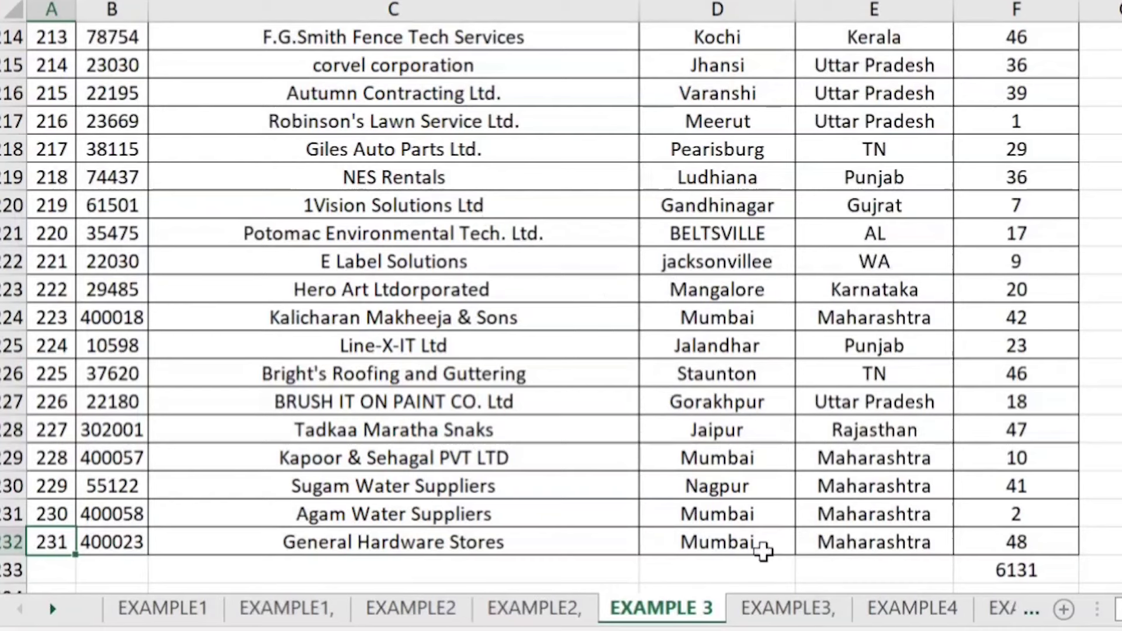
click(814, 620)
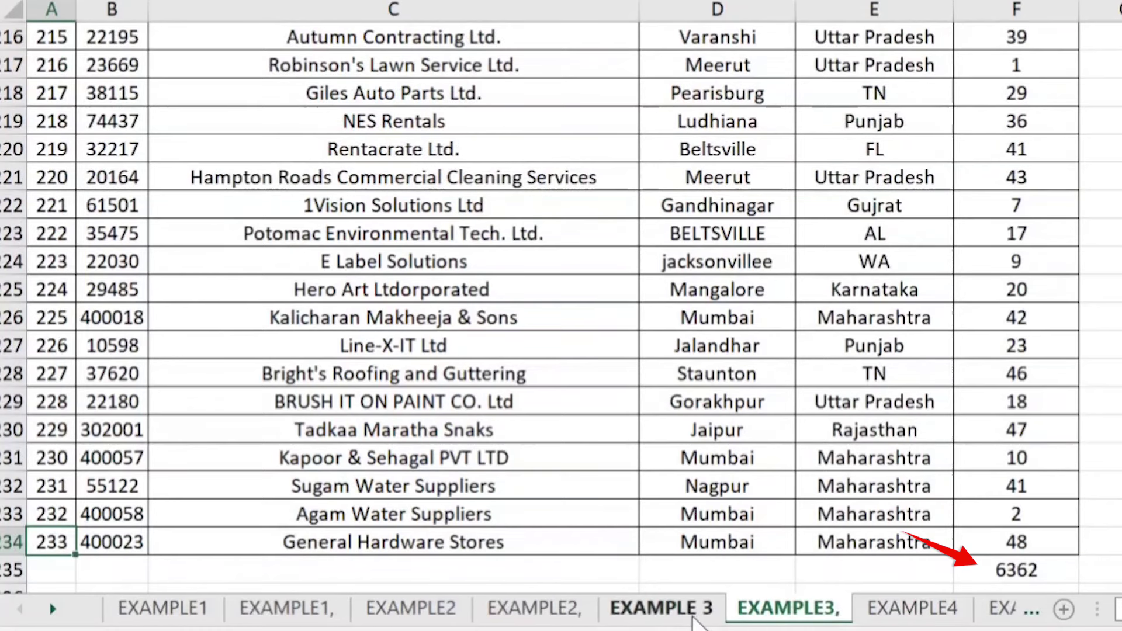
click(698, 618)
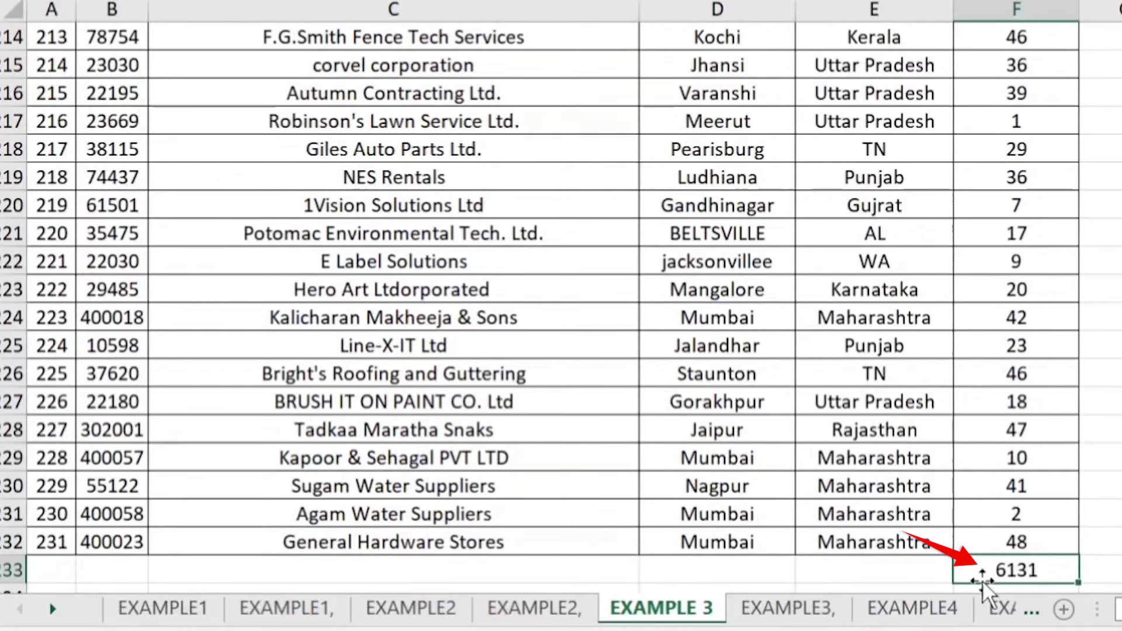
Scroll through the EXAMPLE3, supplier rows, cross-checking them against EXAMPLE 3.
click(788, 608)
scroll(826, 431, down, 2)
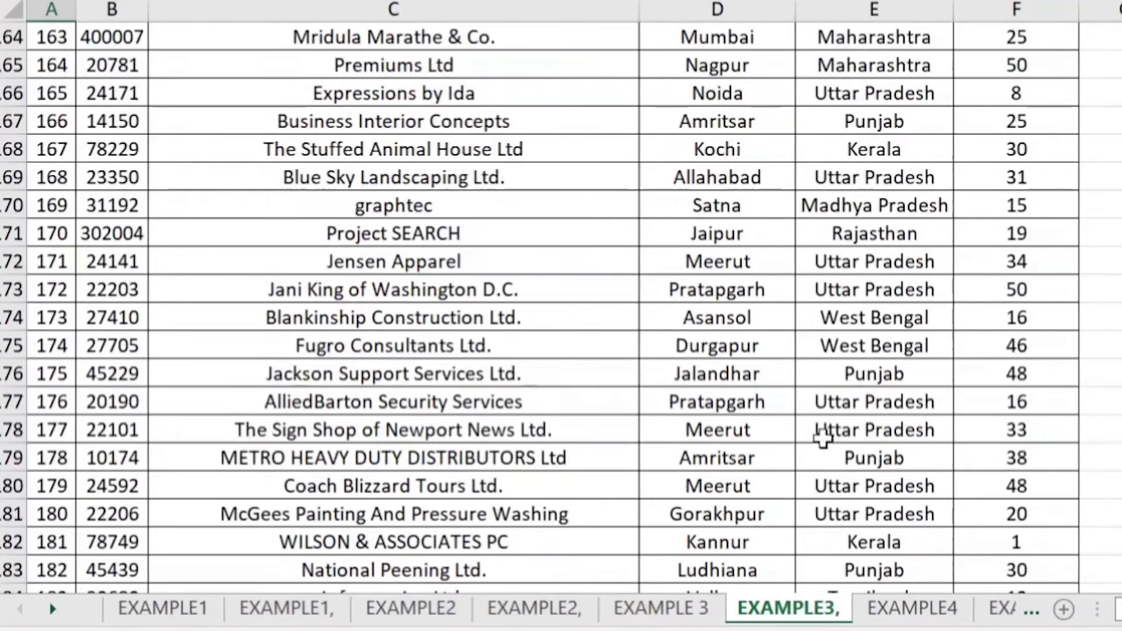
scroll(829, 438, down, 4)
scroll(827, 430, up, 5)
scroll(829, 439, up, 5)
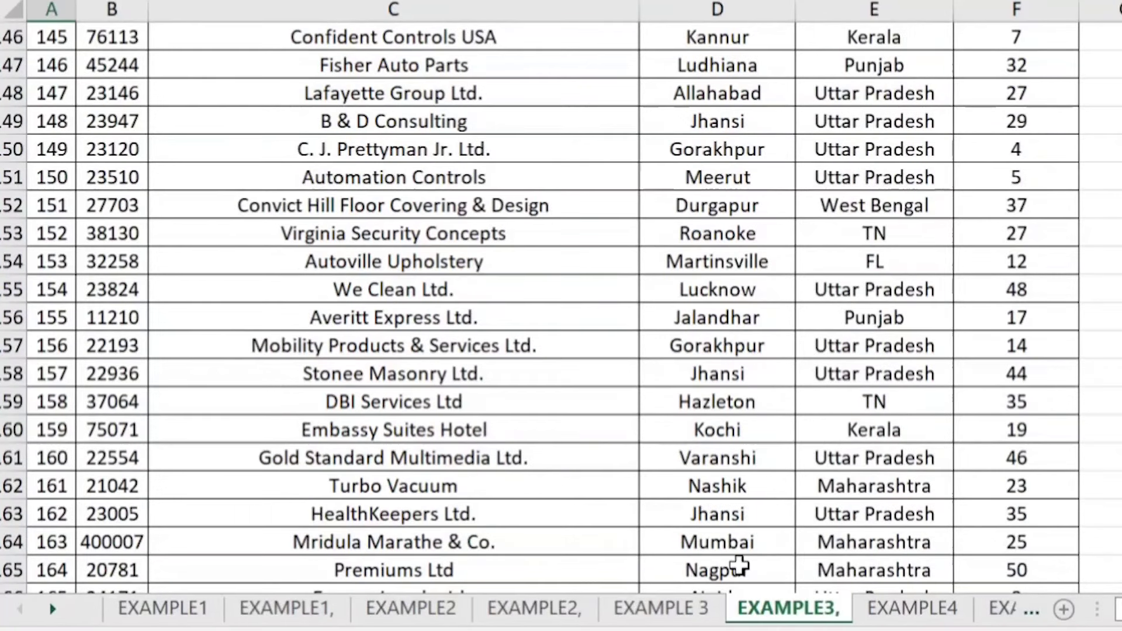
click(657, 609)
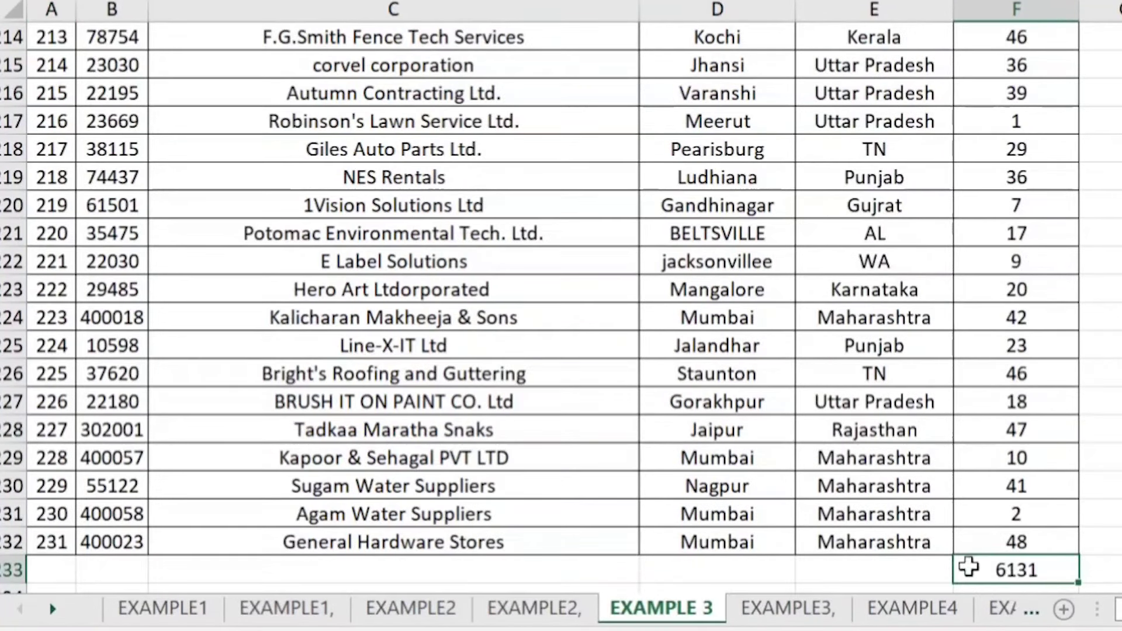
click(841, 609)
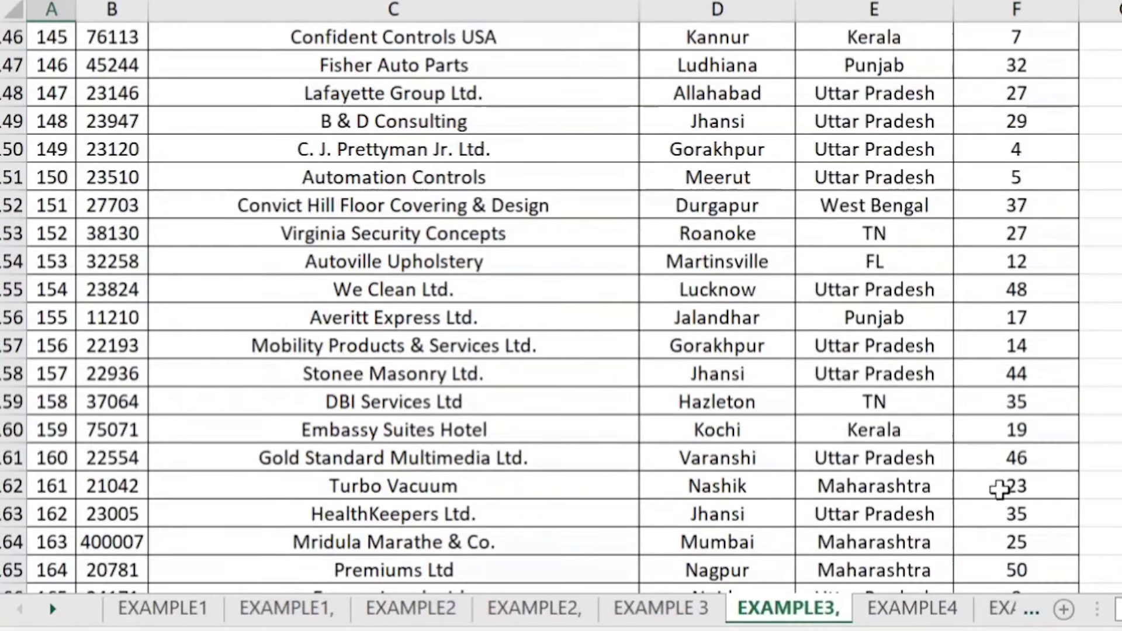
scroll(921, 476, down, 8)
scroll(922, 476, down, 4)
scroll(921, 476, down, 5)
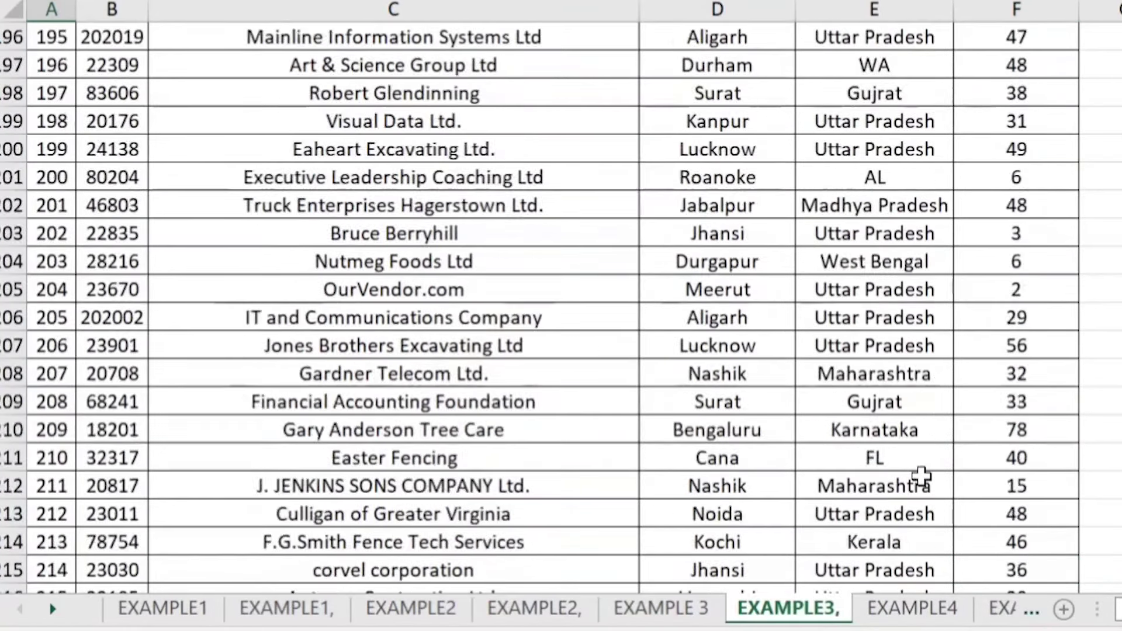
scroll(921, 476, down, 9)
scroll(921, 476, down, 4)
scroll(921, 476, up, 4)
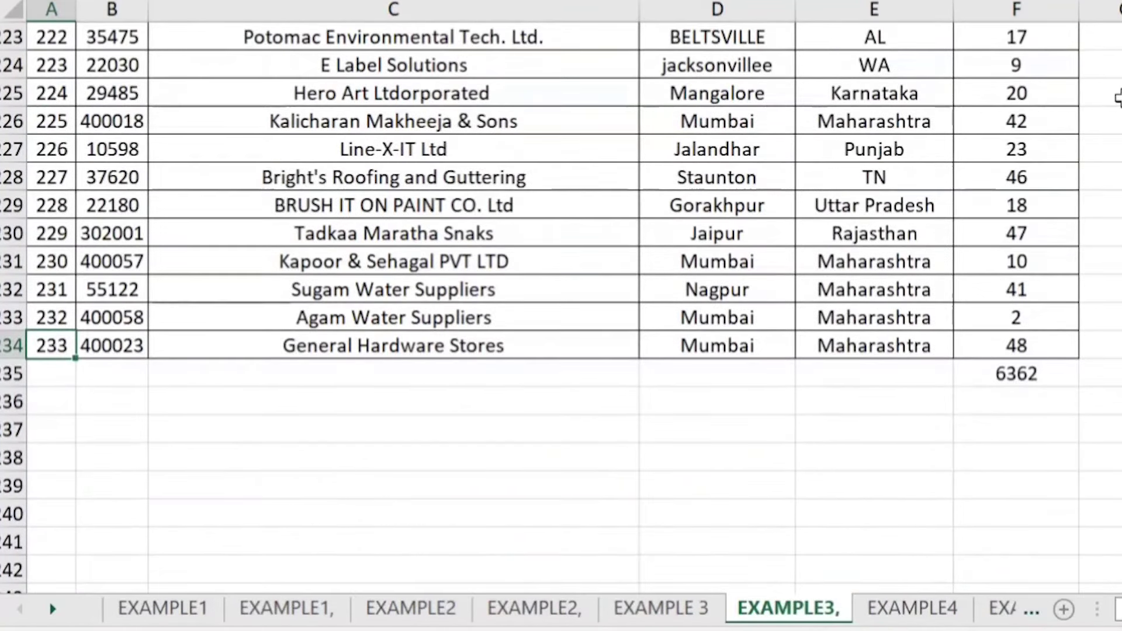
Review EXAMPLE 3's table from the top to its last row, then go back to EXAMPLE3,.
click(682, 609)
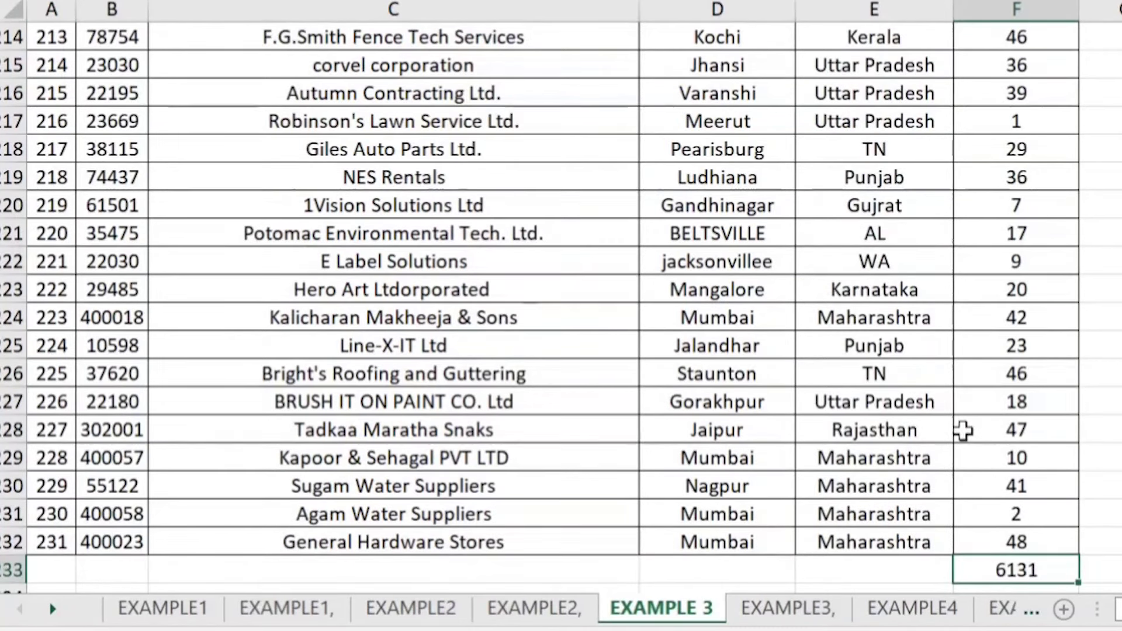
key(ctrl+Up)
scroll(962, 431, up, 1)
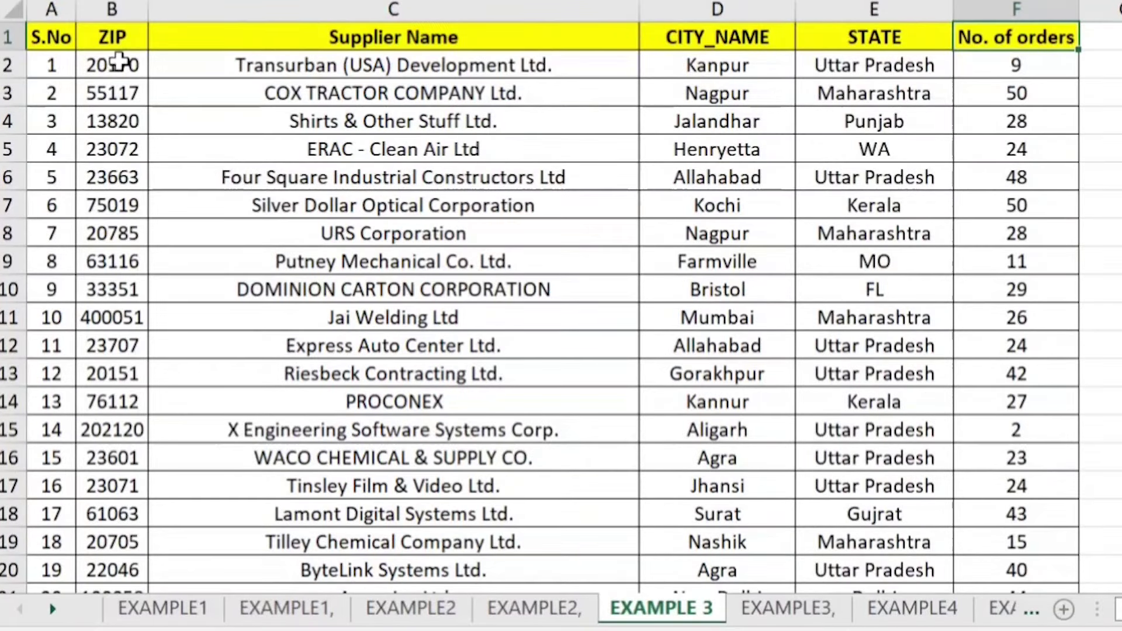
drag(120, 64, 116, 132)
key(ctrl+Down)
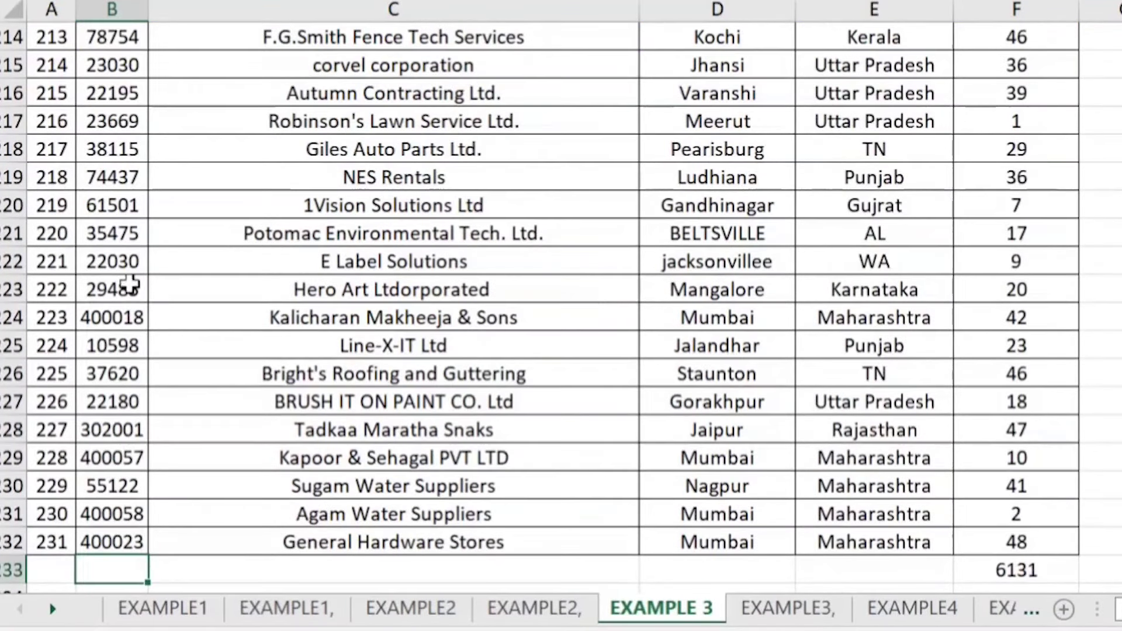
click(790, 609)
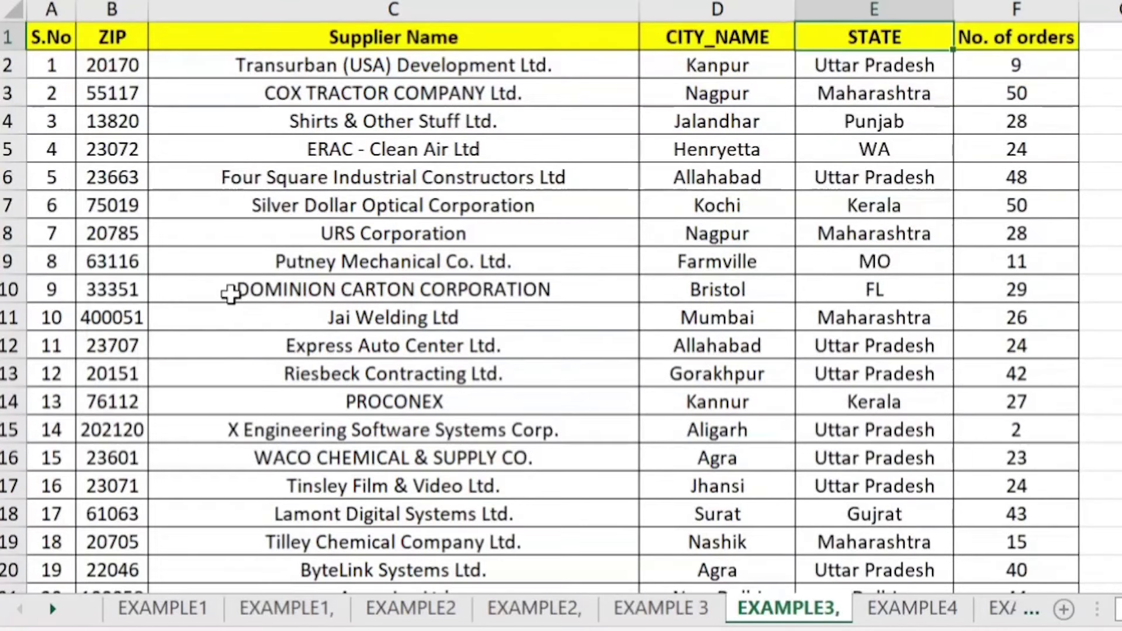
In G2, enter a VLOOKUP against the absolute range 'EXAMPLE 3'!$B$2:$F$232 with exact match.
key(Right)
key(Right)
key(Down)
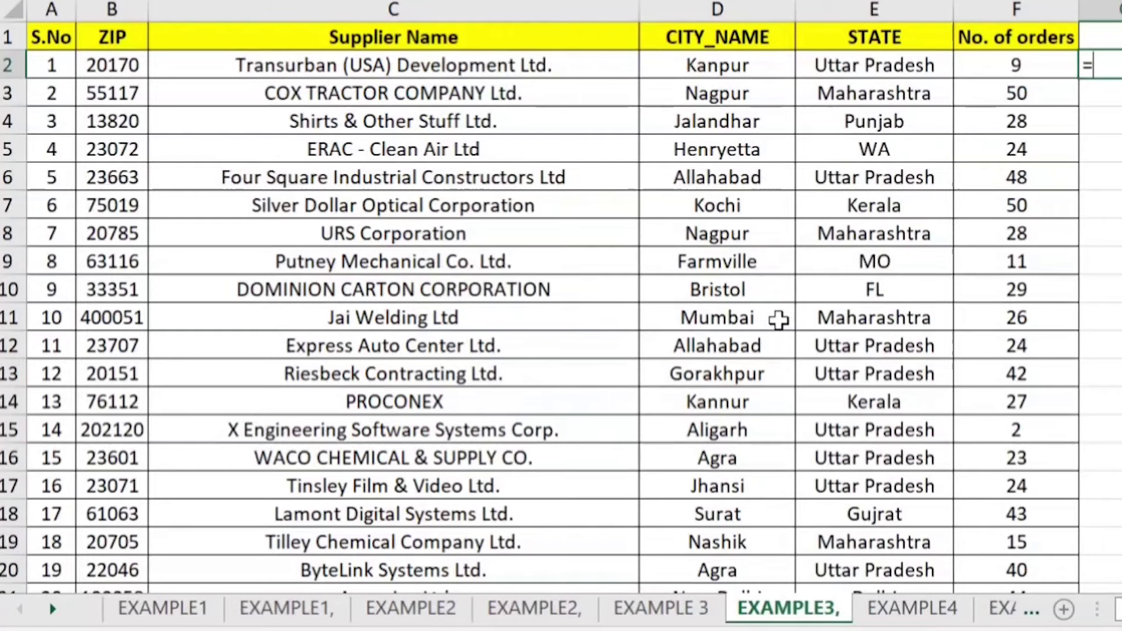
text(VLOOKUP(A2)
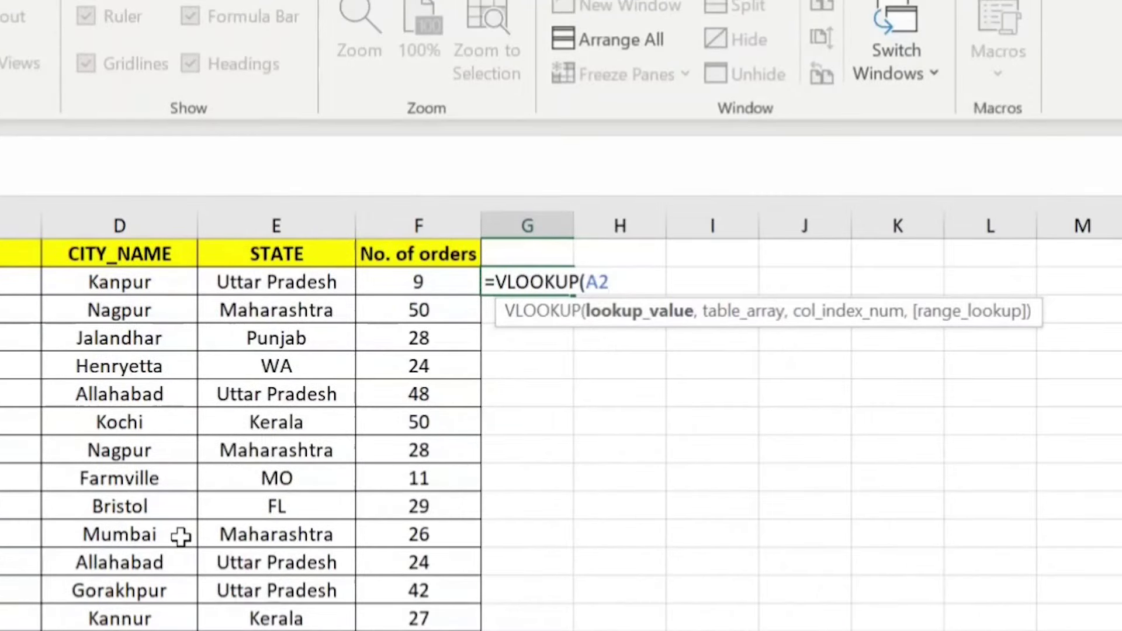
key(BackSpace)
key(BackSpace)
text(B2,)
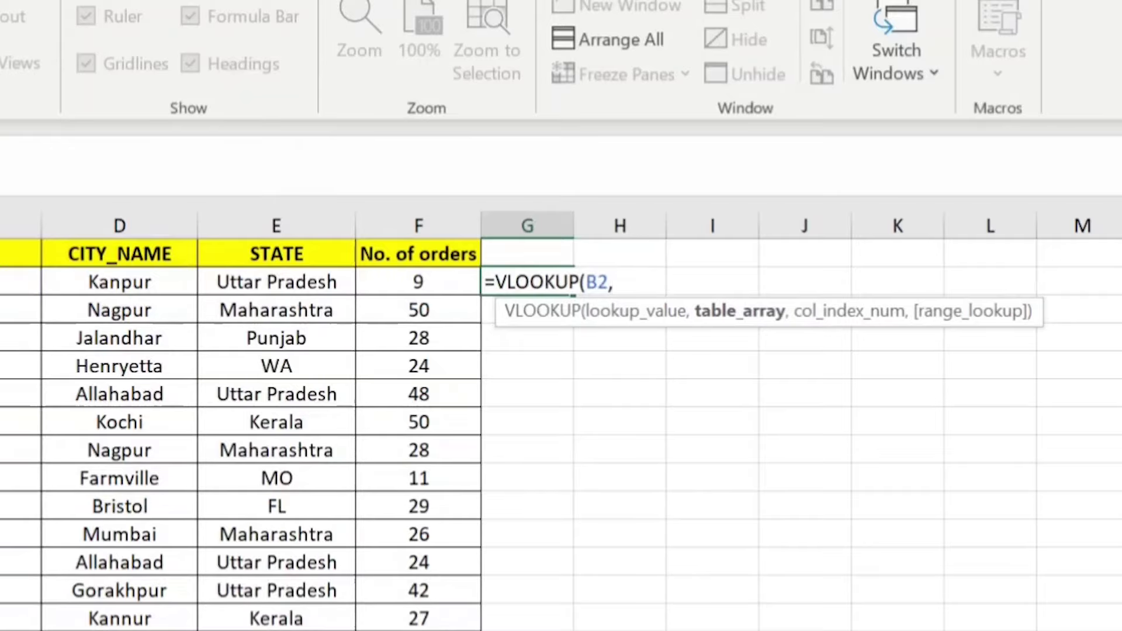
key(ctrl+Page_Down)
key(ctrl+Home)
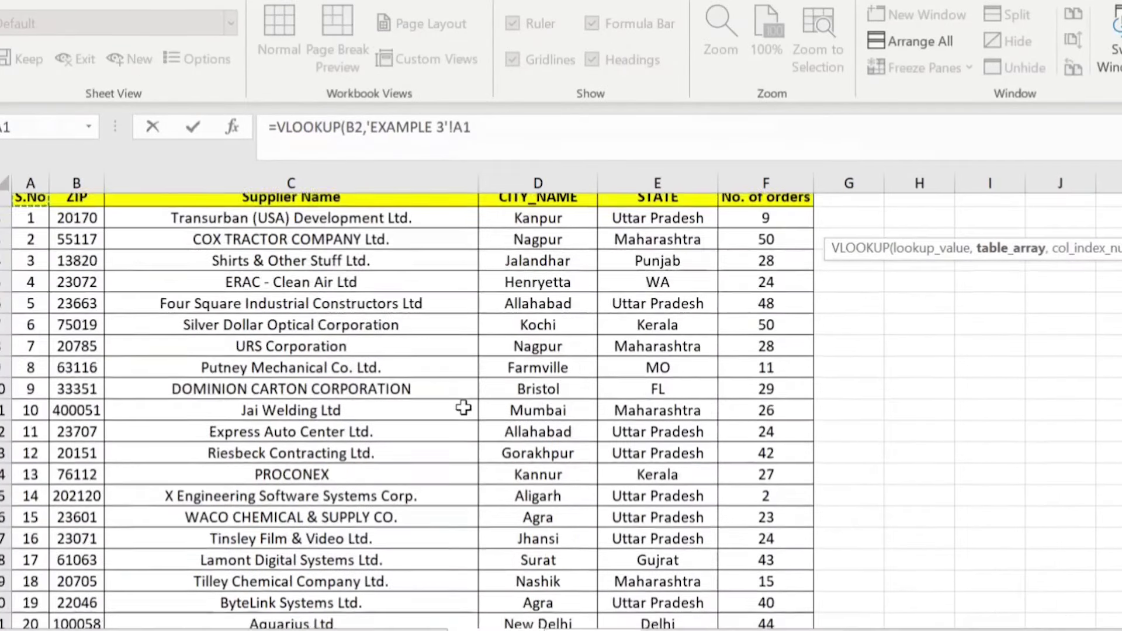
key(Down)
key(Right)
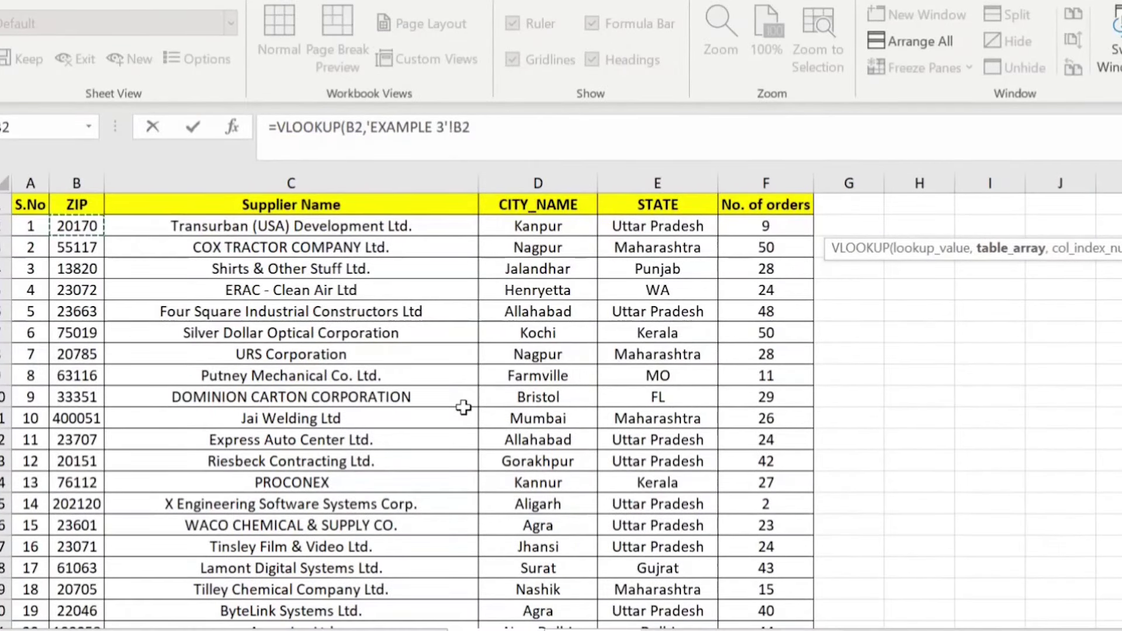
key(shift+Right)
key(shift+Right)
key(shift+Right)
key(shift+Right)
key(ctrl+shift+Down)
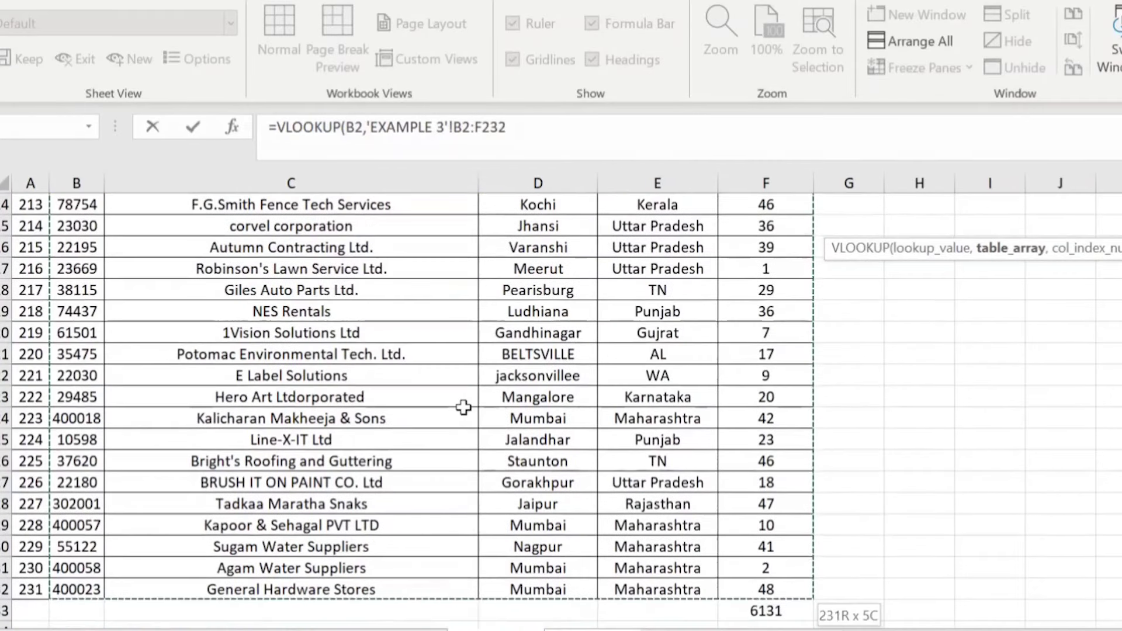
key(F4)
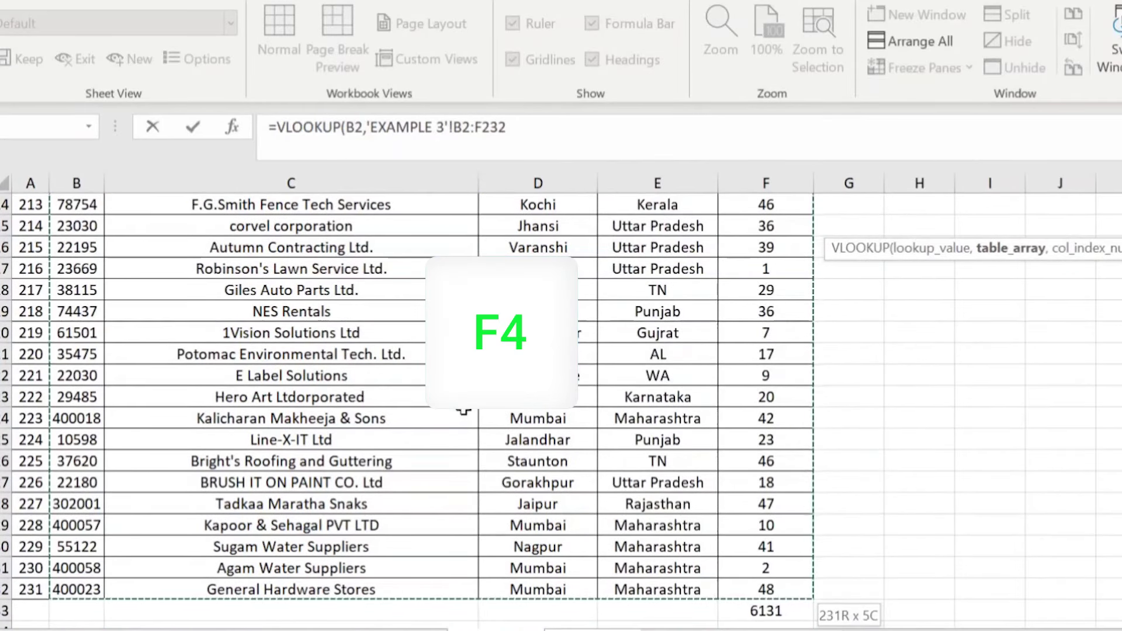
key(F4)
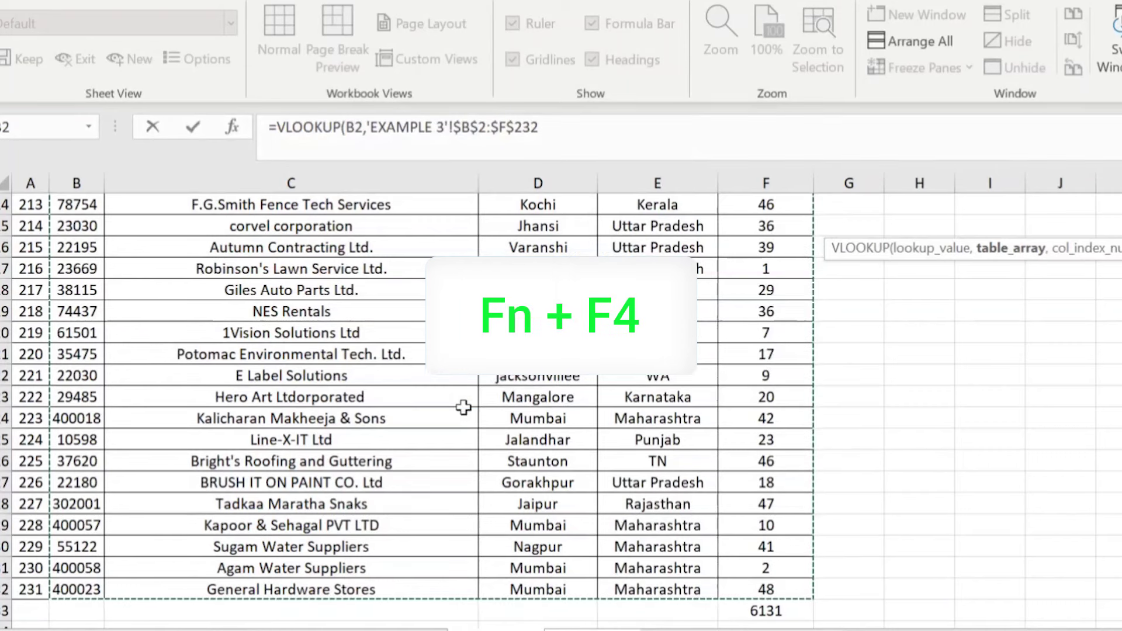
text(,0))
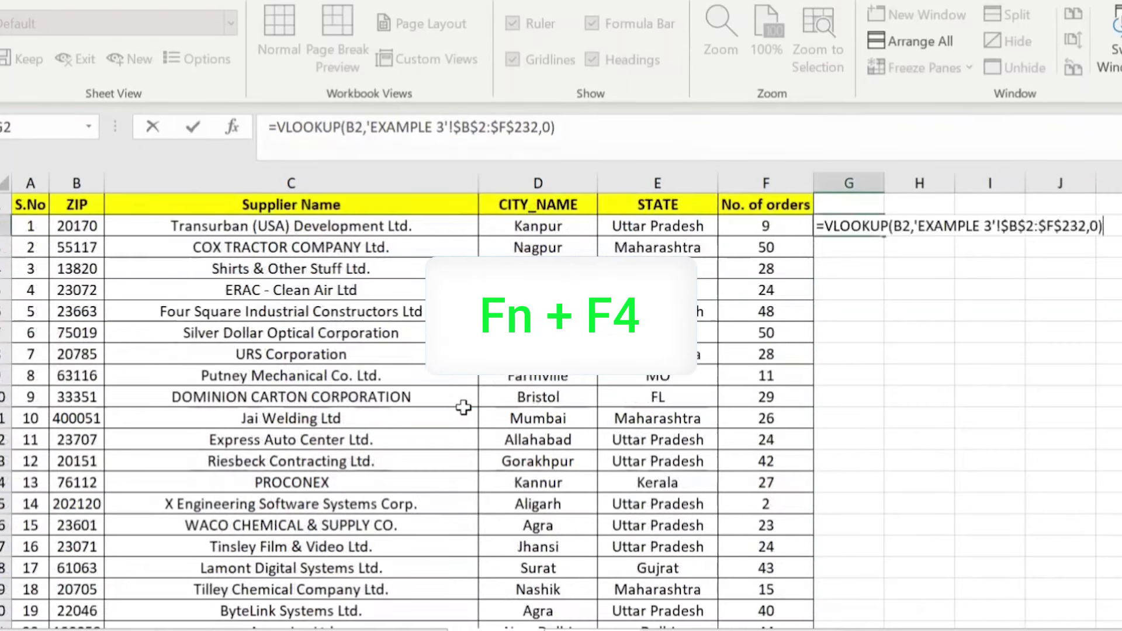
key(Return)
Fix the G2 formula by inserting the missing column index 5.
click(870, 230)
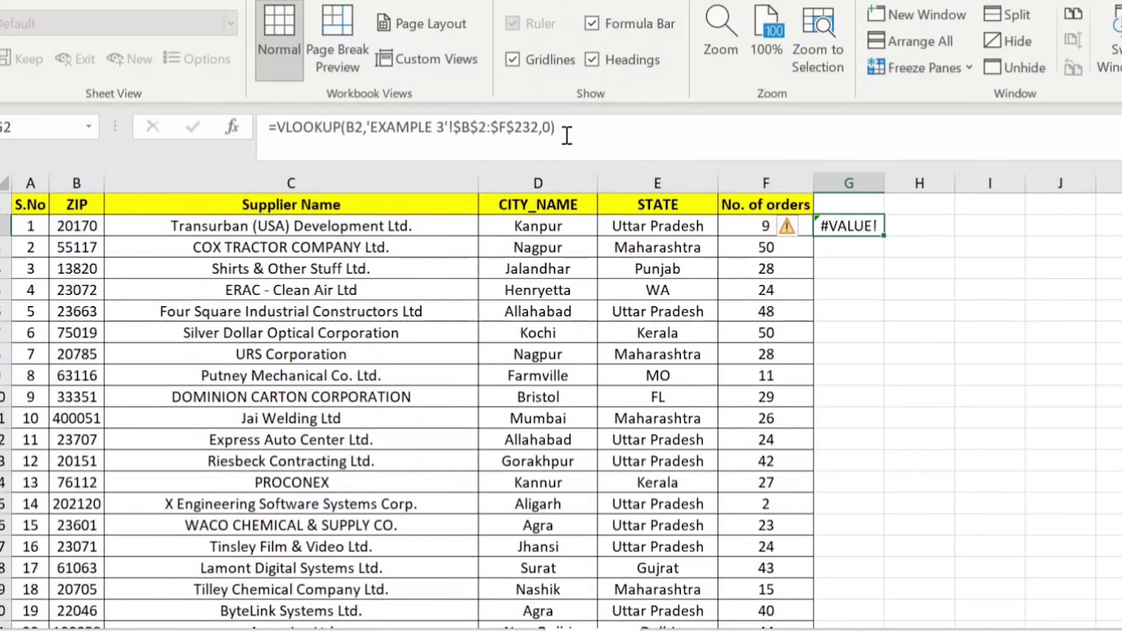
click(546, 127)
click(567, 127)
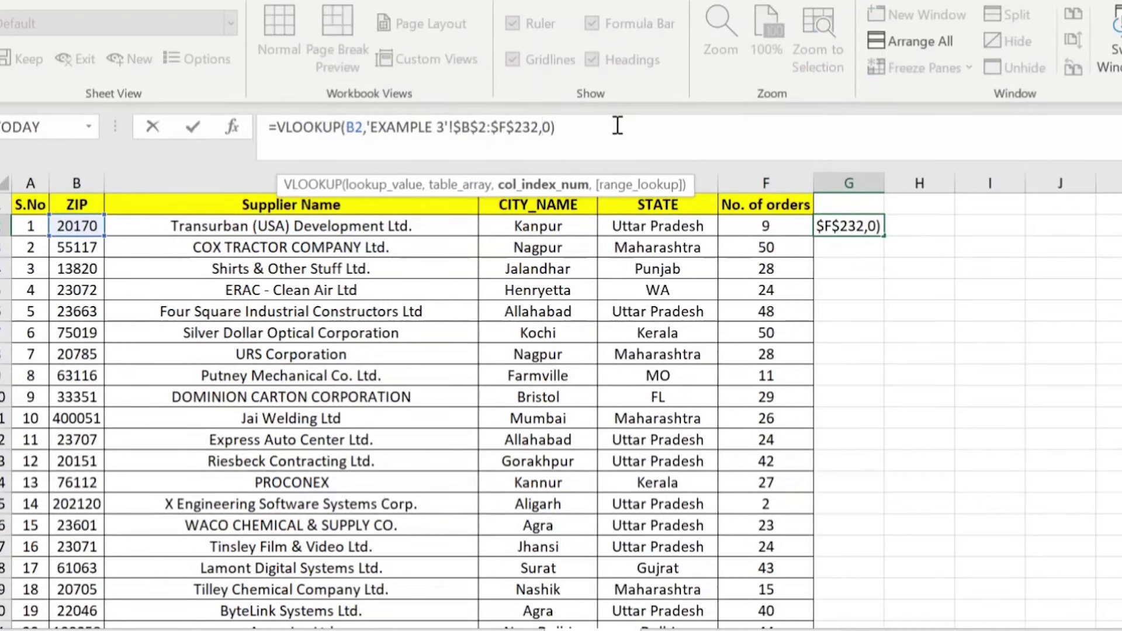
text(5)
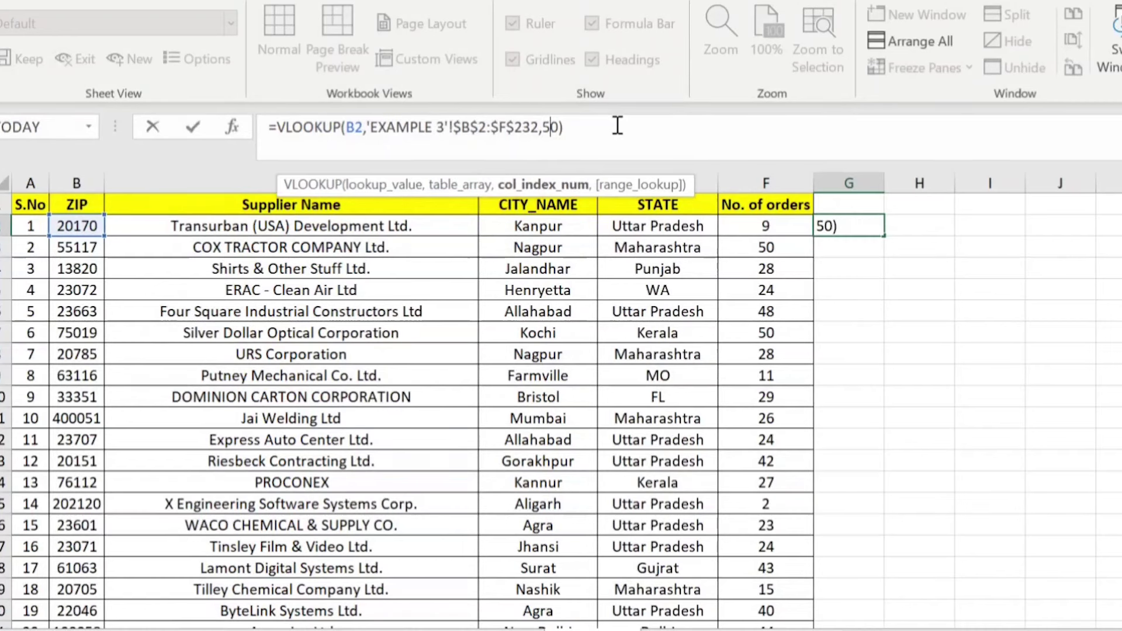
text(,)
key(ctrl+Return)
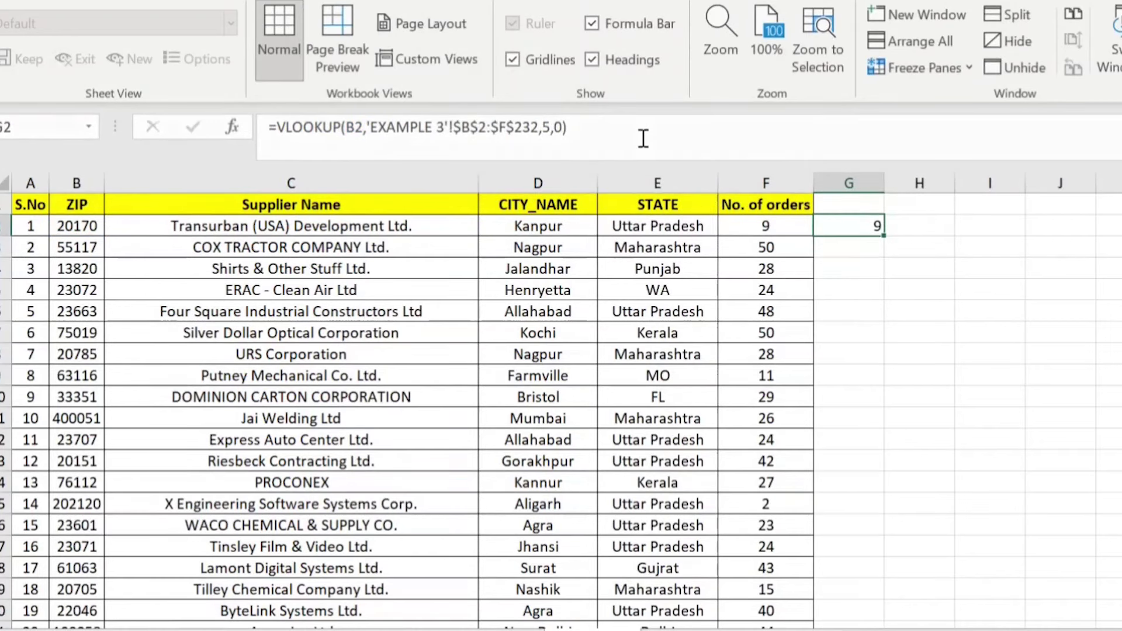
Fill the lookup down column G and select the two #N/A results at the bottom.
double_click(883, 235)
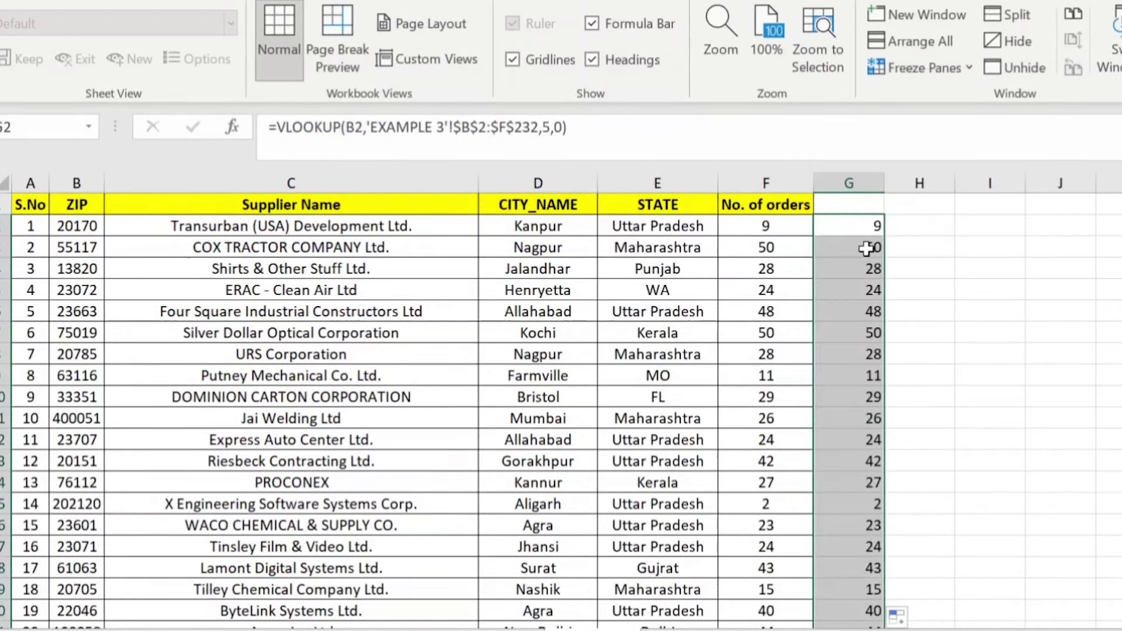
click(865, 247)
key(ctrl+Down)
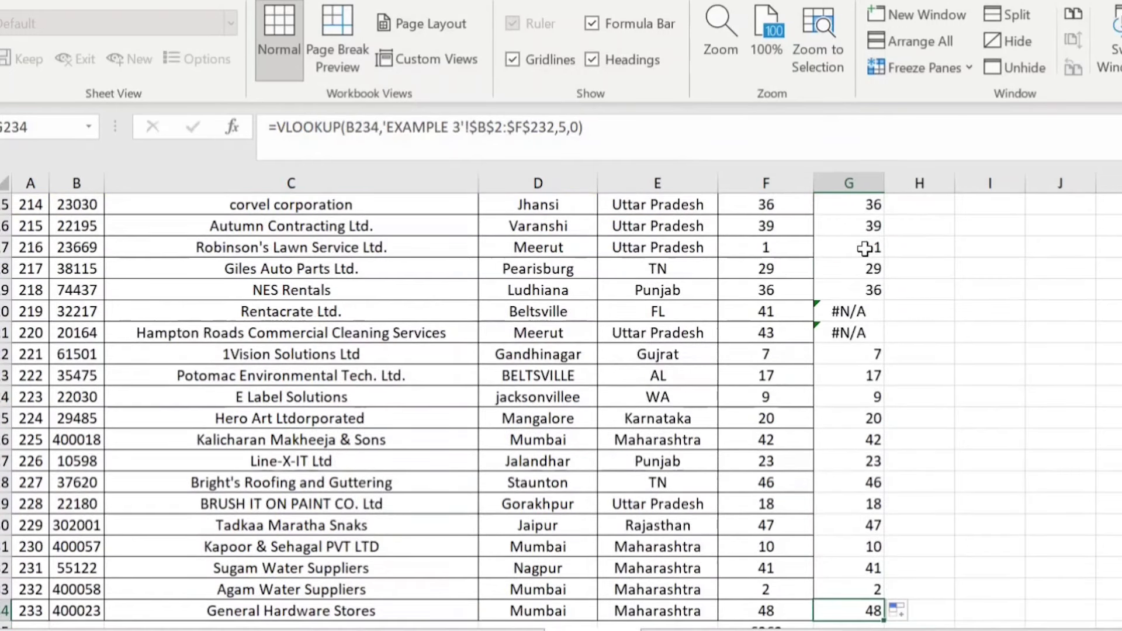
drag(841, 316, 850, 332)
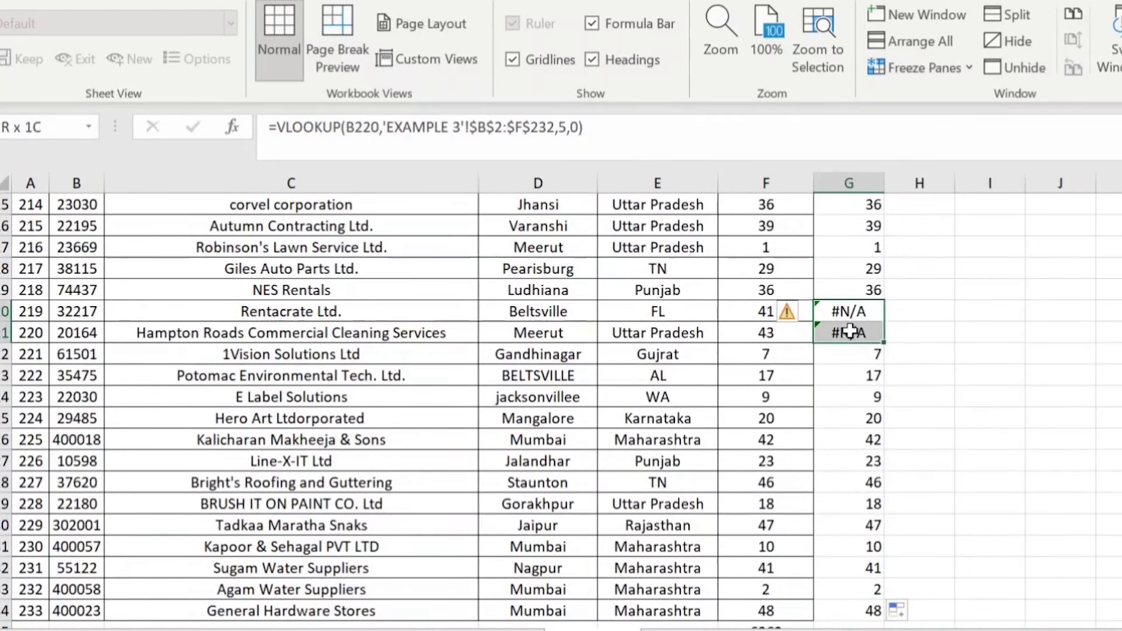
key(ctrl+Up)
Turn on header filters and filter column G to show only #N/A values.
key(Left)
key(Up)
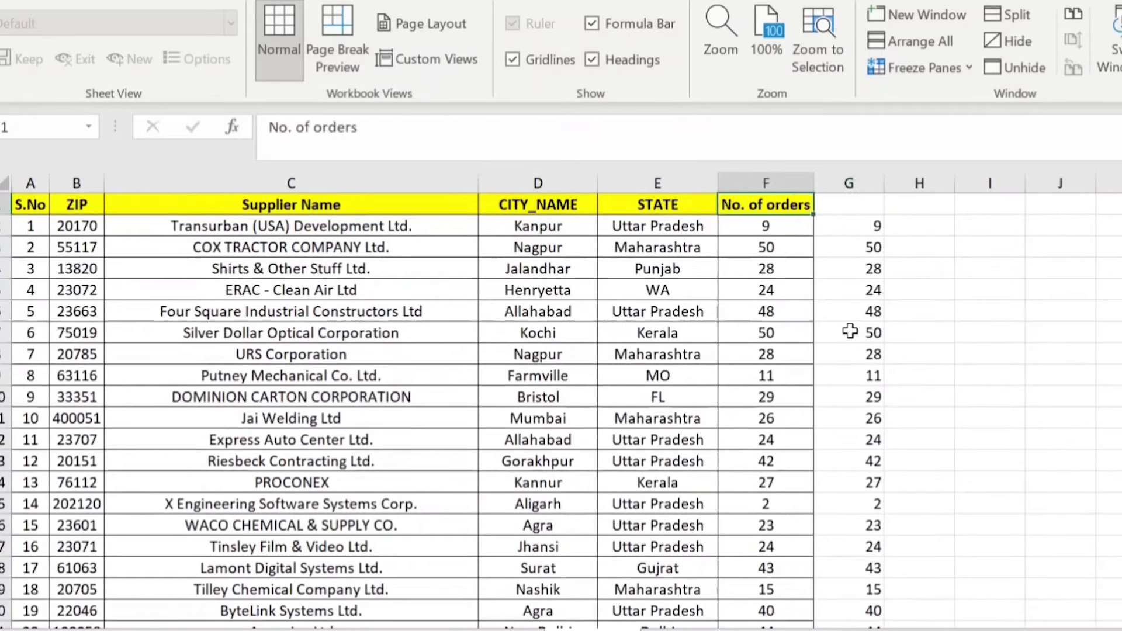
key(ctrl+shift+l)
key(Right)
key(alt+Down)
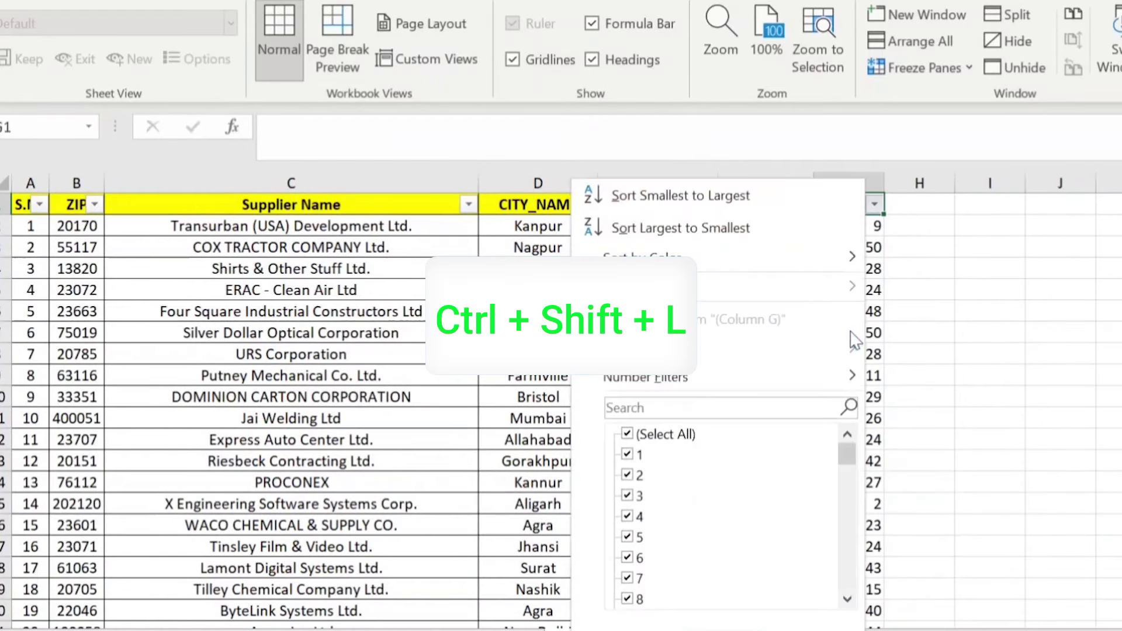
key(Up)
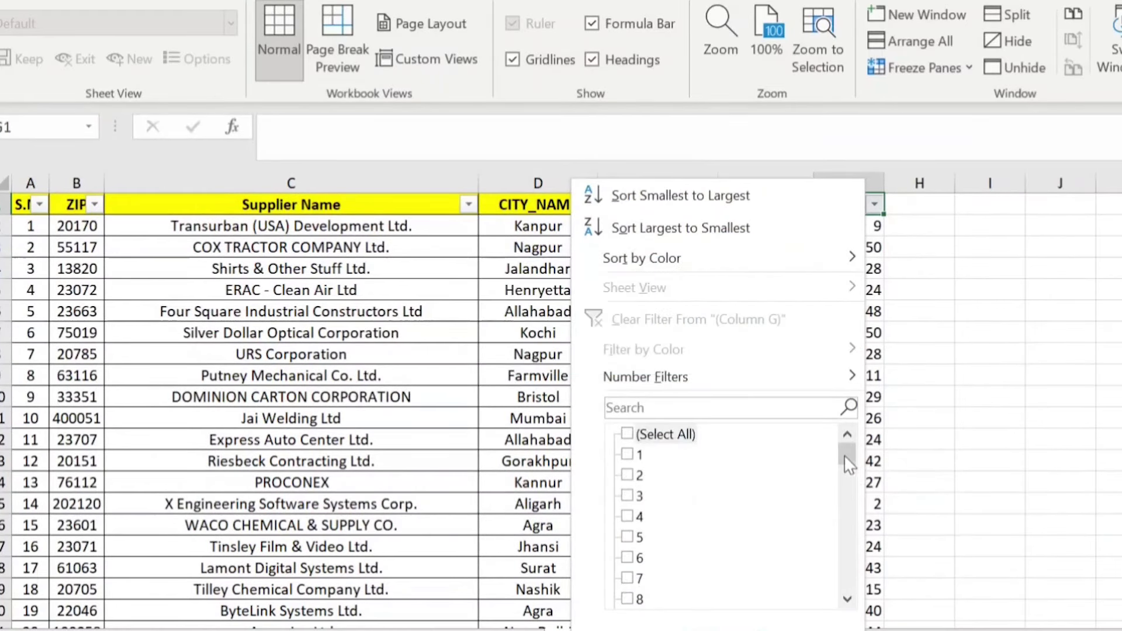
drag(847, 454, 847, 576)
click(652, 558)
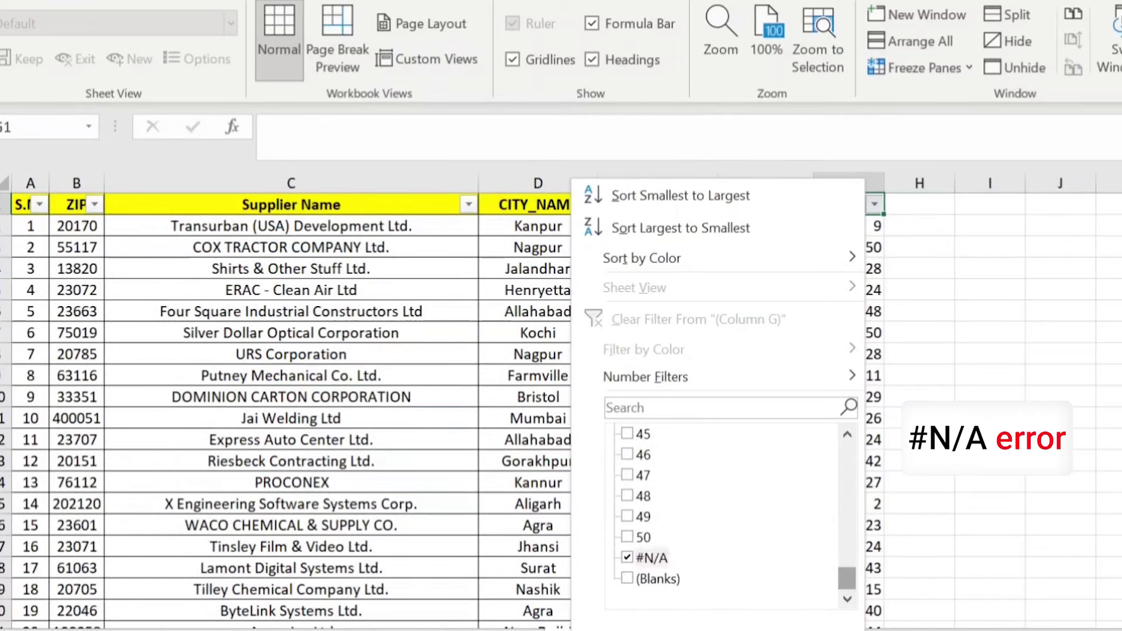
key(Return)
Copy the two filtered missing supplier rows, serials 219 and 220.
key(Down)
key(Home)
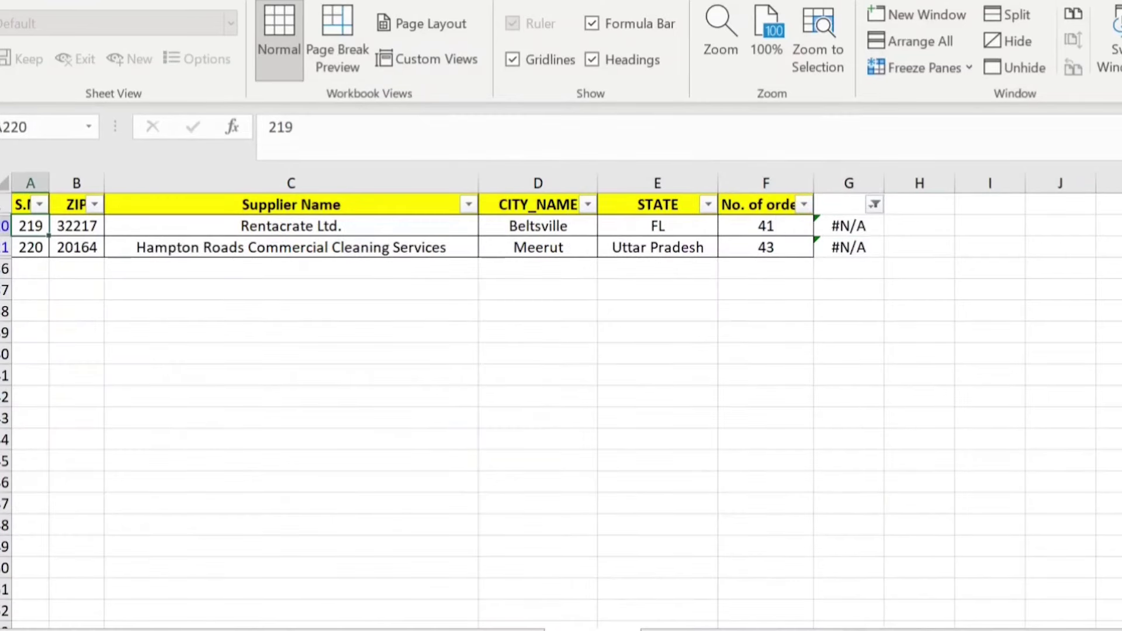
key(shift+Down)
key(shift+Right)
key(shift+Right)
key(shift+Right)
key(shift+Right)
key(shift+Right)
key(ctrl+c)
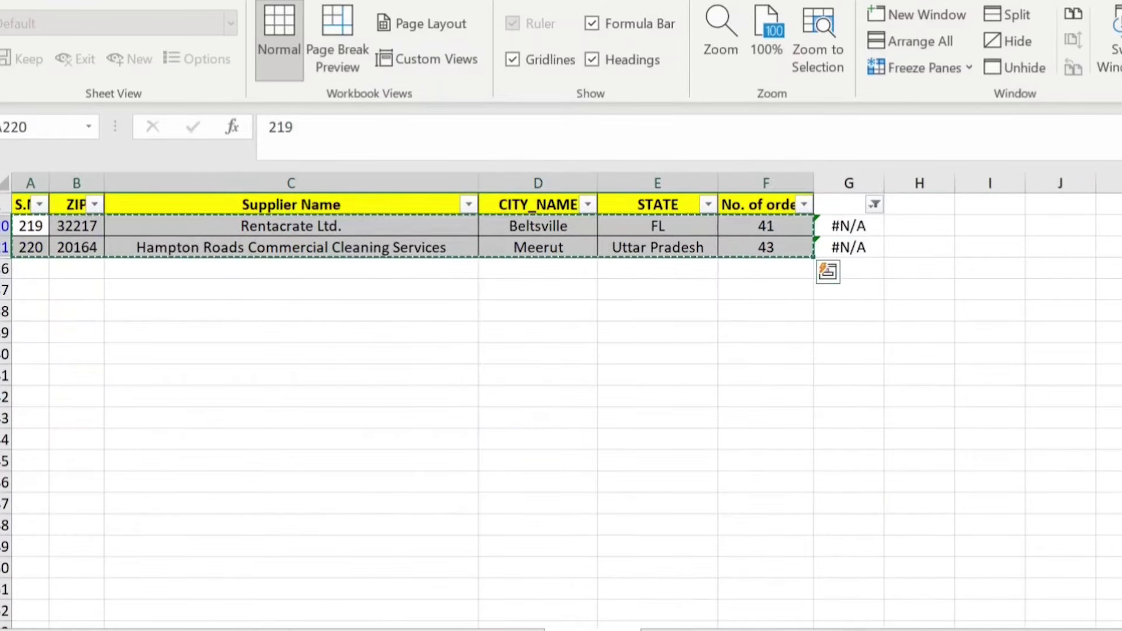
Locate the first empty row below EXAMPLE 3's table, then return to the filtered EXAMPLE3, sheet.
key(ctrl+Page_Down)
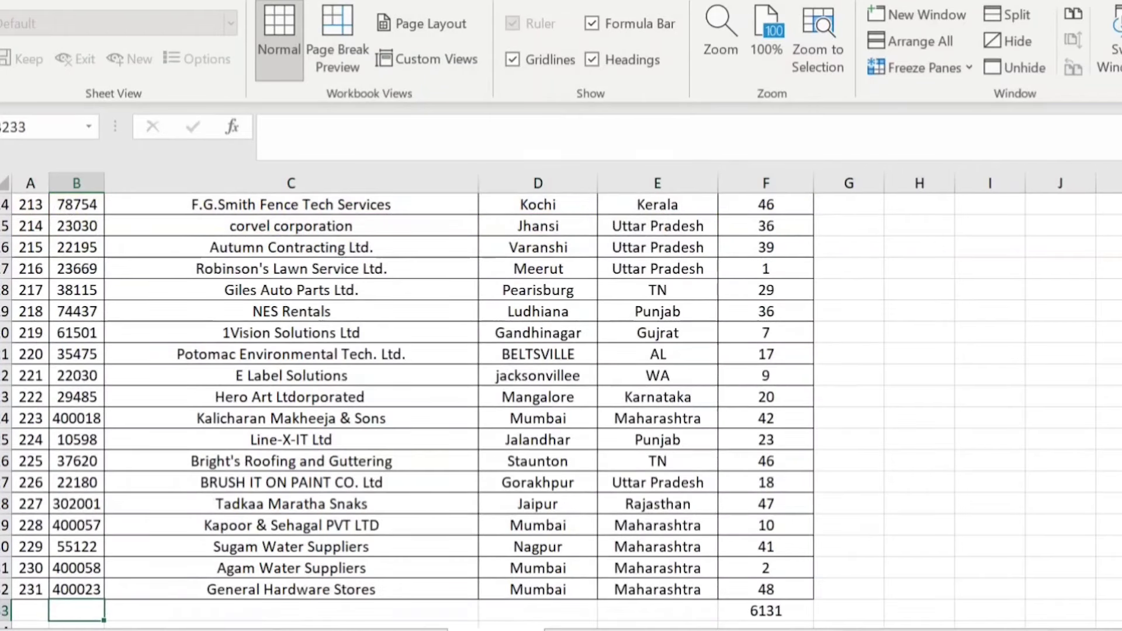
key(Down)
key(Up)
key(Left)
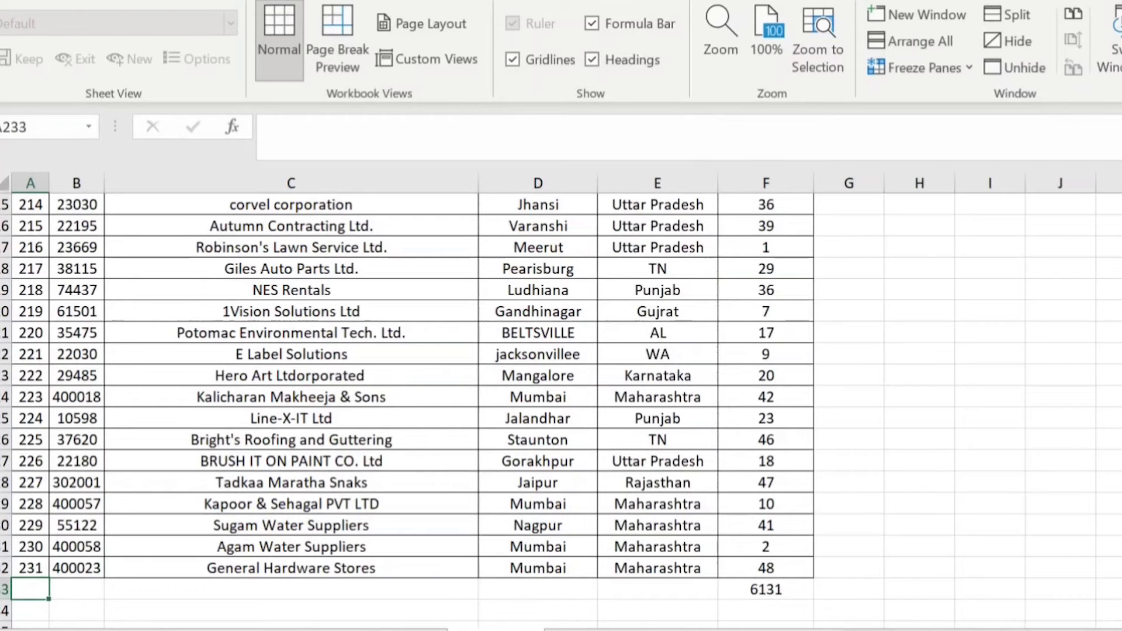
key(ctrl+Page_Up)
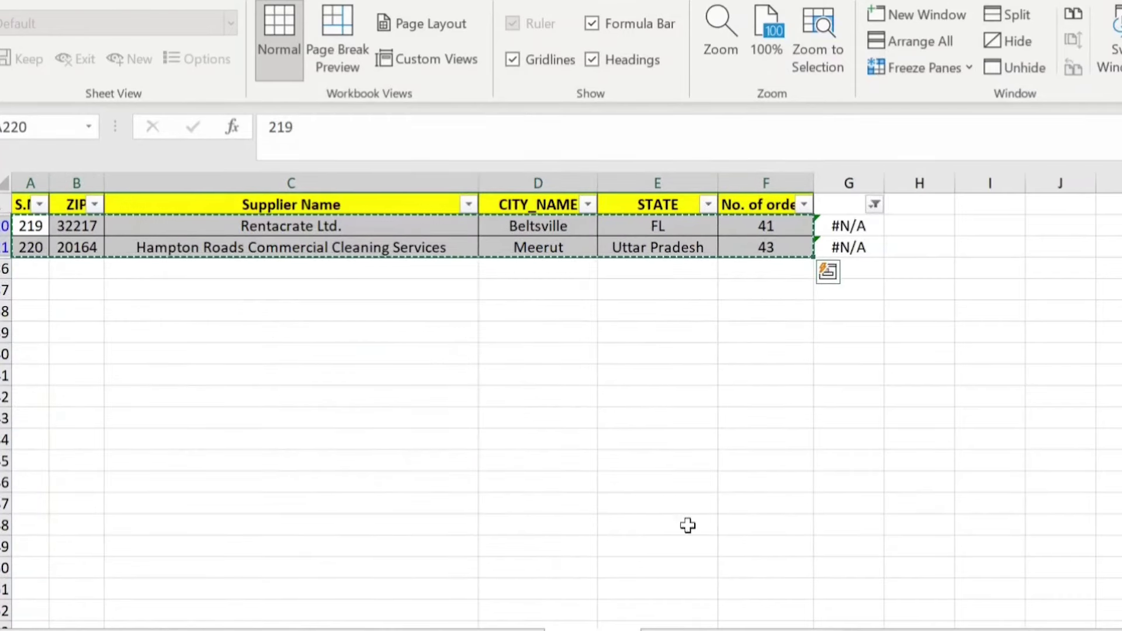
key(ctrl+Page_Down)
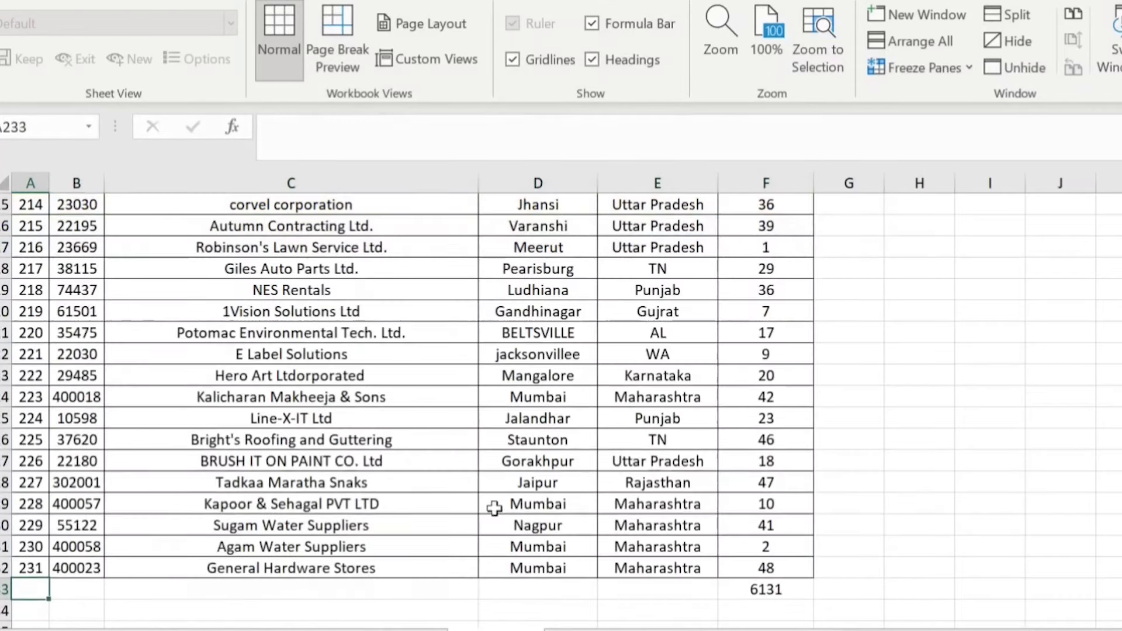
key(ctrl+Page_Up)
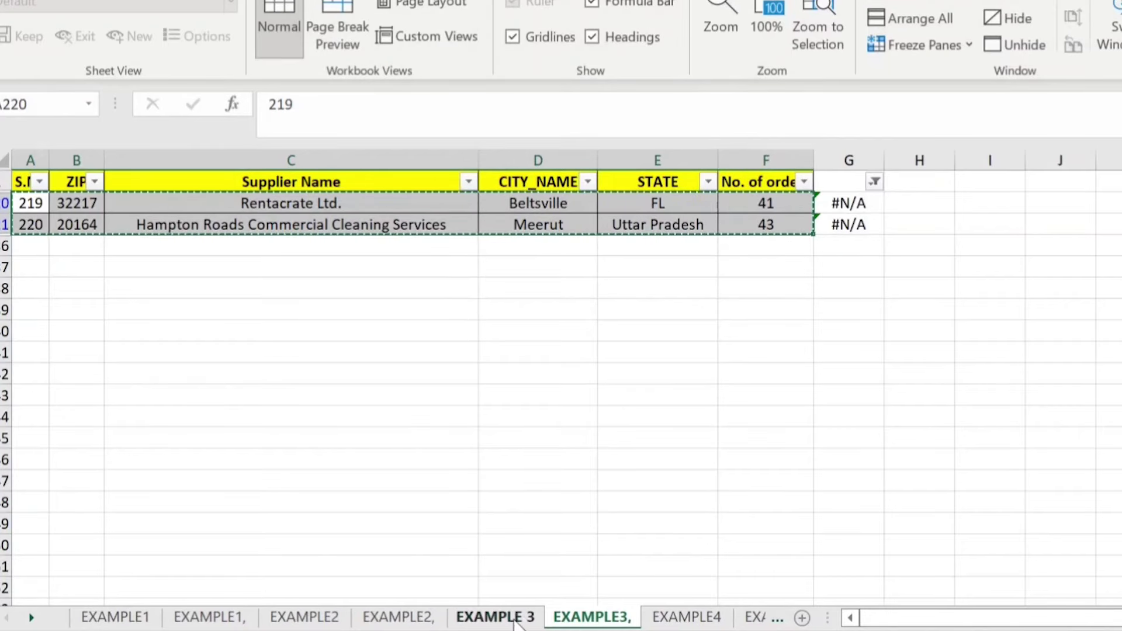
Paste Rentacrate Ltd. and Hampton Roads Commercial Cleaning Services below EXAMPLE 3's last row.
click(494, 617)
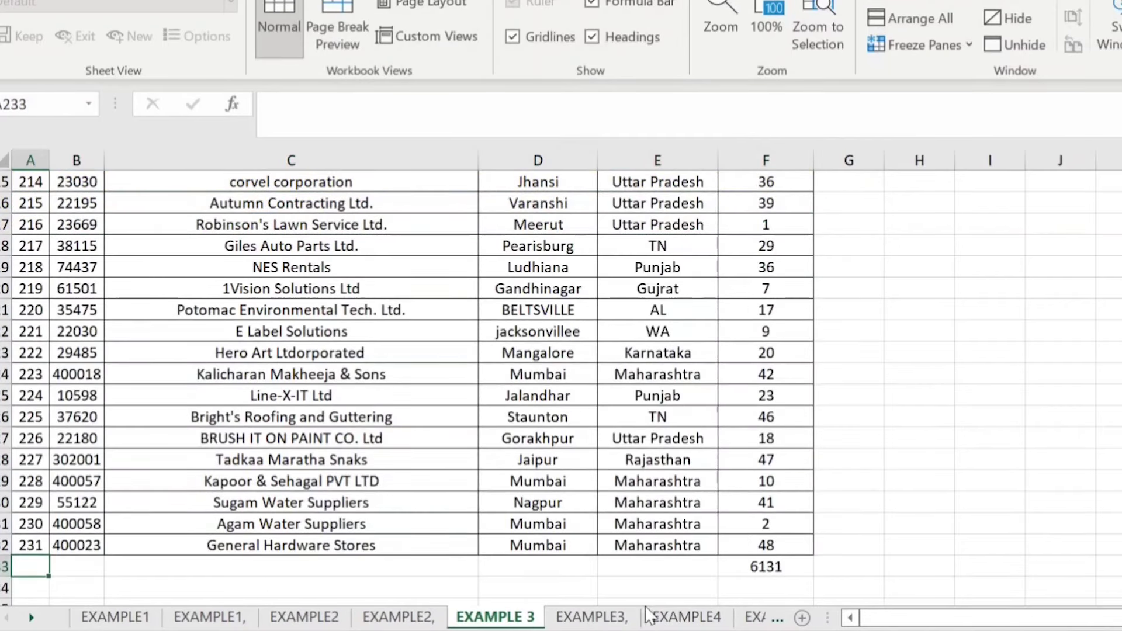
click(625, 617)
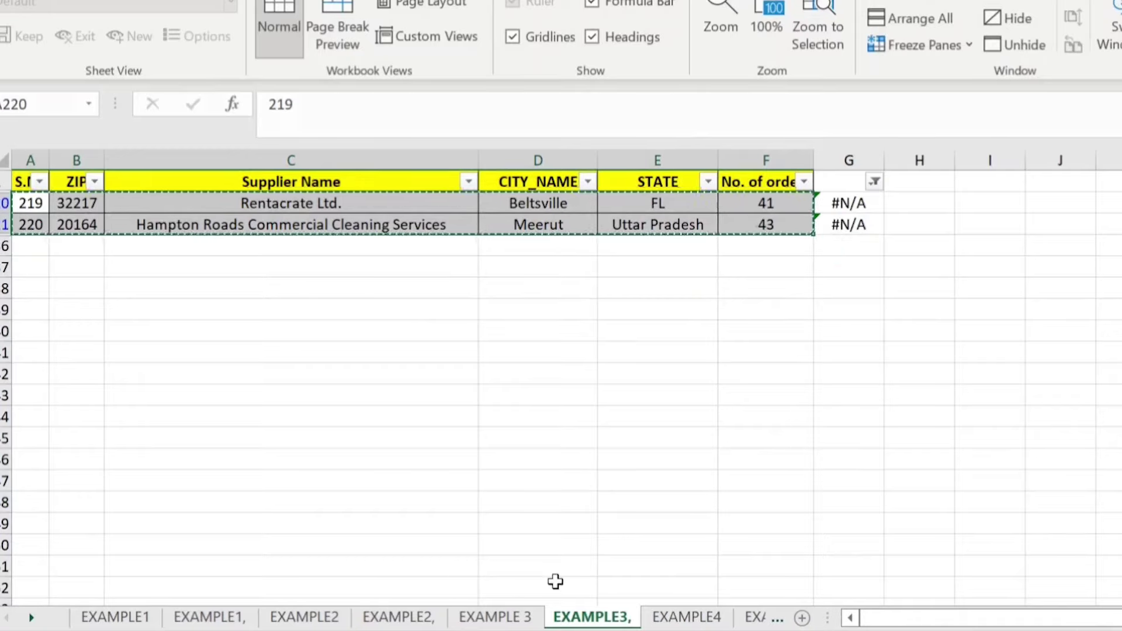
click(495, 617)
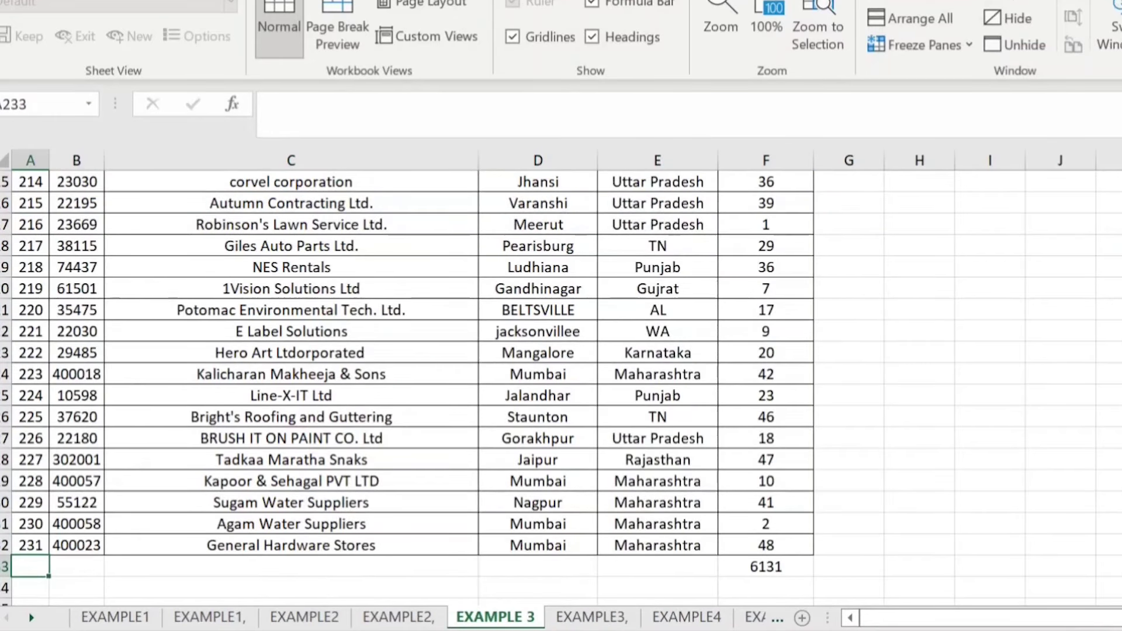
click(592, 617)
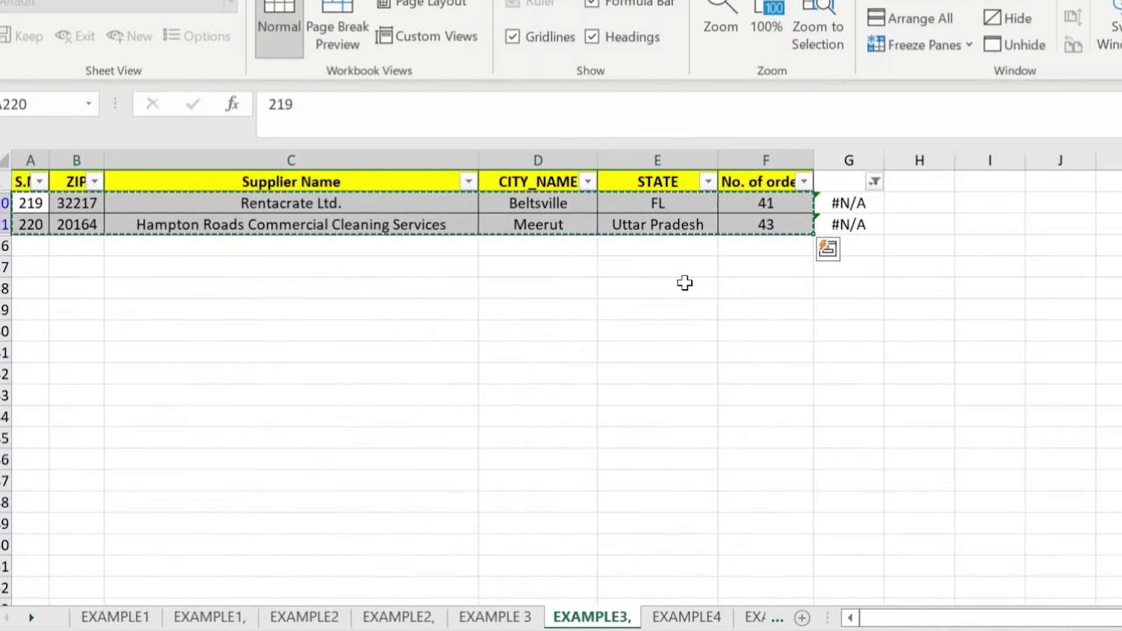
click(495, 617)
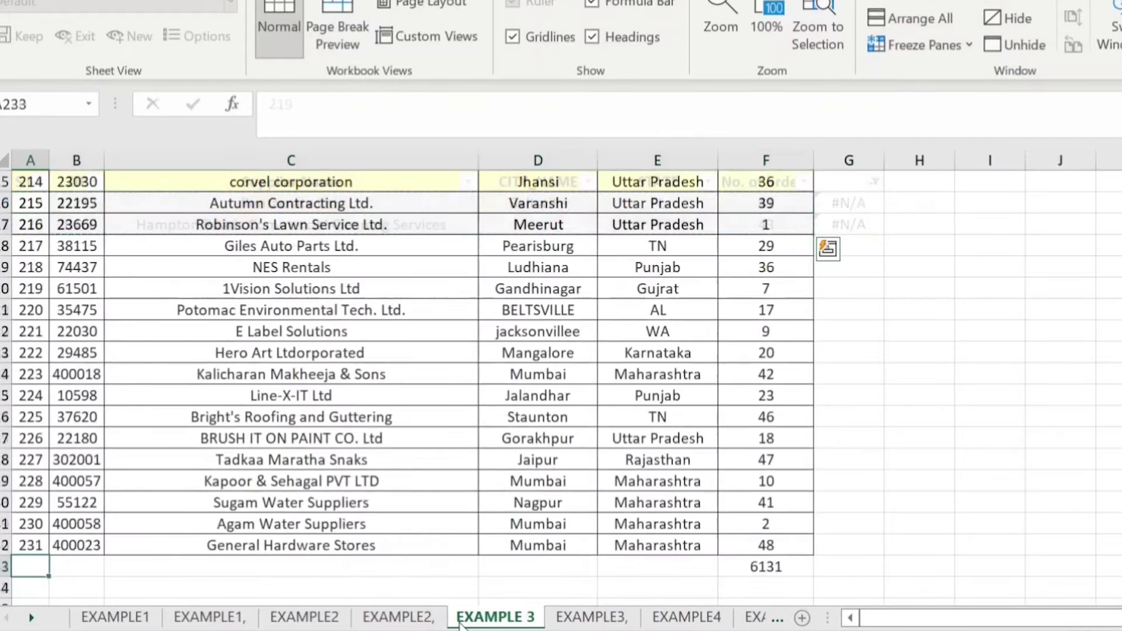
click(576, 619)
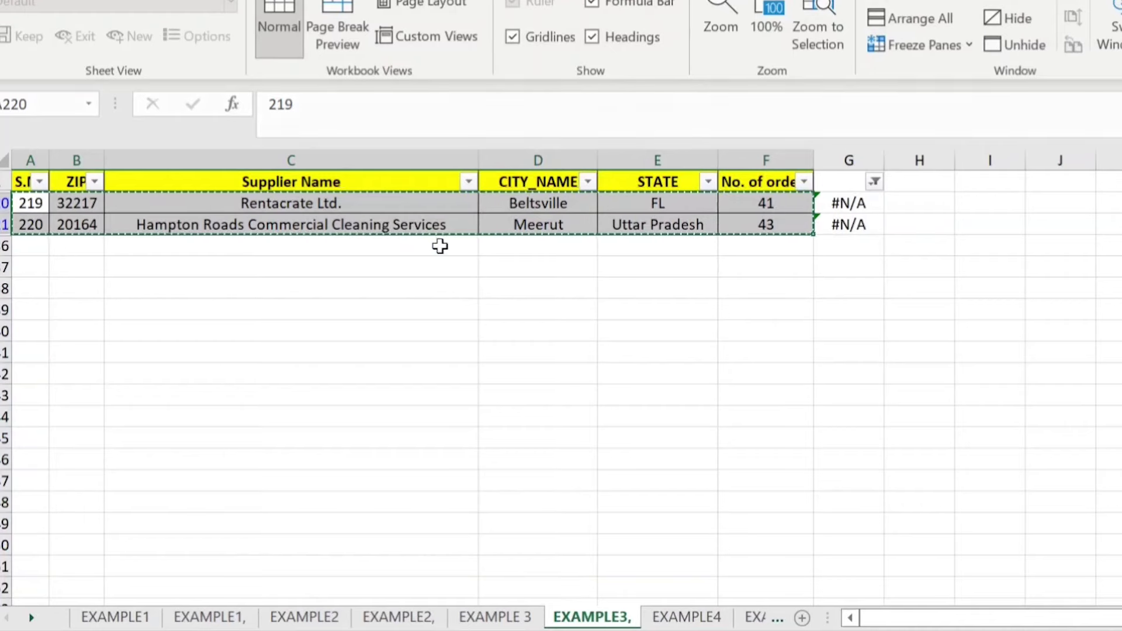
click(495, 617)
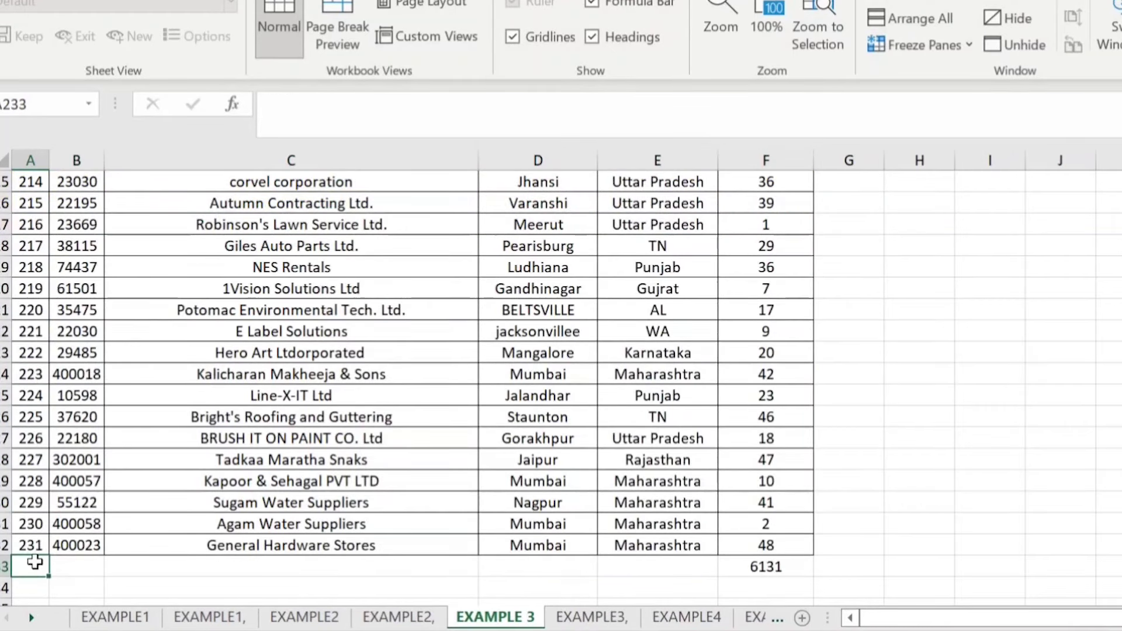
key(ctrl+v)
Extend the serial numbering from 230–231 so the pasted rows read 232 and 233.
scroll(609, 542, down, 2)
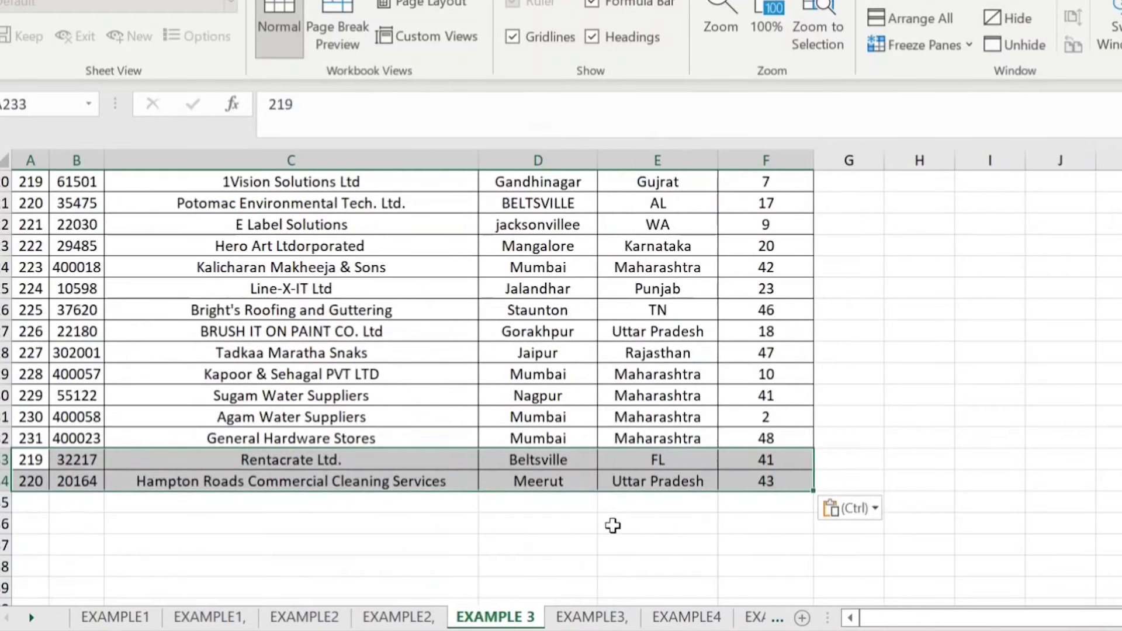
click(603, 483)
drag(30, 417, 49, 465)
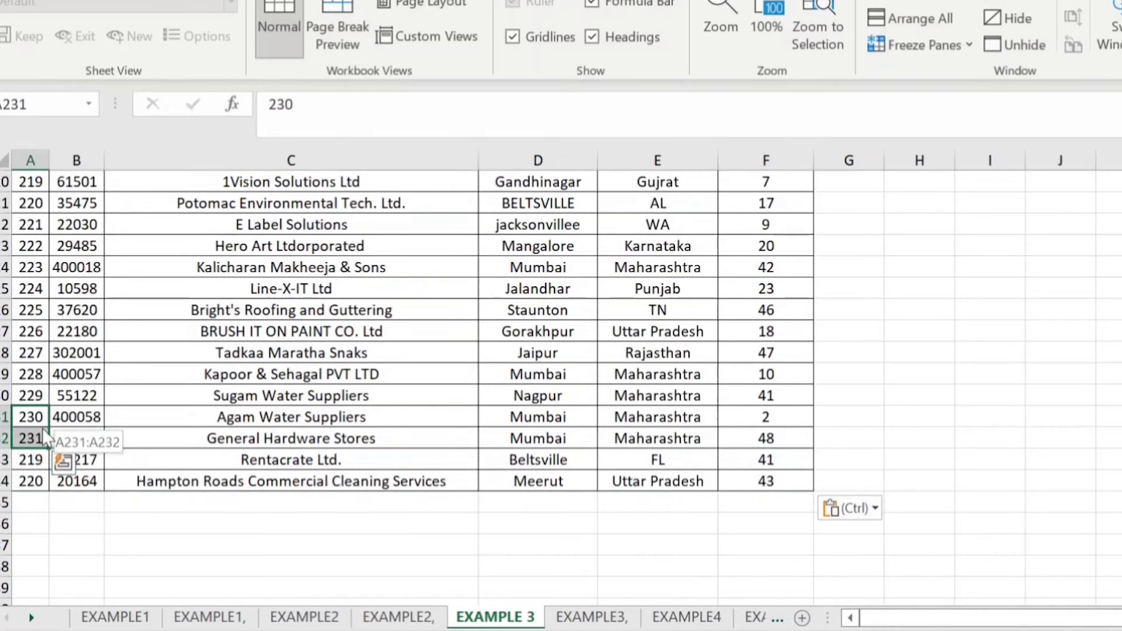
drag(49, 464, 45, 489)
click(41, 474)
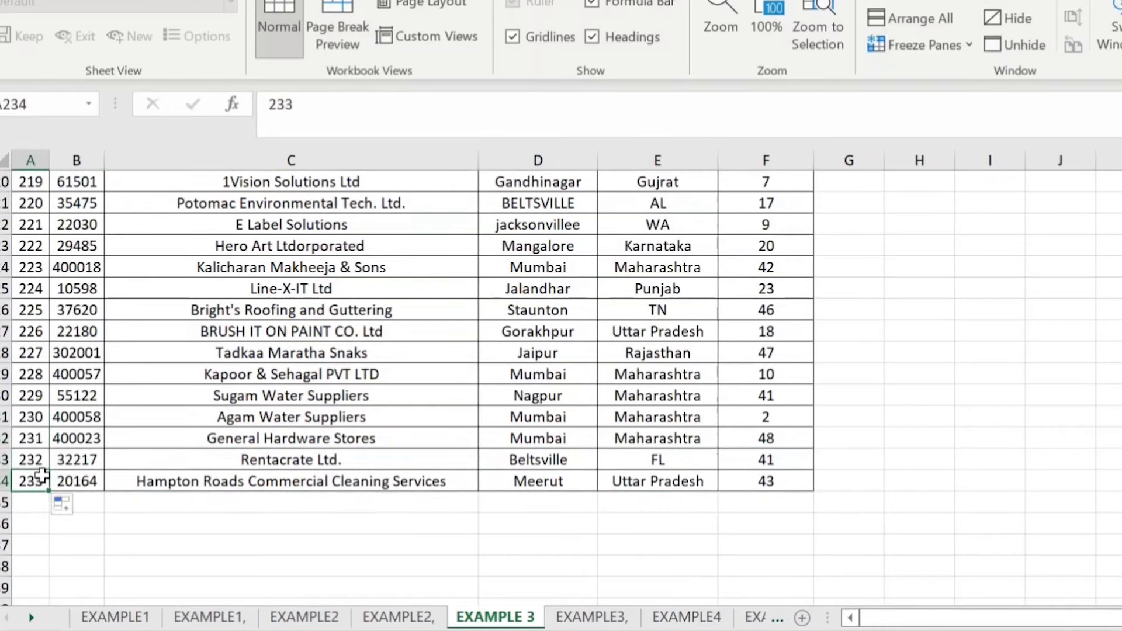
Remove the filter on the EXAMPLE3, sheet so all rows are shown.
click(624, 617)
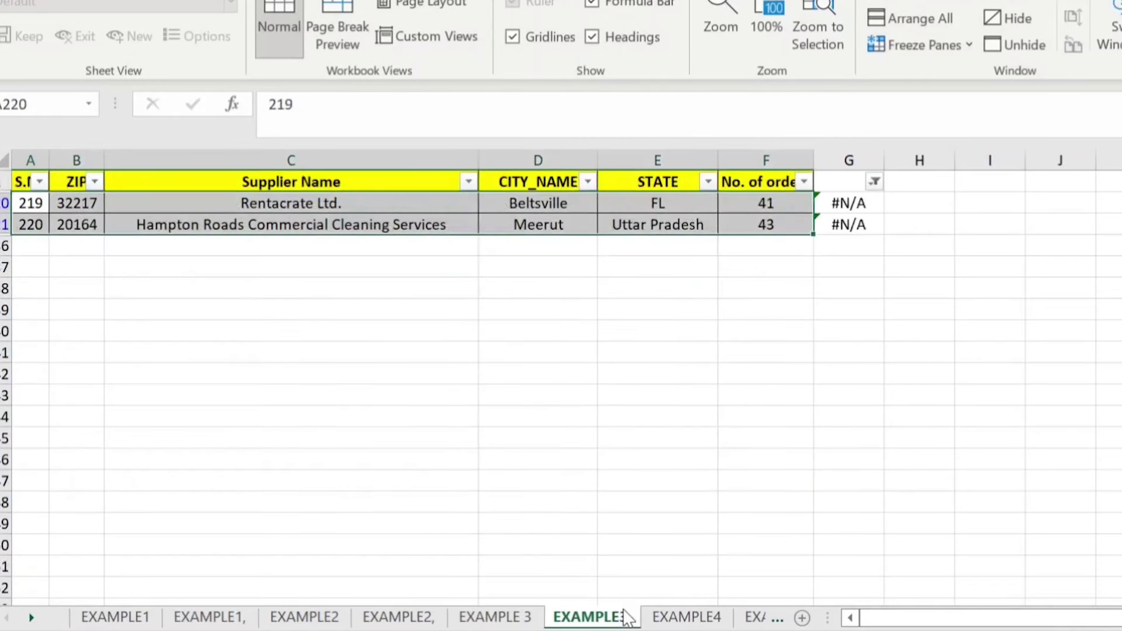
key(ctrl+Home)
key(ctrl+shift+l)
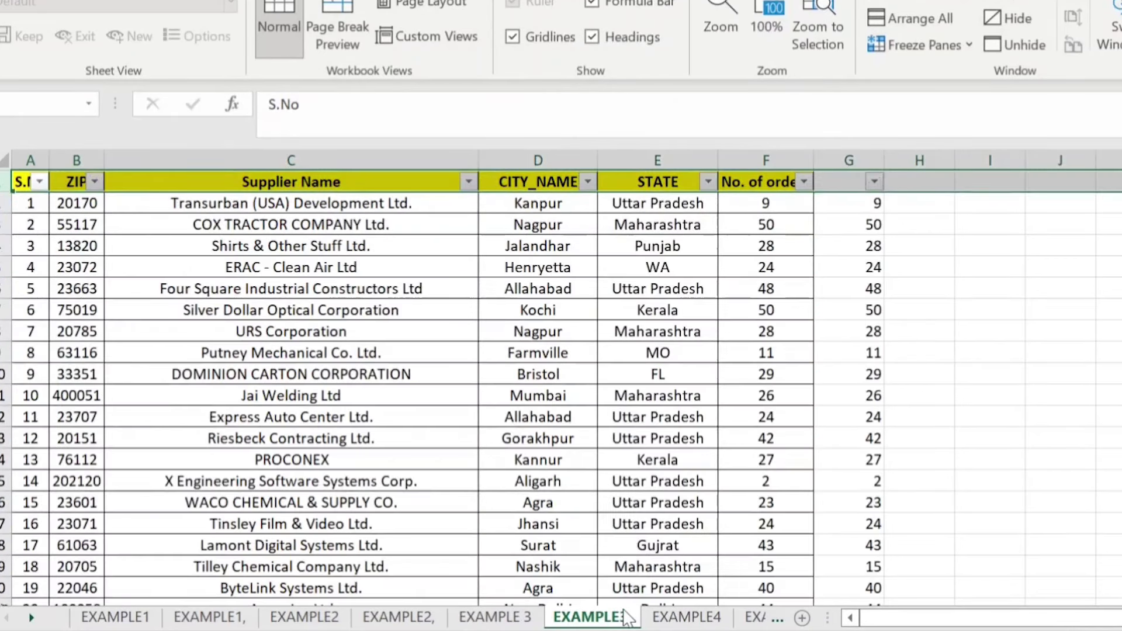
key(Right)
key(Right)
key(Right)
key(Right)
key(Right)
key(Right)
Check the 6362 No. of orders total and its SUM formula on EXAMPLE3,.
key(ctrl+shift+Down)
key(ctrl+shift+Down)
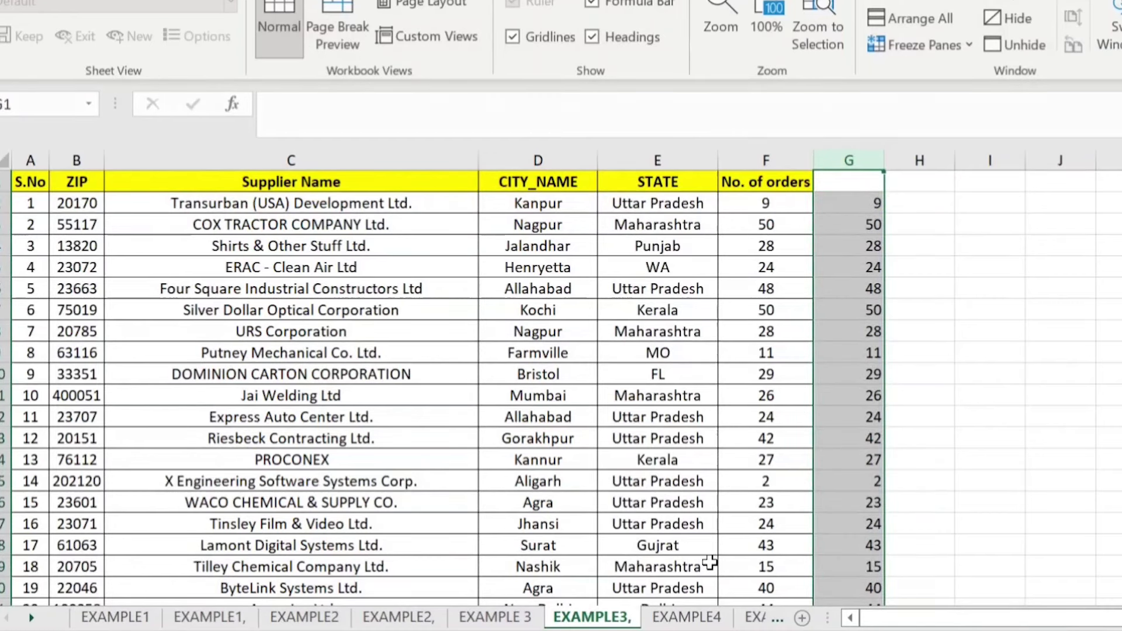
key(Down)
key(Left)
key(ctrl+Down)
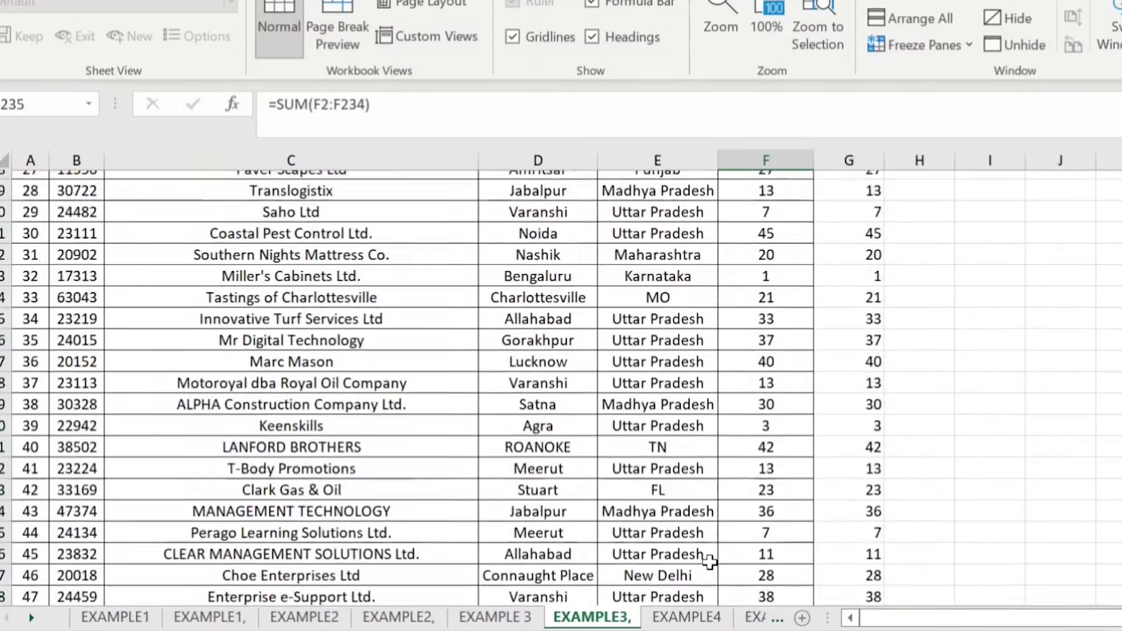
key(Down)
key(Up)
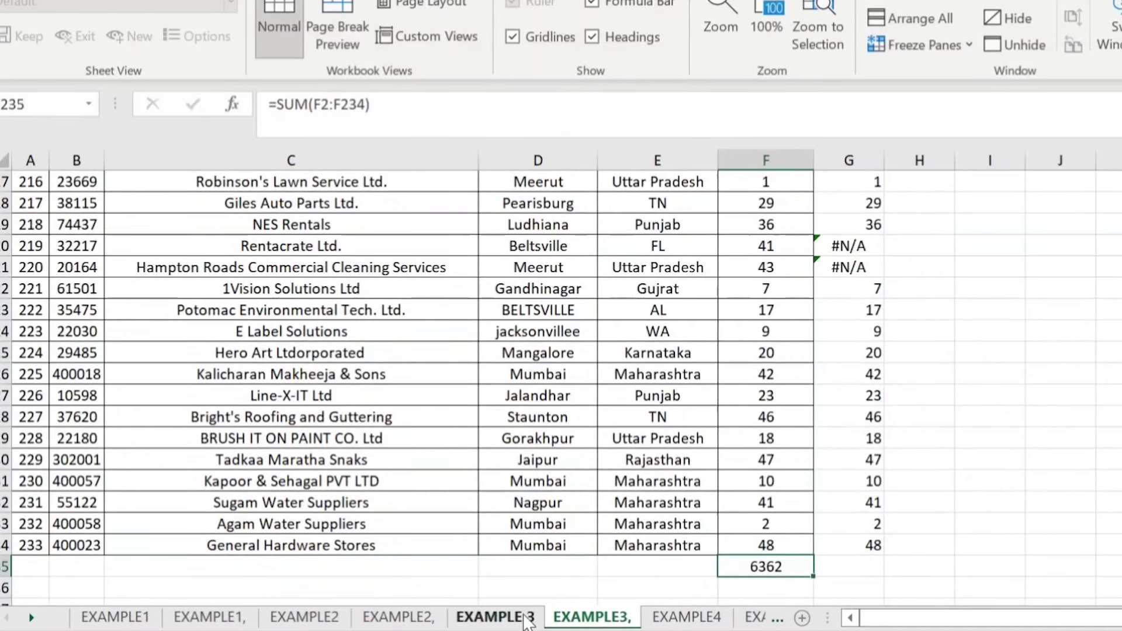
On EXAMPLE 3, AutoSum the No. of orders column in F235, giving =SUM(F2:F234) = 6215.
click(528, 618)
key(Right)
key(Right)
key(Right)
key(Right)
key(Down)
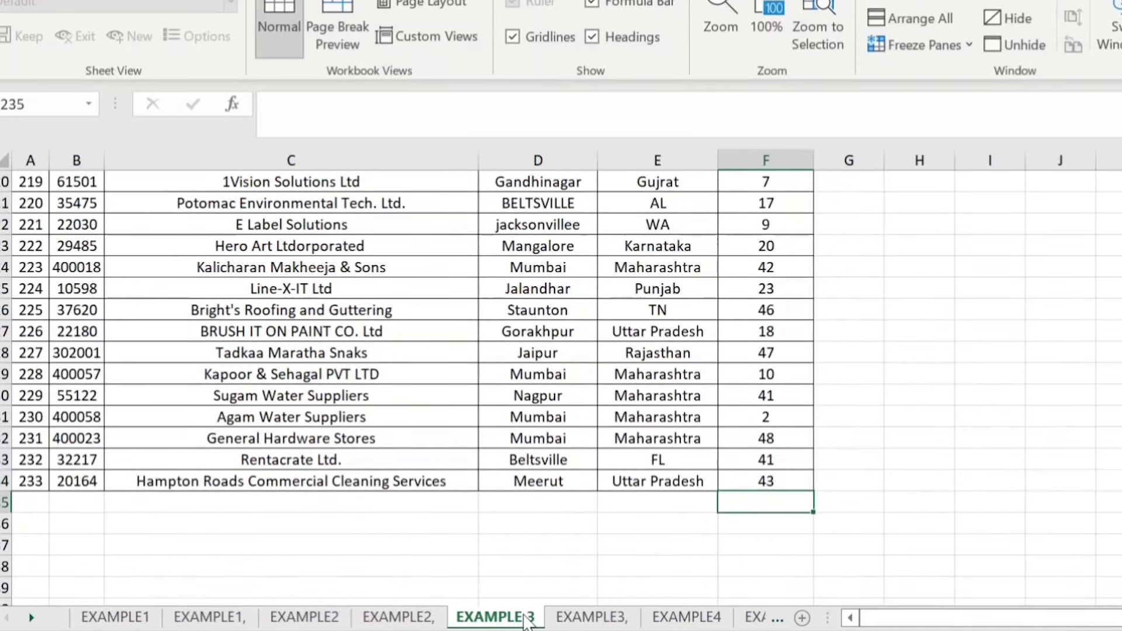
key(alt+equal)
key(Escape)
key(alt+equal)
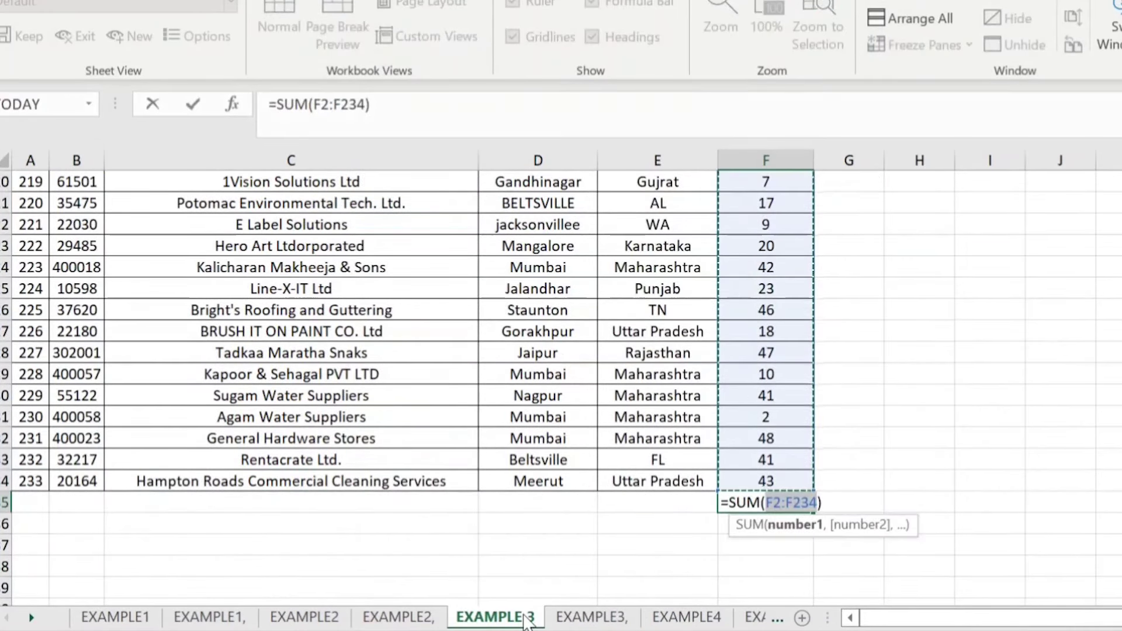
key(Return)
key(Up)
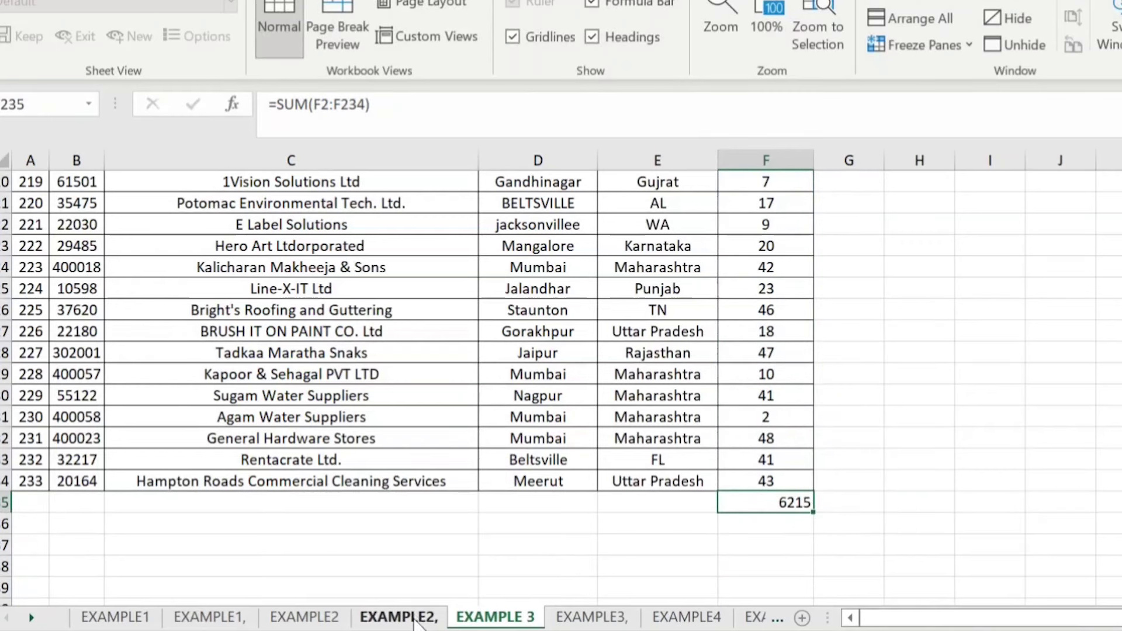
Compare the 6215 total with the EXAMPLE2, and EXAMPLE3, totals, then return to EXAMPLE 3's top.
click(420, 619)
click(484, 620)
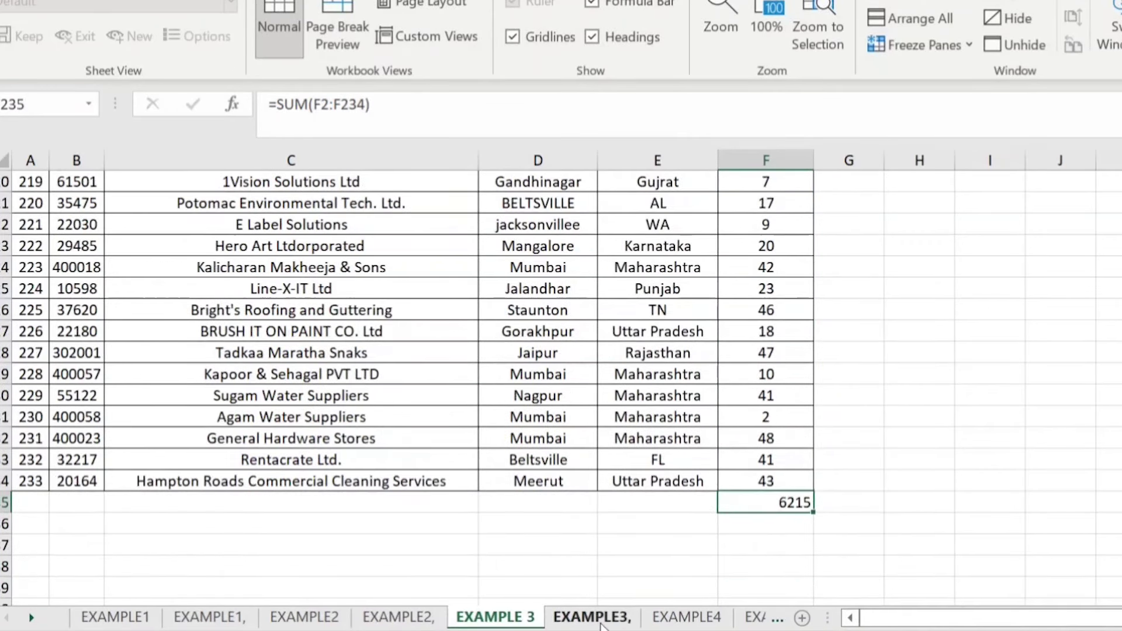
click(592, 617)
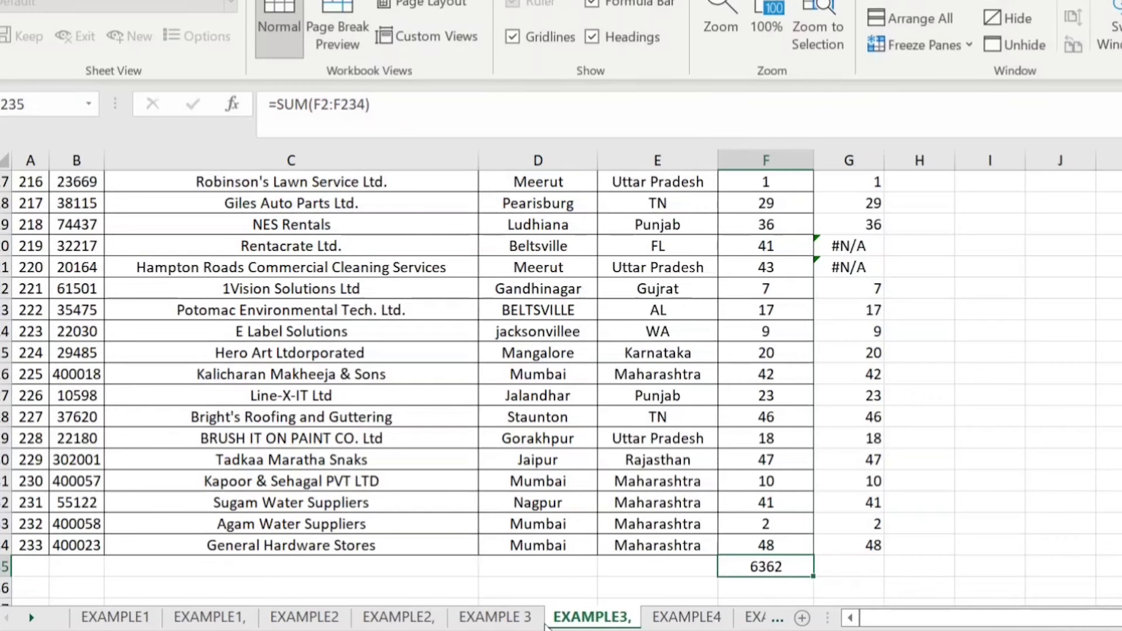
click(503, 618)
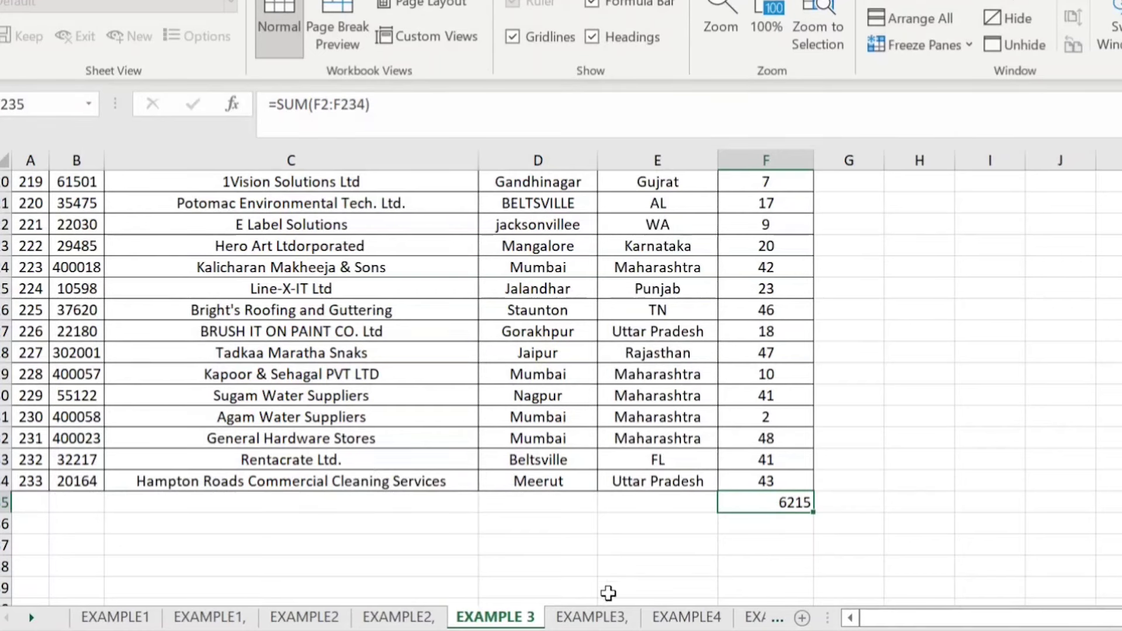
scroll(841, 476, up, 4)
scroll(784, 370, up, 20)
scroll(783, 353, up, 10)
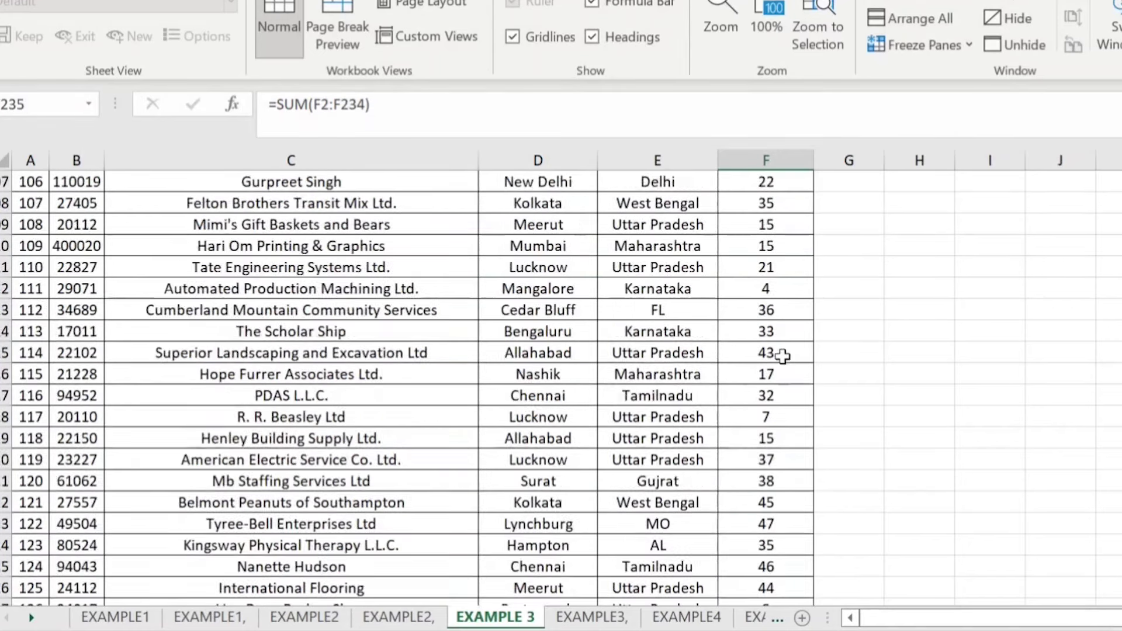
click(782, 354)
key(ctrl+Up)
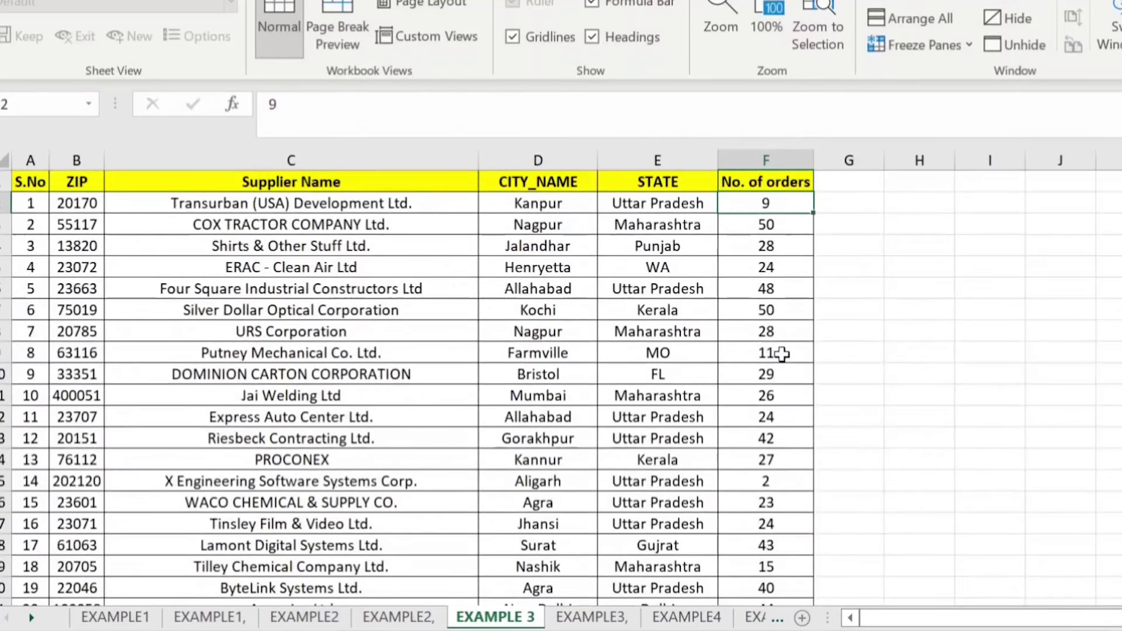
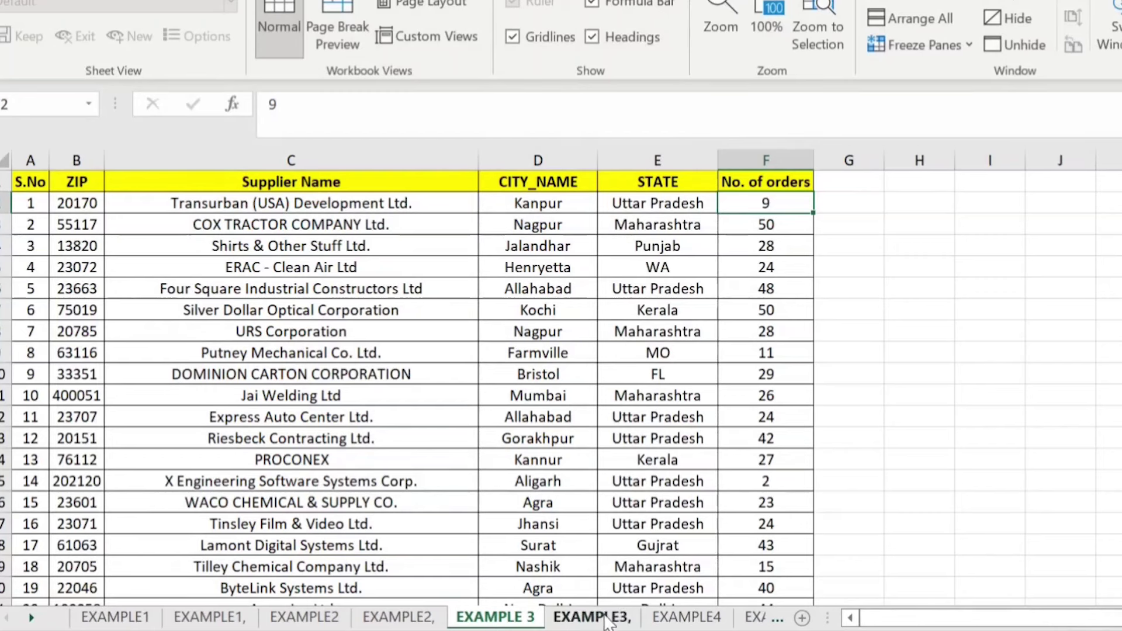
Select cell G2 on the EXAMPLE3, sheet, ready to enter a formula.
click(851, 202)
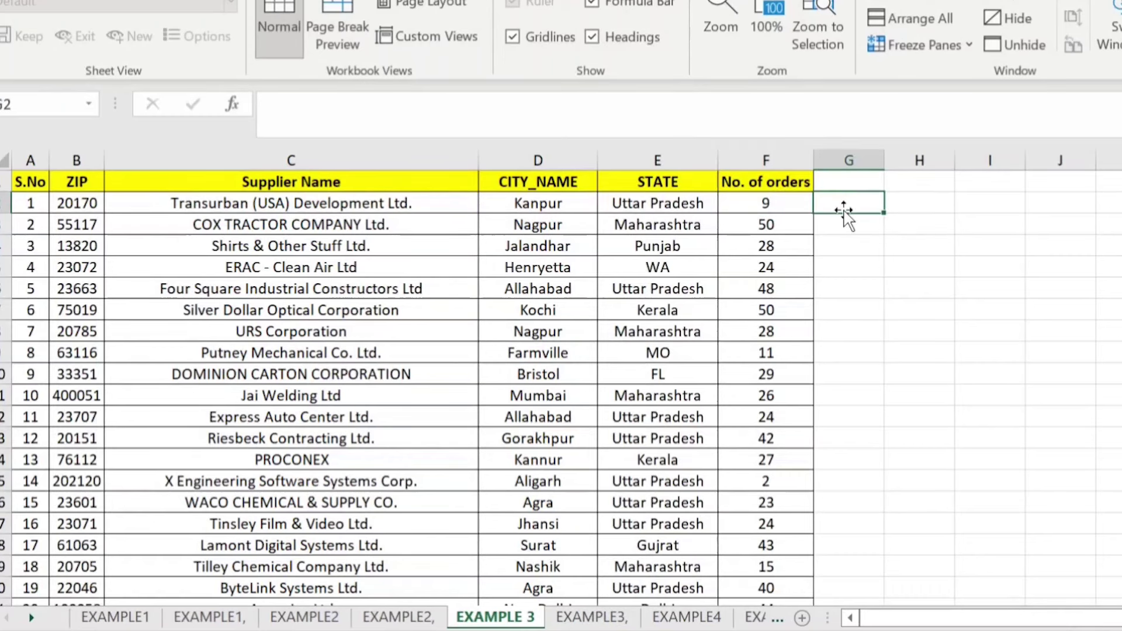
click(591, 618)
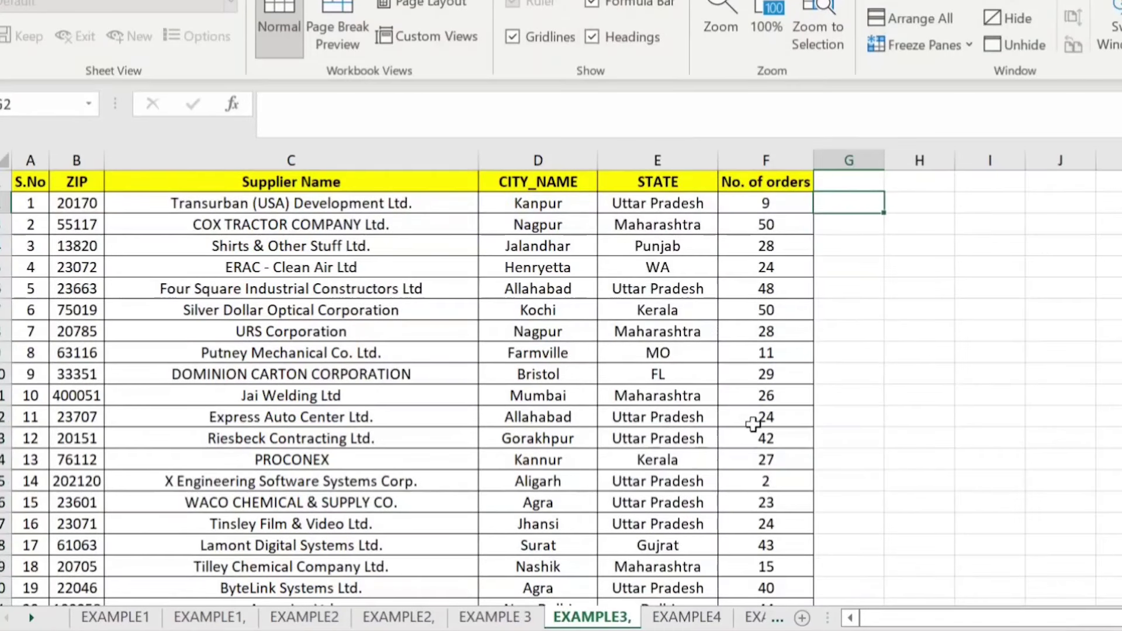
Start a VLOOKUP in G2 on ZIP B2 against EXAMPLE 3's range B2:F234.
text(=)
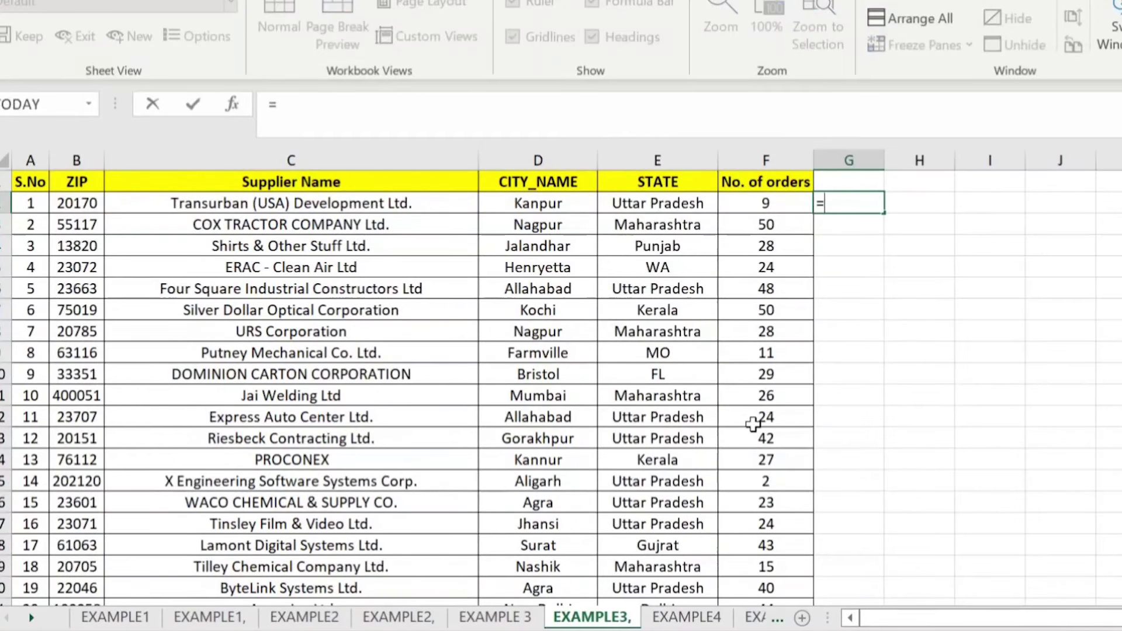
text(VLOOKUP()
key(Left)
key(Left)
key(Left)
key(Left)
key(Left)
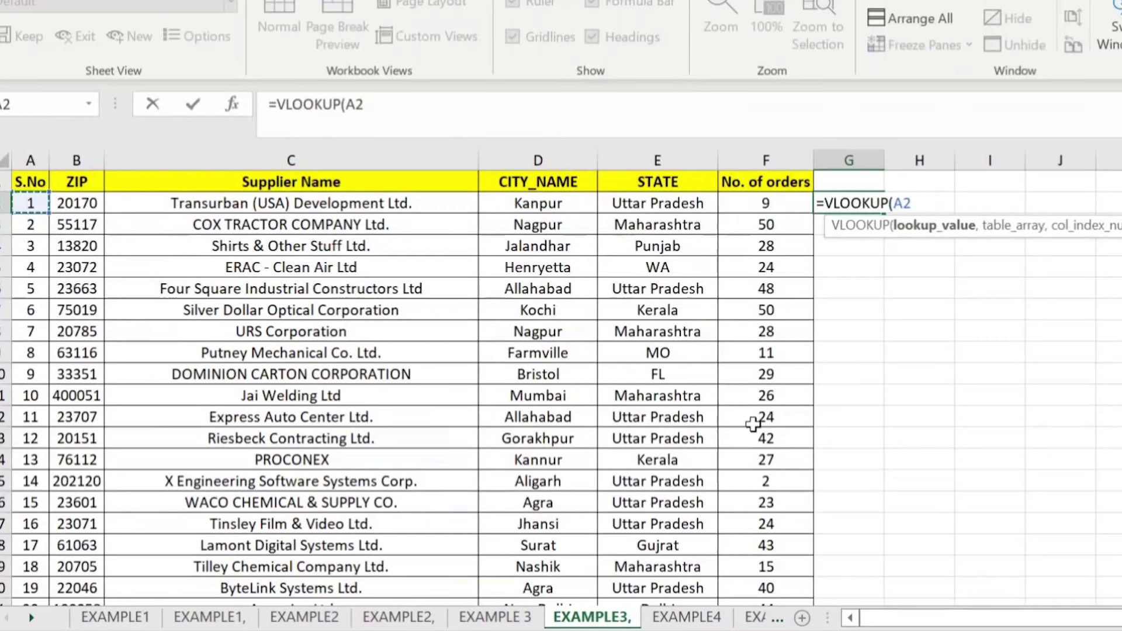
key(Right)
text(,)
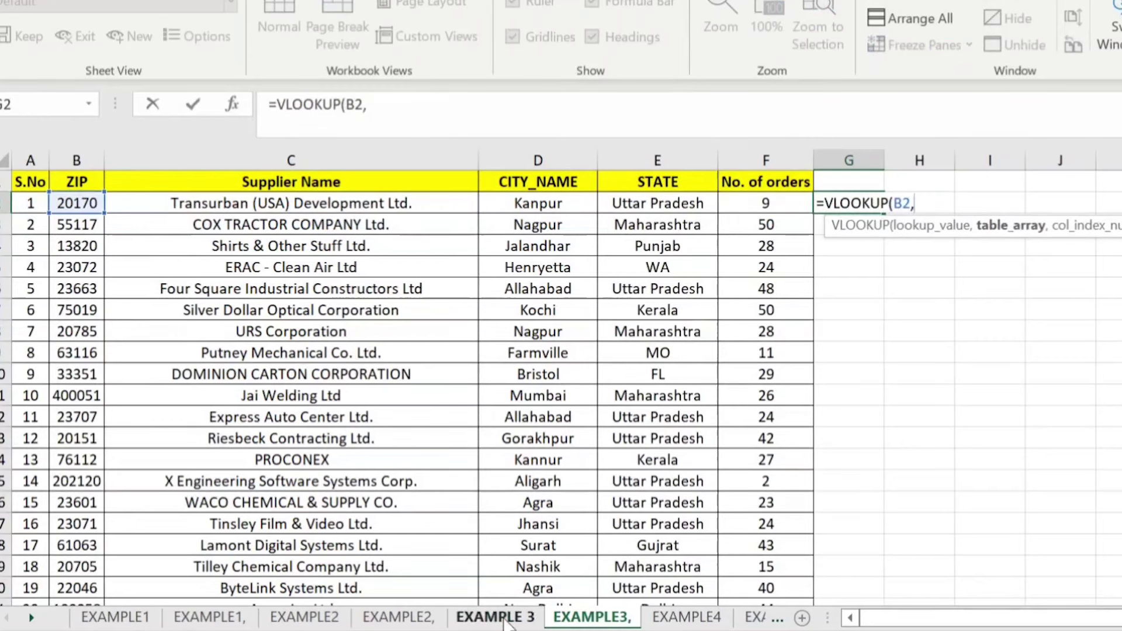
click(505, 619)
key(Right)
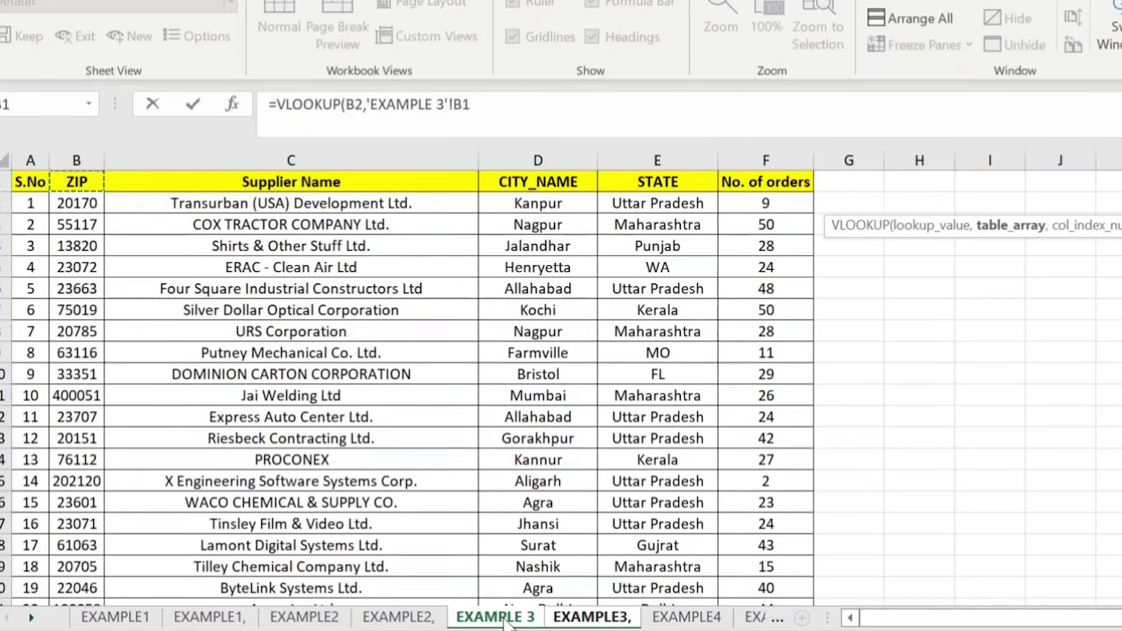
key(Down)
key(shift+Right)
key(shift+Right)
key(shift+Right)
key(shift+Right)
key(ctrl+shift+Down)
key(shift+Up)
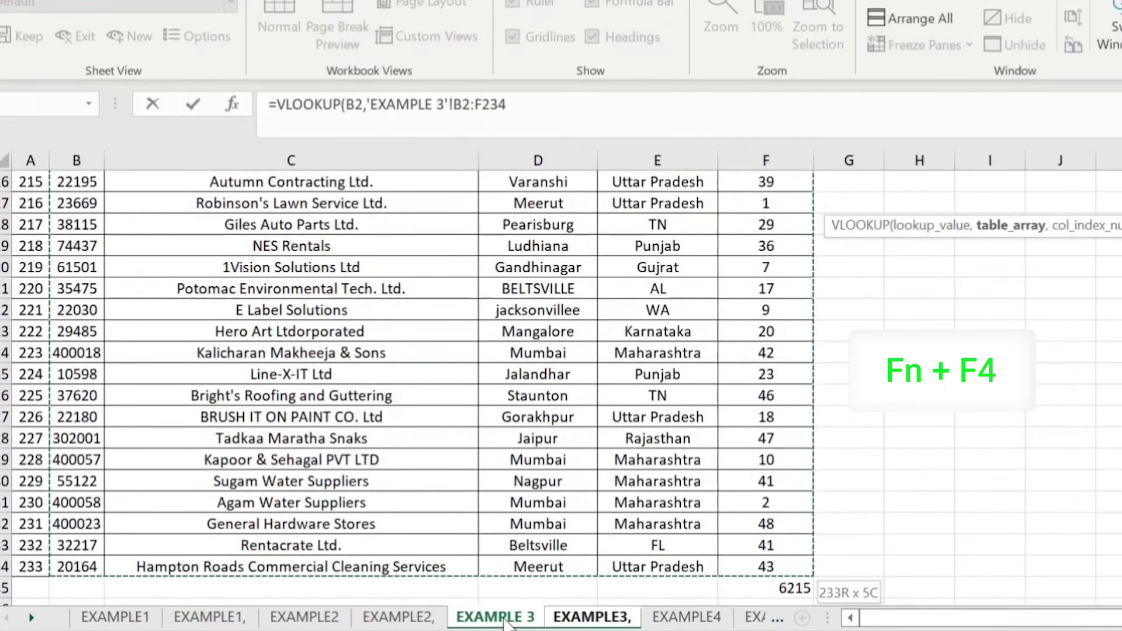
Lock the range as $B$2:$F$234, use column 5 exact match, and fill down column G.
key(F4)
text(,5,)
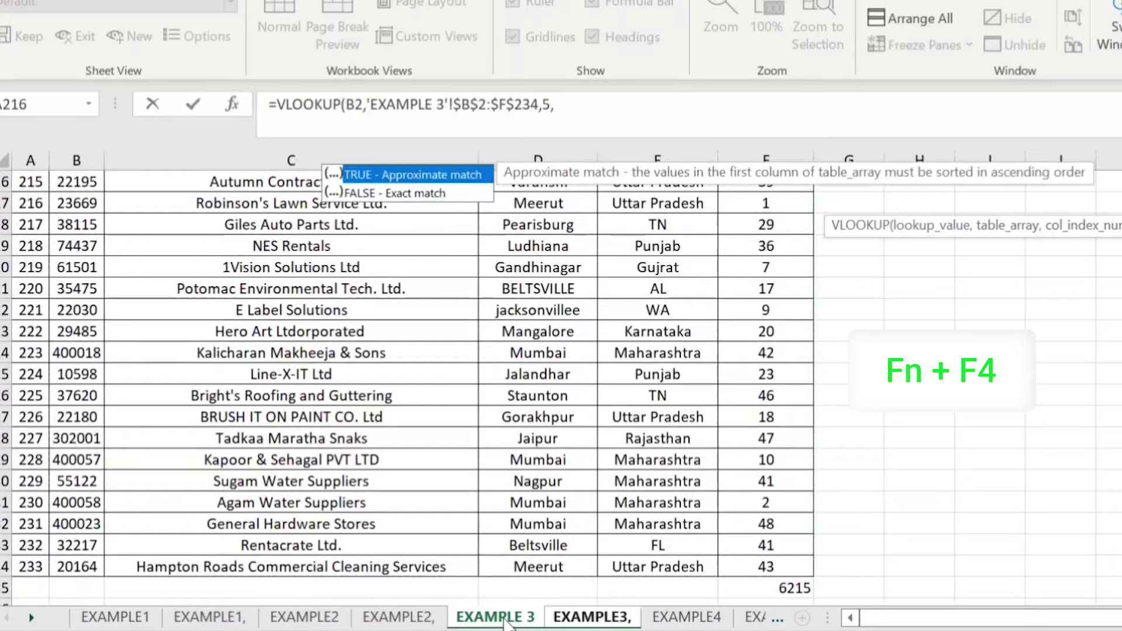
text(0)
key(Return)
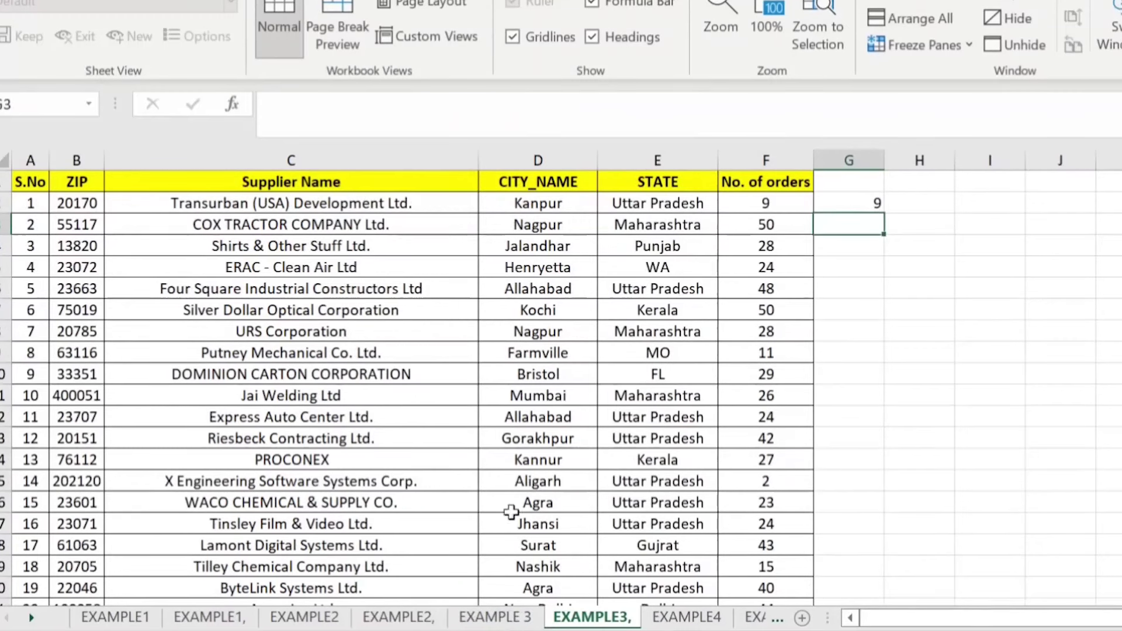
click(874, 204)
double_click(887, 215)
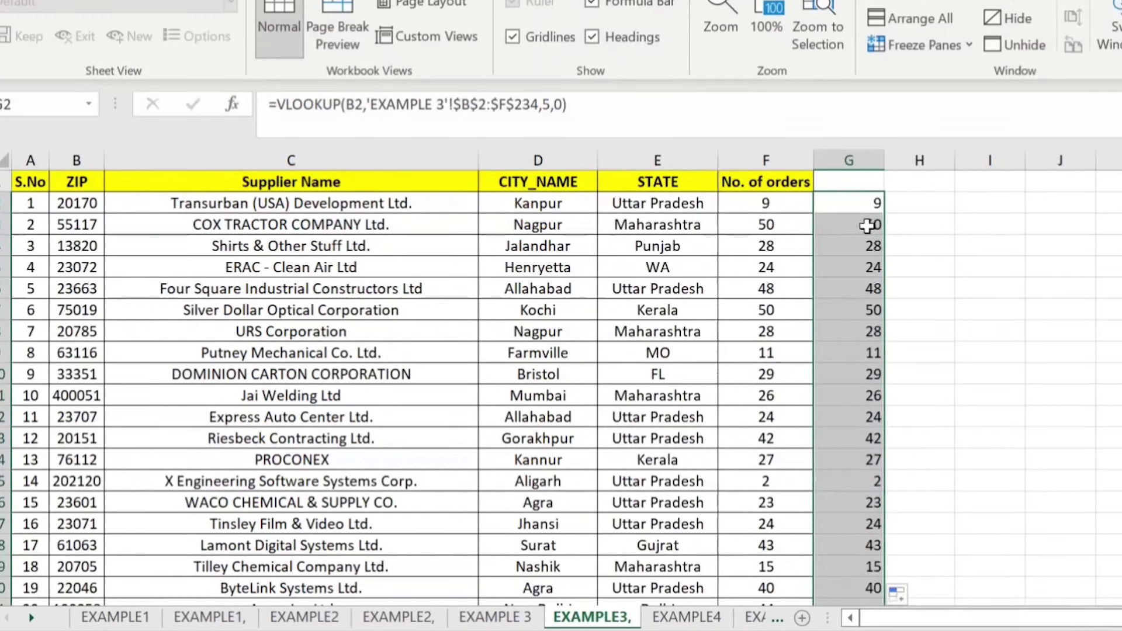
Enter =F2=G2 in H2 and fill it down column H to check each lookup.
click(920, 204)
text(=F2)
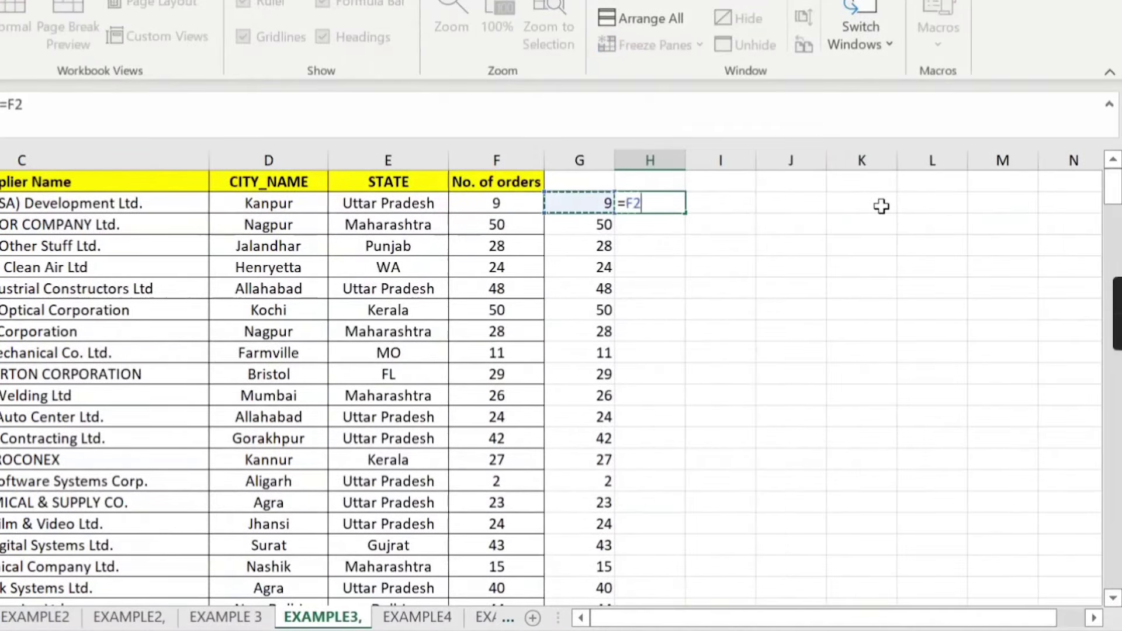
text(=G2)
key(Return)
key(Up)
key(ctrl+c)
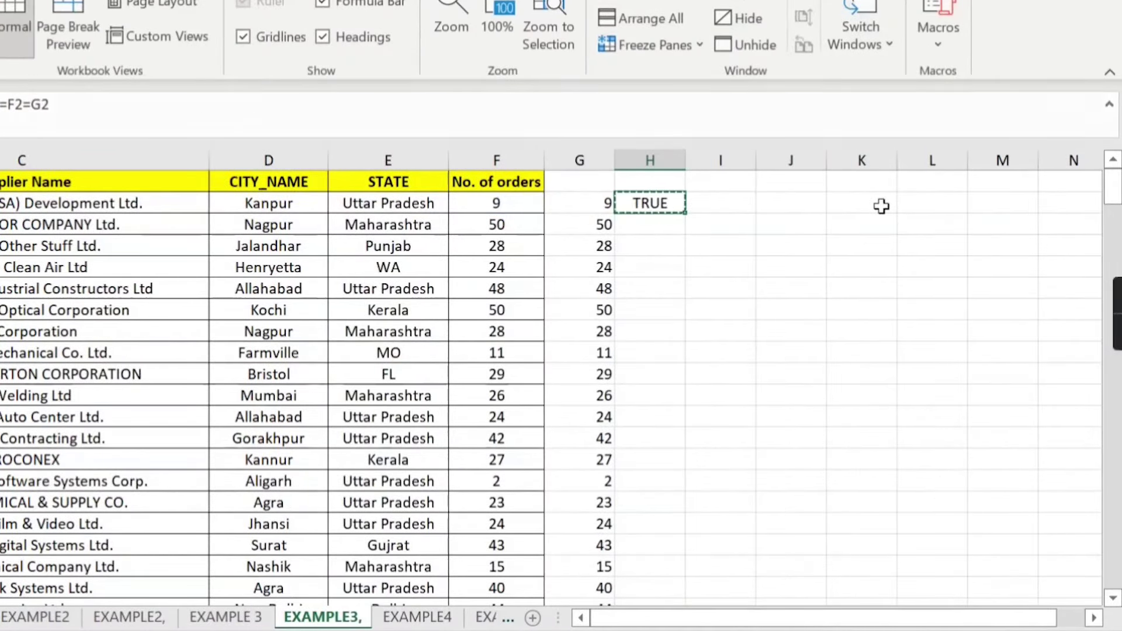
key(Left)
click(654, 203)
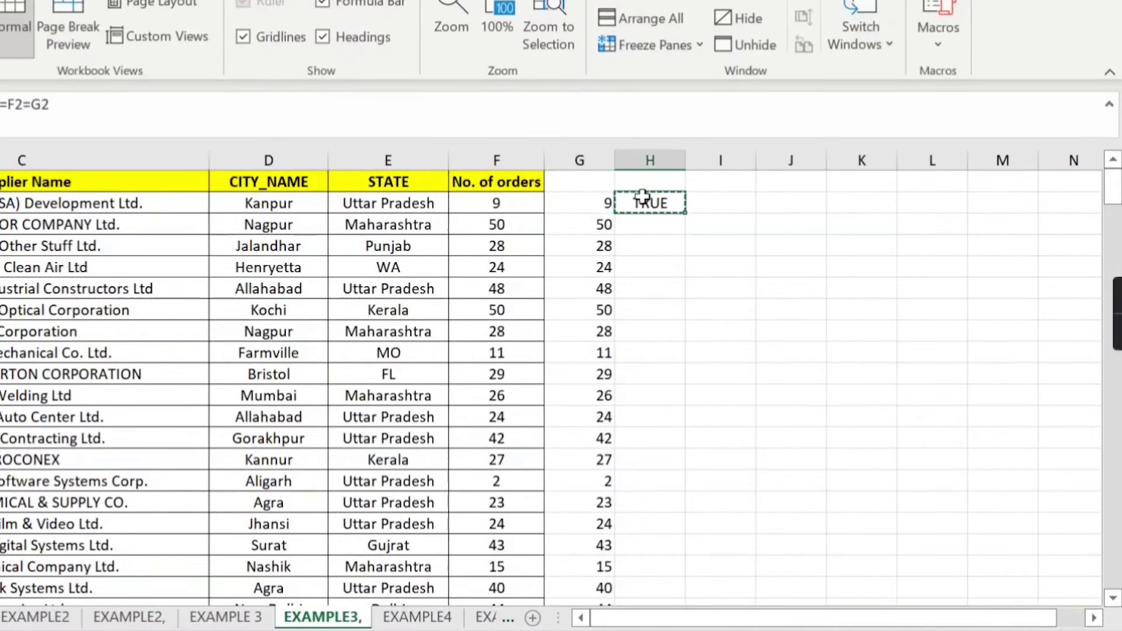
double_click(684, 213)
click(574, 188)
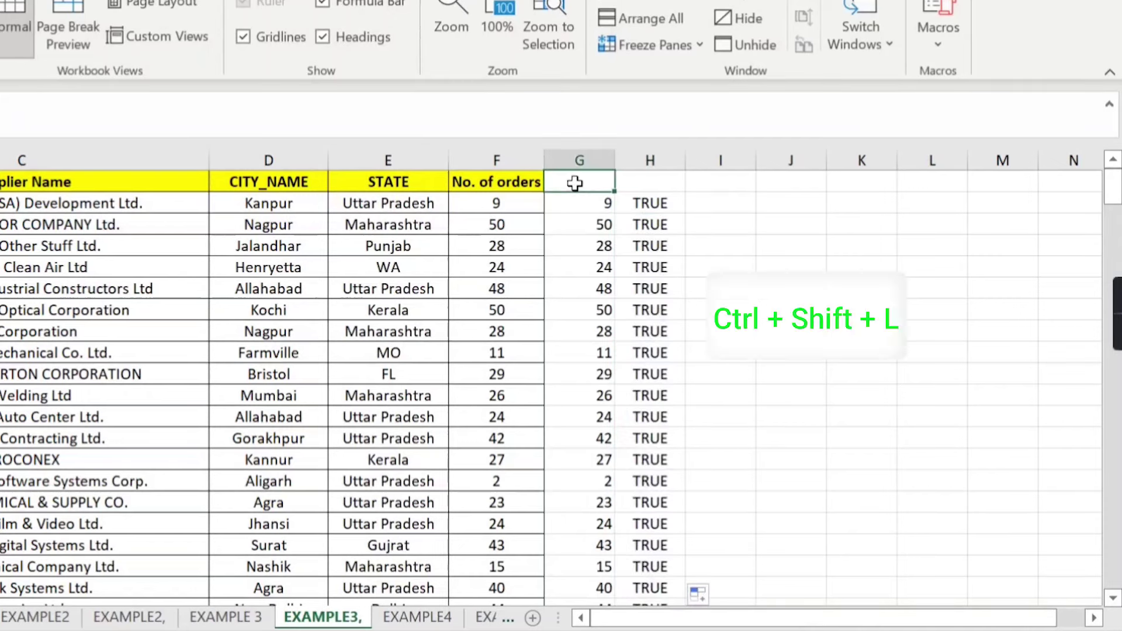
Turn on filters and keep only FALSE in column H, exposing mismatches like Lucknow's 56 vs 14.
key(ctrl+shift+l)
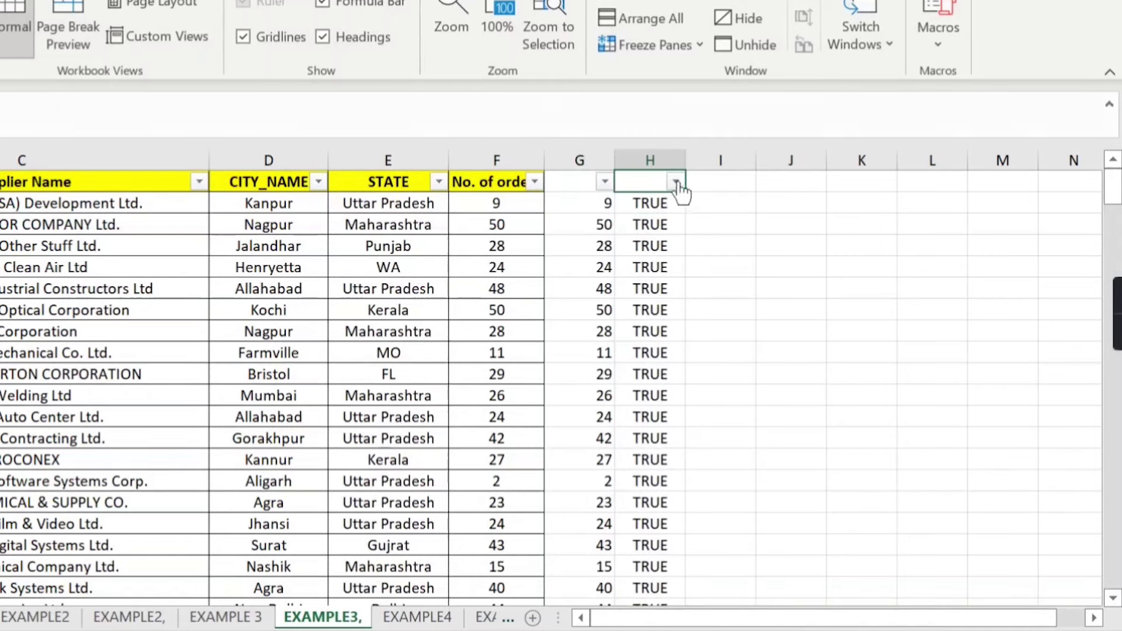
click(675, 182)
click(439, 413)
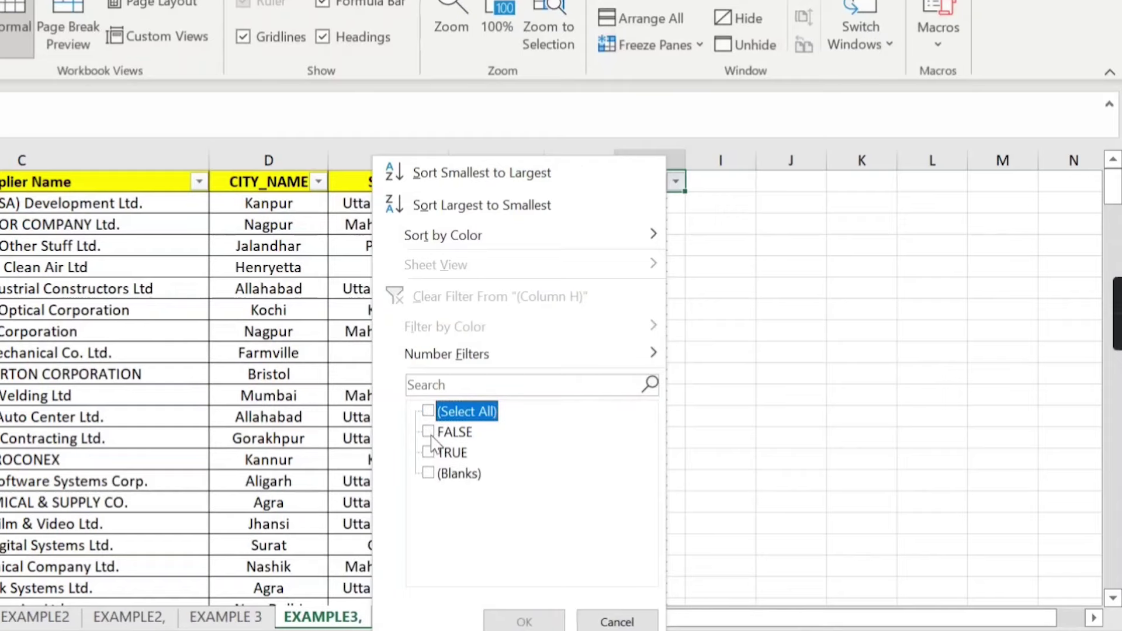
click(429, 432)
click(523, 620)
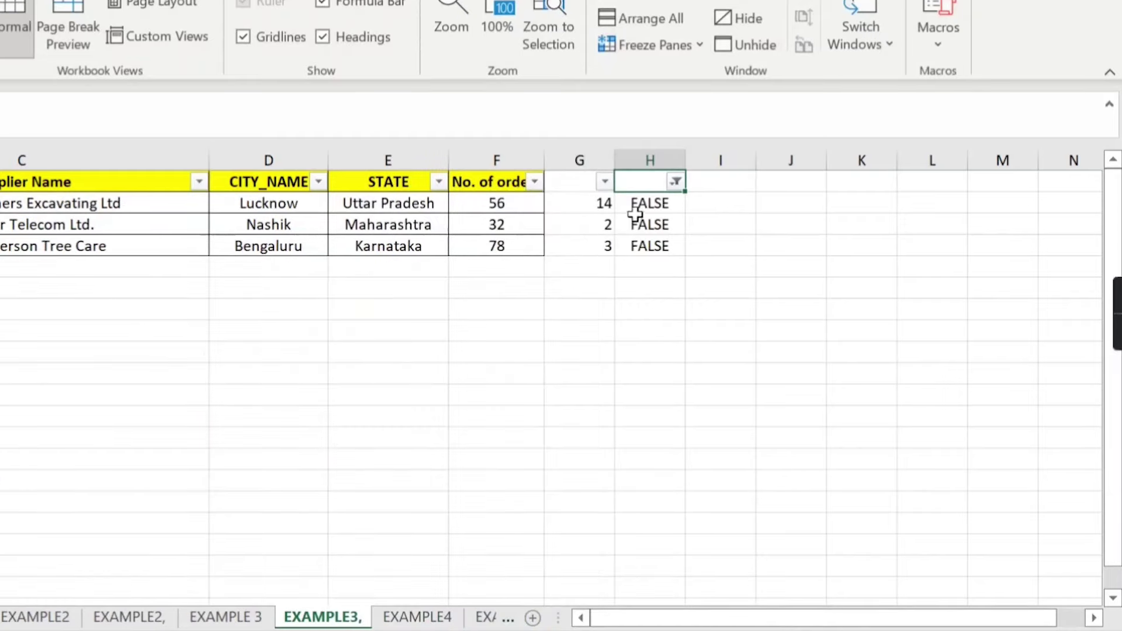
click(610, 202)
click(594, 228)
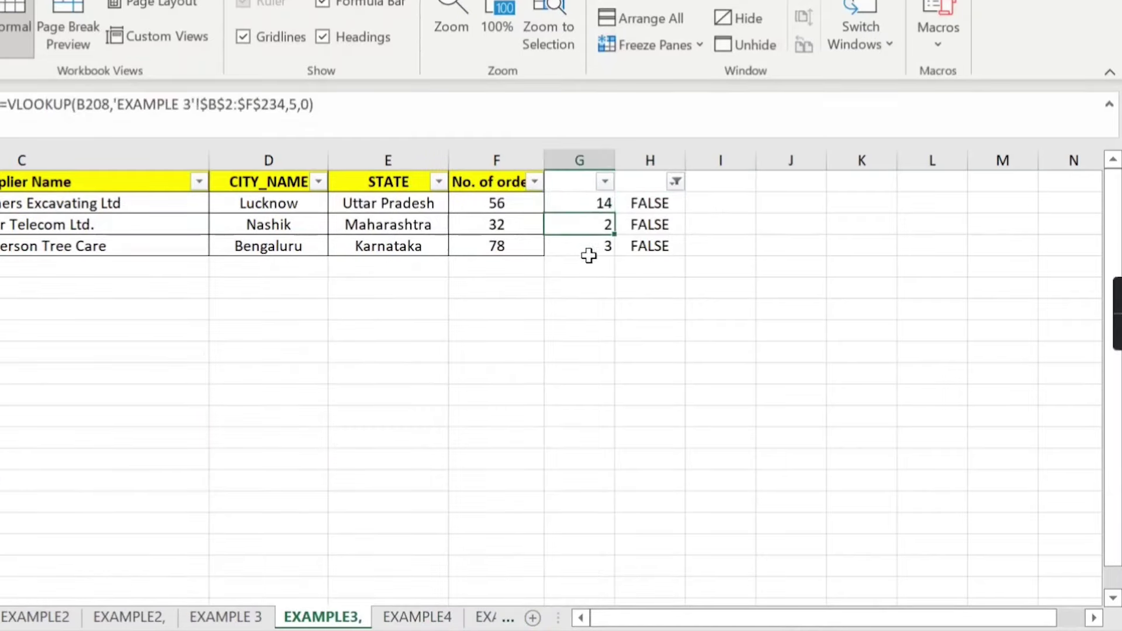
click(589, 251)
click(508, 206)
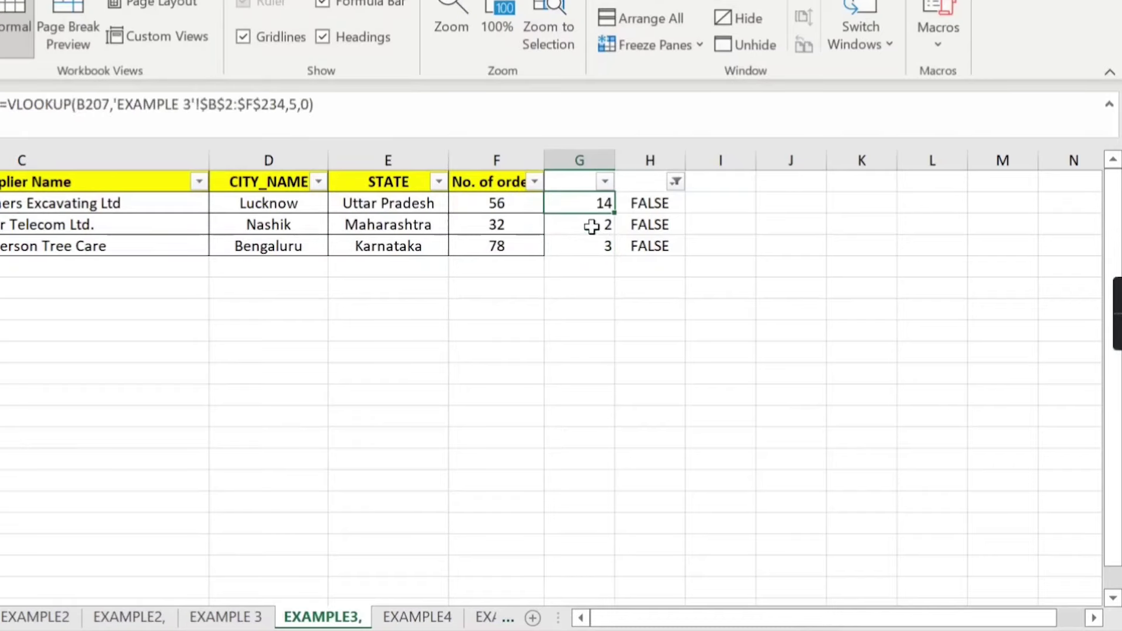
drag(584, 203, 590, 247)
click(250, 620)
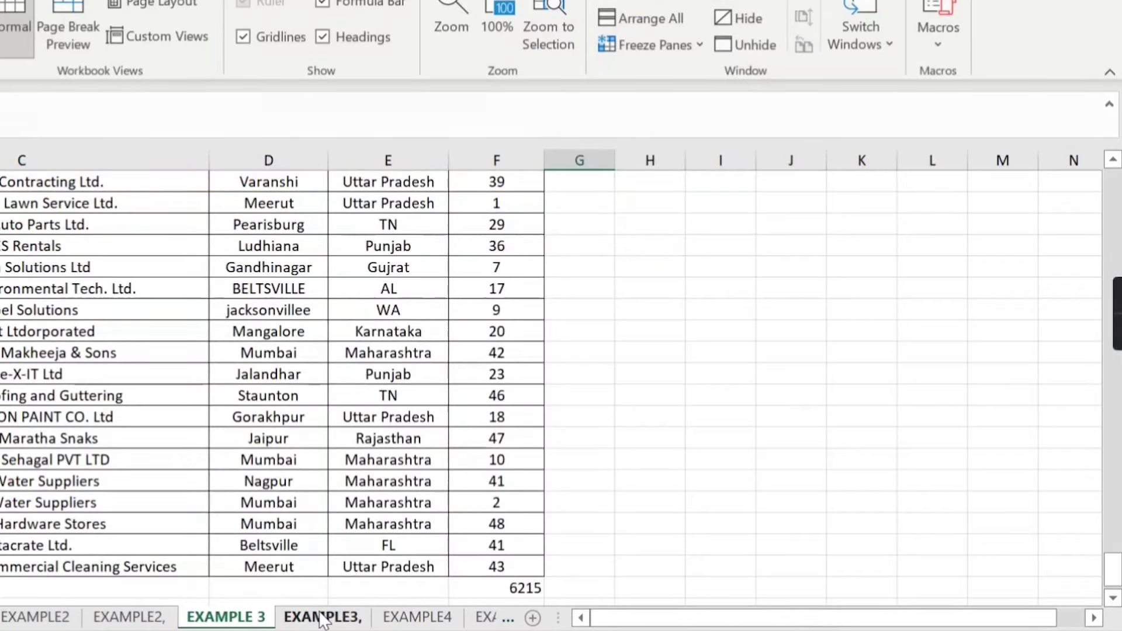
scroll(351, 526, up, 1)
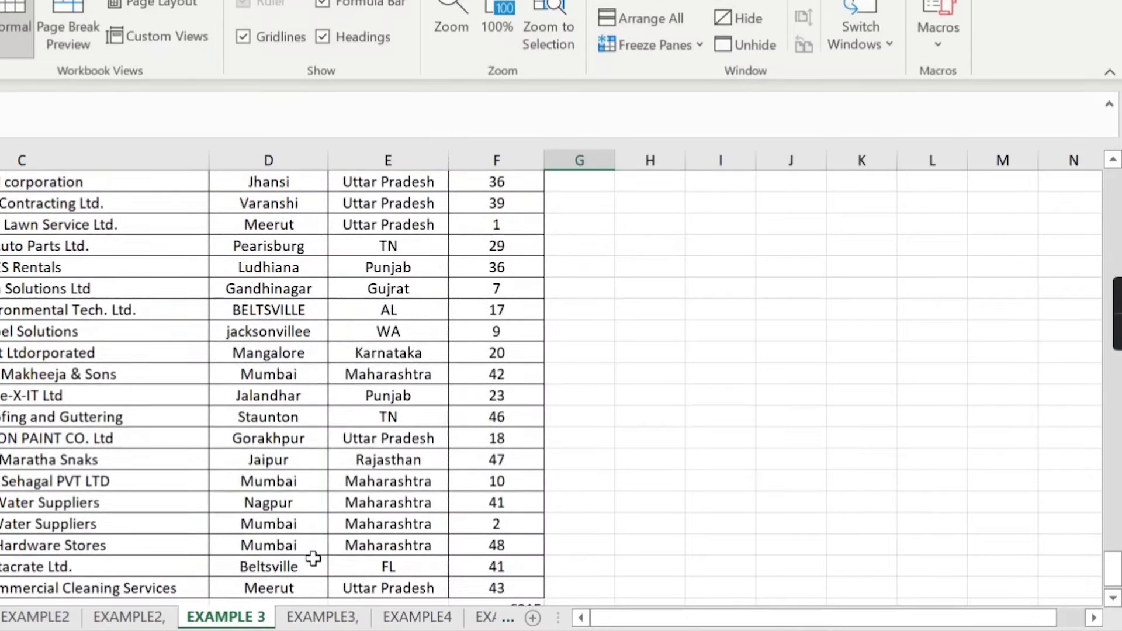
key(ctrl+Return)
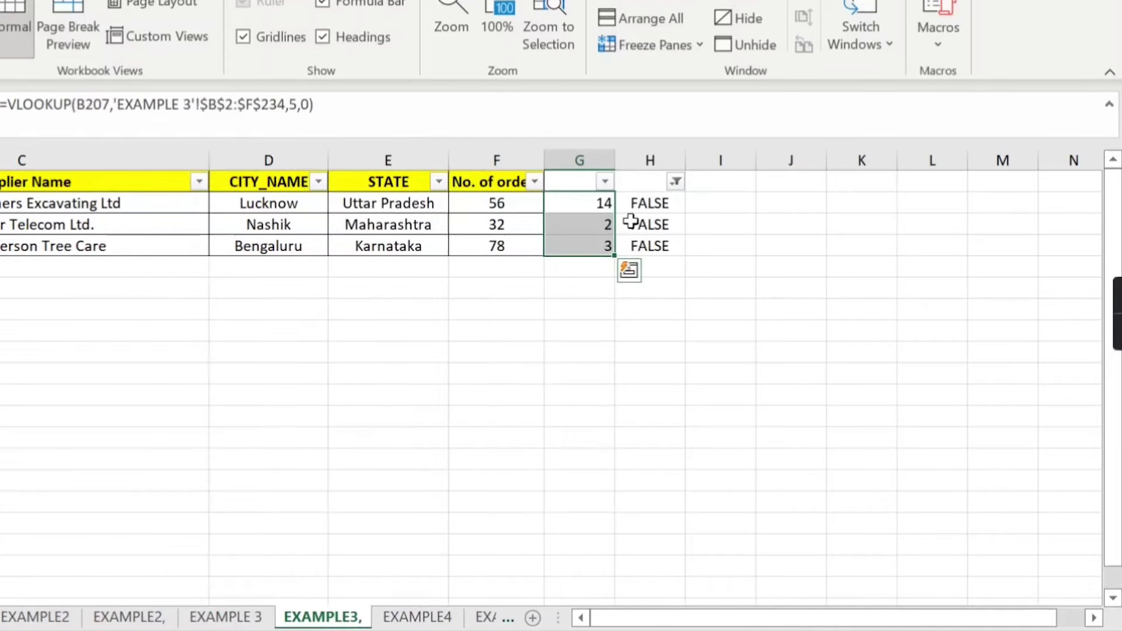
click(591, 205)
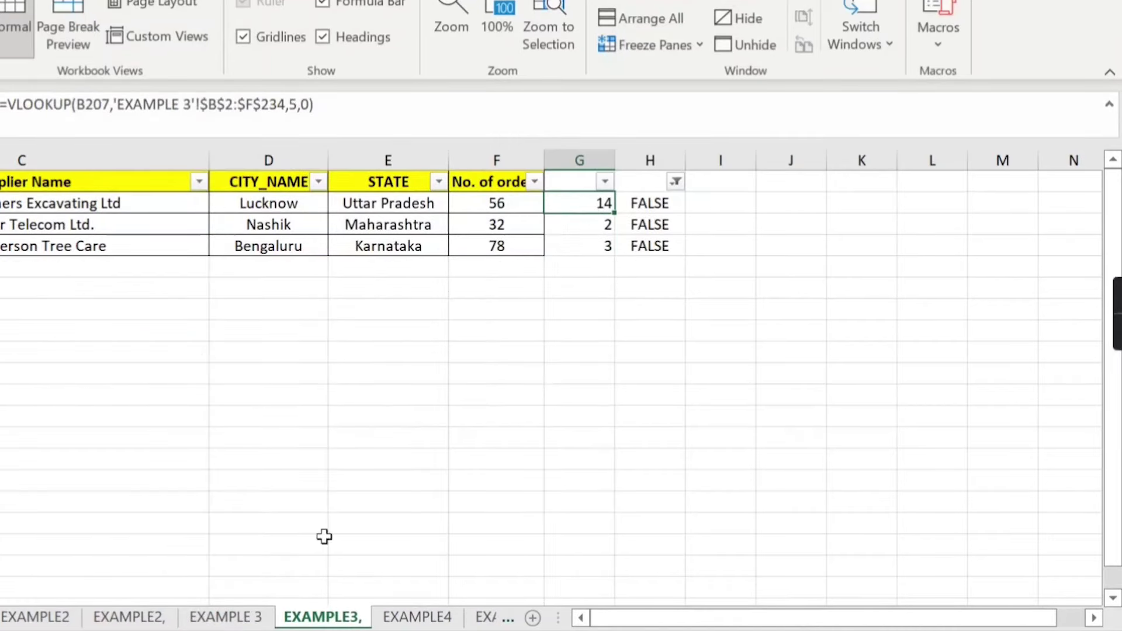
click(248, 617)
scroll(268, 458, up, 6)
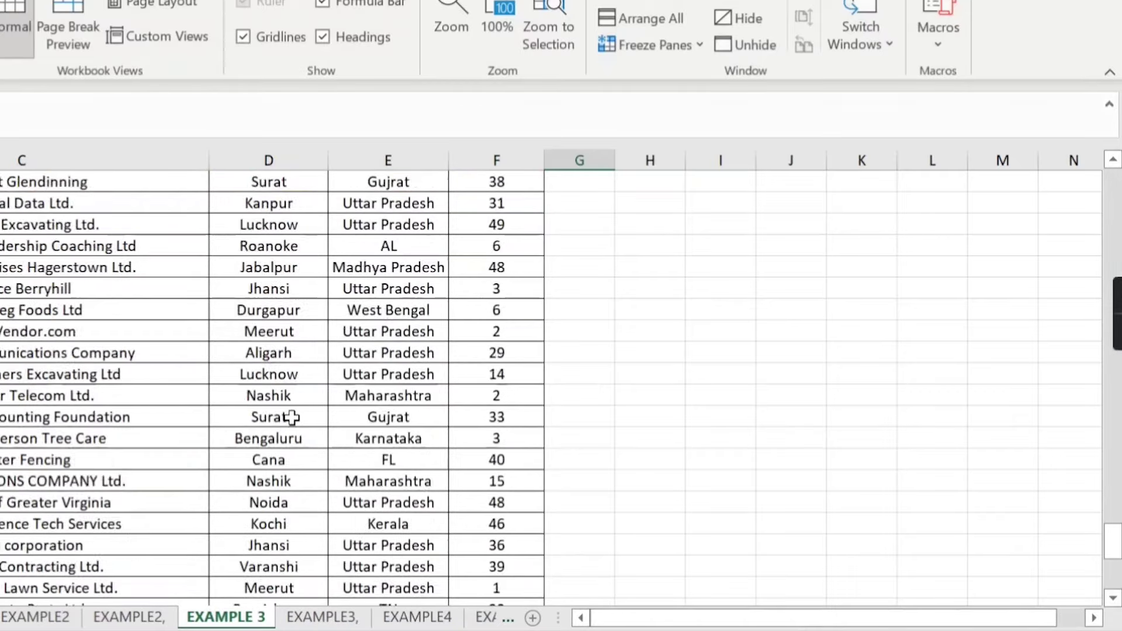
scroll(295, 420, up, 6)
scroll(301, 431, up, 6)
scroll(302, 442, up, 7)
scroll(303, 442, up, 7)
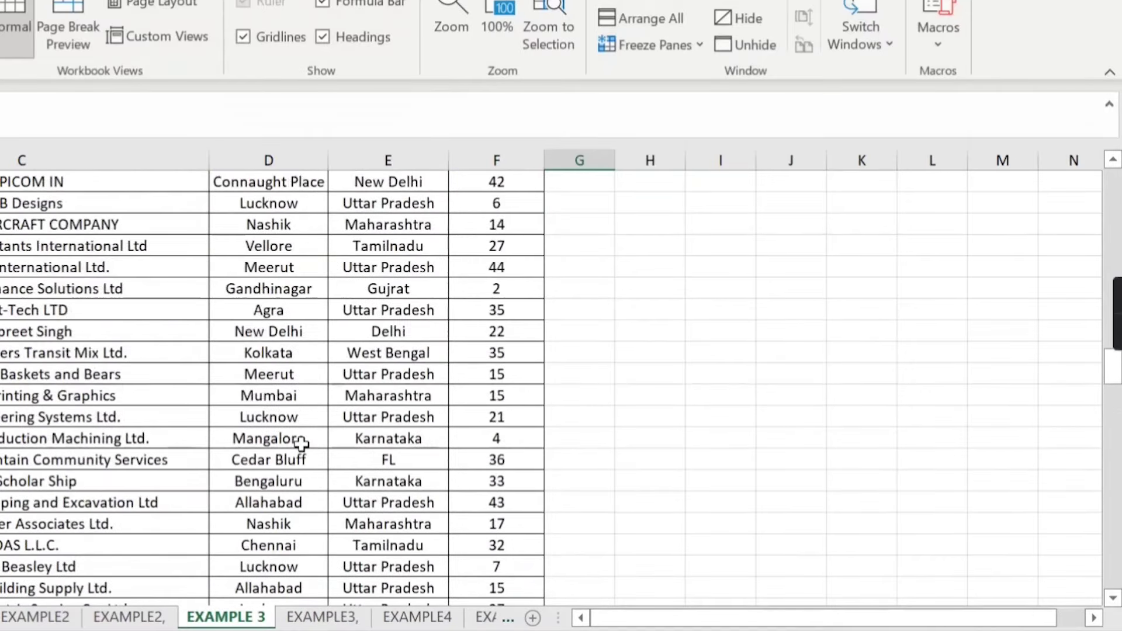
scroll(301, 443, up, 7)
scroll(300, 444, up, 7)
scroll(300, 444, up, 3)
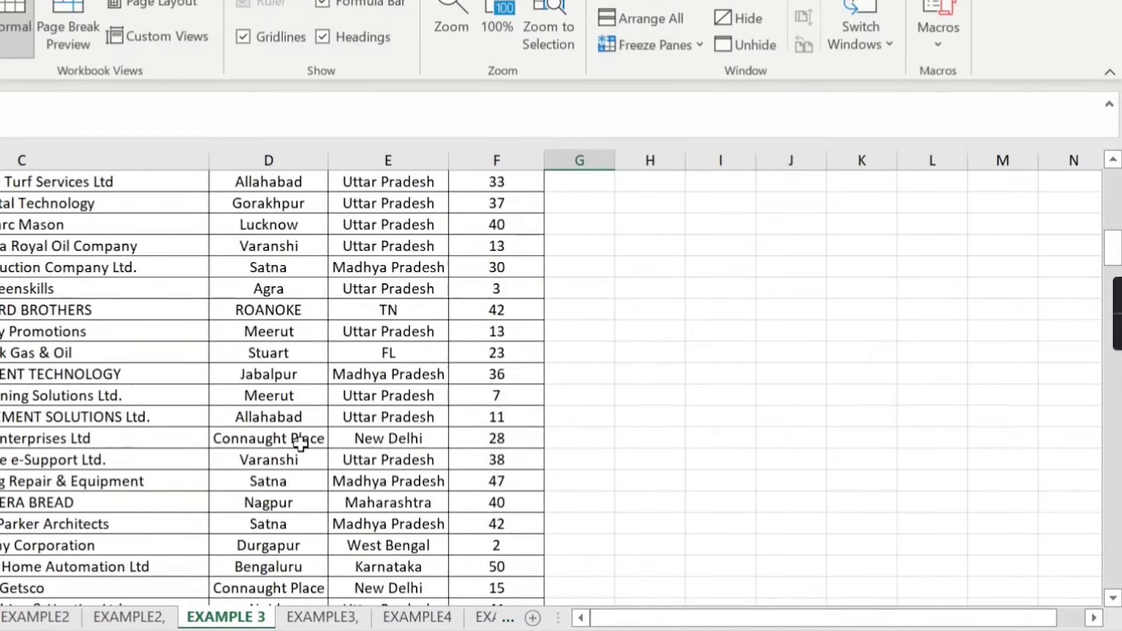
scroll(300, 446, up, 7)
scroll(300, 446, up, 2)
click(331, 623)
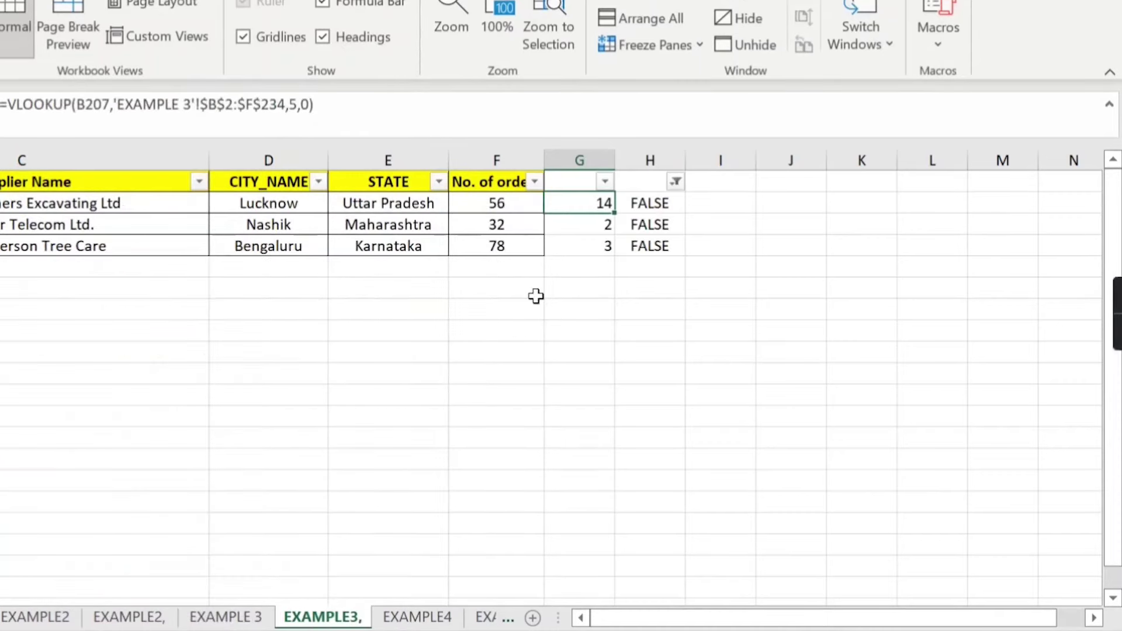
click(514, 202)
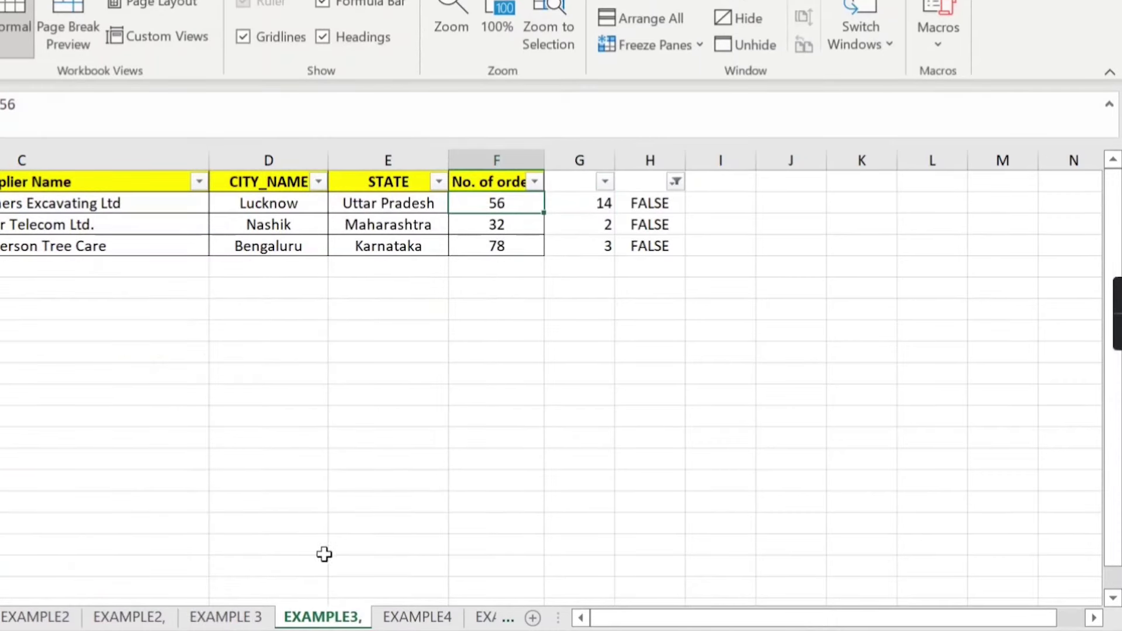
click(257, 617)
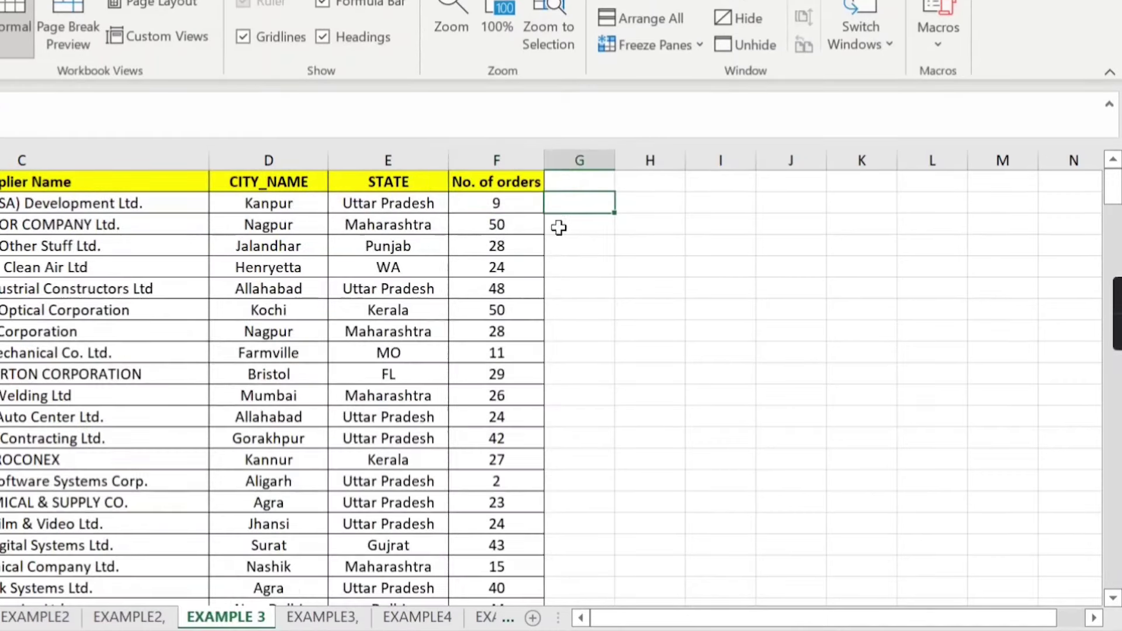
click(335, 616)
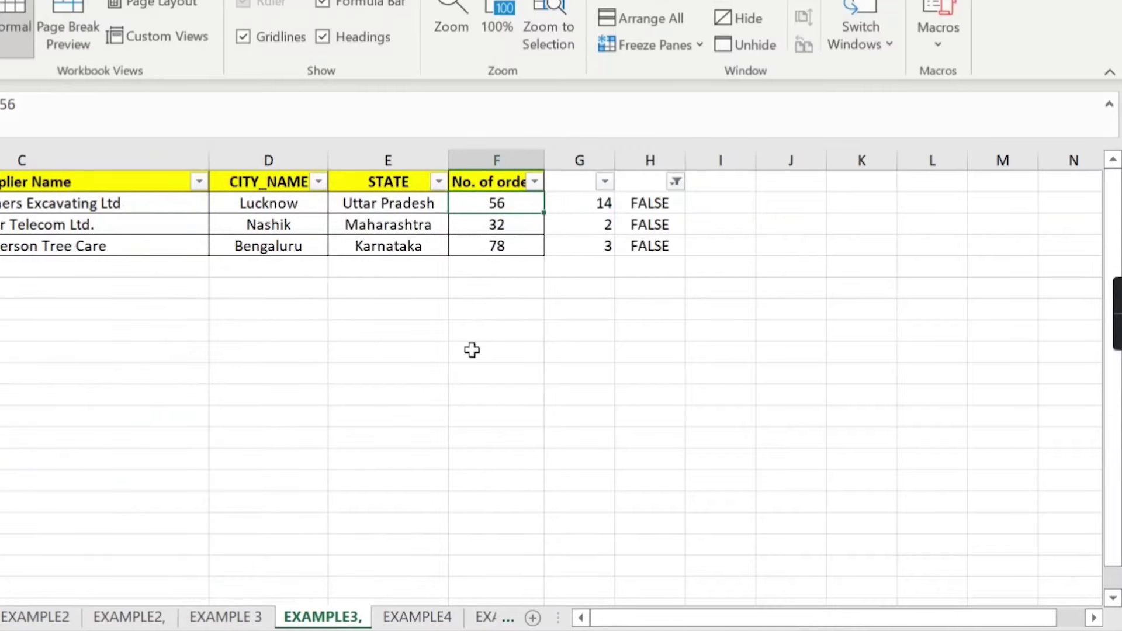
click(233, 617)
click(322, 616)
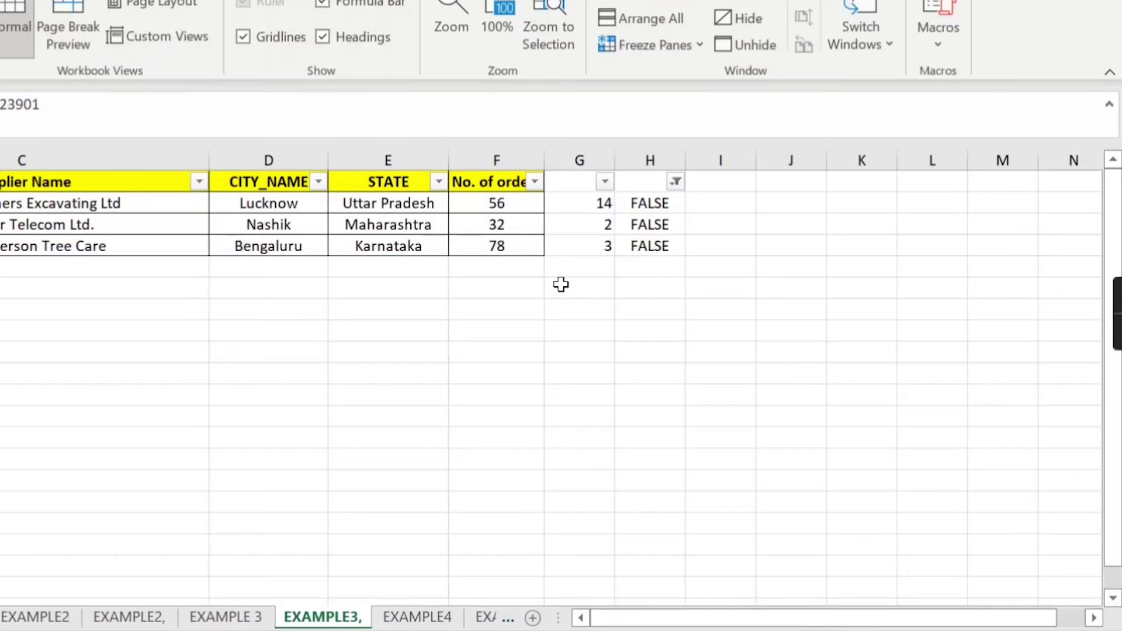
click(252, 615)
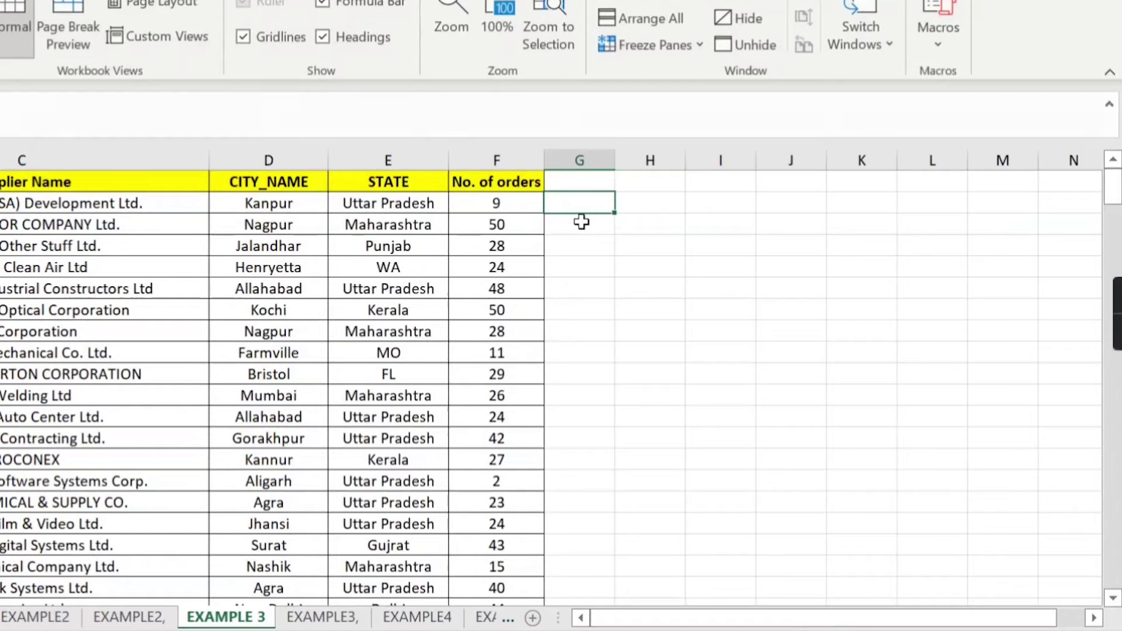
click(322, 618)
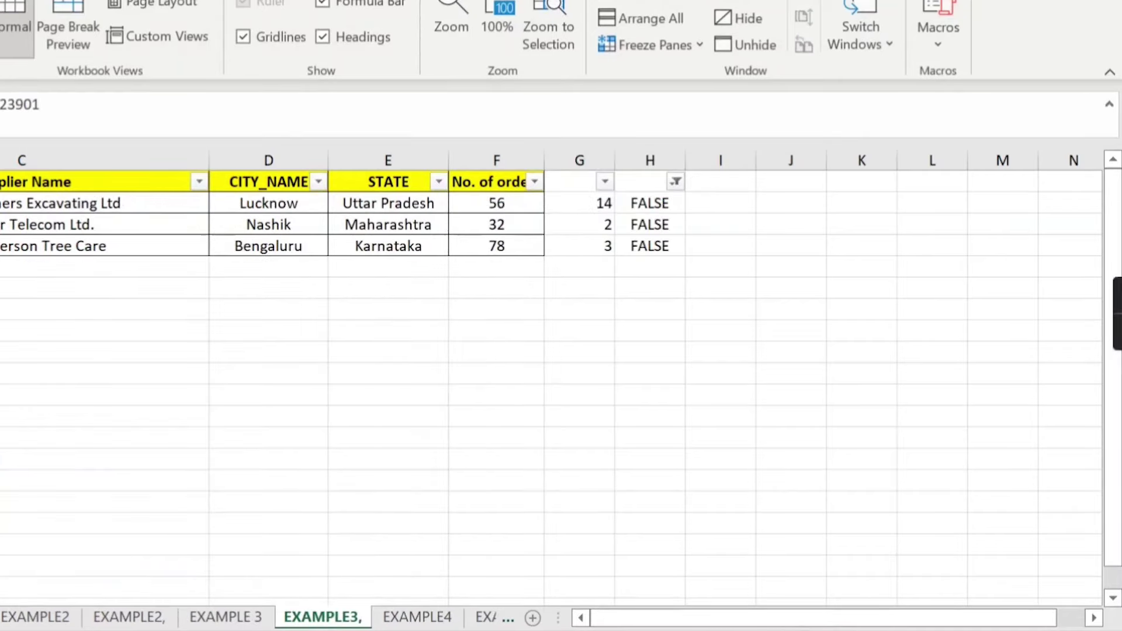
Find supplier code 23901 on EXAMPLE 3 and reach its order count cell.
click(225, 617)
click(170, 375)
key(ctrl+f)
key(Return)
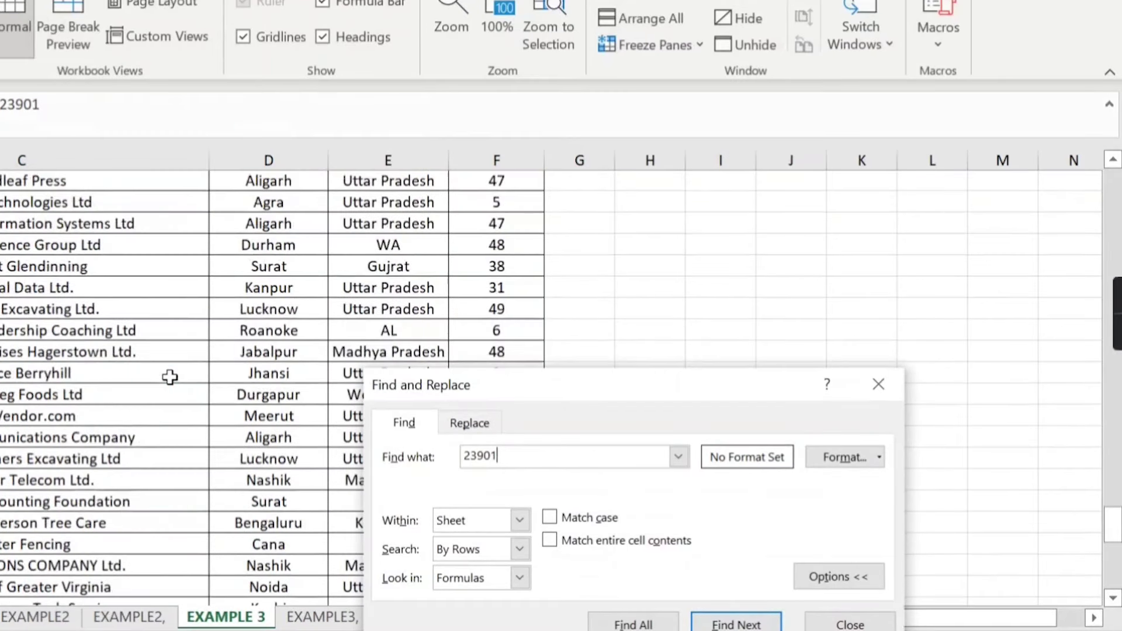
key(Escape)
key(Right)
key(Right)
key(Right)
key(Right)
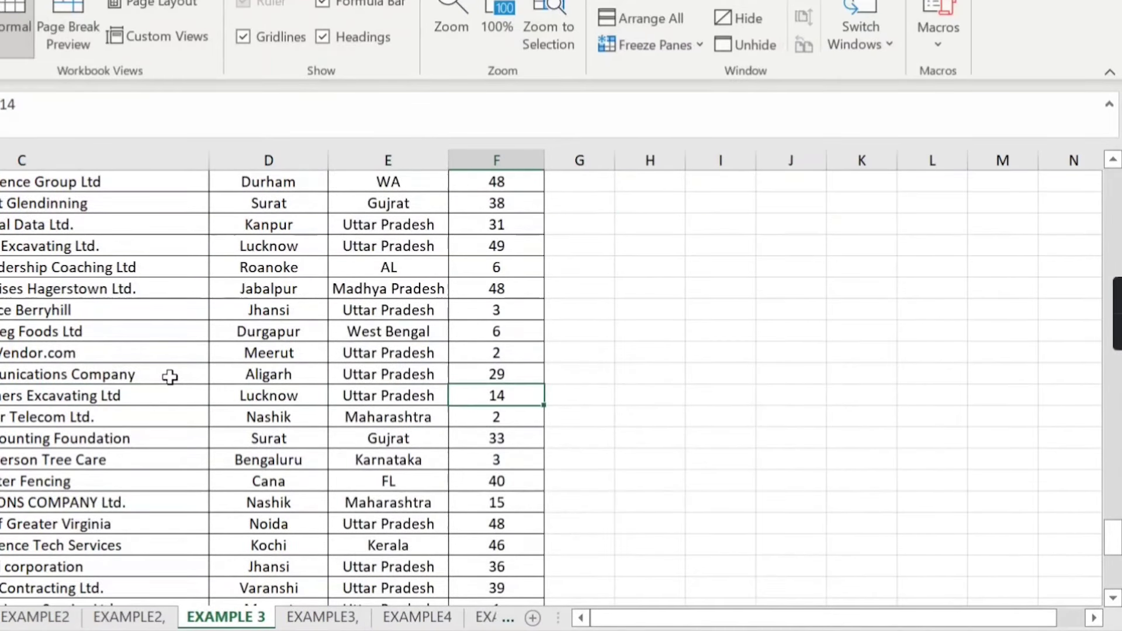
text(23901)
key(ctrl+z)
Copy 56 from EXAMPLE3, and paste it as Lucknow's order count on EXAMPLE 3.
click(322, 617)
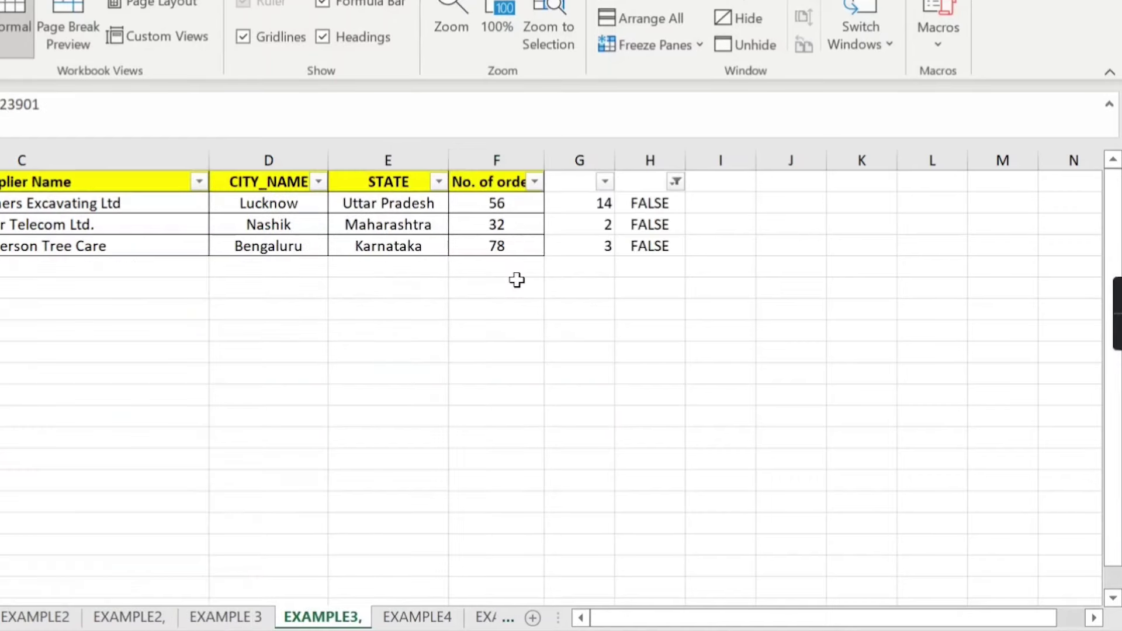
click(516, 201)
key(ctrl+c)
click(251, 617)
key(ctrl+v)
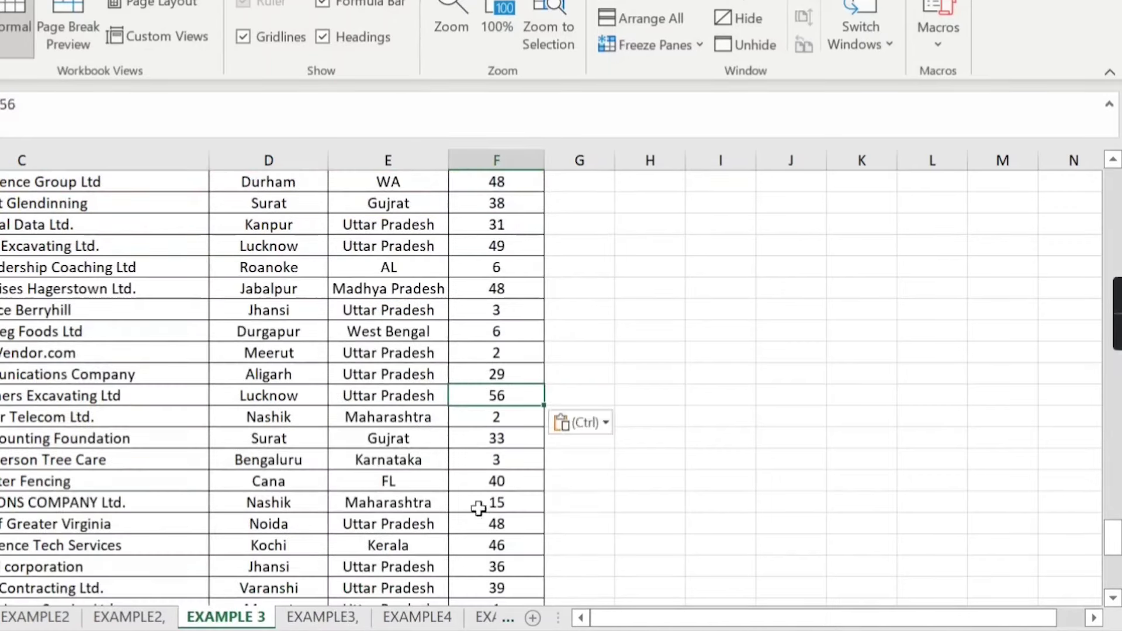
click(323, 615)
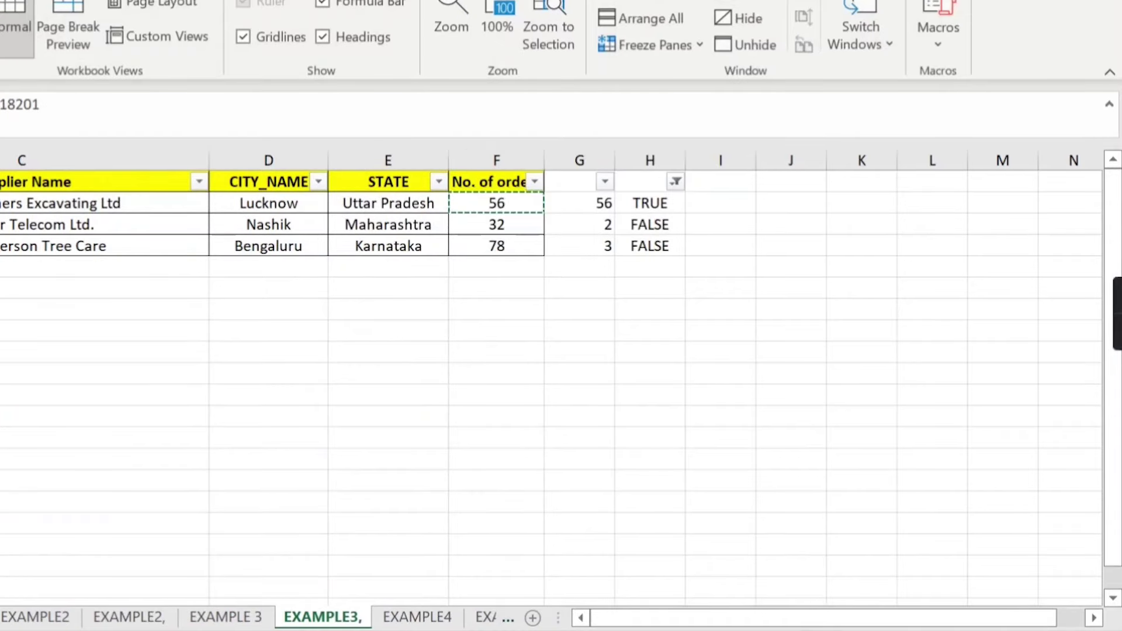
Find supplier code 20708 on EXAMPLE 3, undoing an accidental edit to Surat.
click(225, 617)
drag(220, 441, 223, 422)
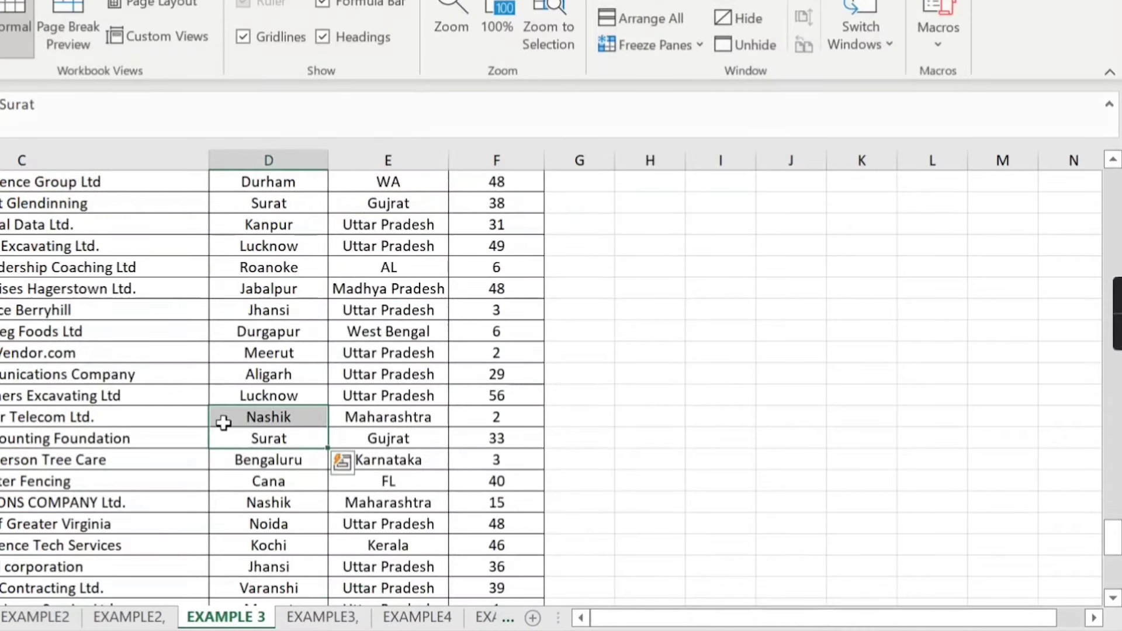
key(ctrl+f)
key(Return)
key(Return)
key(Escape)
text(`)
key(Right)
key(ctrl+z)
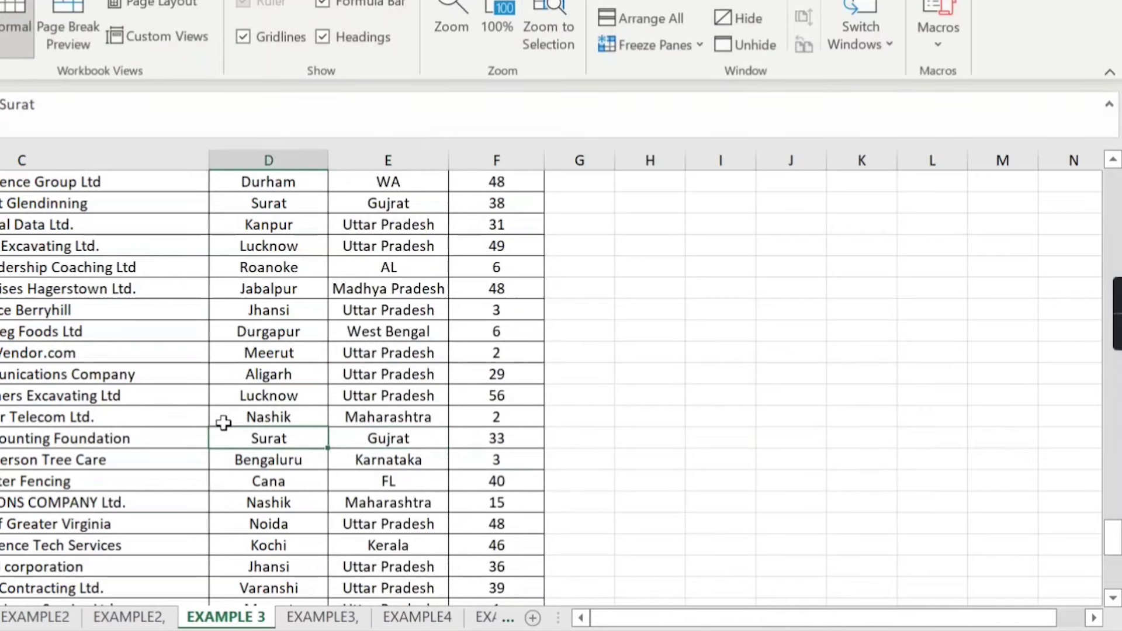
key(ctrl+f)
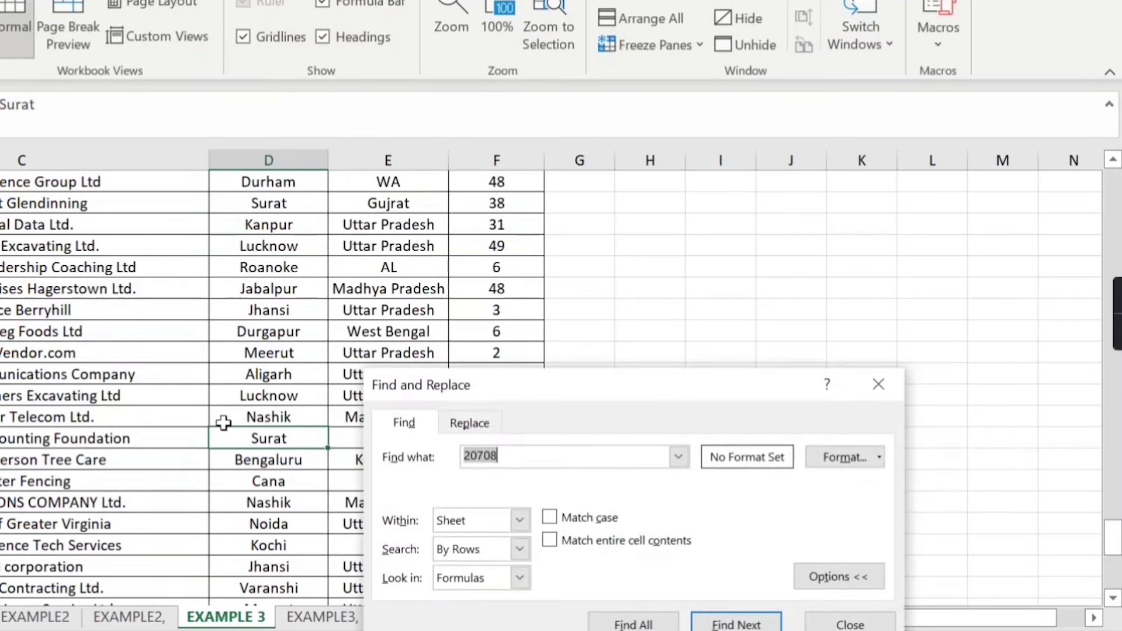
key(Return)
key(Escape)
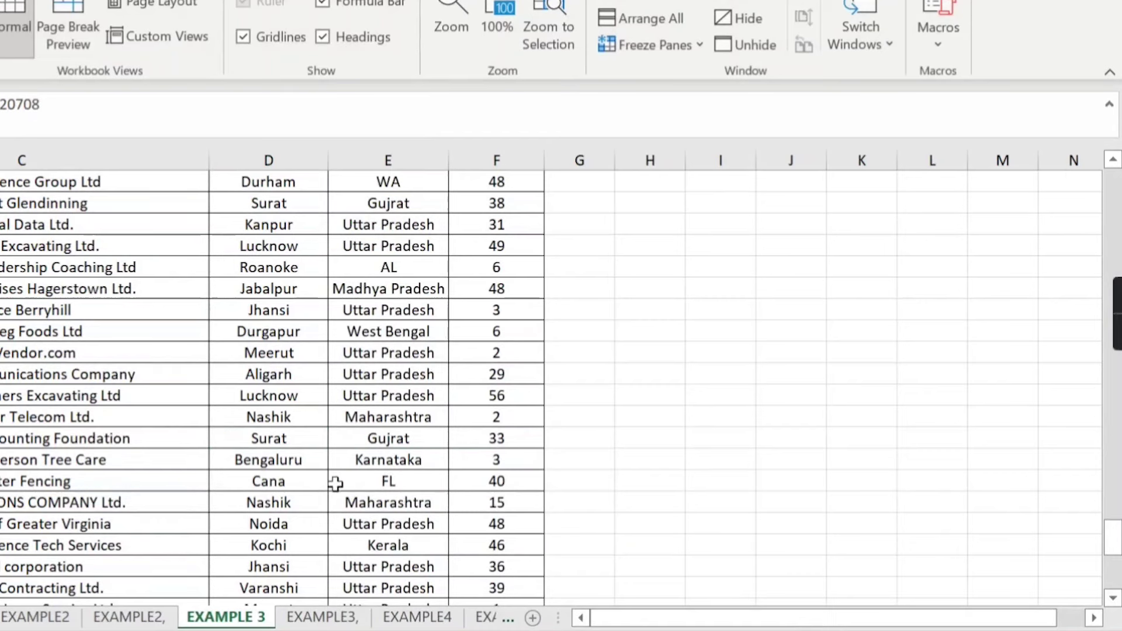
key(Right)
key(Right)
key(Right)
key(Right)
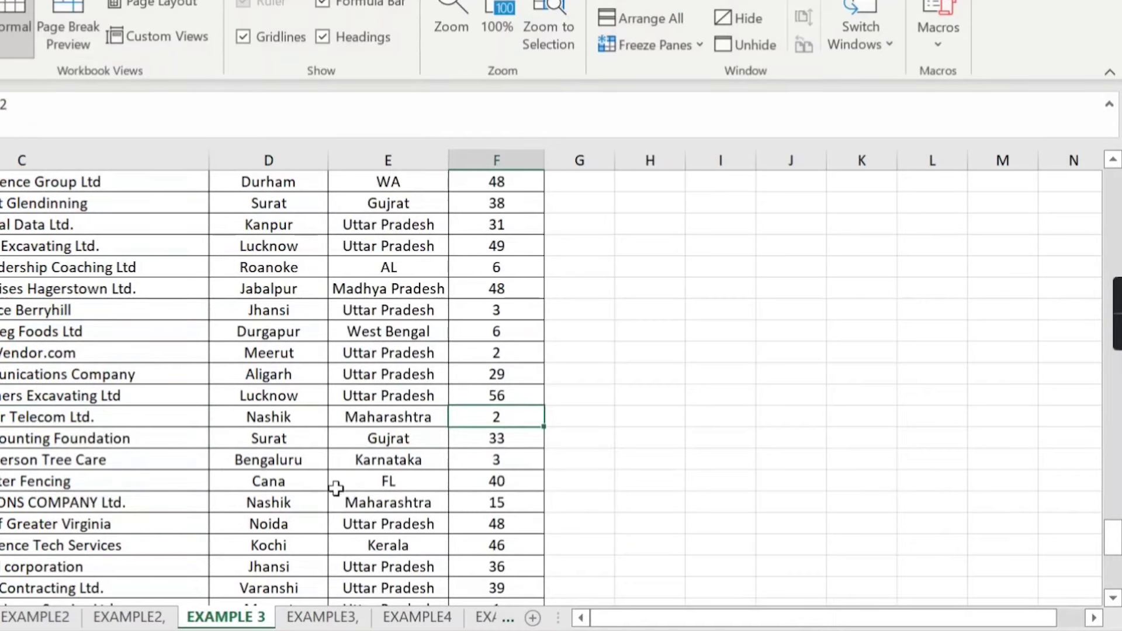
Paste 32 from EXAMPLE3, over Nashik's order count of 2 on EXAMPLE 3.
click(310, 618)
click(500, 228)
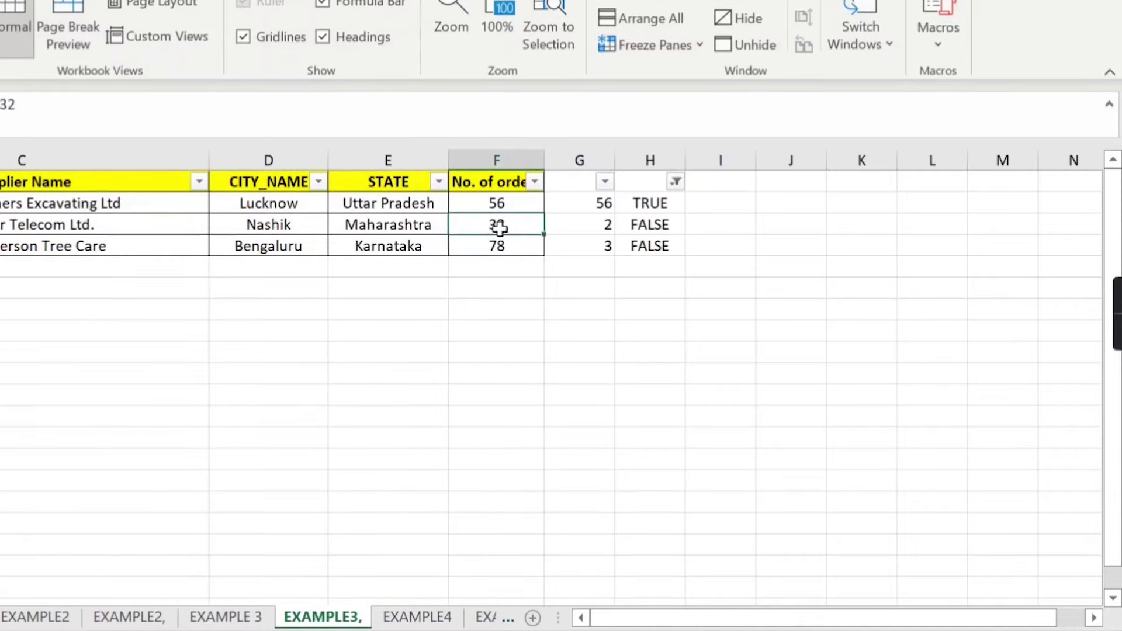
click(260, 617)
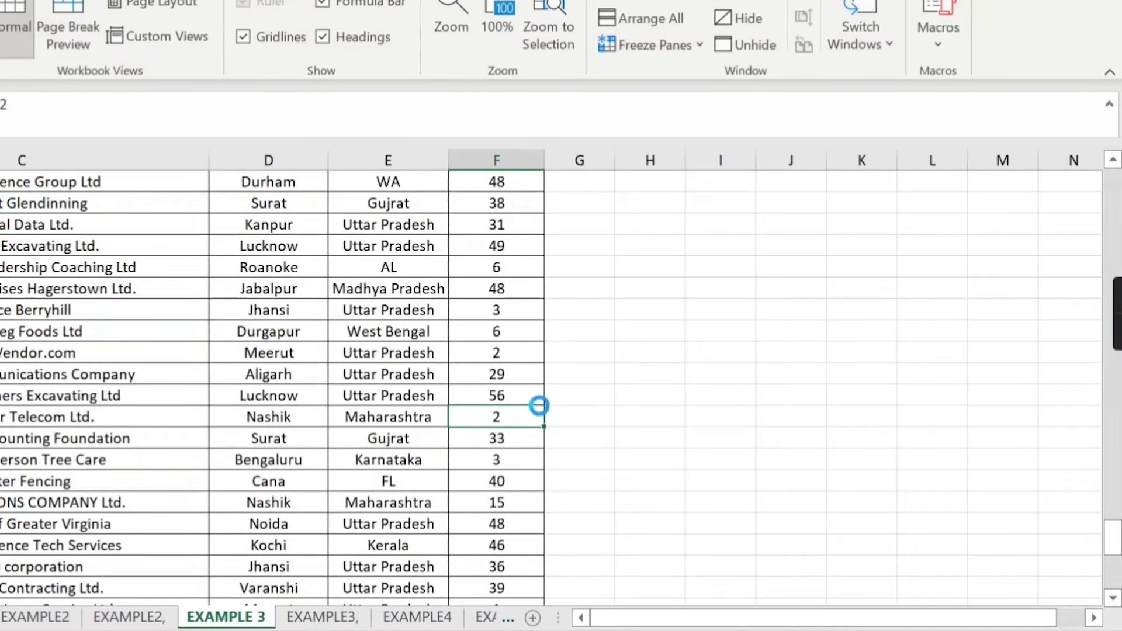
key(ctrl+v)
click(315, 618)
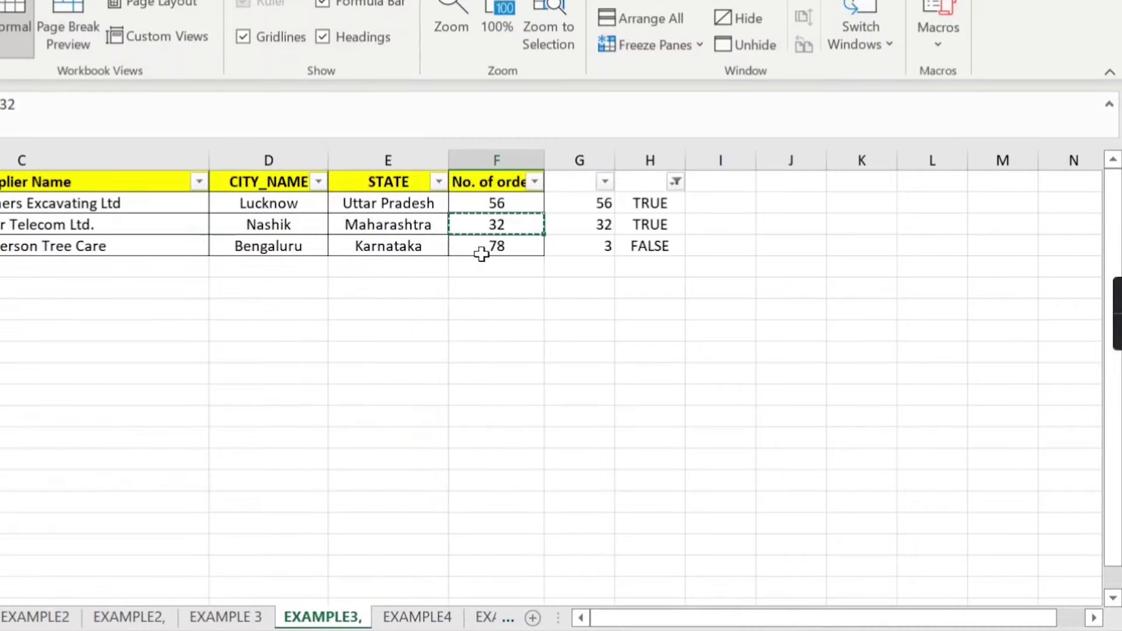
click(481, 253)
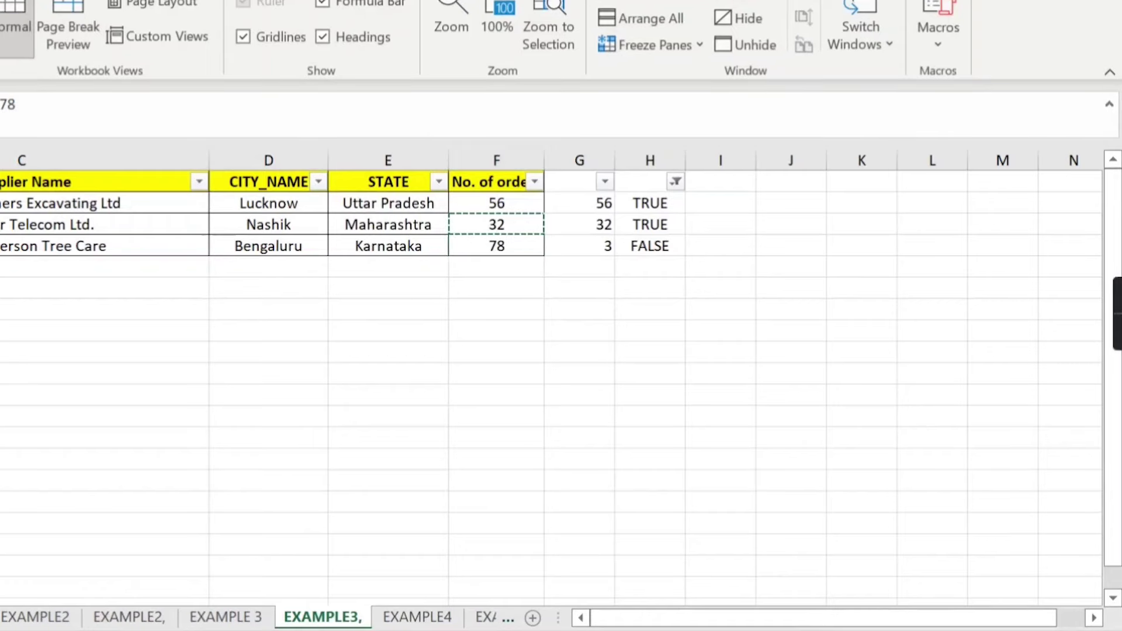
Find supplier code 18201 (Bengaluru) on EXAMPLE 3.
key(Home)
key(Escape)
click(240, 618)
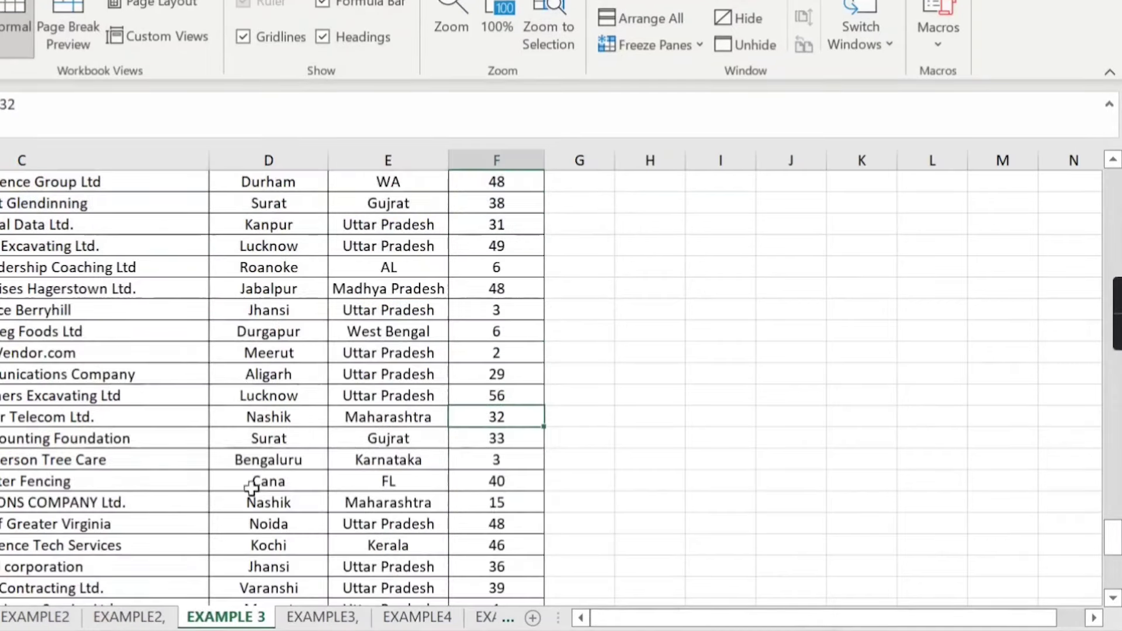
click(252, 393)
key(ctrl+f)
key(Return)
key(Escape)
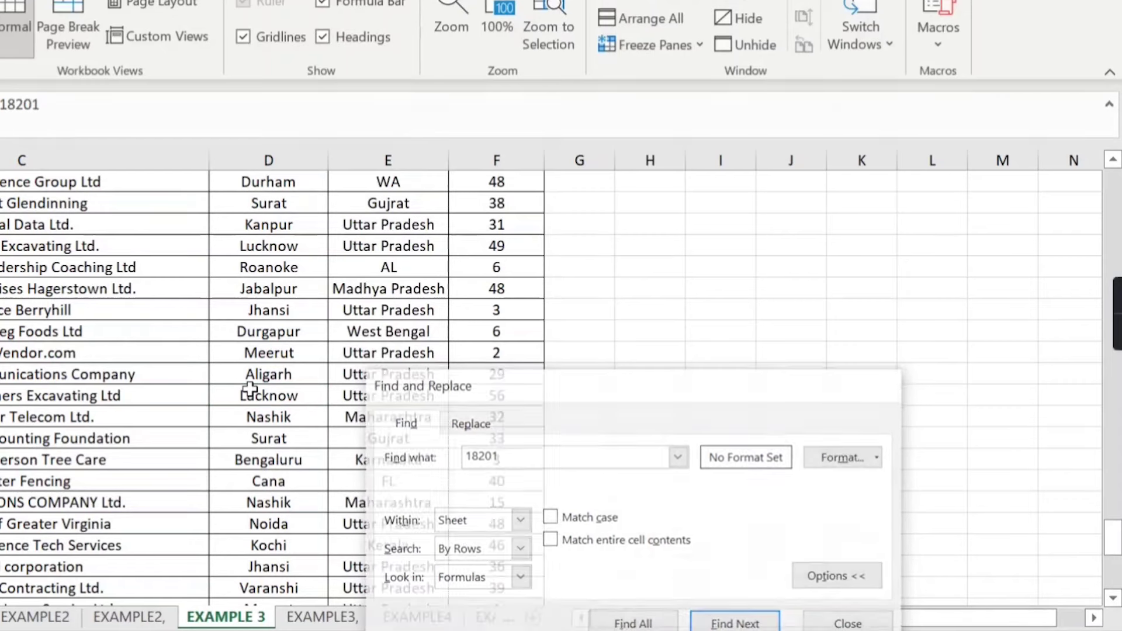
key(ctrl+Page_Down)
Copy 78 from EXAMPLE3, and paste it over Bengaluru's order count of 3.
click(584, 250)
click(538, 247)
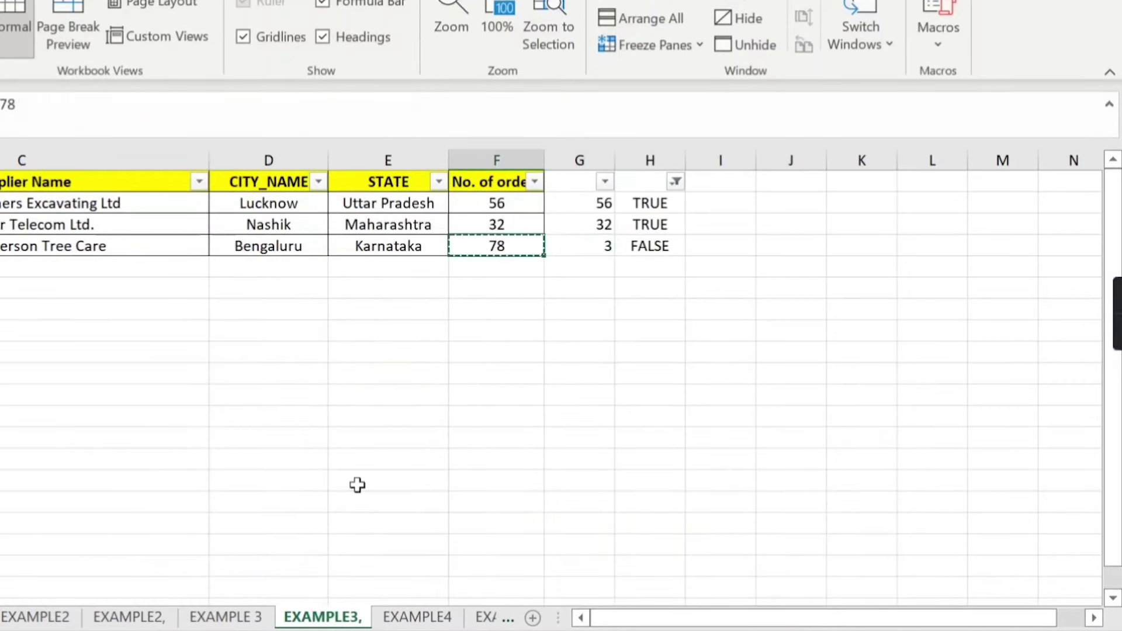
click(226, 616)
key(ctrl+v)
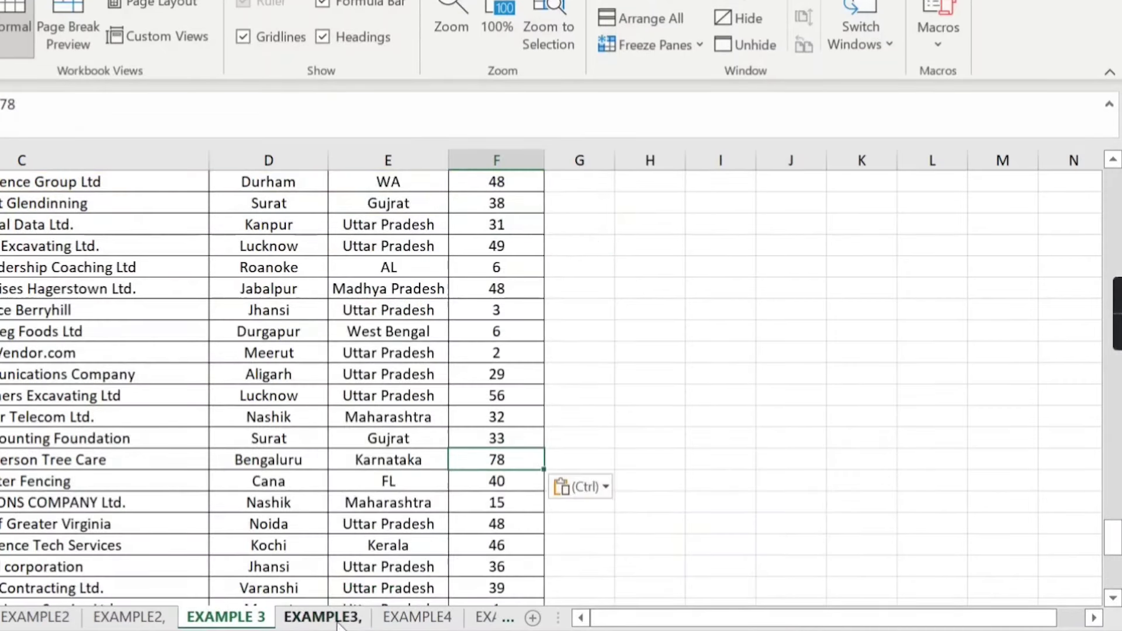
click(322, 617)
Verify all three column H checks on EXAMPLE3, now read TRUE.
drag(660, 201, 656, 245)
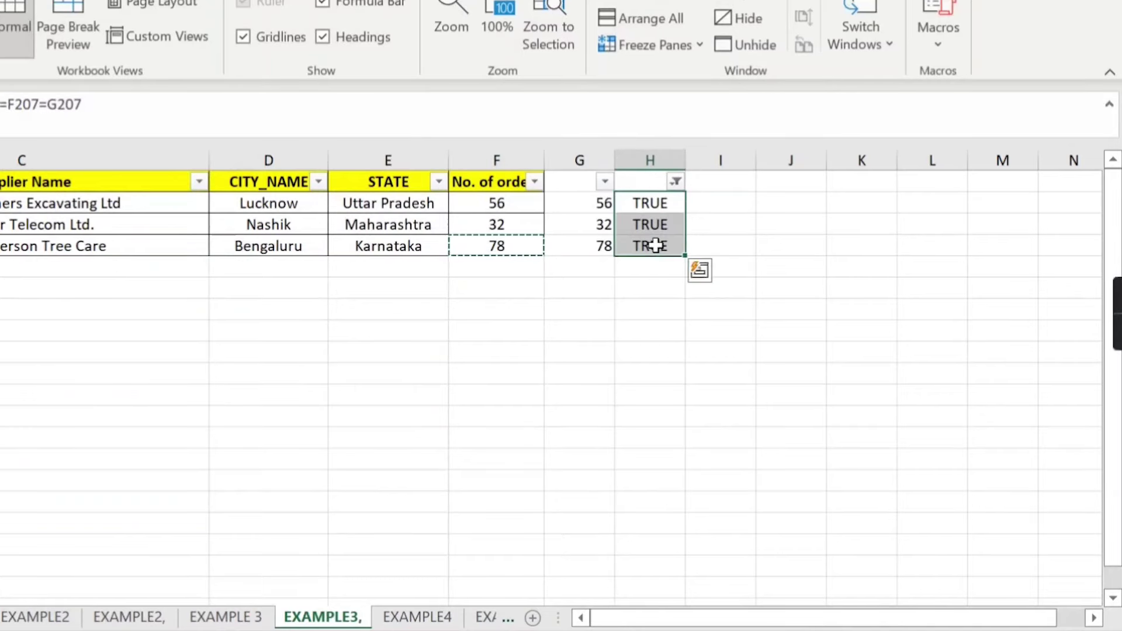
click(226, 616)
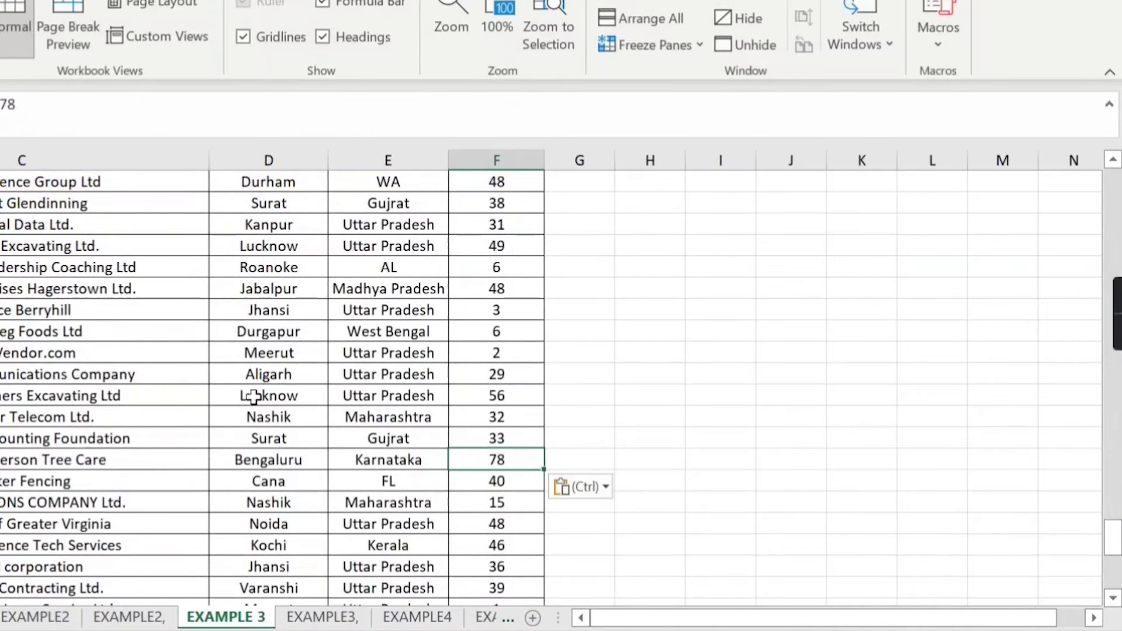
click(342, 618)
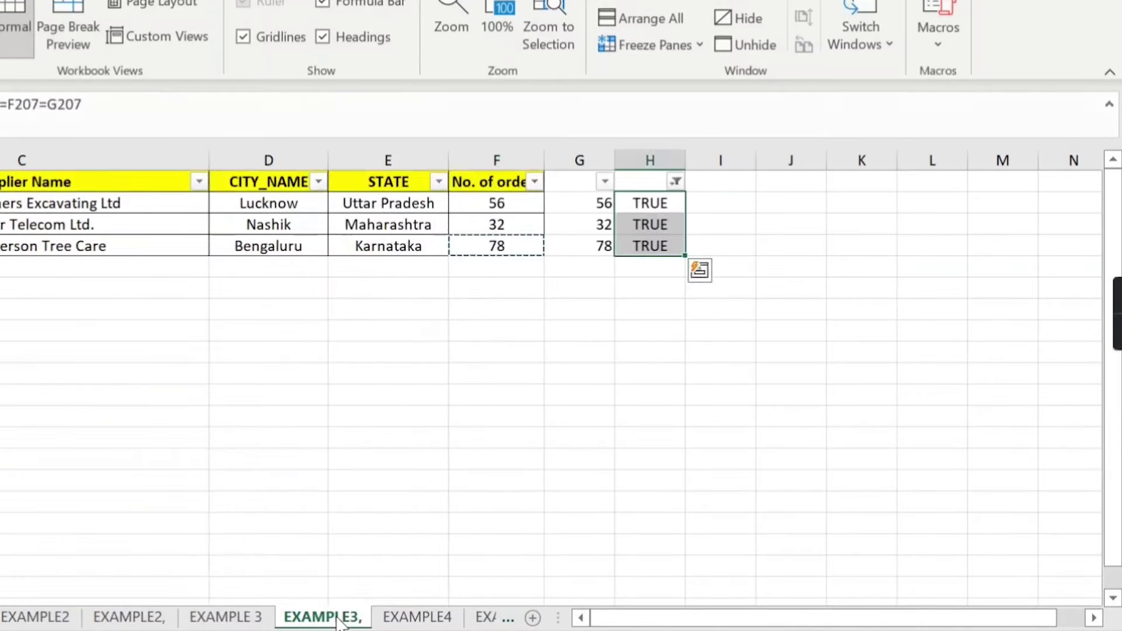
click(228, 618)
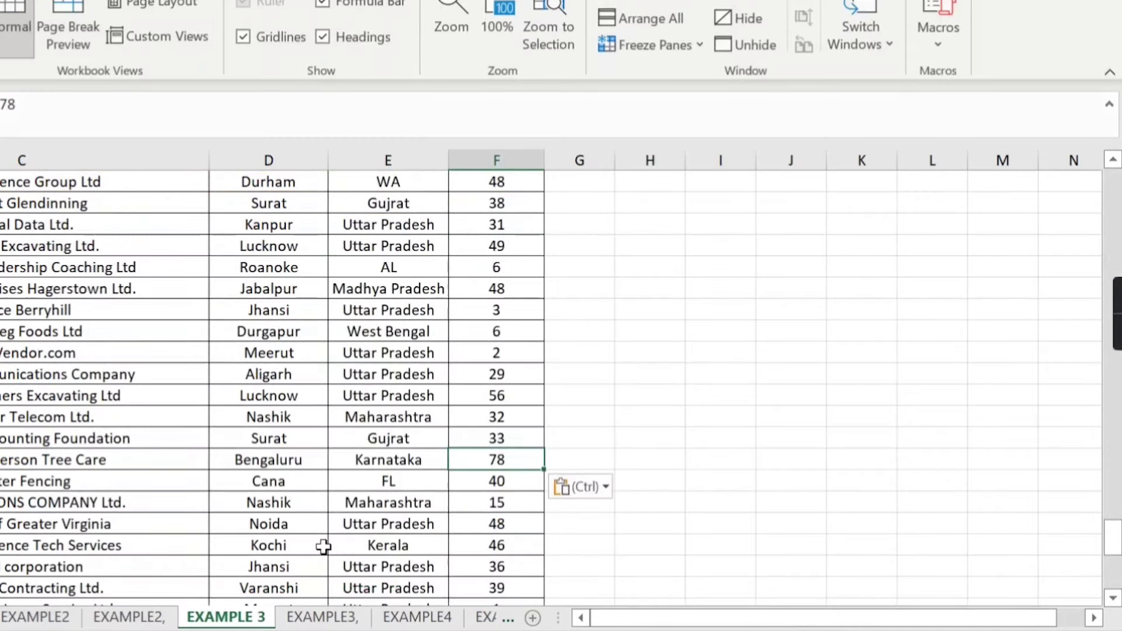
click(337, 616)
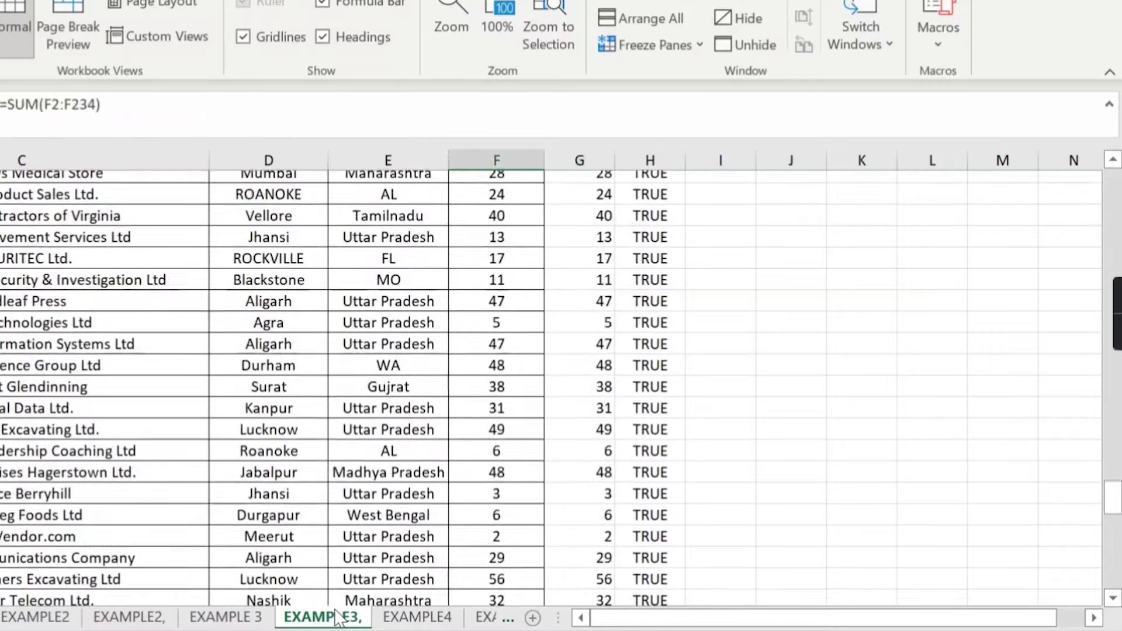
Check the 6362 order total on EXAMPLE 3 against EXAMPLE3,.
key(Down)
click(217, 616)
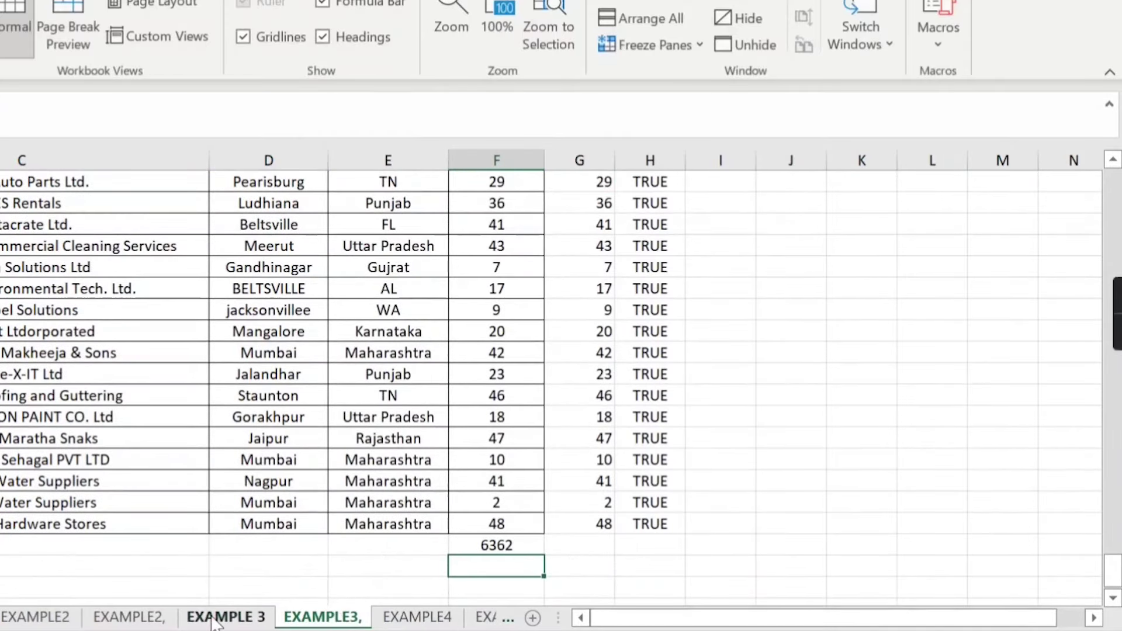
key(Up)
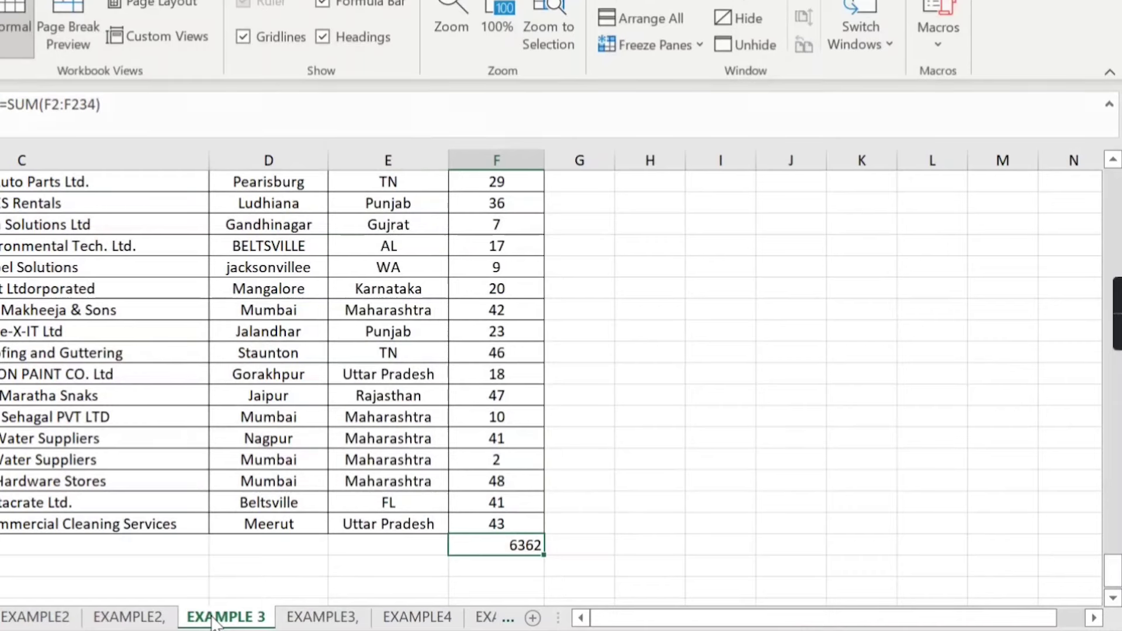
key(ctrl+Page_Down)
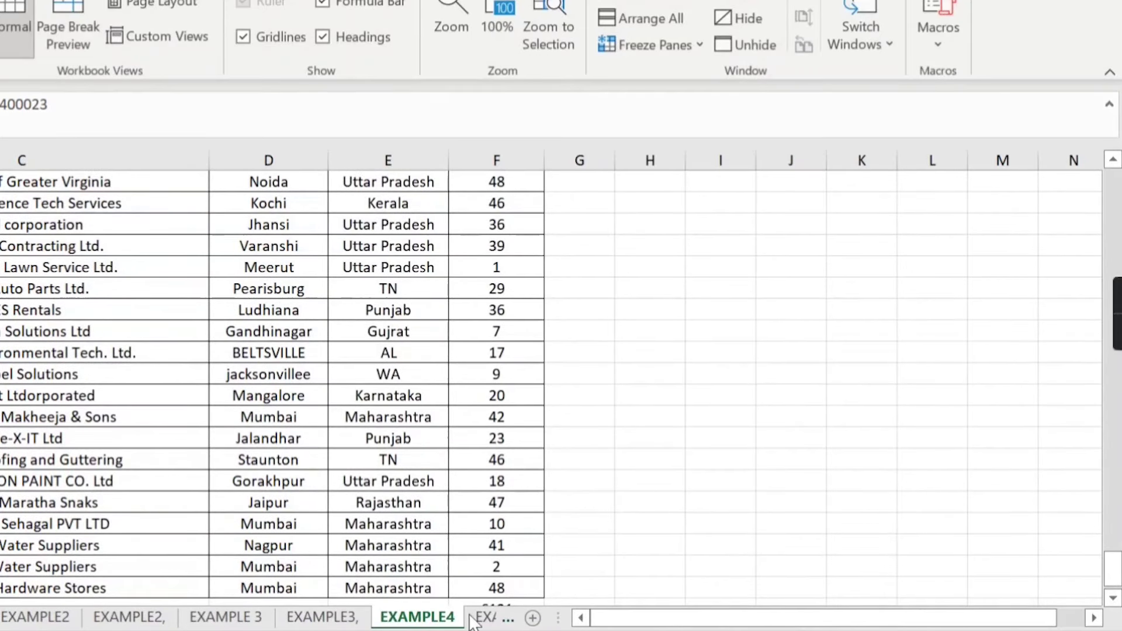
Check EXAMPLE4's 6131 orders total and compare it with the EXAMPLE4, sheet.
click(485, 617)
click(69, 269)
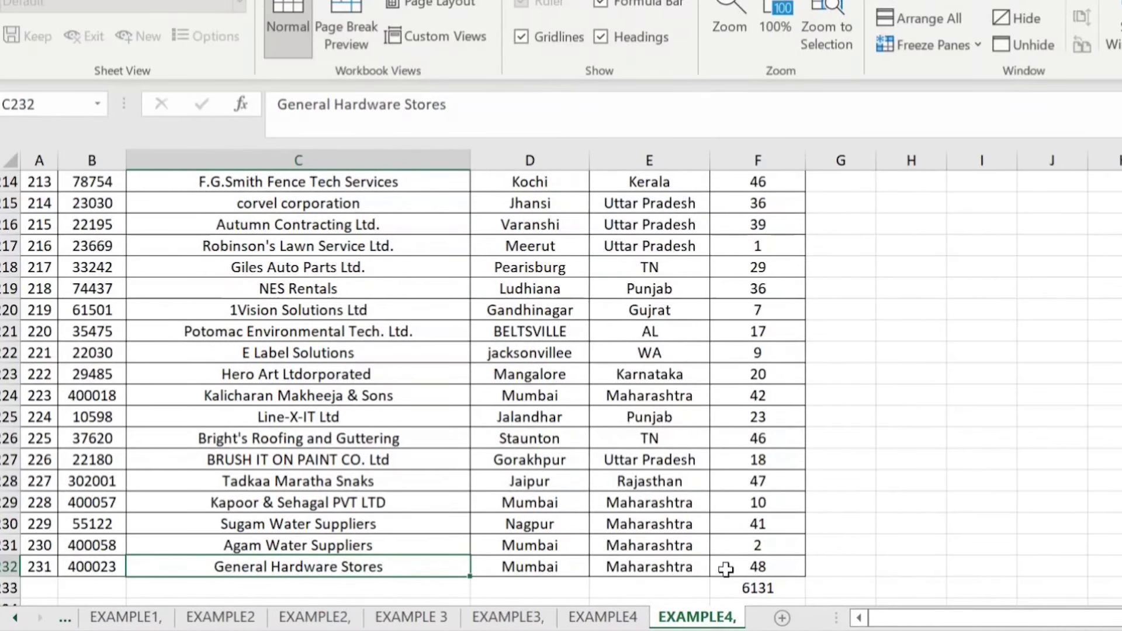
key(ctrl+Page_Up)
click(730, 471)
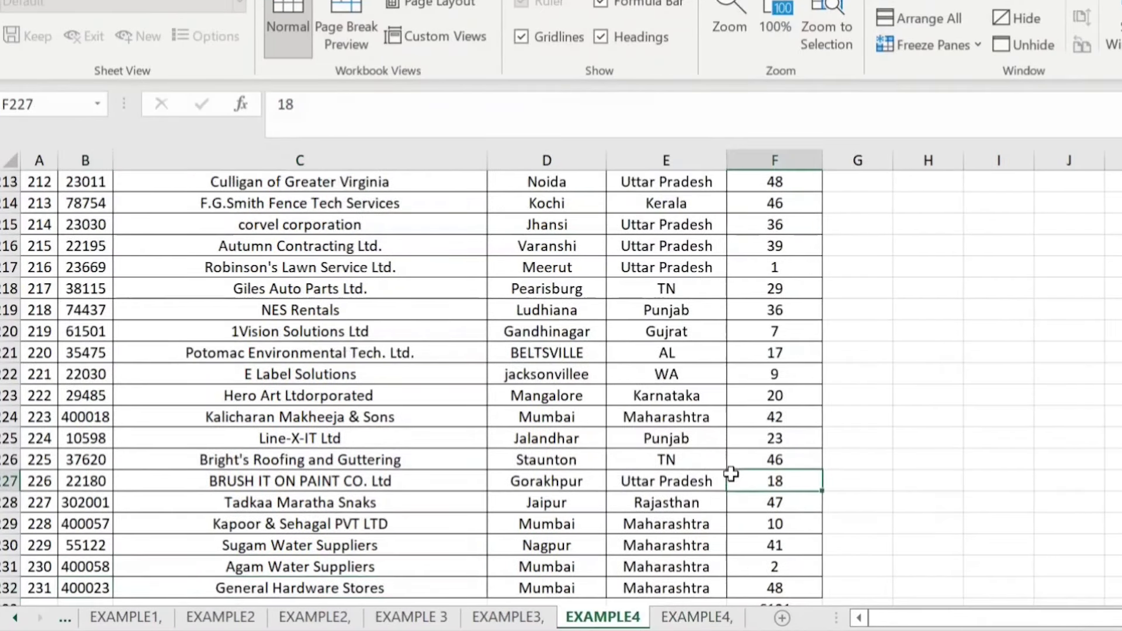
key(ctrl+Down)
key(Down)
key(Up)
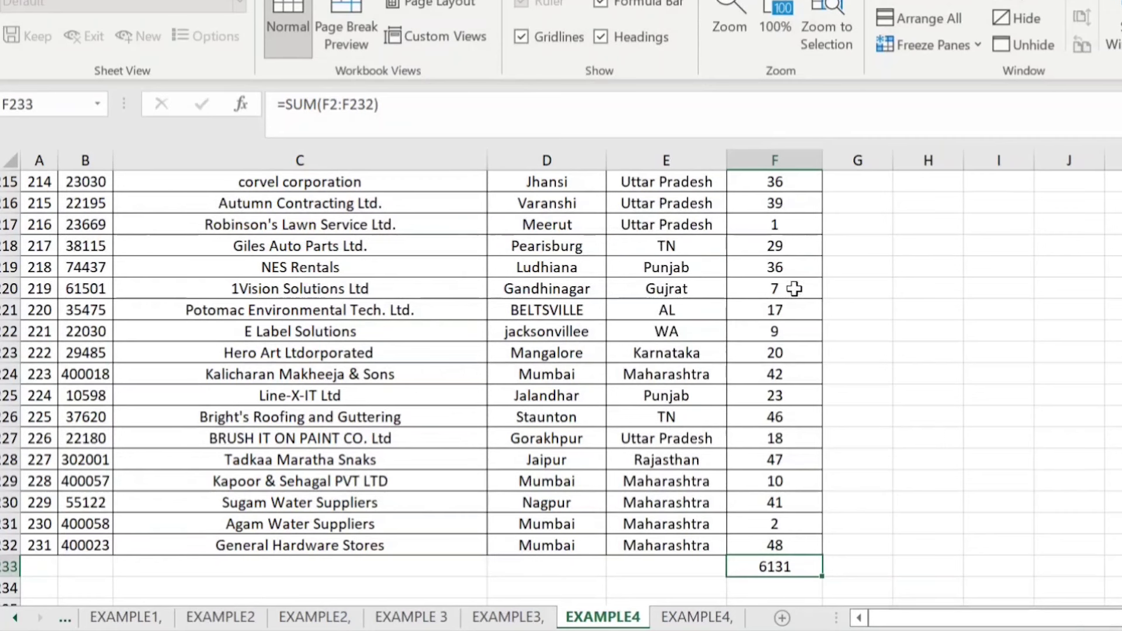
click(714, 618)
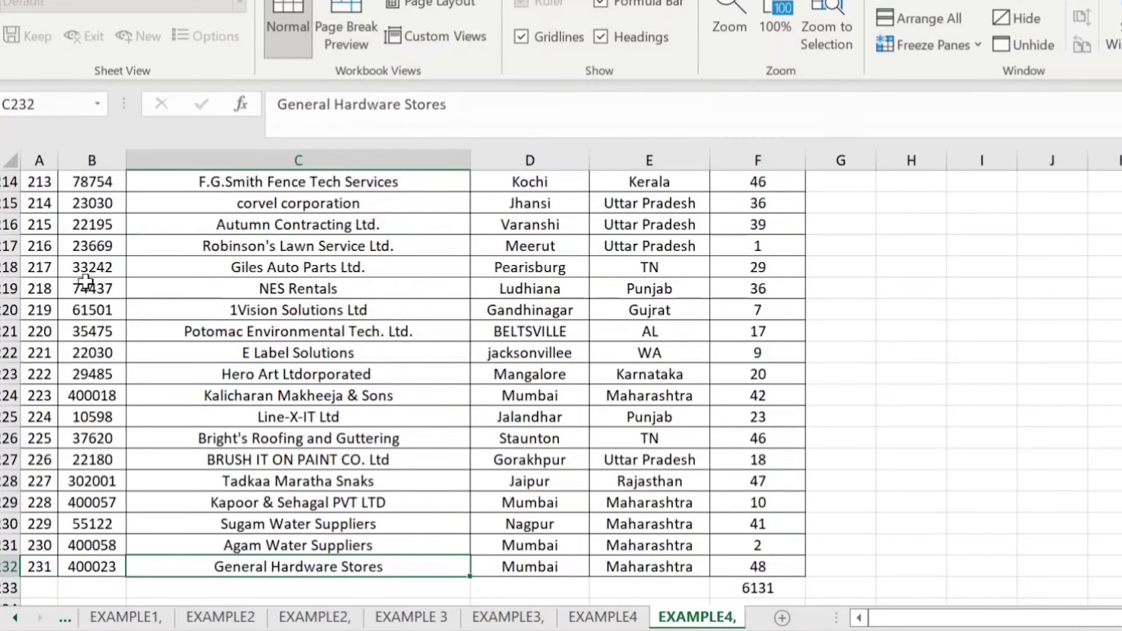
click(647, 618)
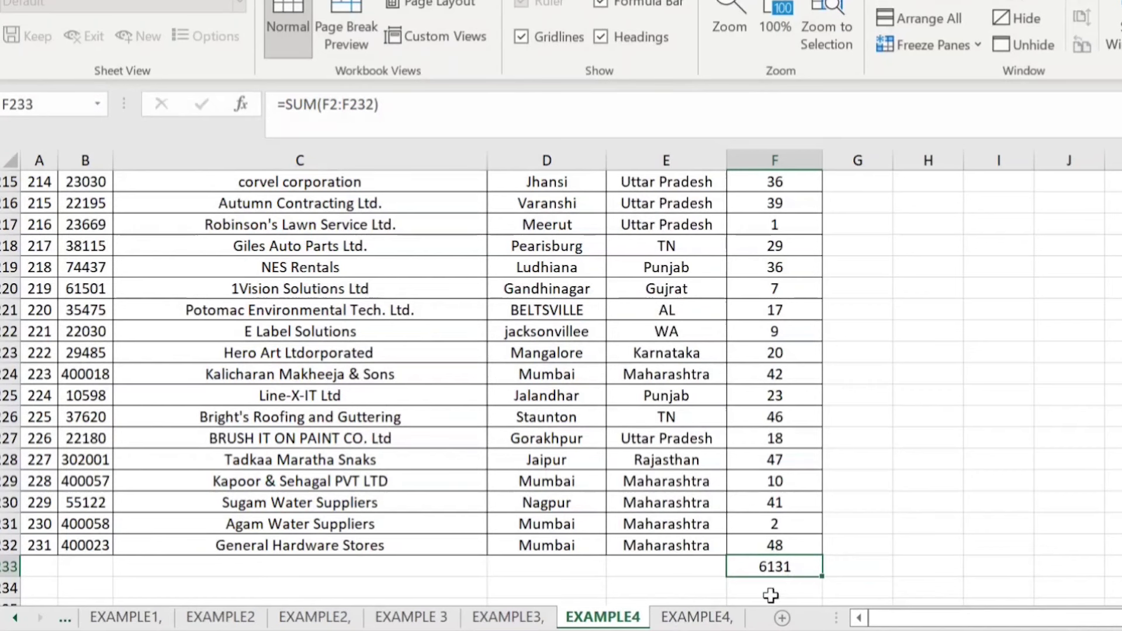
click(696, 617)
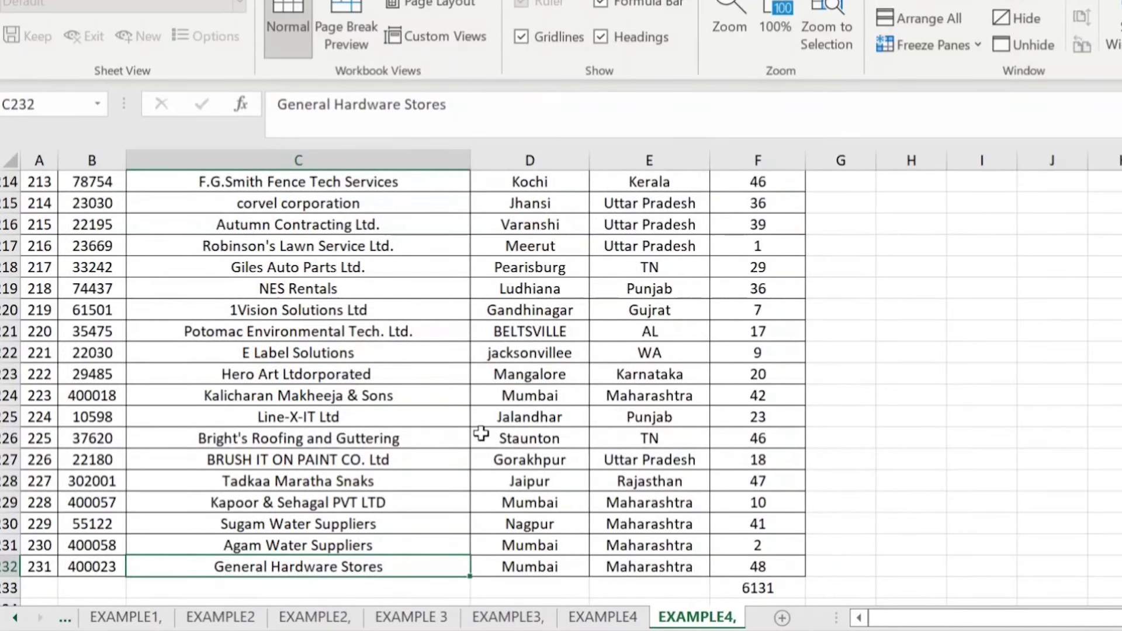
Select the empty cell G2 beside the first order row on EXAMPLE4.
click(602, 617)
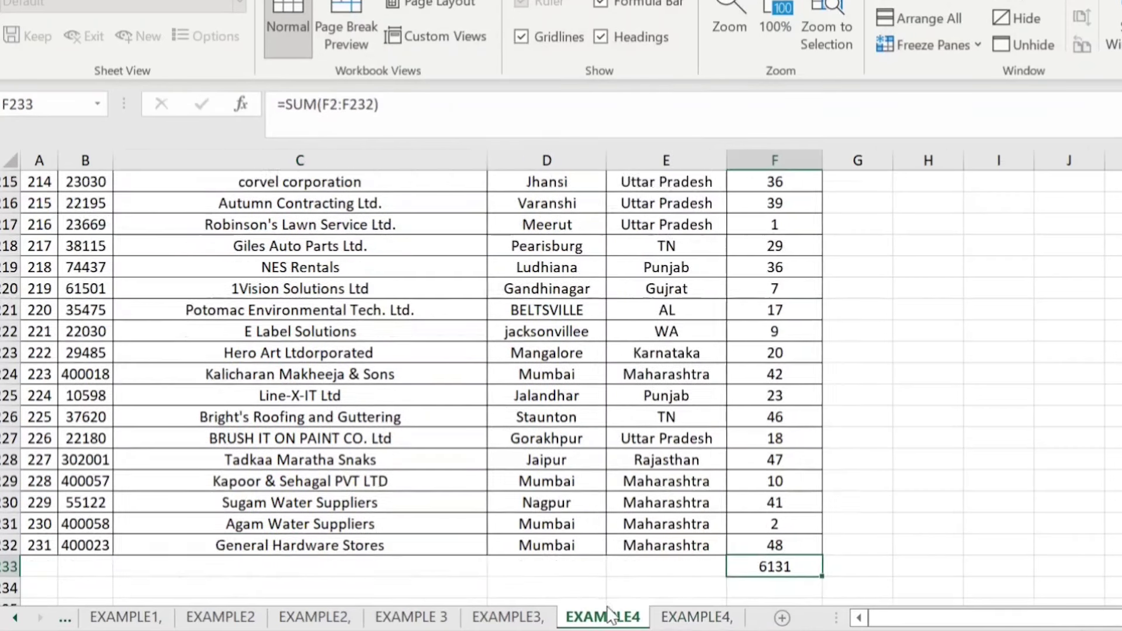
scroll(786, 321, down, 1)
click(783, 322)
key(ctrl+Up)
key(Down)
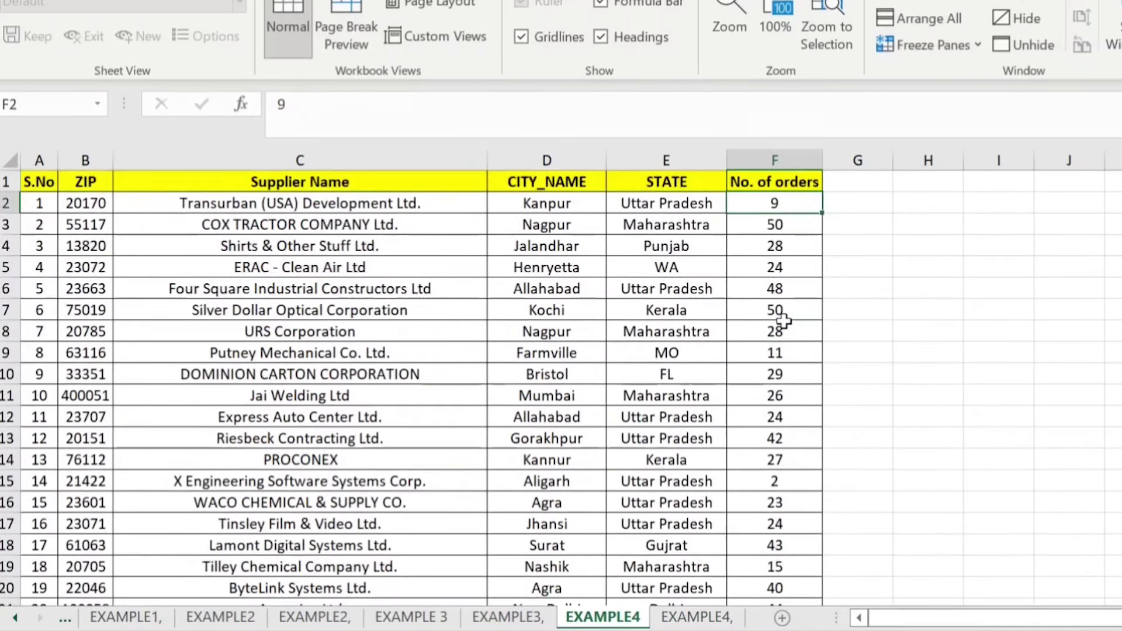
key(Right)
Build =VLOOKUP(B2,'EXAMPLE4,'!B2:F232,5,0) in G2.
text(=VLOOKUP()
key(ctrl+Left)
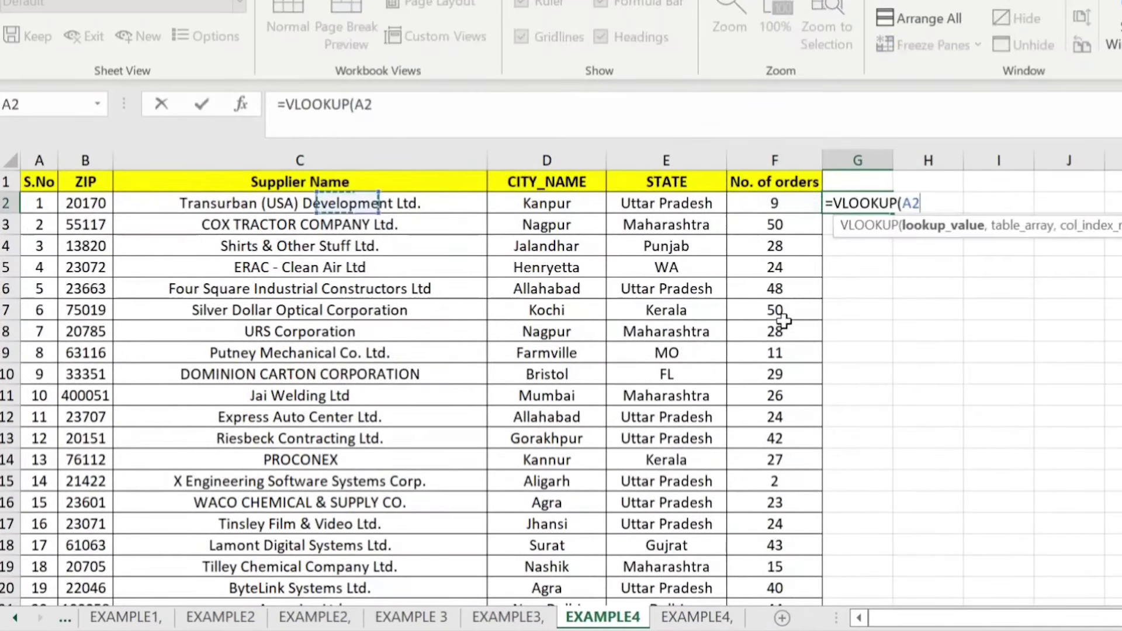
key(Right)
text(,)
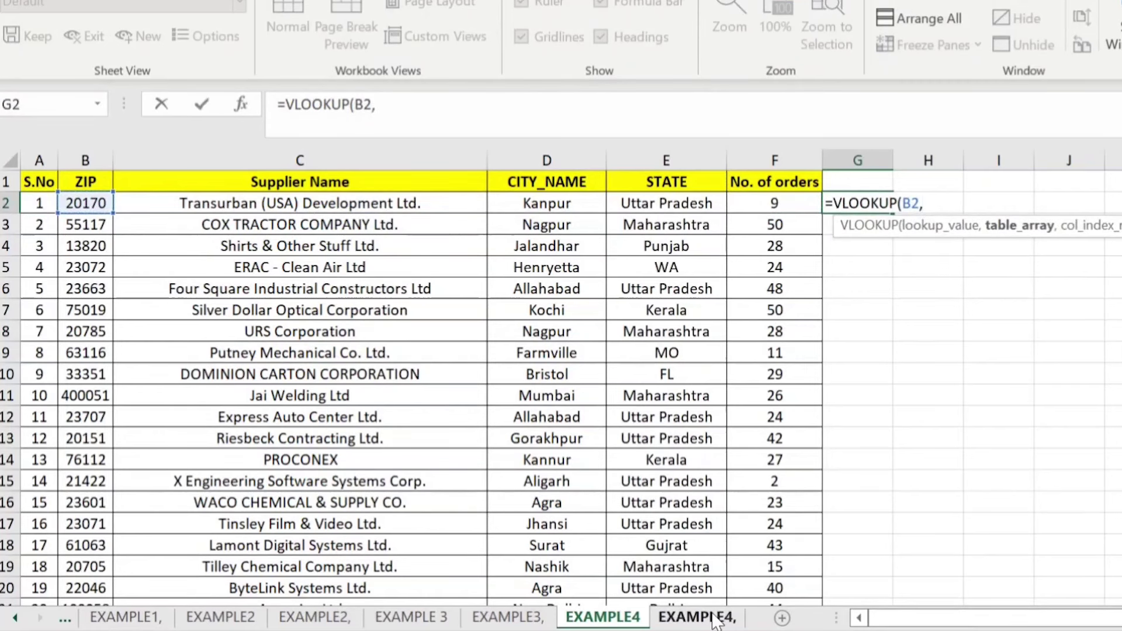
click(714, 618)
key(ctrl+Up)
key(Right)
key(Down)
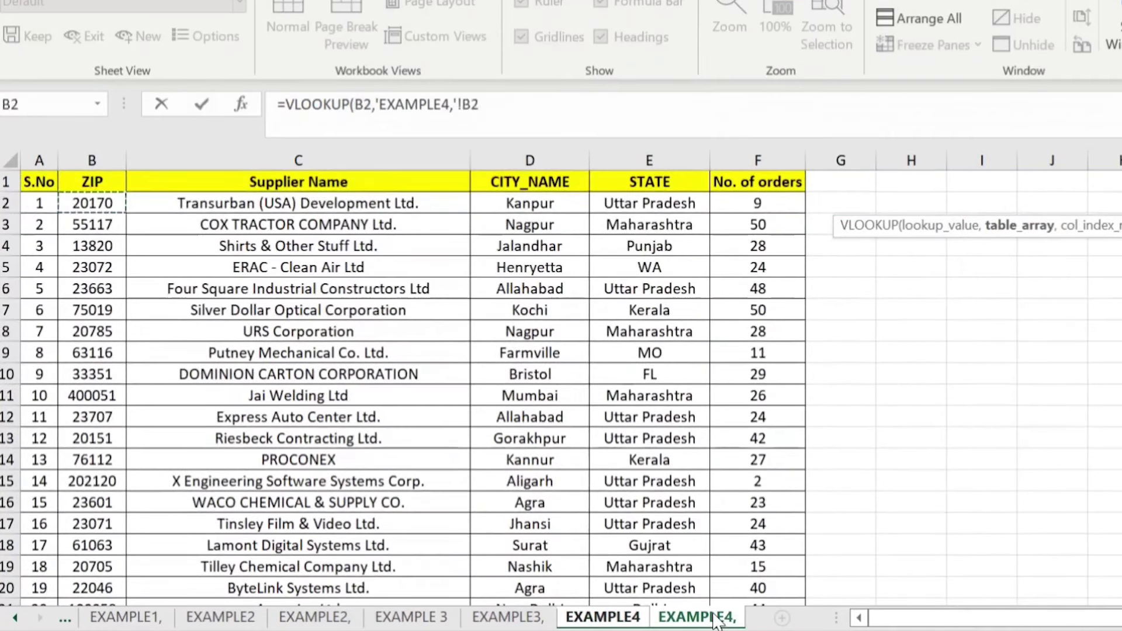
key(shift+Right)
key(shift+Right)
key(shift+Right)
key(shift+Right)
key(ctrl+shift+Down)
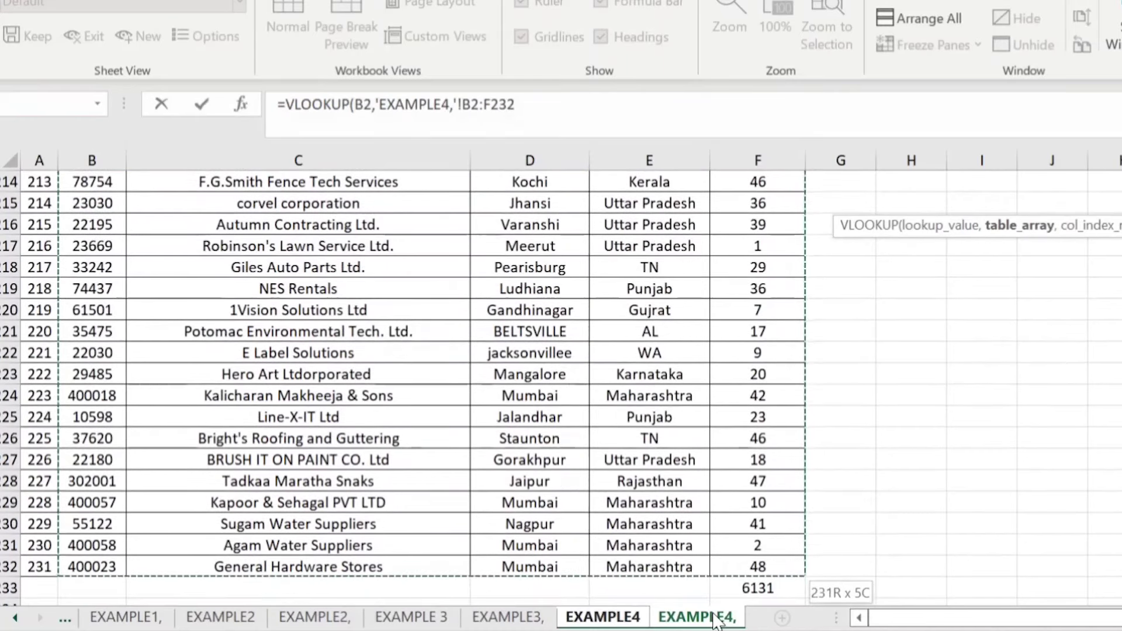
text(,5,0)
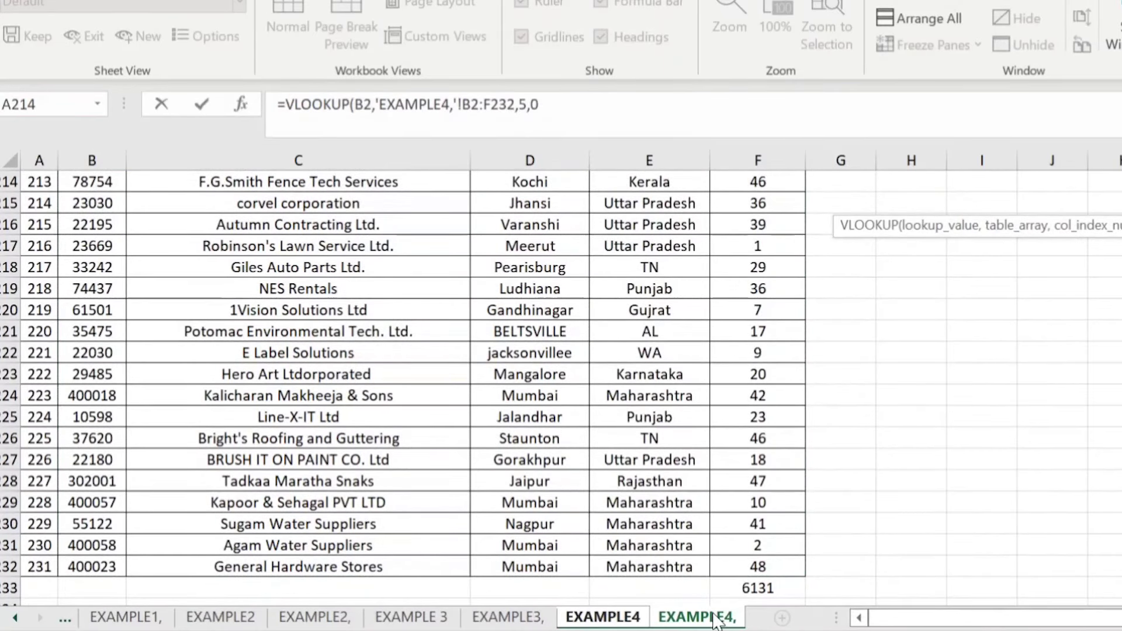
Make the lookup range absolute ($B$2:$F$232) and commit, returning 9 orders.
drag(462, 103, 516, 111)
key(F4)
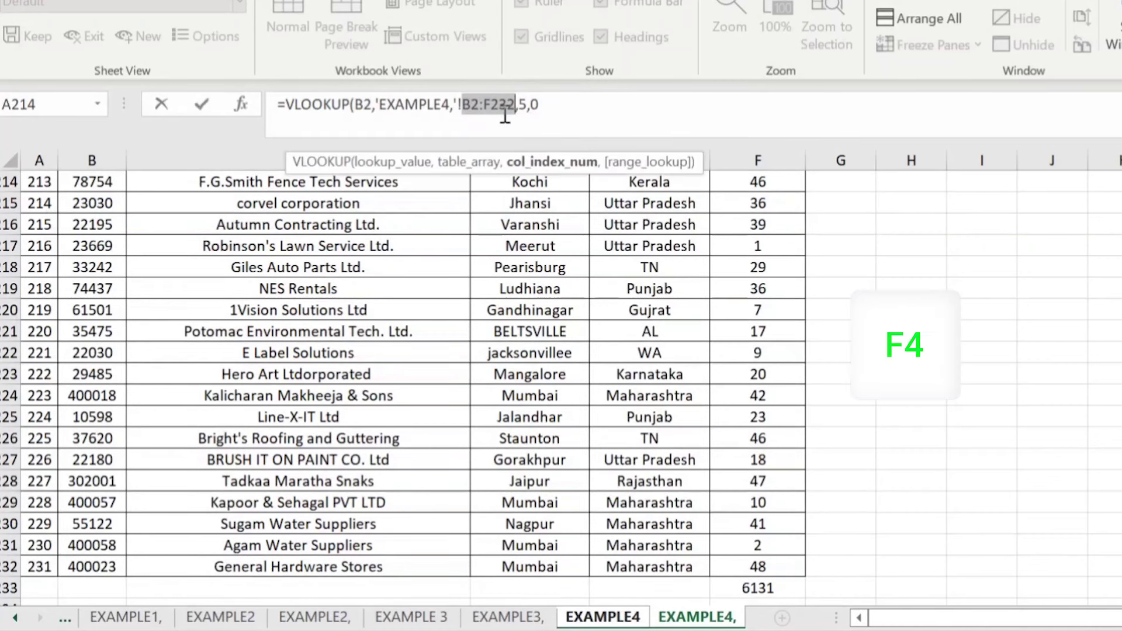
key(End)
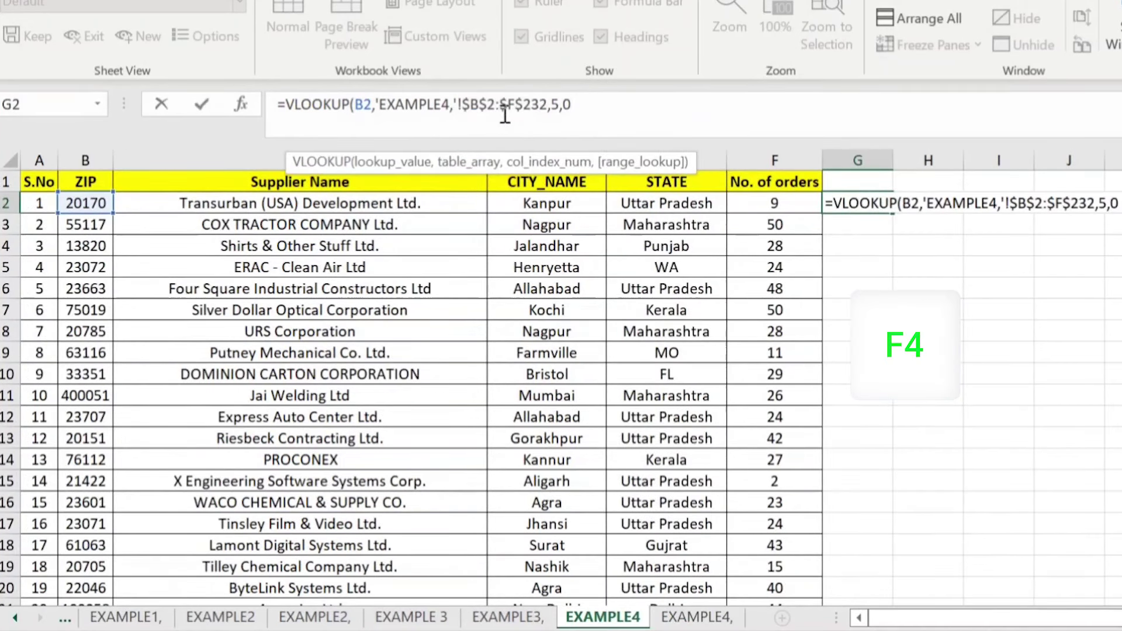
key(Return)
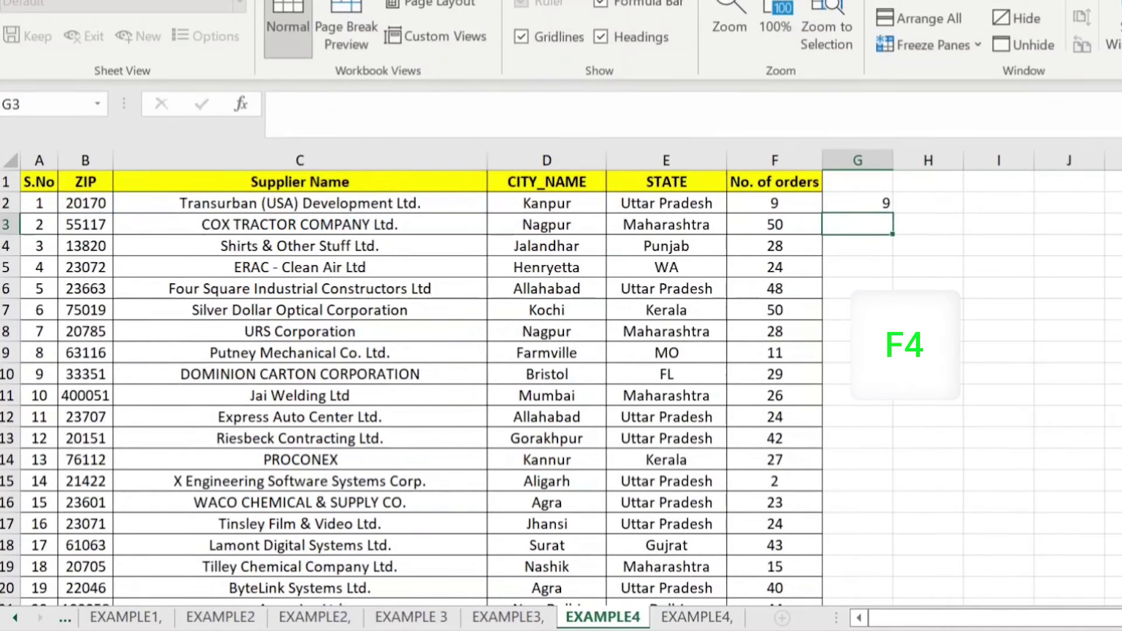
click(856, 206)
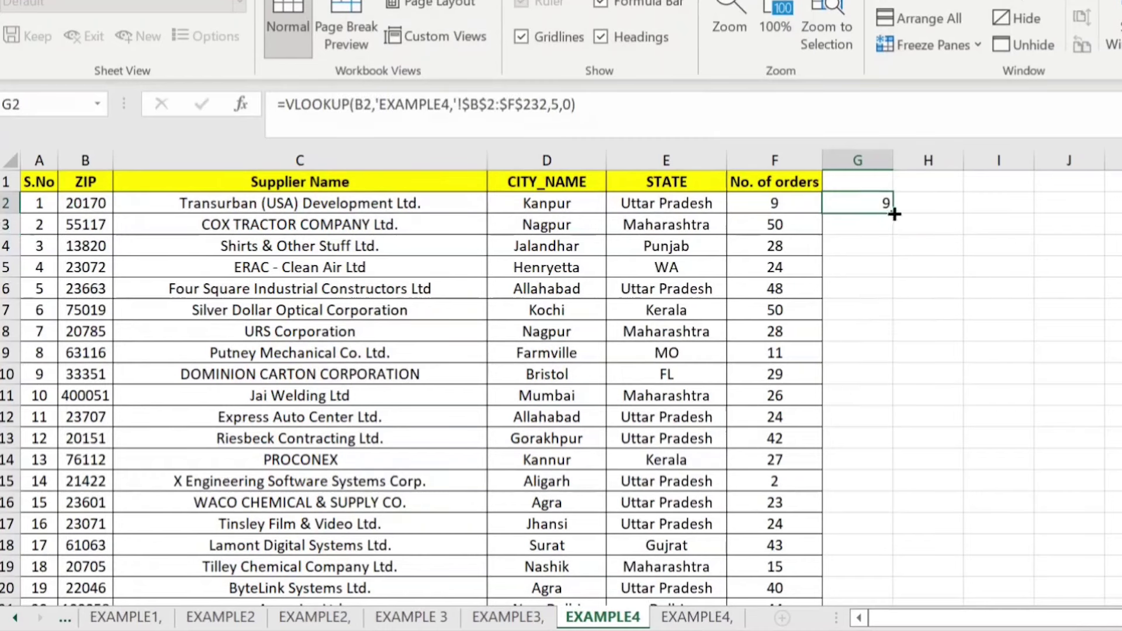
Fill the lookup formula down column G and review the #N/A result in row 15.
double_click(893, 213)
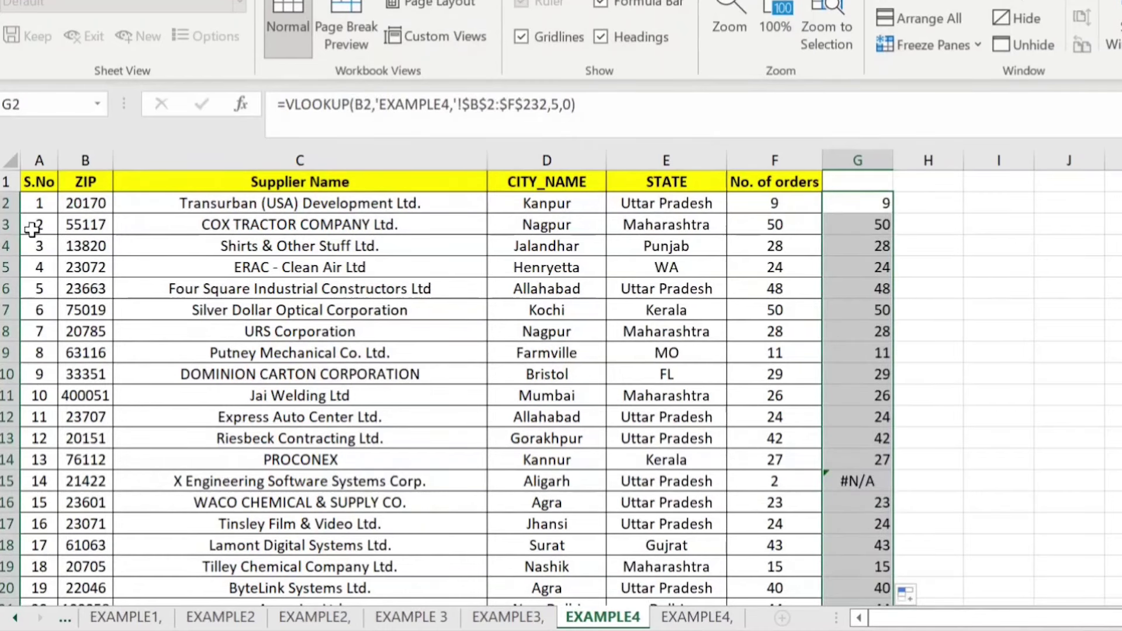
click(864, 205)
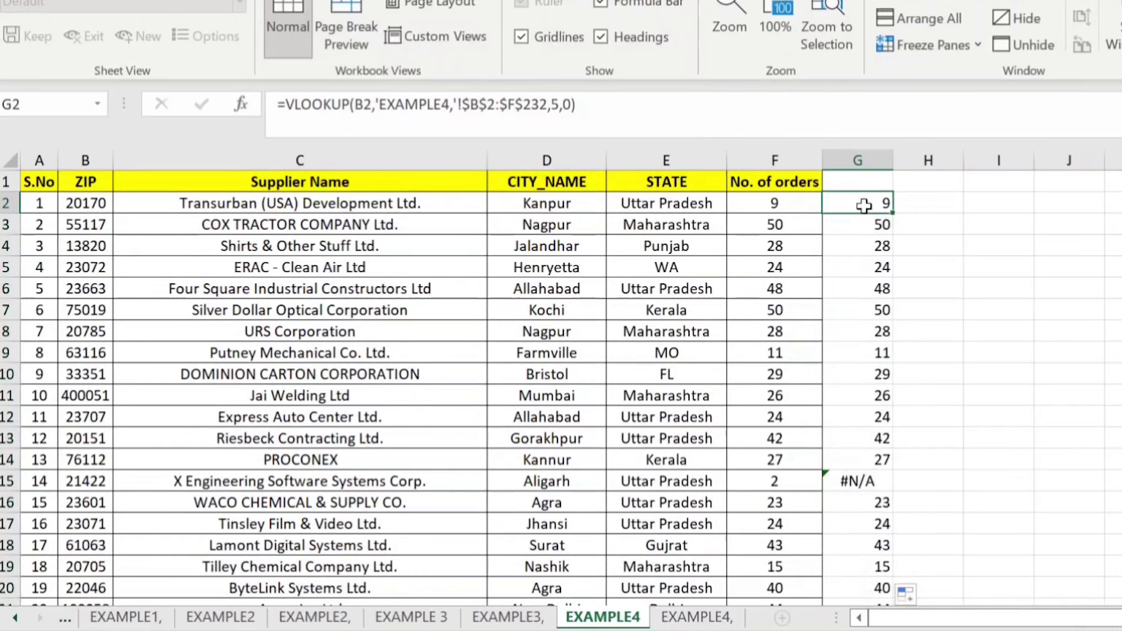
key(Down)
key(Down)
key(Down)
key(Down)
key(Down)
key(Down)
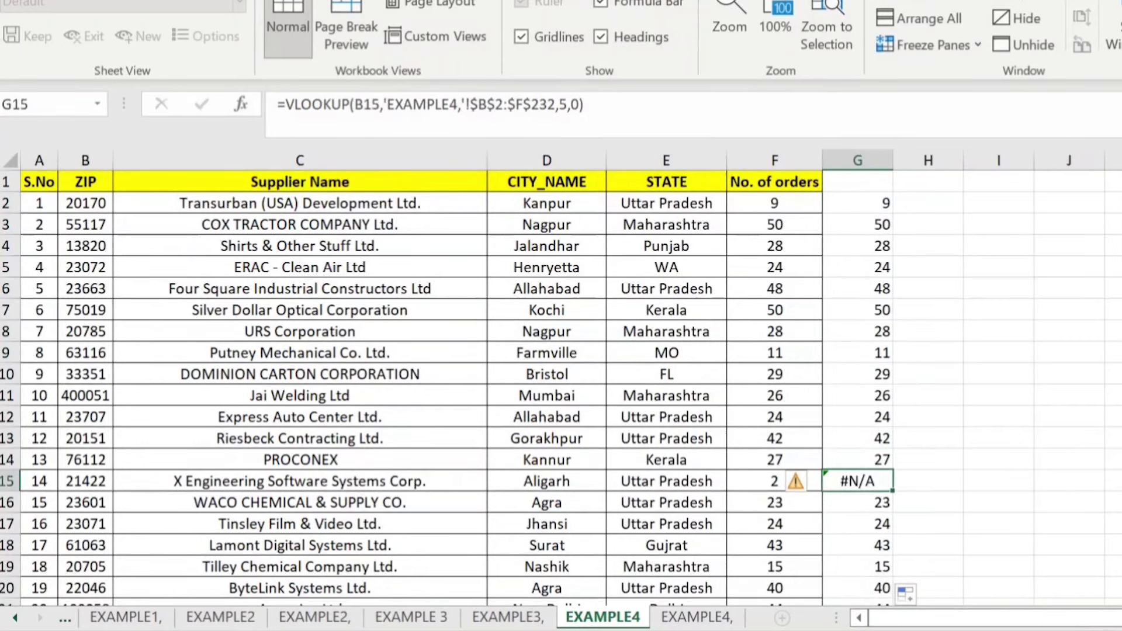
key(Left)
key(Left)
key(Left)
key(Right)
key(Right)
Filter column G to only #N/A, leaving ZIPs 21422 and 38115, and select both results.
key(Right)
key(Right)
key(ctrl+Up)
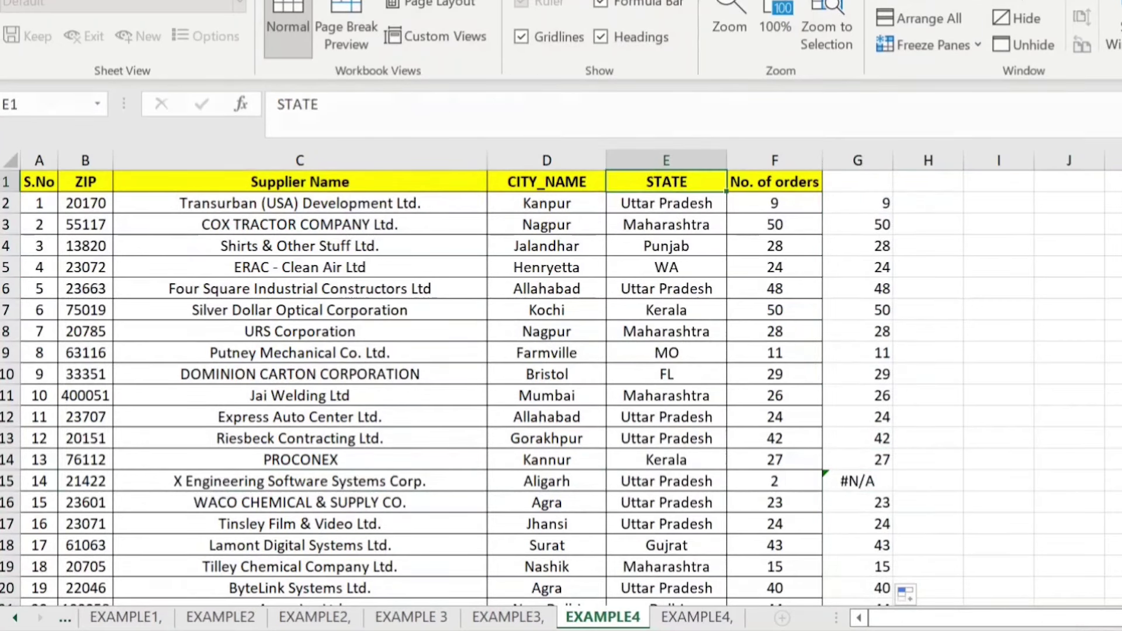
key(shift+space)
key(ctrl+shift+l)
key(Right)
key(Right)
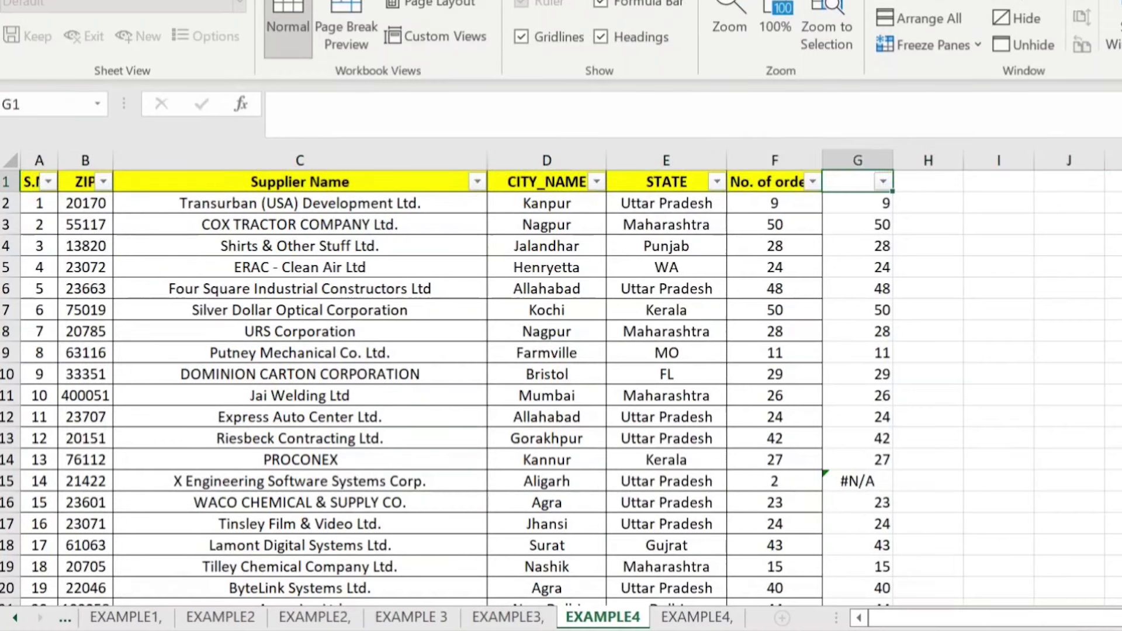
key(alt+Down)
click(641, 412)
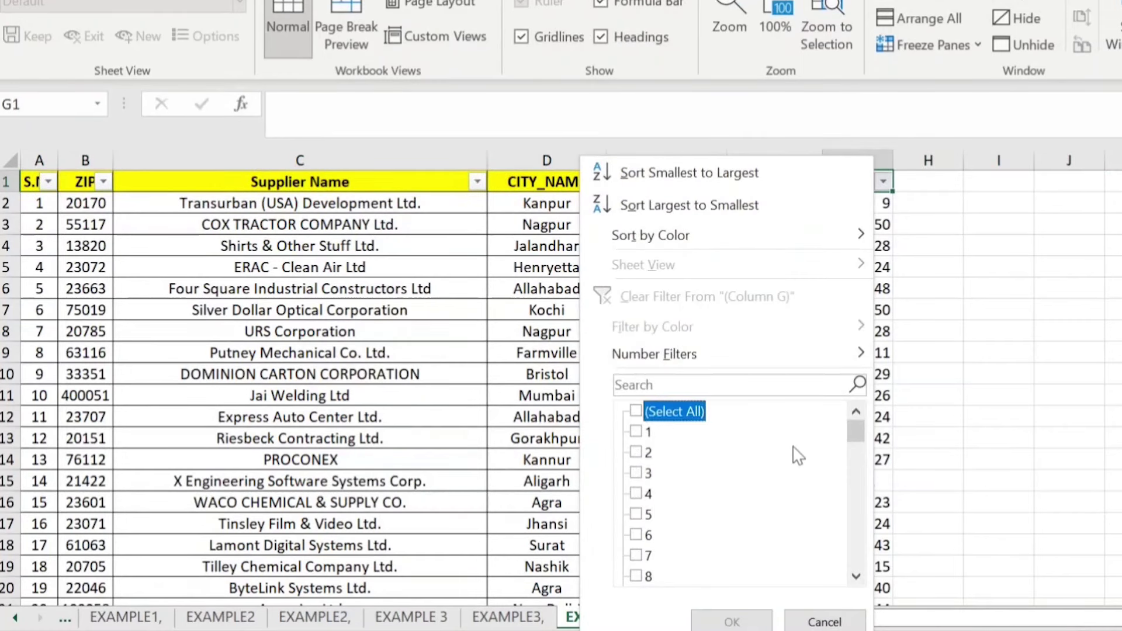
drag(861, 431, 854, 564)
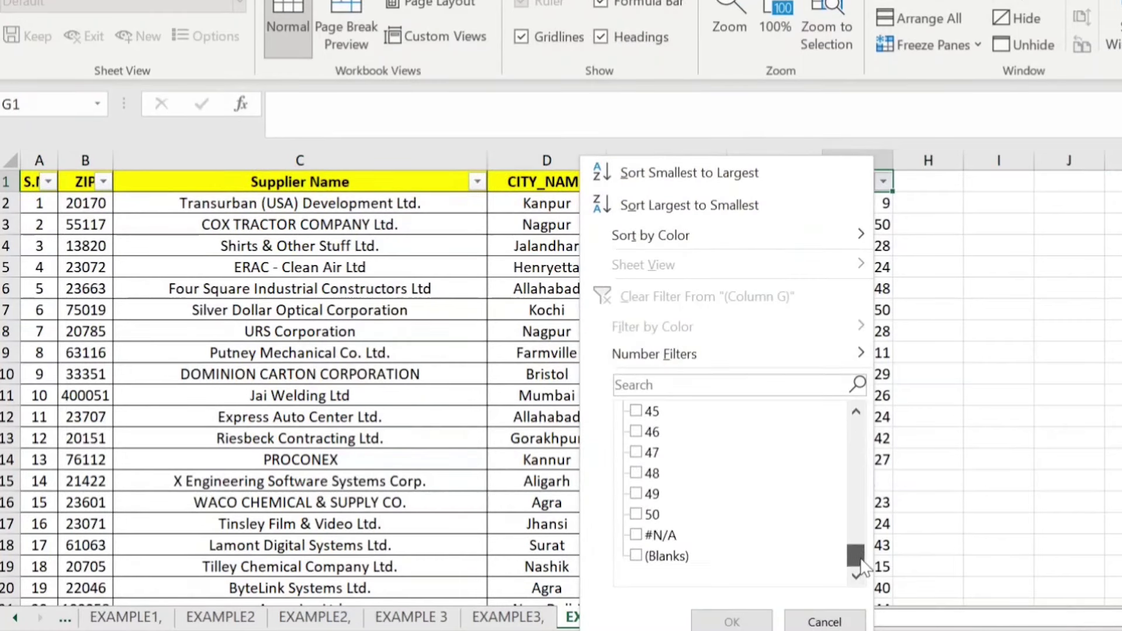
click(635, 534)
click(731, 621)
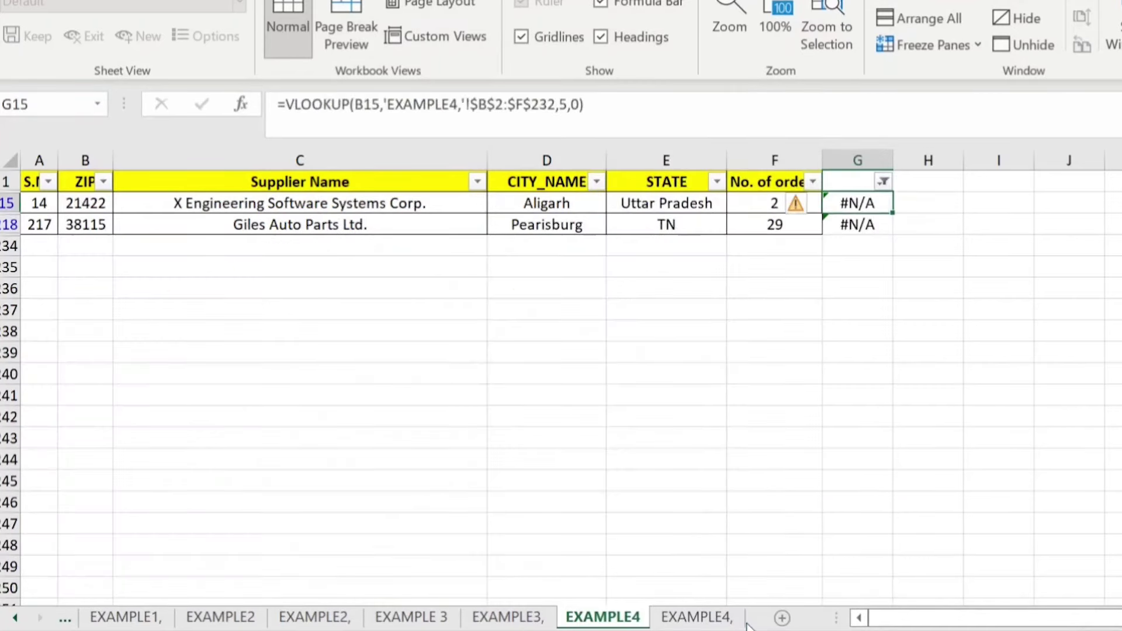
key(shift+Down)
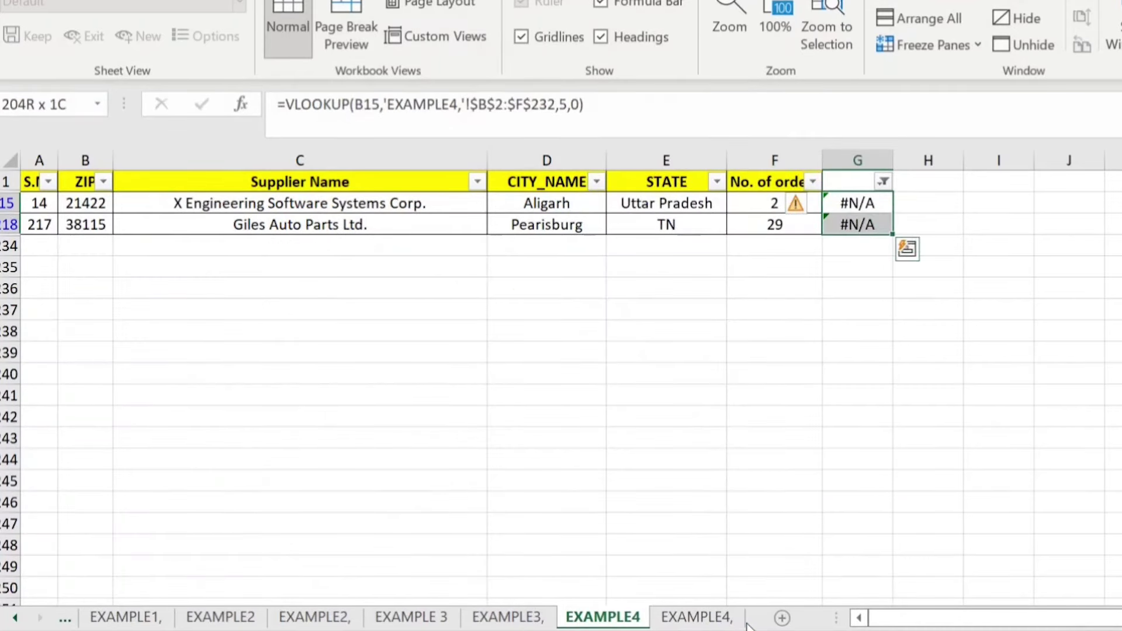
On the 'EXAMPLE4,' sheet, move to empty cell G2 beside the No. of orders column.
click(704, 617)
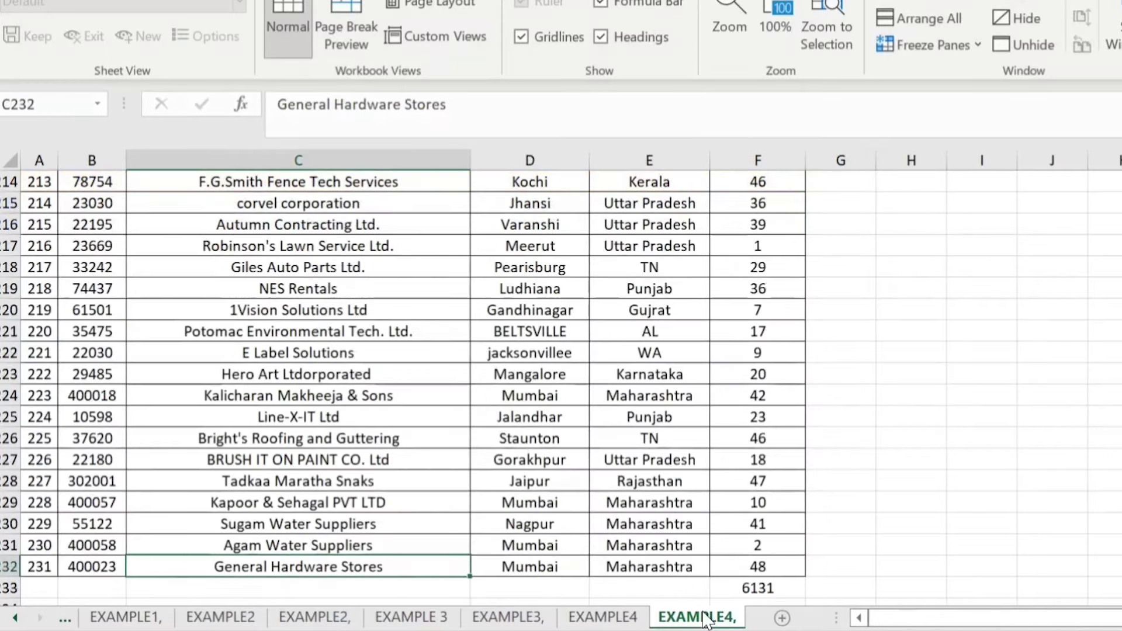
click(604, 619)
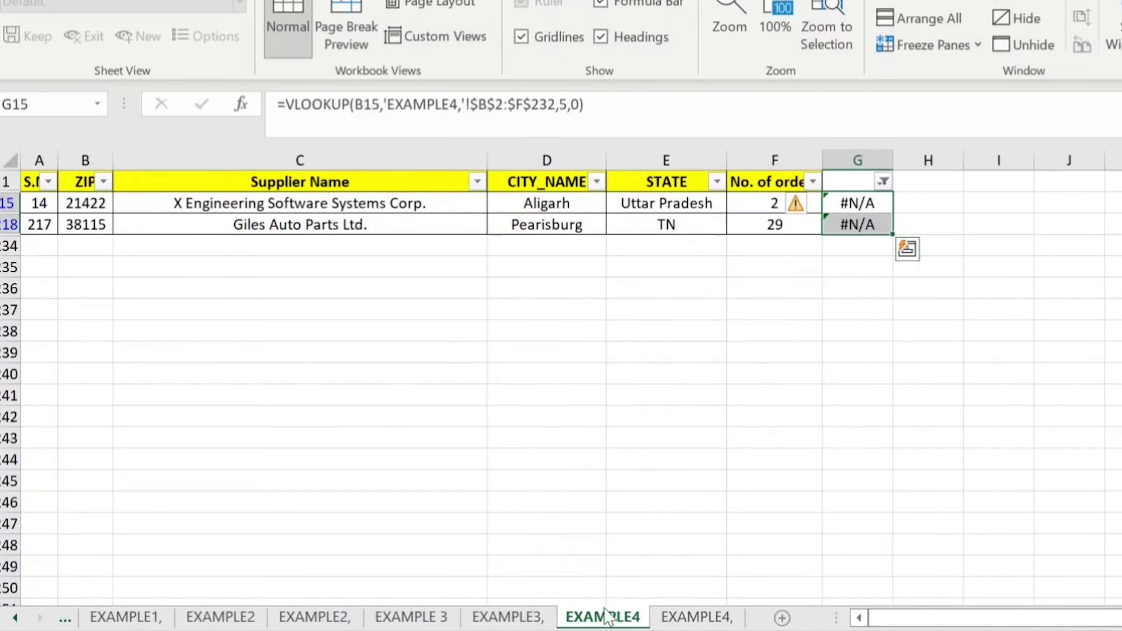
click(698, 618)
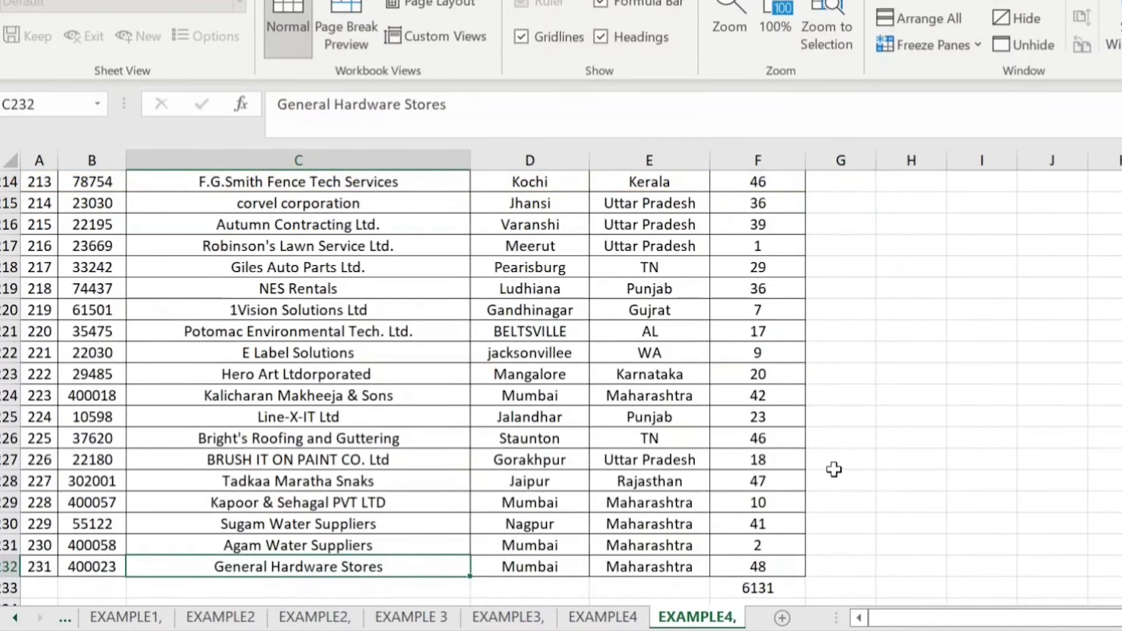
key(Up)
key(Up)
key(Up)
key(ctrl+Up)
key(Down)
key(Down)
key(Down)
key(ctrl+Right)
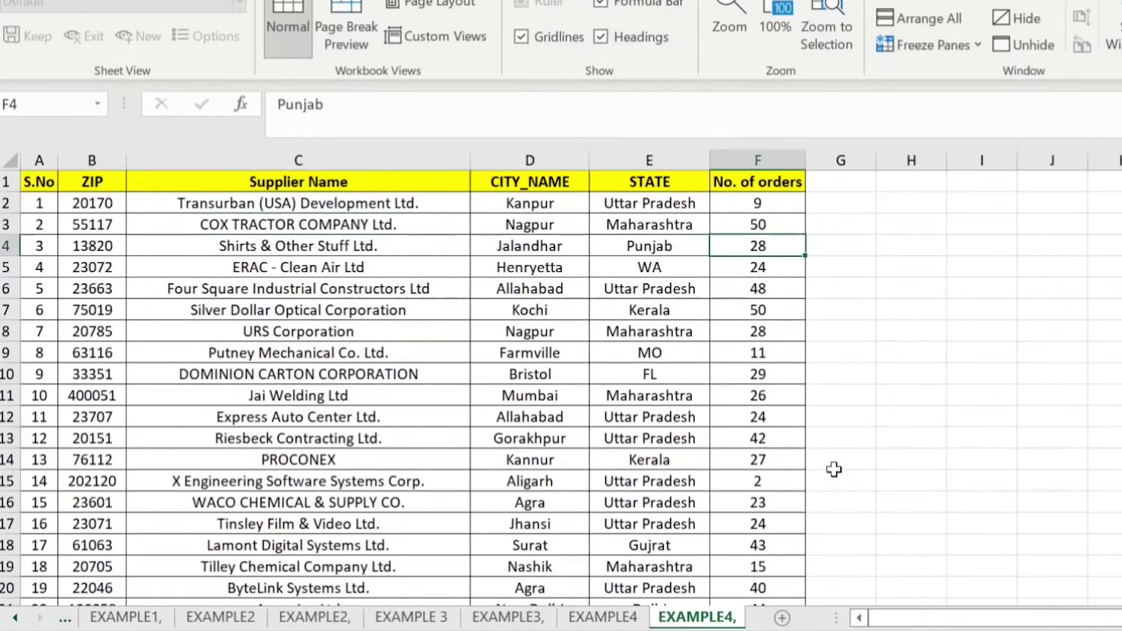
key(Right)
key(Up)
key(Up)
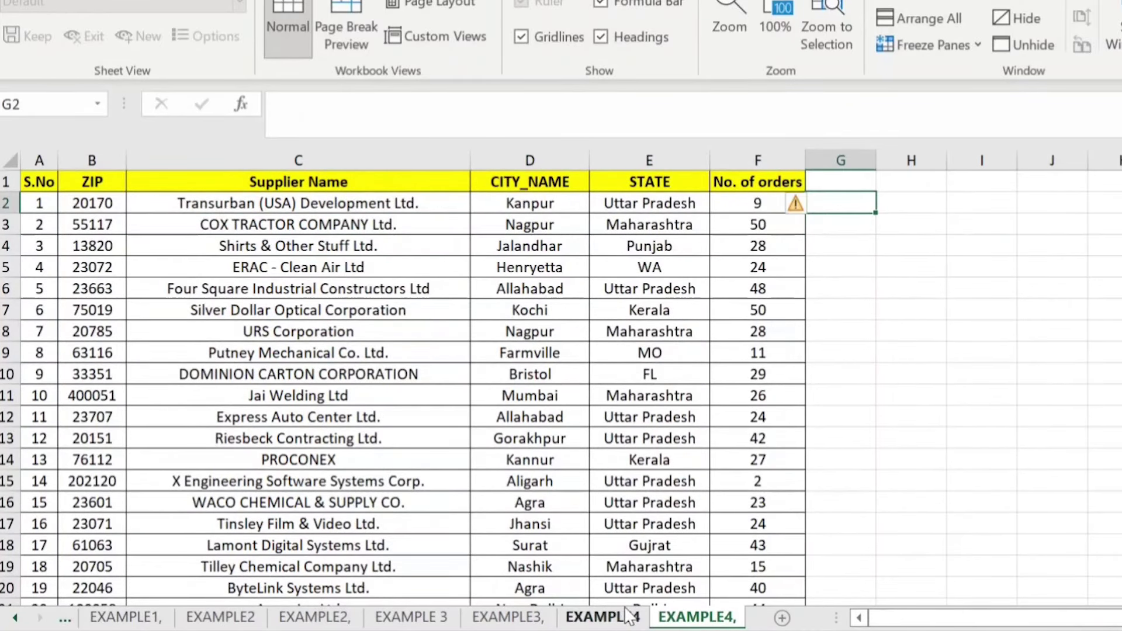
Remove the #N/A-only filter on the EXAMPLE4 sheet so all rows show.
click(619, 613)
key(ctrl+Home)
key(shift+space)
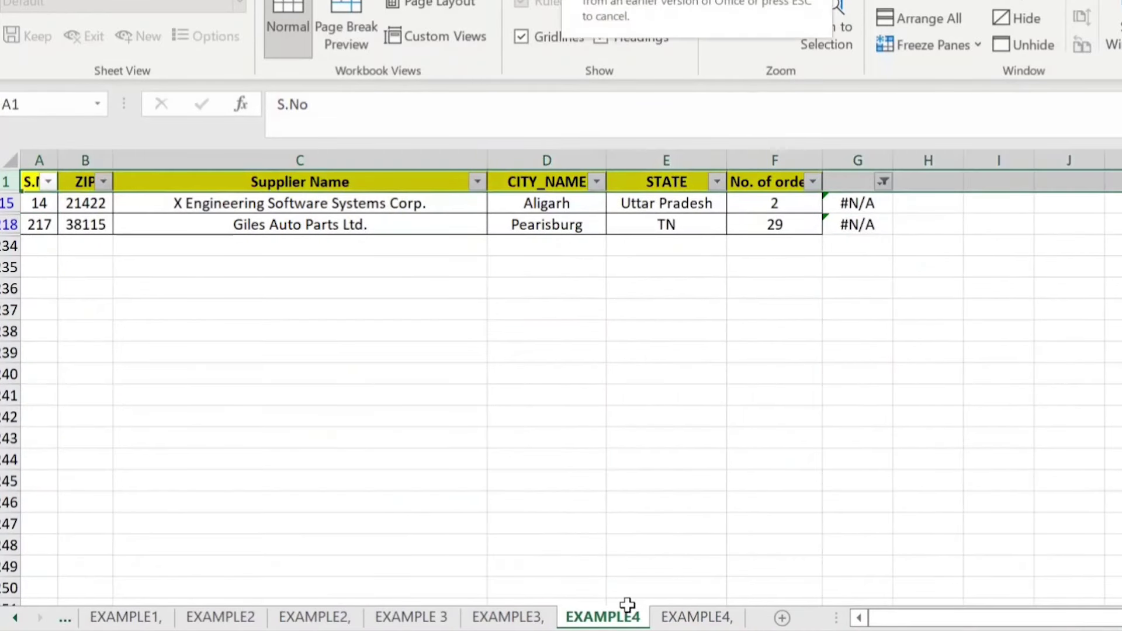
key(ctrl+shift+l)
key(Down)
In G2 of the 'EXAMPLE4,' sheet, start a VLOOKUP with B2 as the lookup value.
click(694, 619)
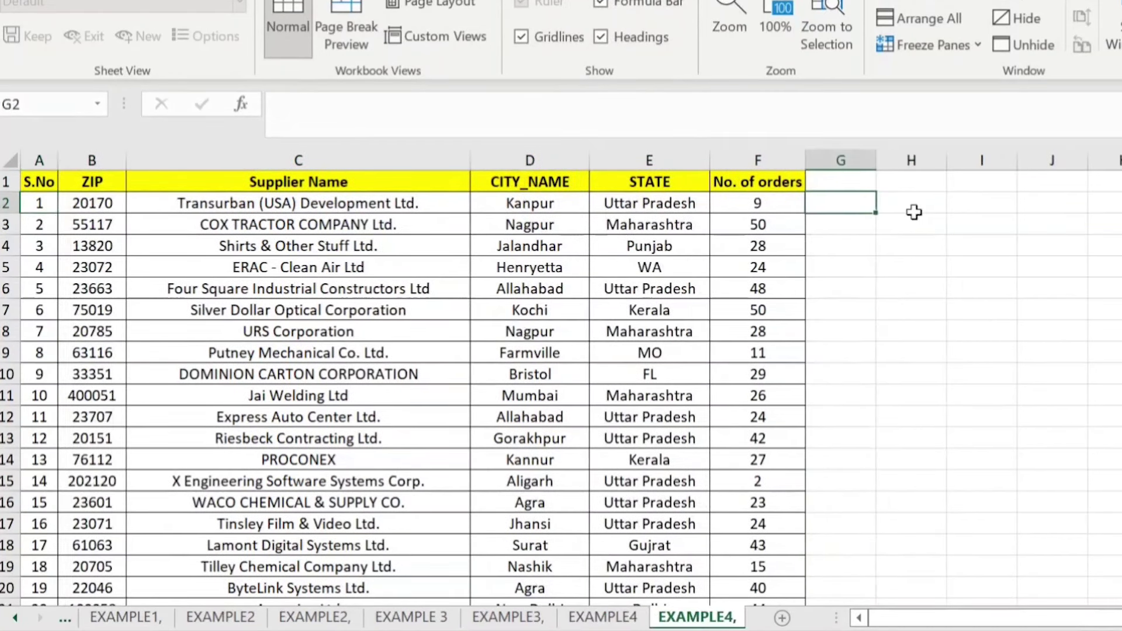
text(=VL)
key(Tab)
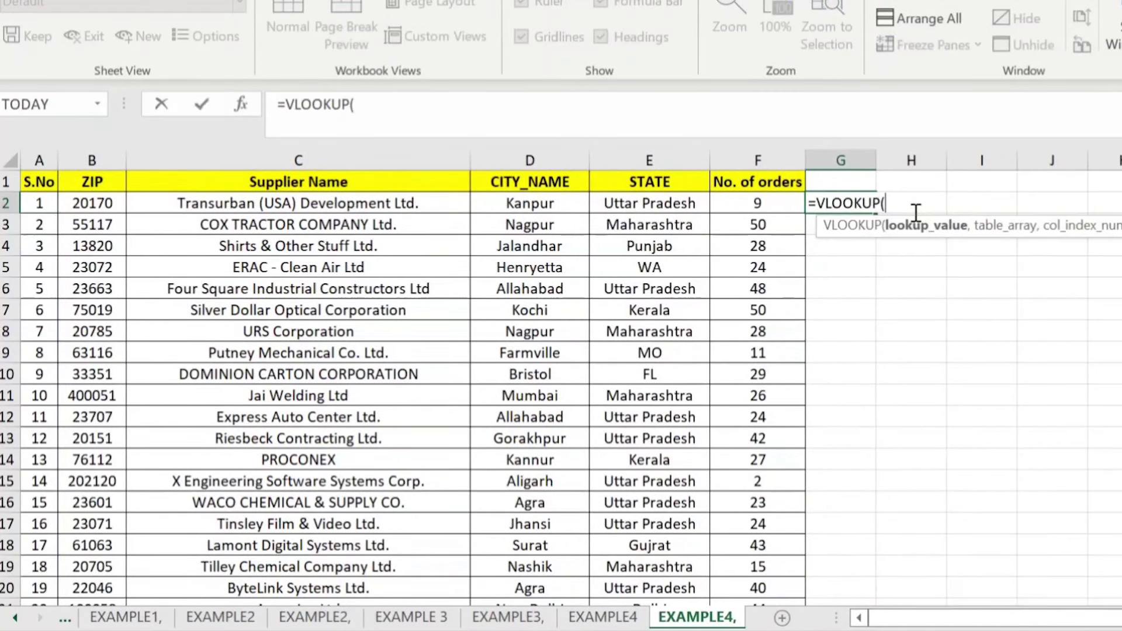
key(ctrl+Left)
key(ctrl+Left)
key(Right)
text(,)
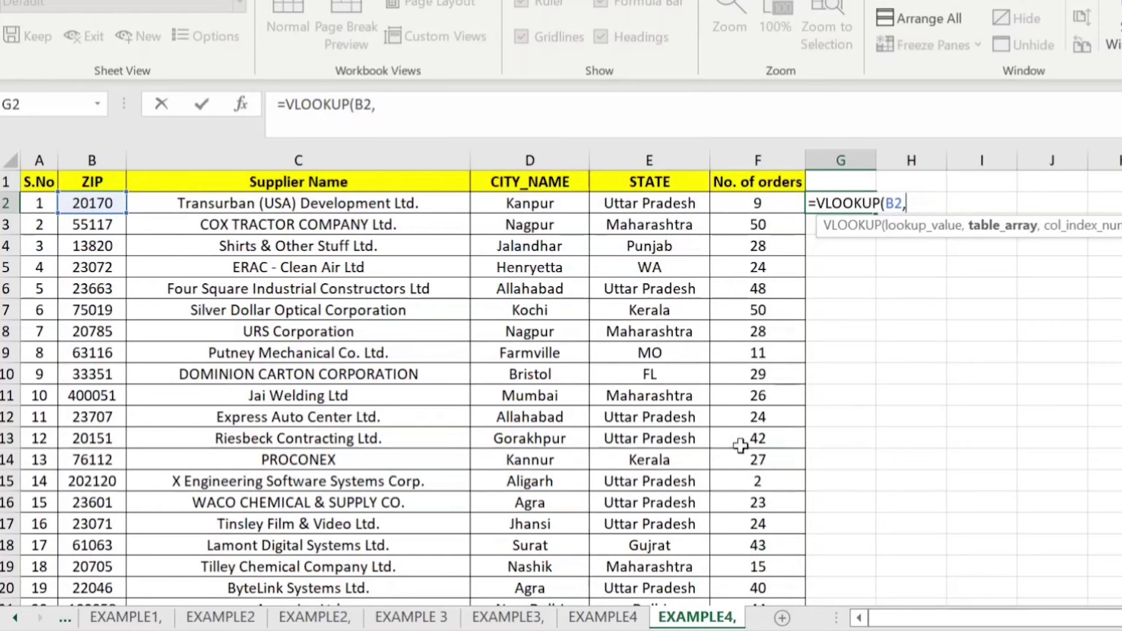
Complete the formula as =VLOOKUP(B2,EXAMPLE4!$B$2:$F$232,5,0) with an absolute table range.
click(590, 620)
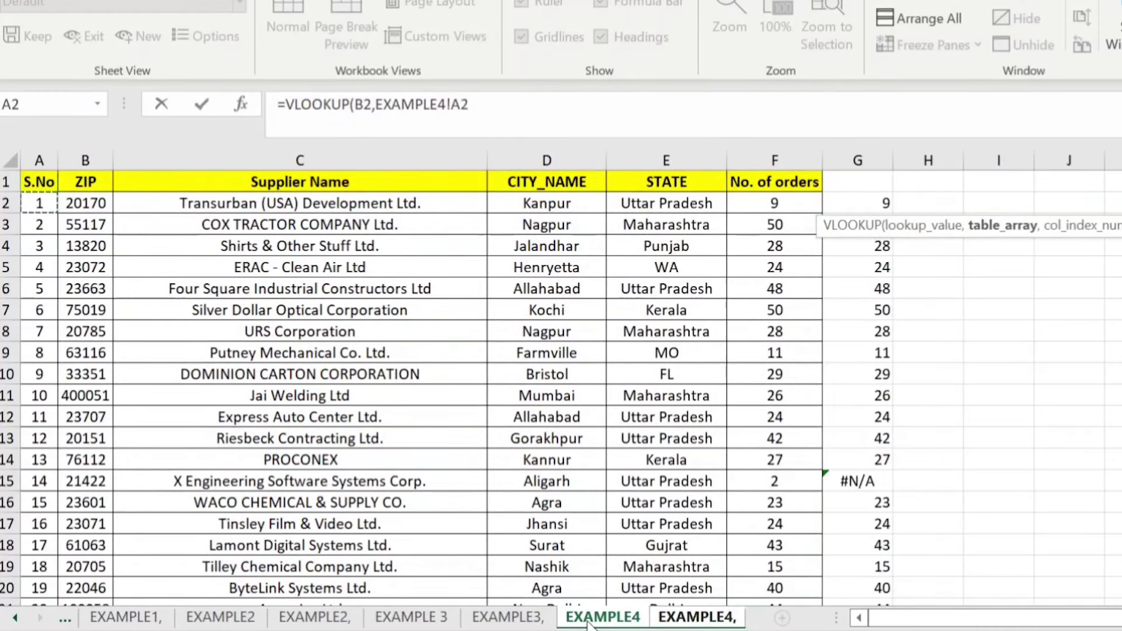
key(Right)
key(shift+Right)
key(shift+Right)
key(shift+Right)
key(shift+Right)
key(ctrl+shift+Down)
key(shift+Down)
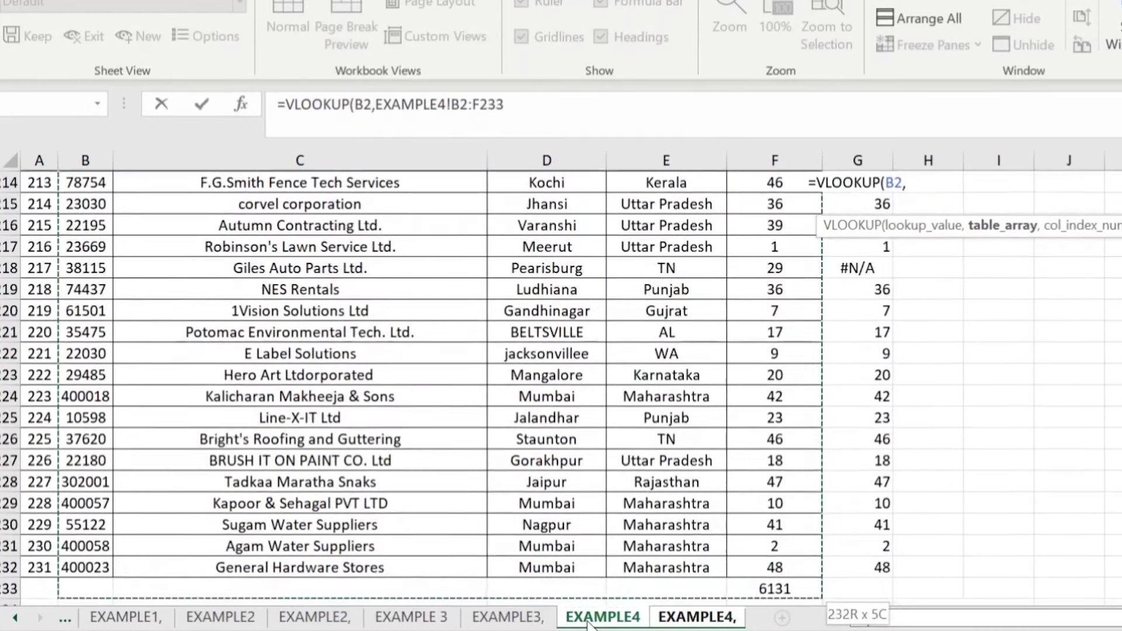
key(shift+Up)
text(,)
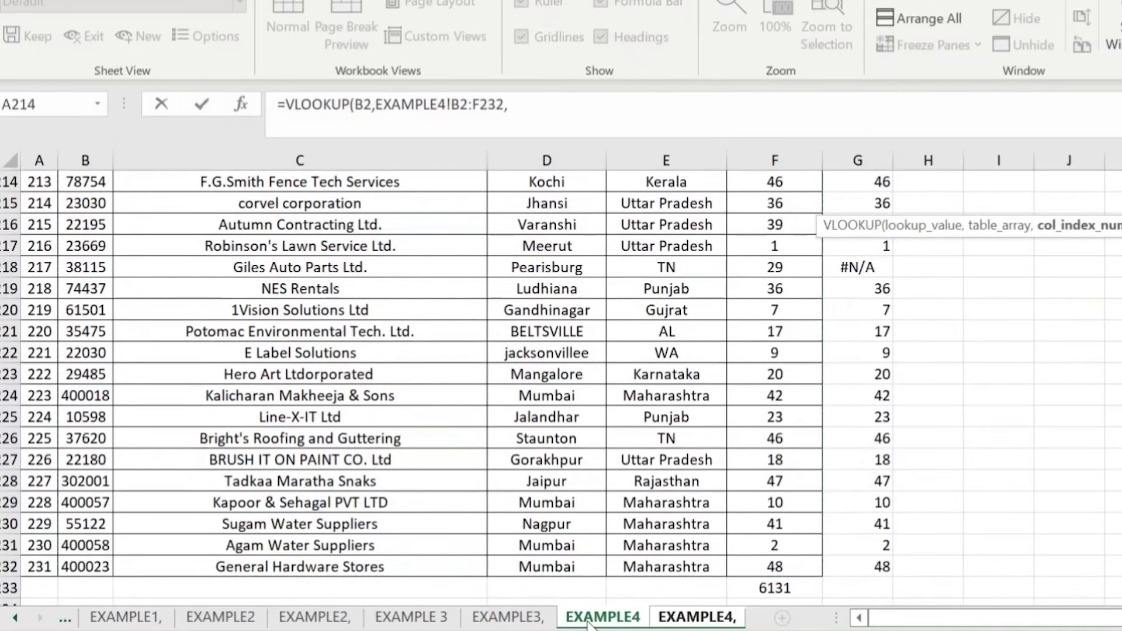
text(5,0)
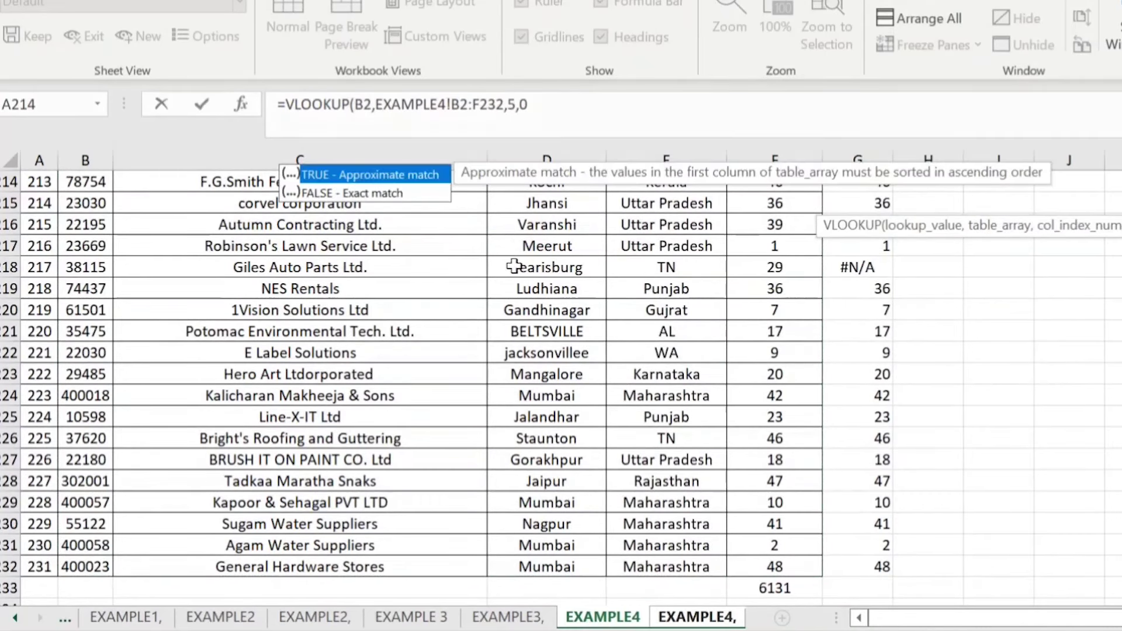
drag(457, 104, 503, 114)
key(F4)
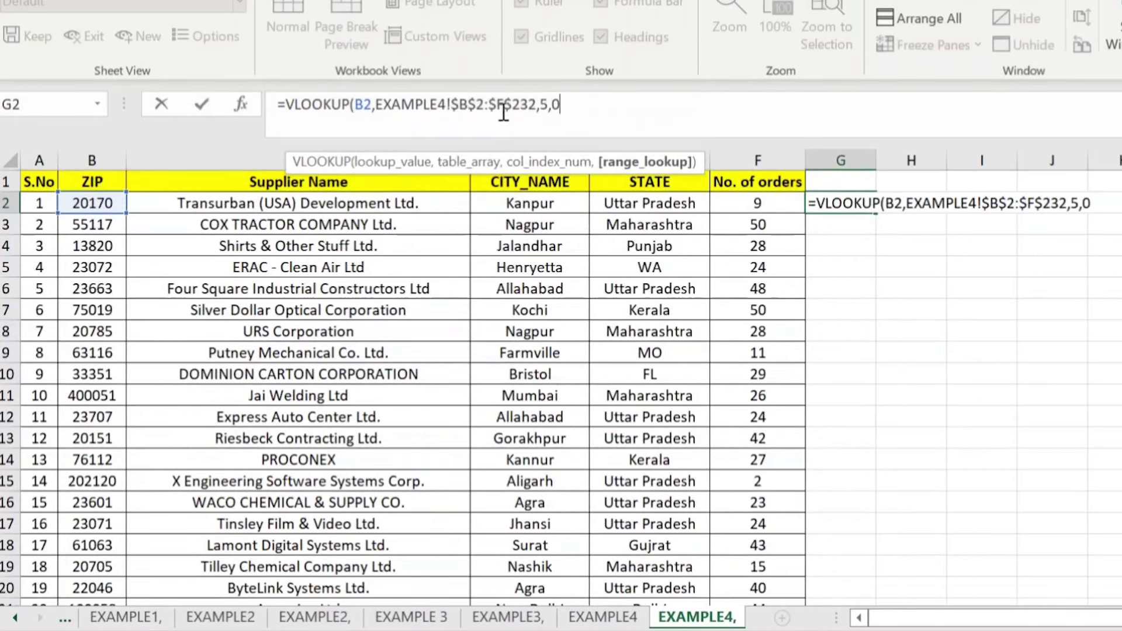
text())
key(Return)
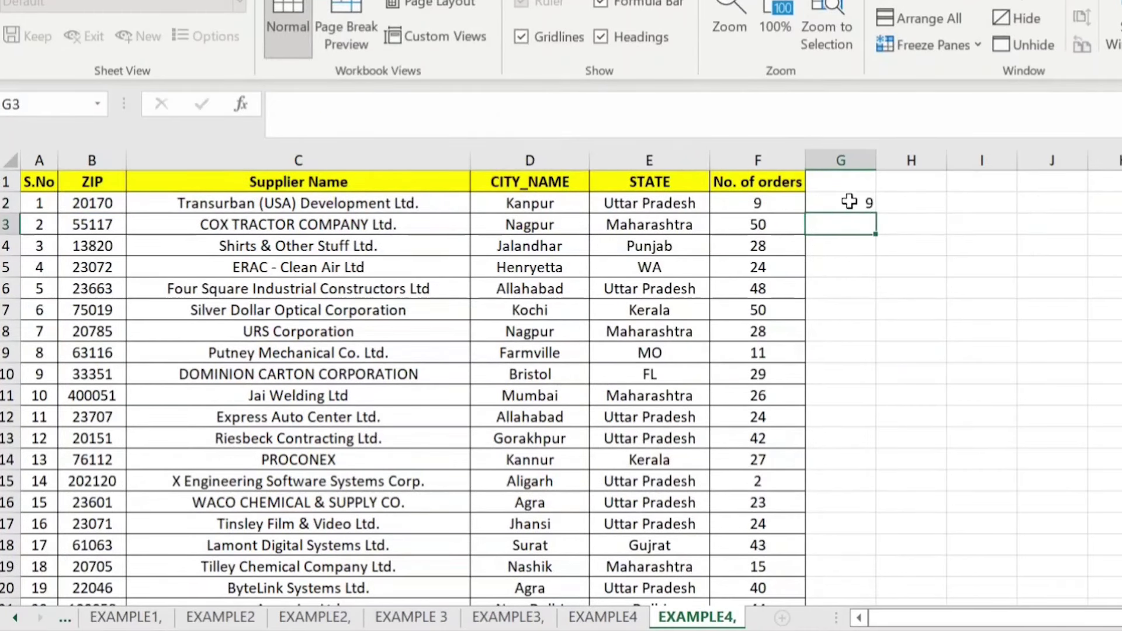
Copy the VLOOKUP down column G and check the results, including #N/A for ZIP 202120.
click(849, 201)
double_click(878, 216)
click(863, 304)
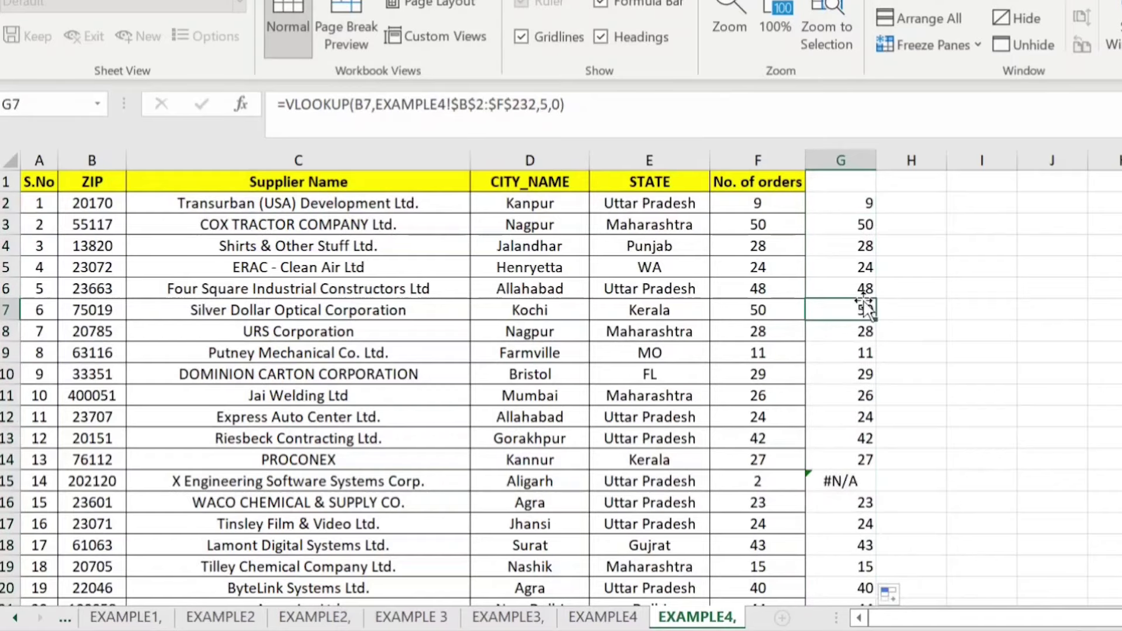
key(ctrl+Down)
key(ctrl+Up)
key(Up)
key(Left)
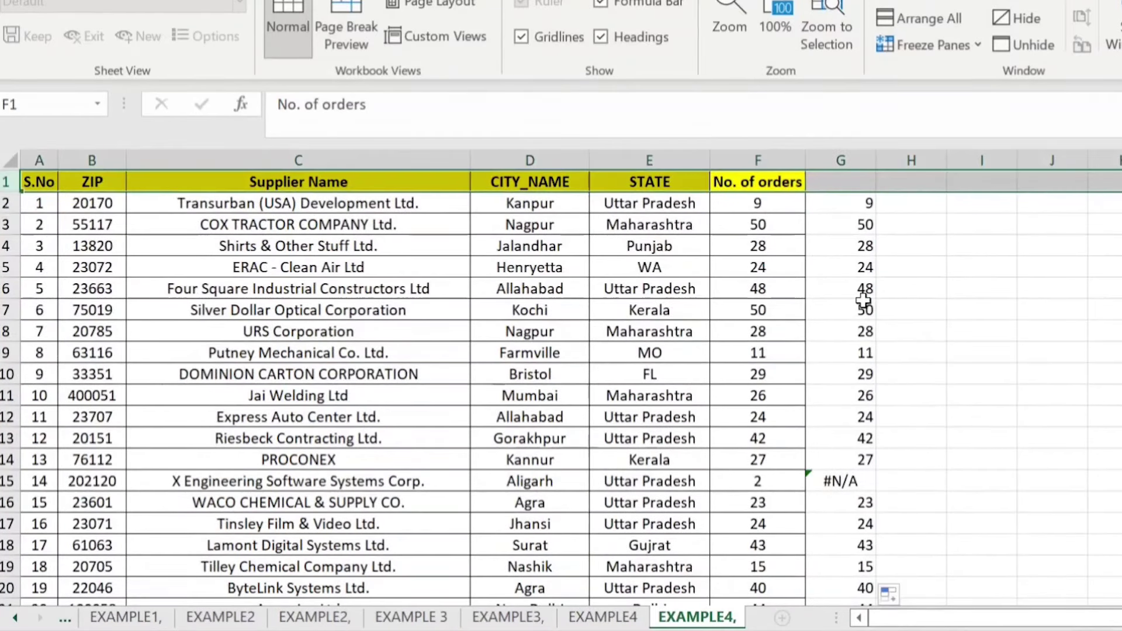
Filter column G of the 'EXAMPLE4,' sheet to only #N/A and select those result cells.
key(Right)
key(alt+Down)
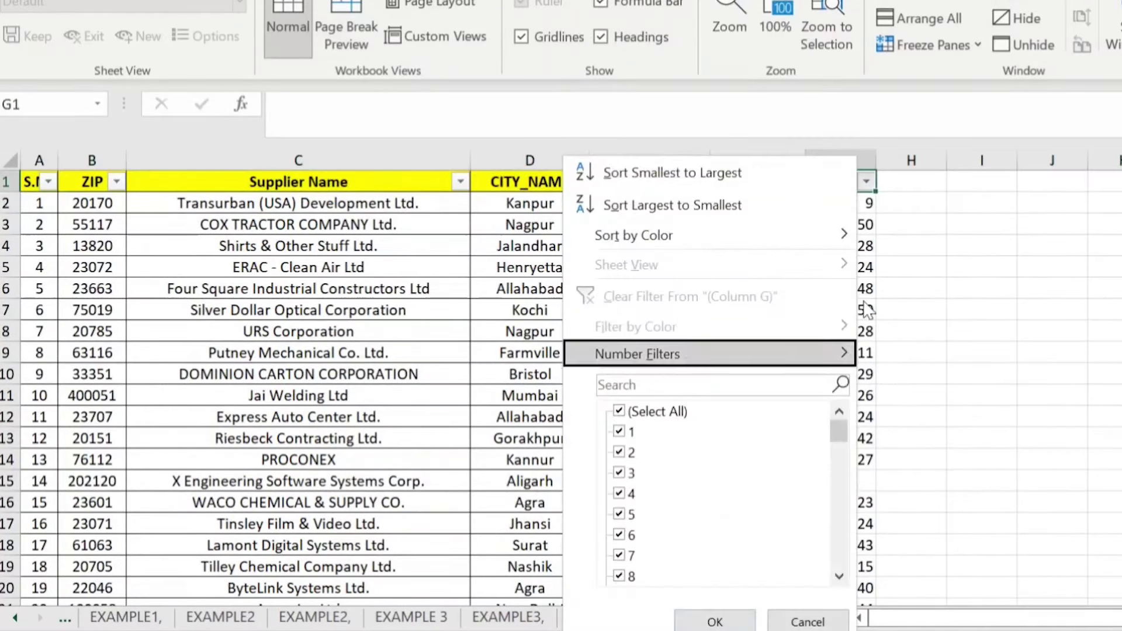
key(Tab)
key(space)
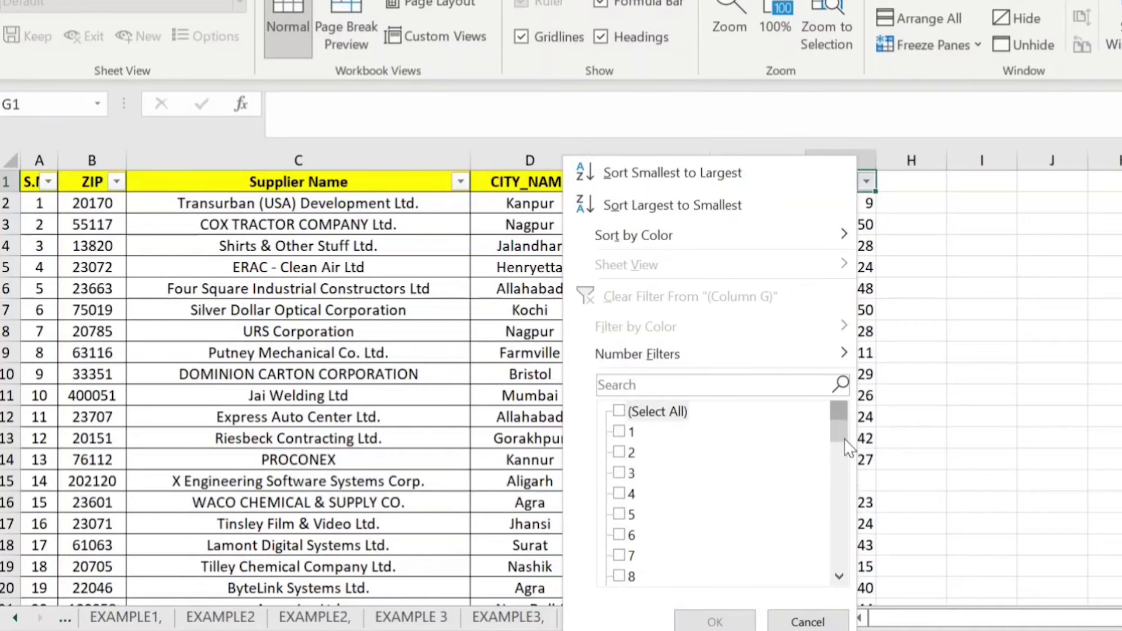
drag(839, 432, 845, 579)
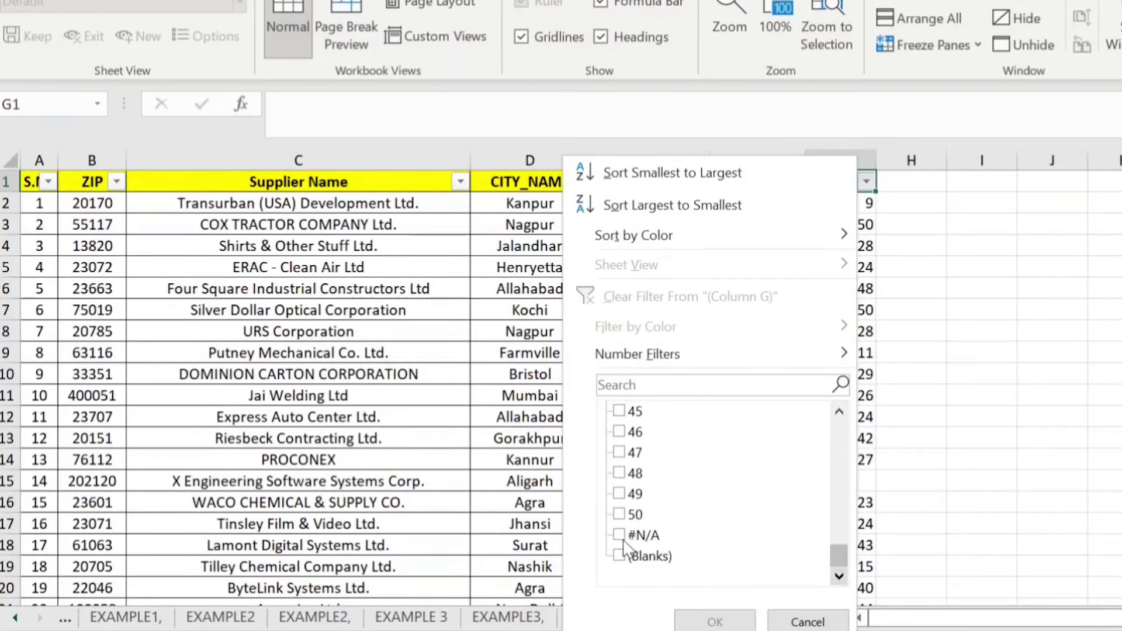
click(619, 535)
click(714, 621)
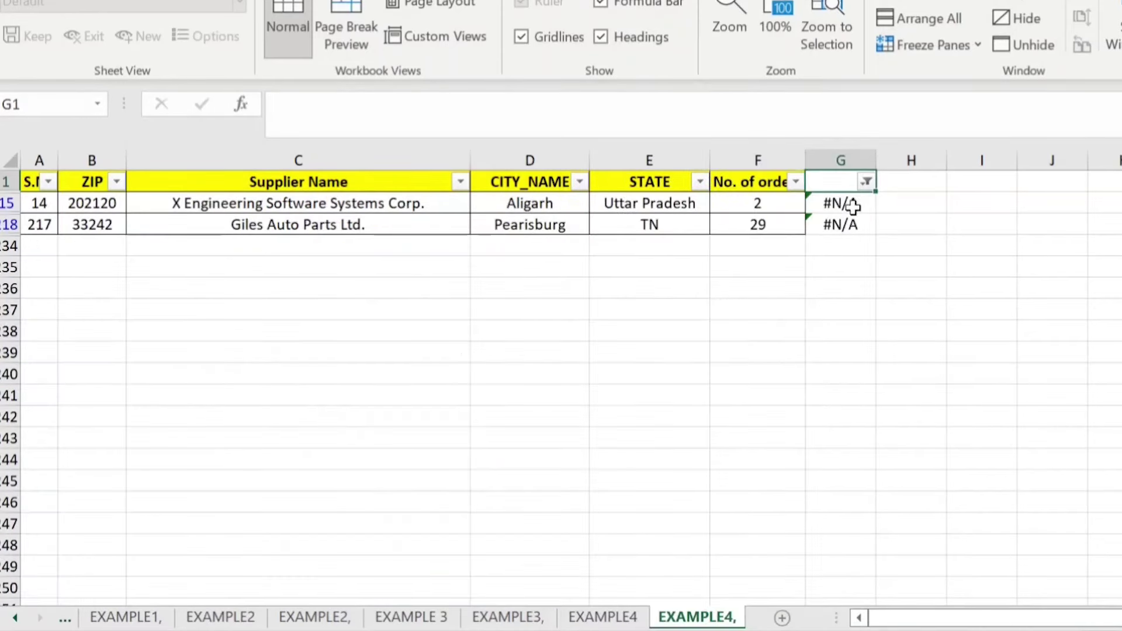
drag(853, 206, 850, 226)
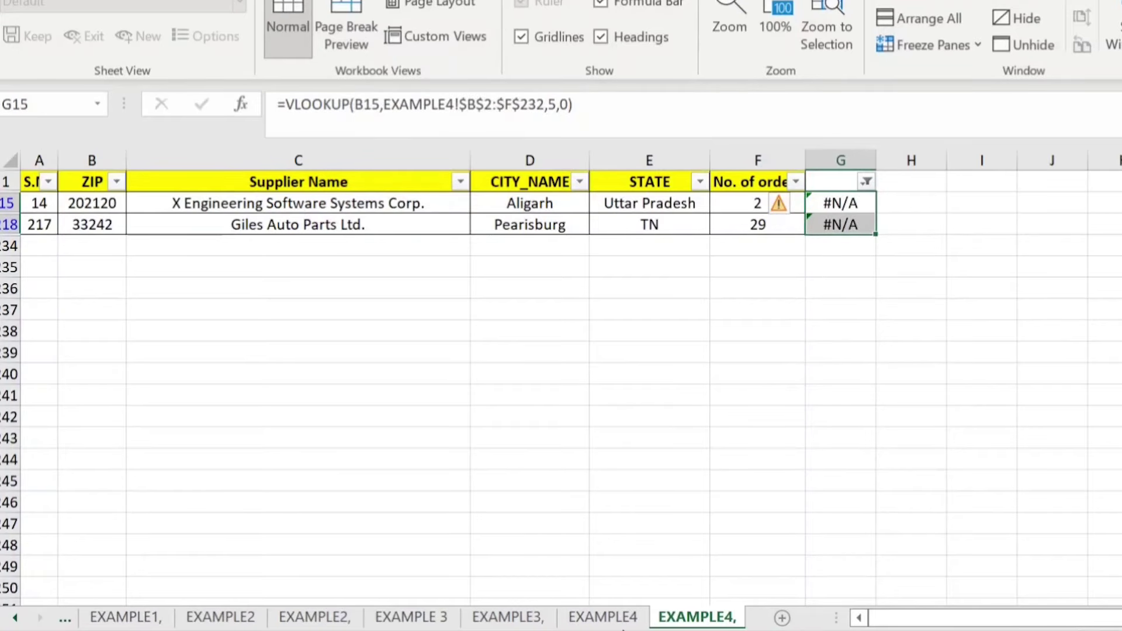
On the EXAMPLE4 sheet, filter column G to show only the #N/A suppliers.
click(618, 621)
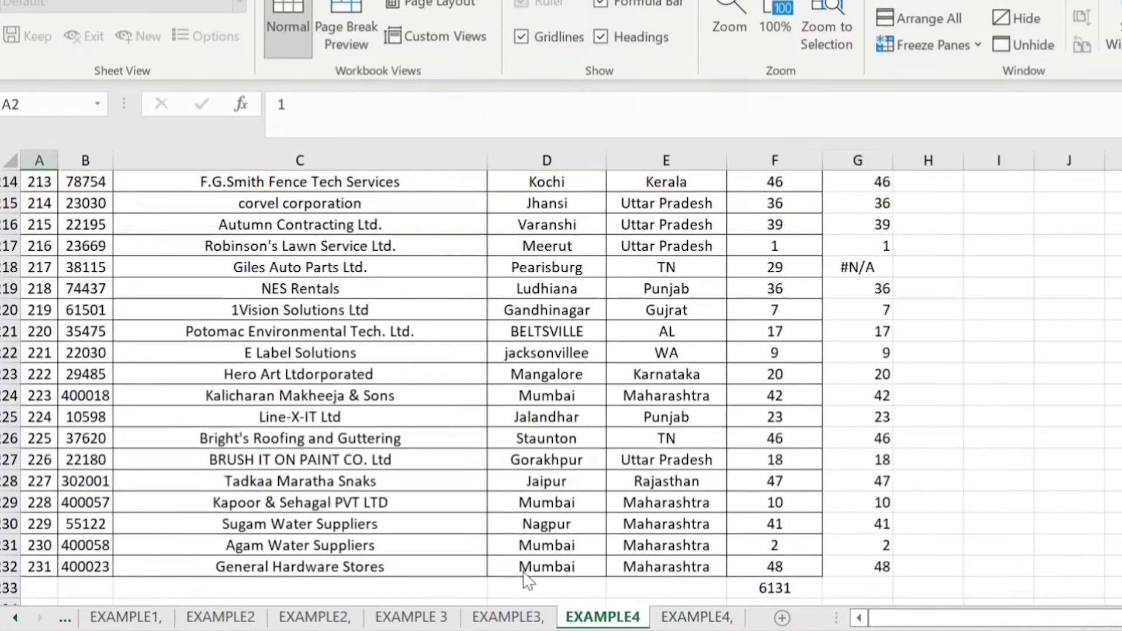
click(763, 257)
key(ctrl+Up)
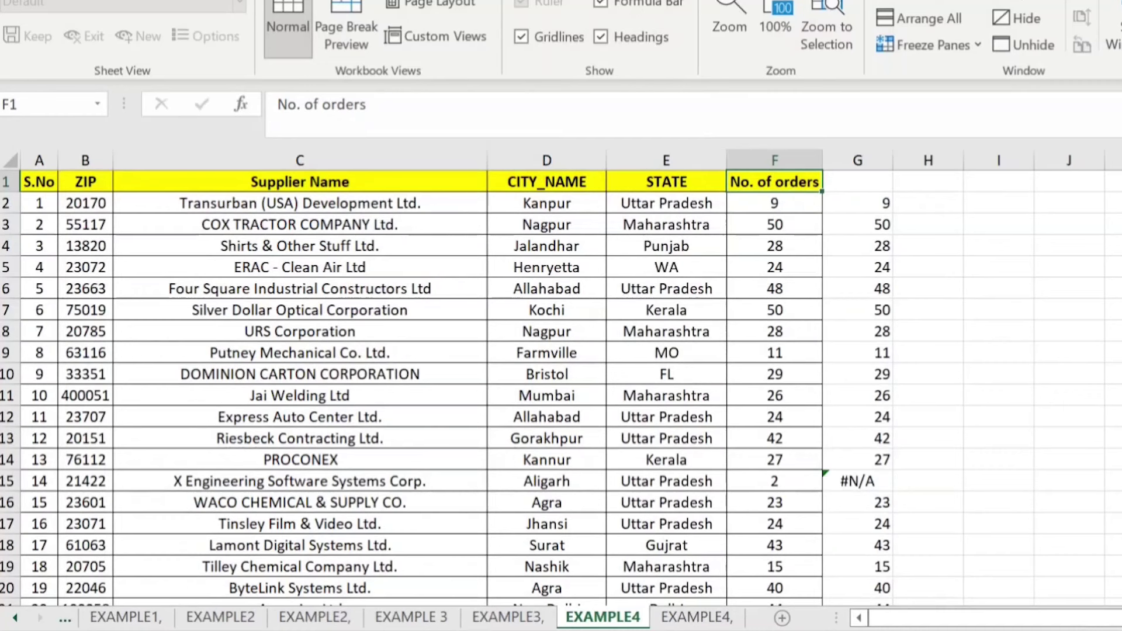
click(659, 29)
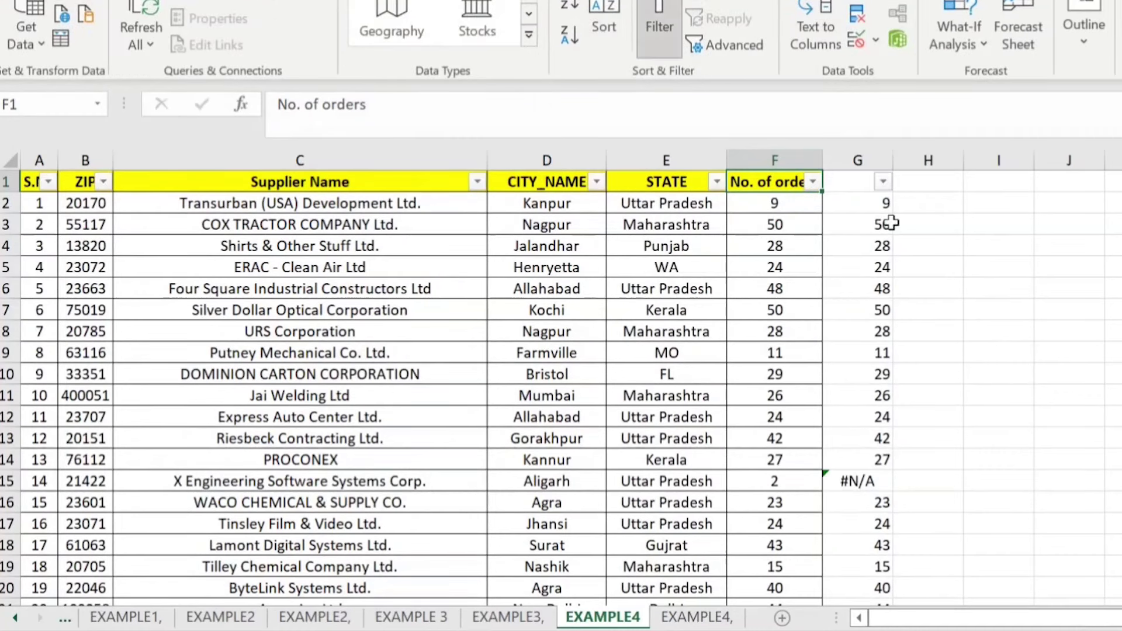
click(883, 185)
click(648, 413)
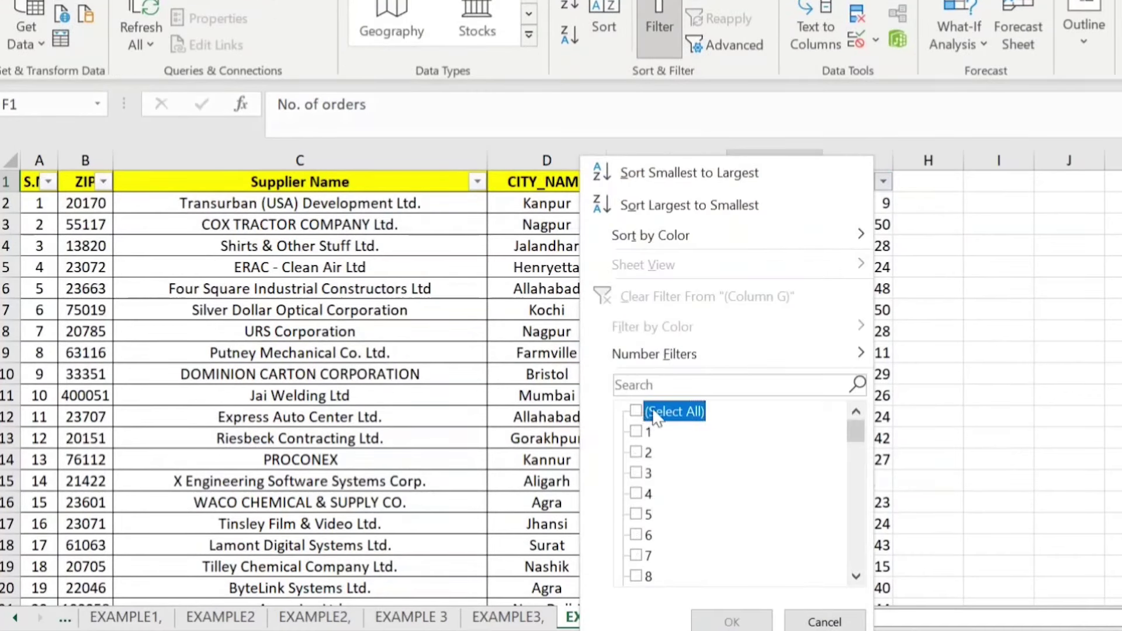
drag(851, 423, 852, 569)
click(637, 535)
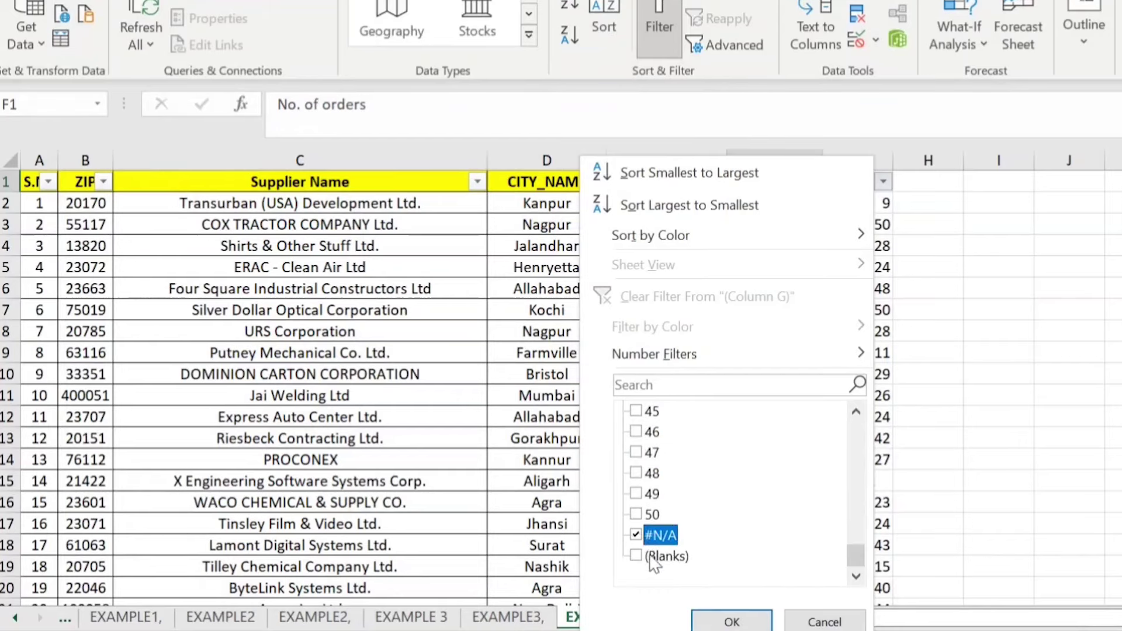
click(732, 621)
Select the two visible #N/A supplier rows, ZIPs 21422 and 38115, on EXAMPLE4.
click(774, 205)
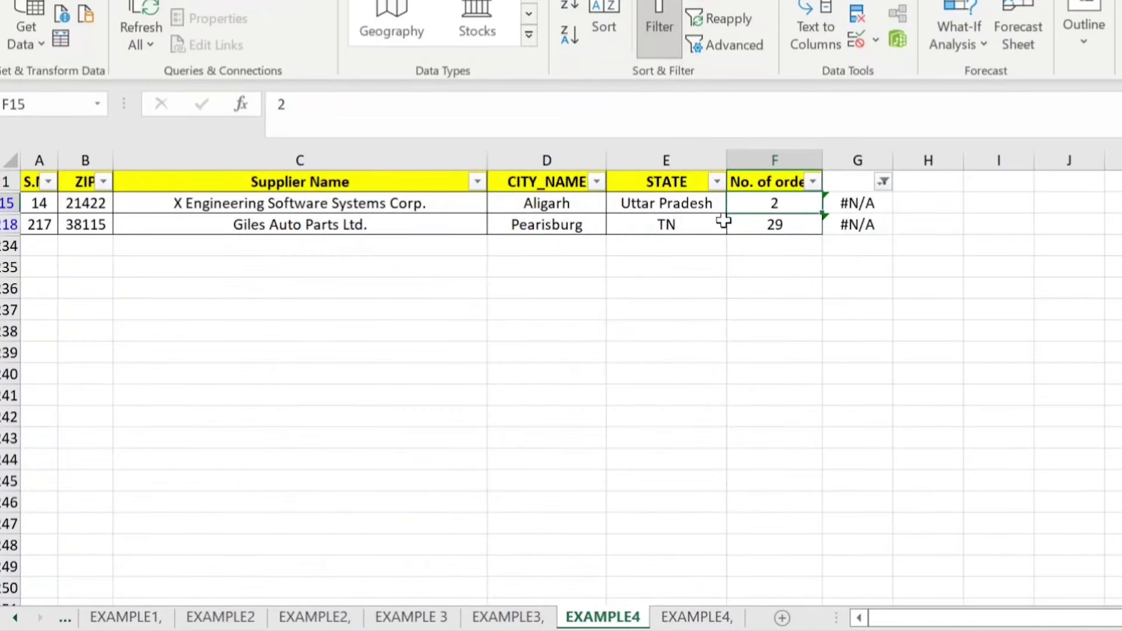
click(695, 617)
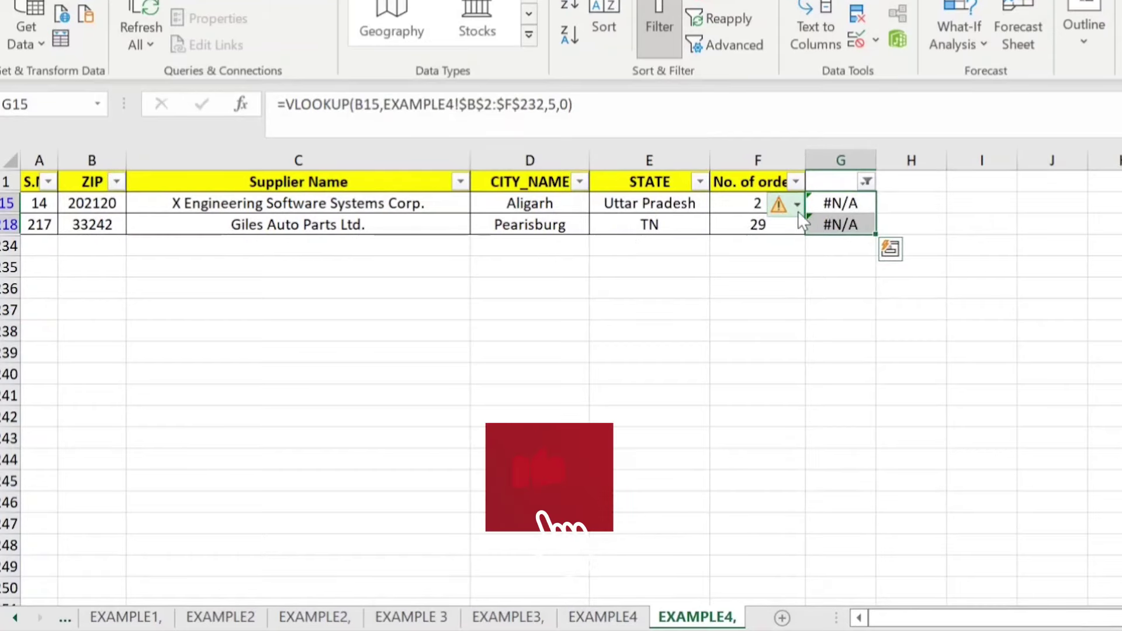
click(602, 617)
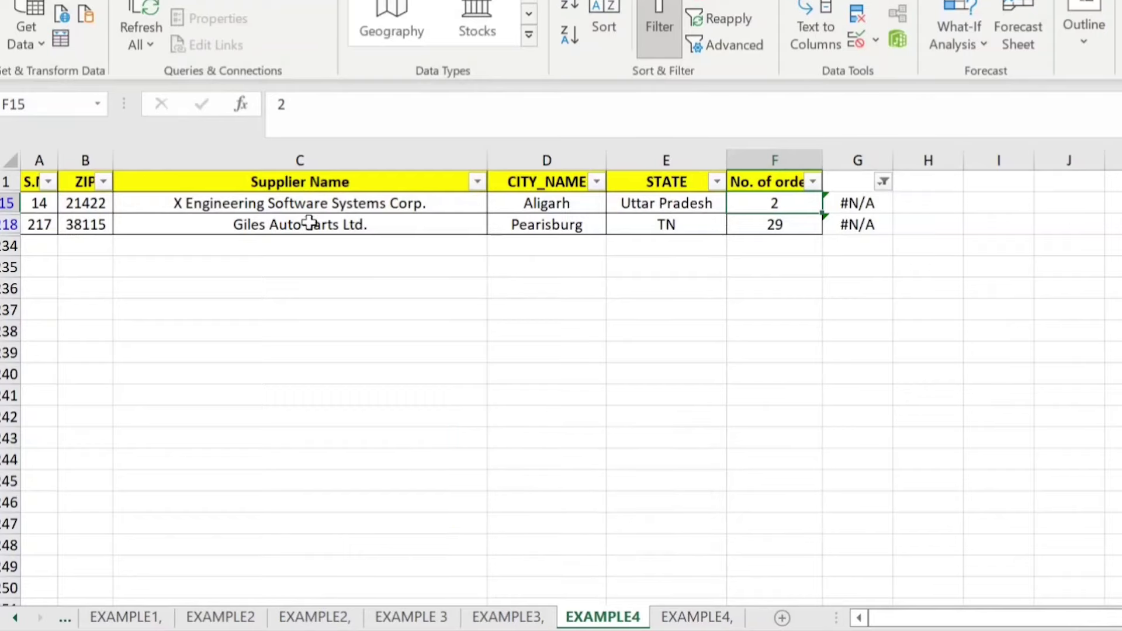
drag(35, 202, 761, 229)
Paste EXAMPLE4's two #N/A supplier rows at A234 on the 'EXAMPLE4,' sheet.
key(ctrl+c)
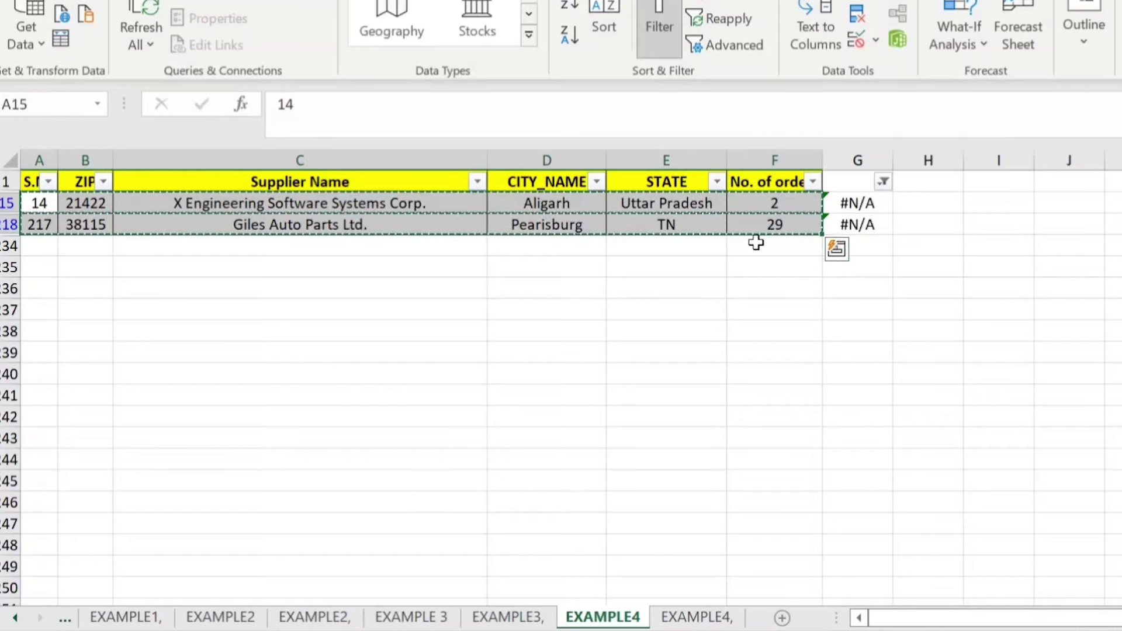
click(708, 619)
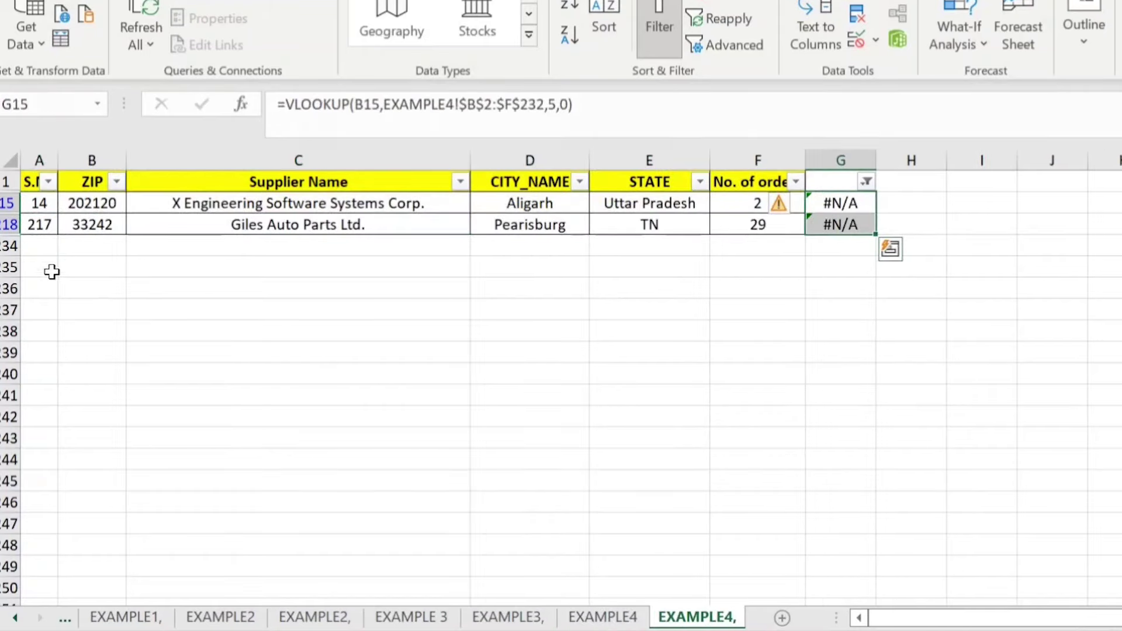
click(43, 245)
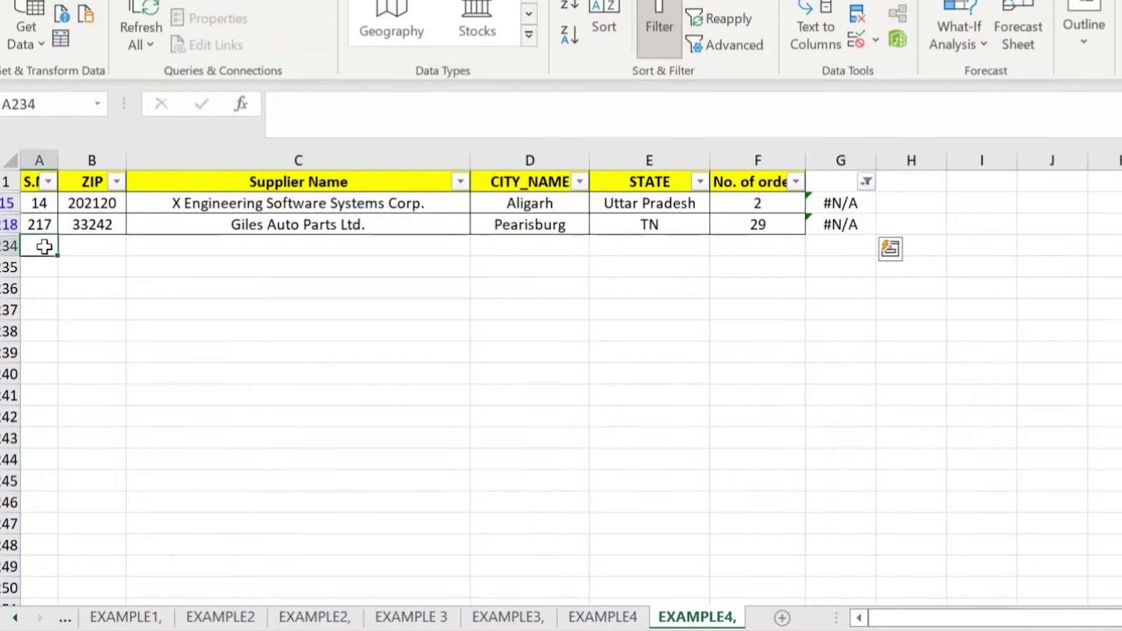
key(ctrl+v)
Copy the other sheet's #N/A rows (ZIPs 202120, 33242) to A234 on EXAMPLE4, then select C1.
drag(40, 203, 762, 220)
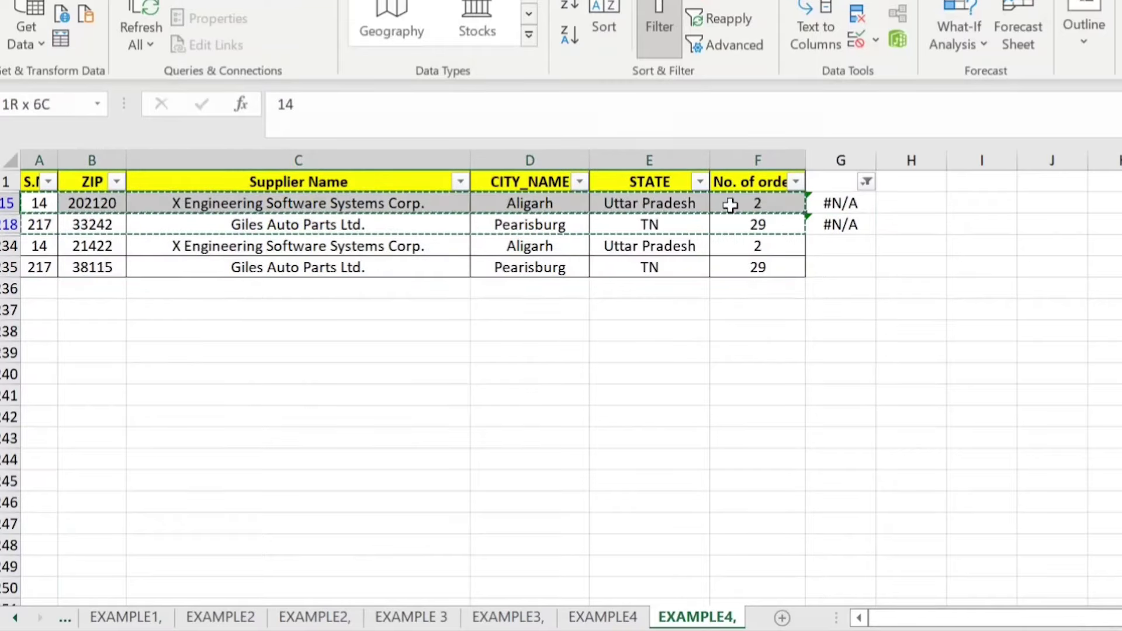
key(ctrl+c)
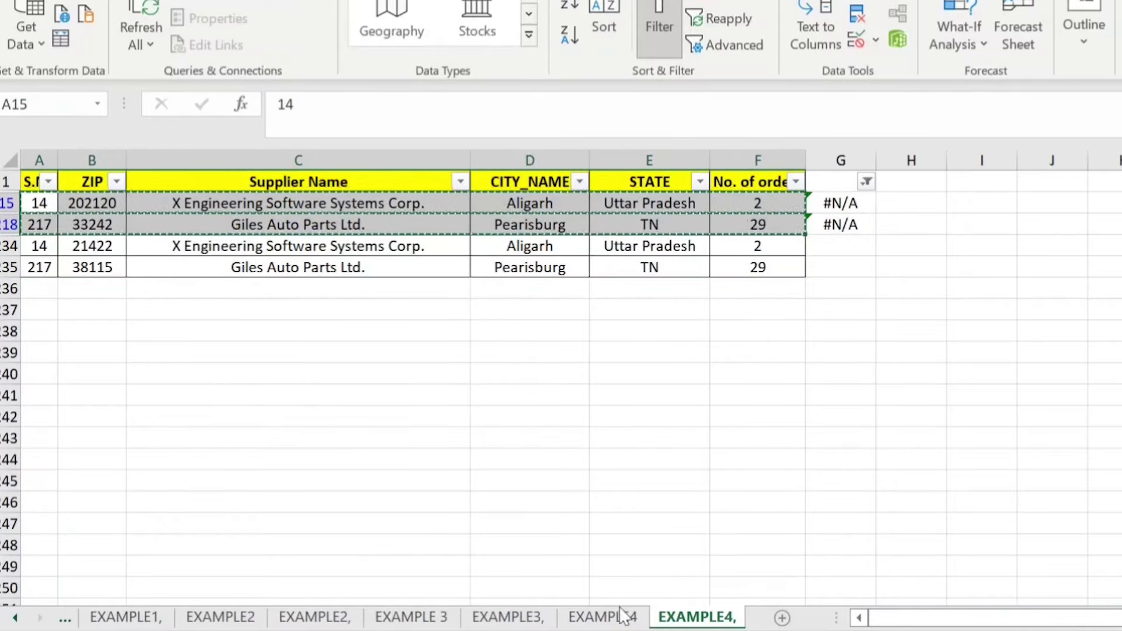
click(622, 617)
click(47, 245)
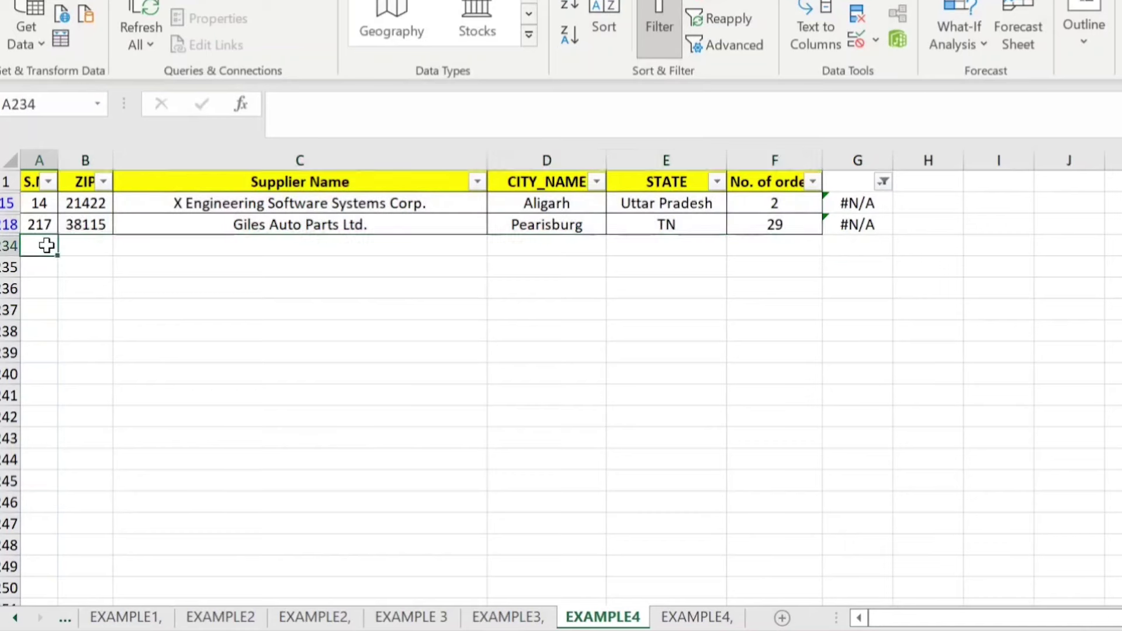
key(ctrl+v)
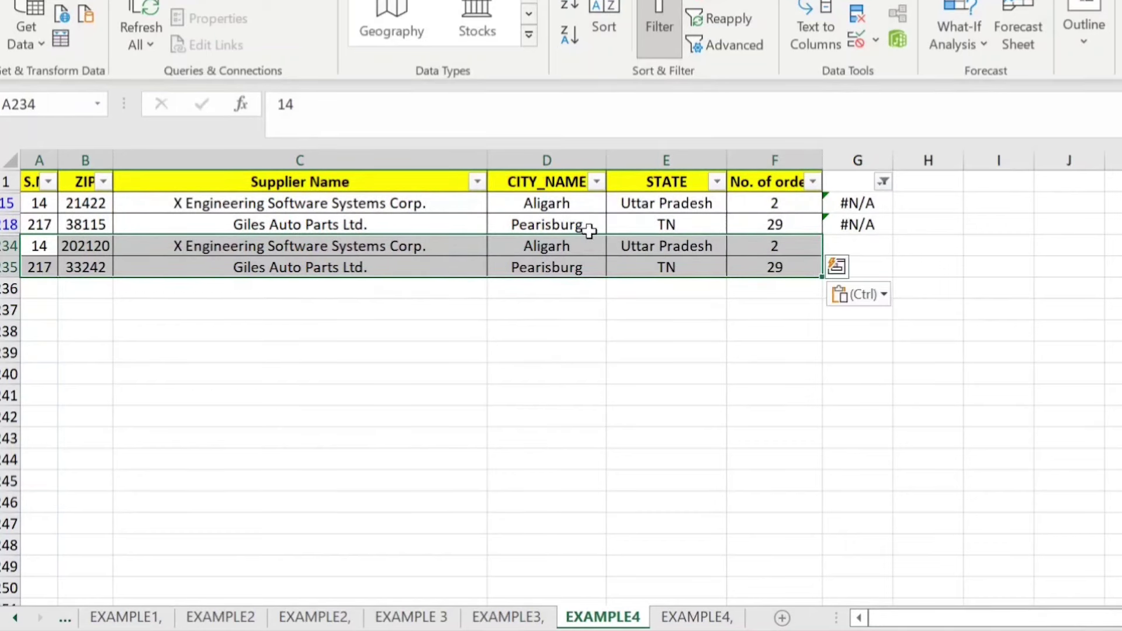
click(695, 618)
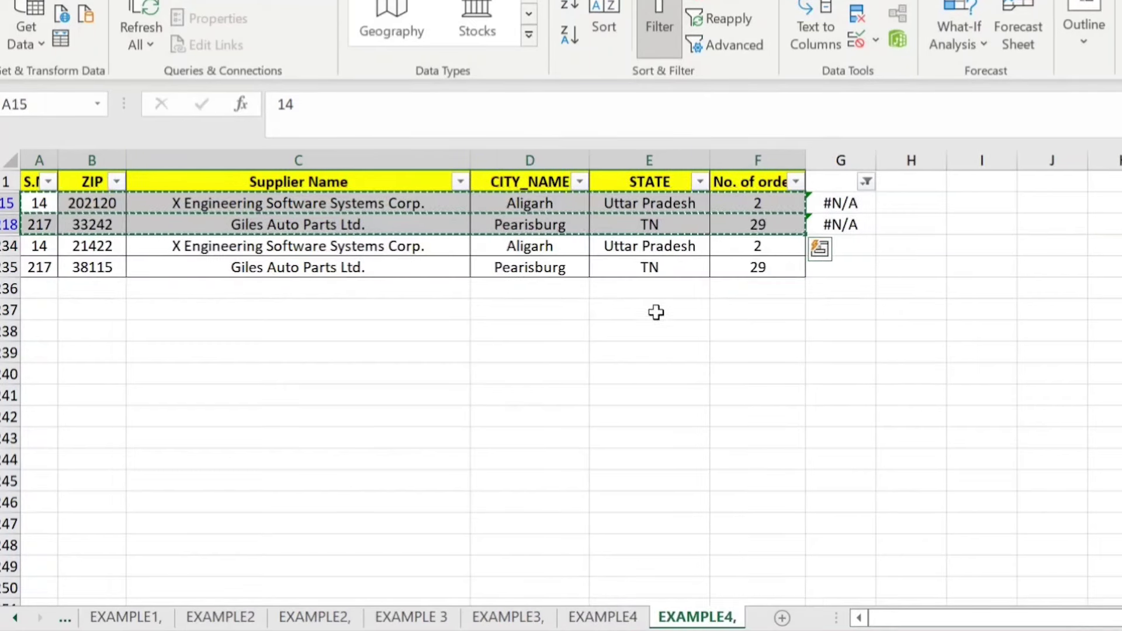
click(602, 618)
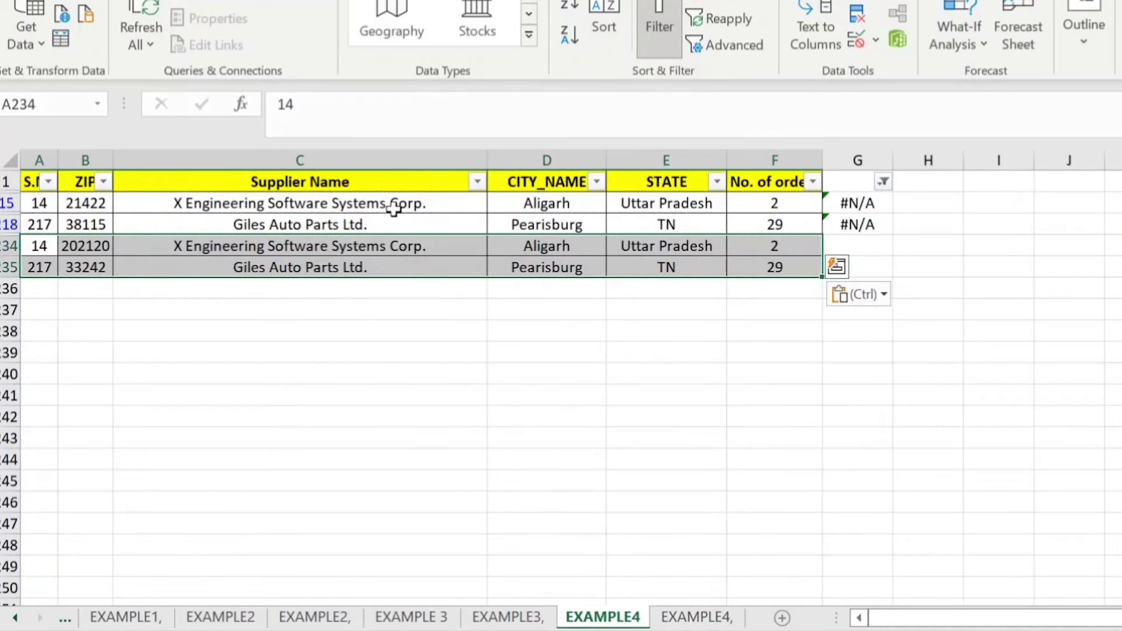
click(391, 182)
Turn off the EXAMPLE4 filter and locate the last serial number, 231.
key(alt+a+c)
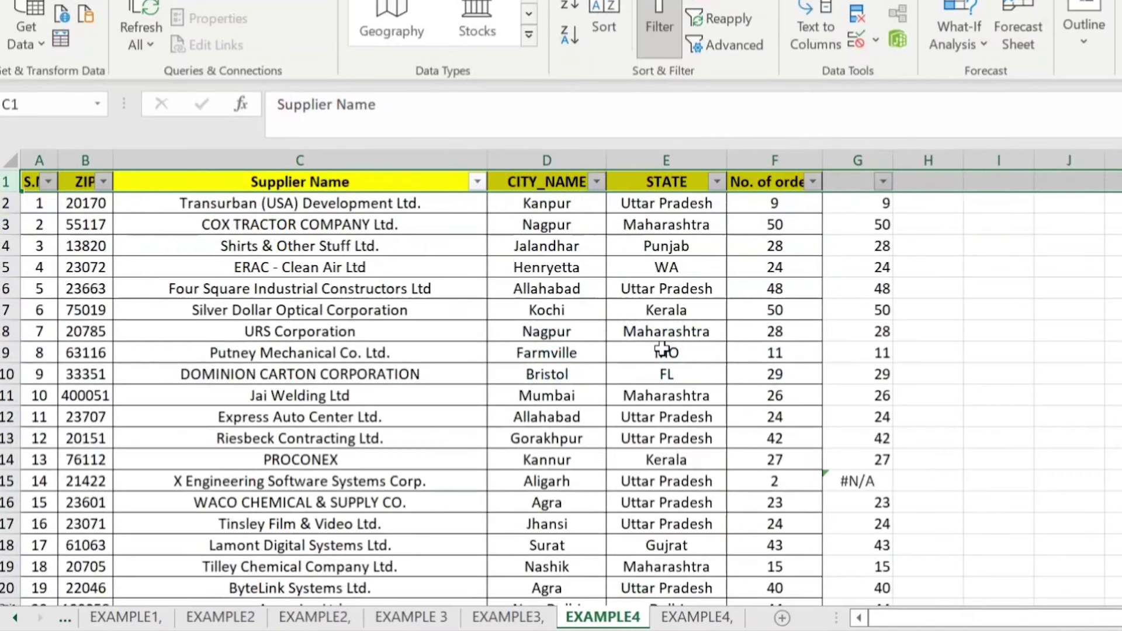
key(ctrl+shift+l)
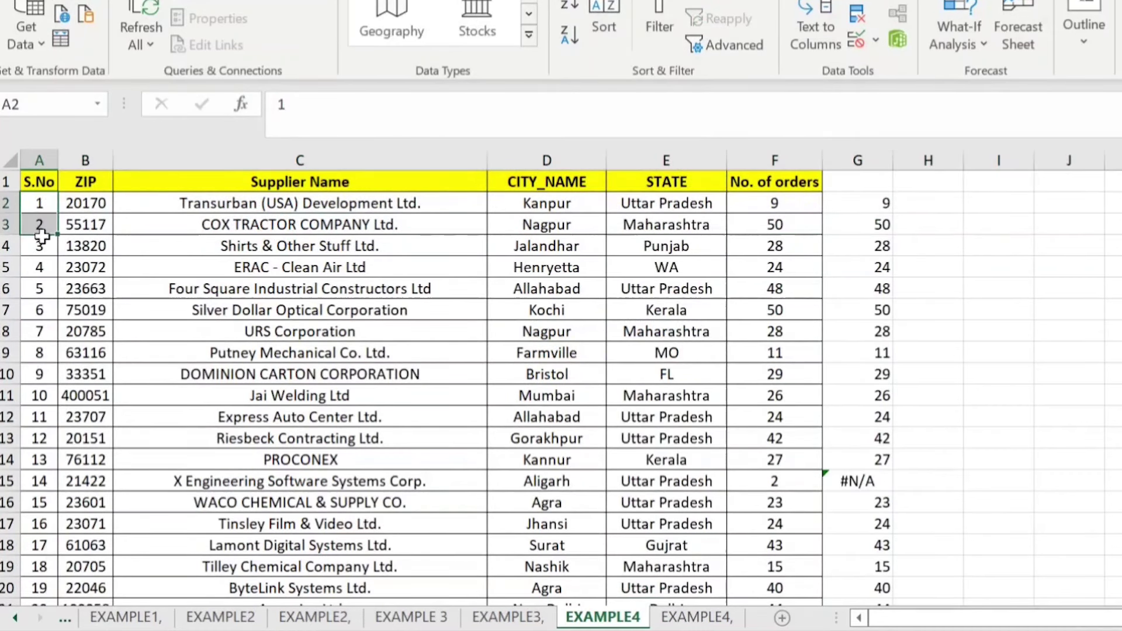
drag(60, 222, 57, 251)
key(ctrl+shift+Down)
click(51, 225)
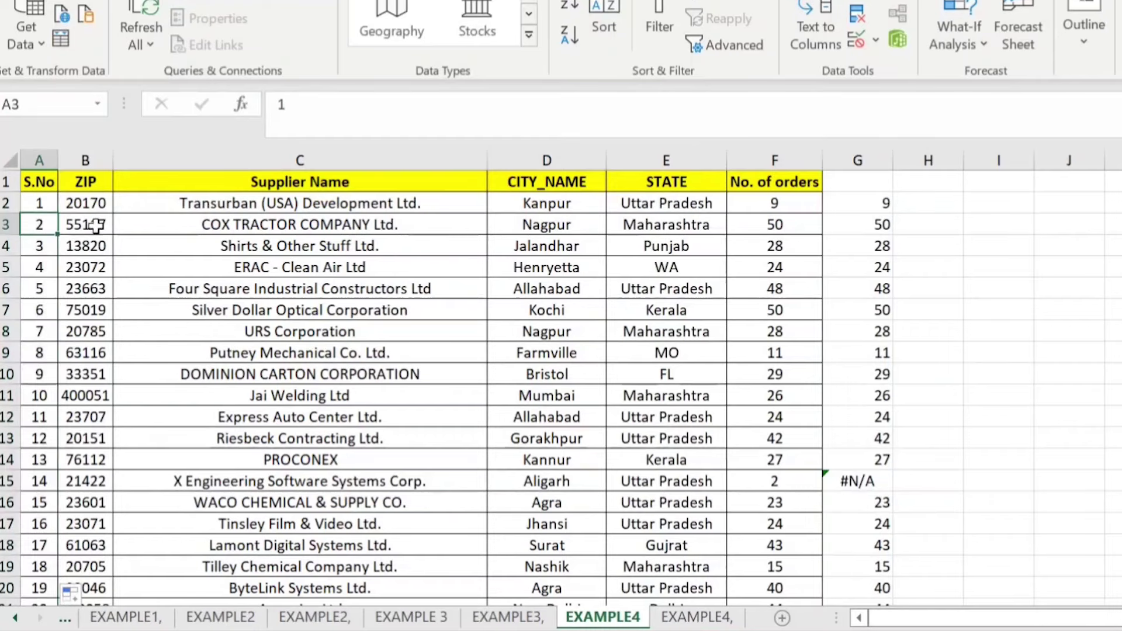
key(ctrl+Down)
Delete the old 6131 total in row 233 and number the pasted suppliers 232 and 233.
scroll(116, 327, down, 3)
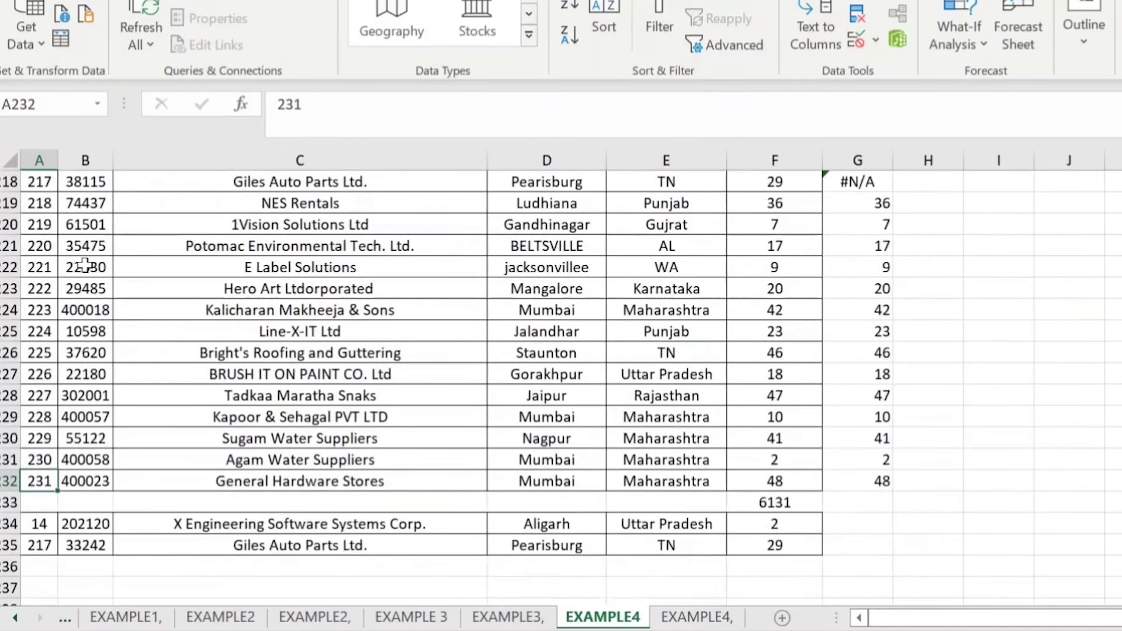
scroll(117, 327, down, 1)
click(17, 482)
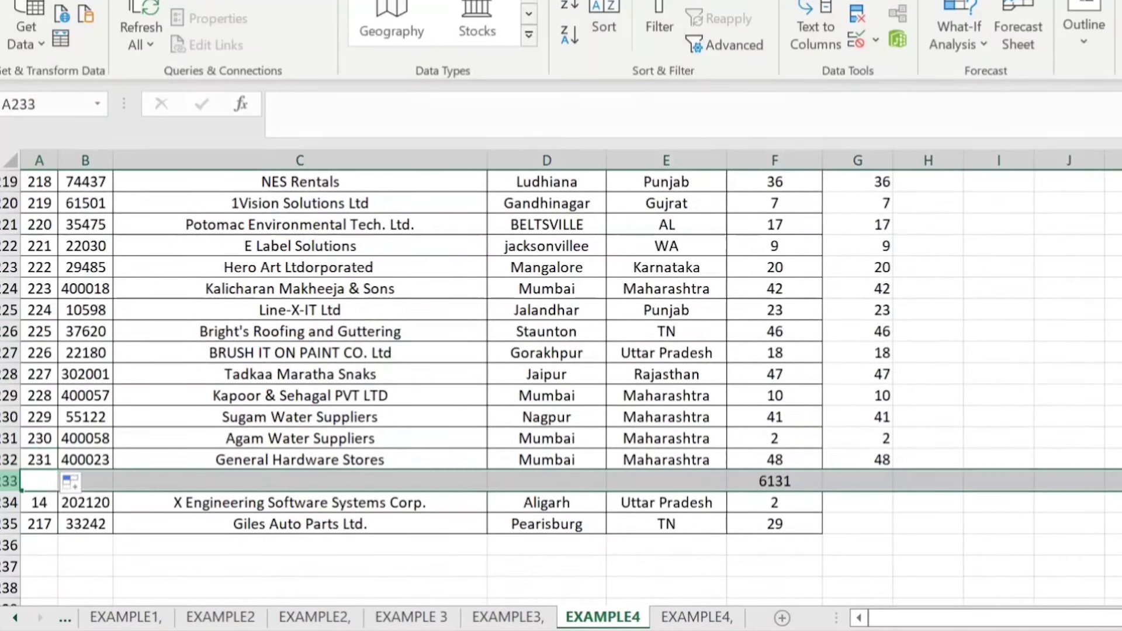
right_click(17, 482)
click(66, 305)
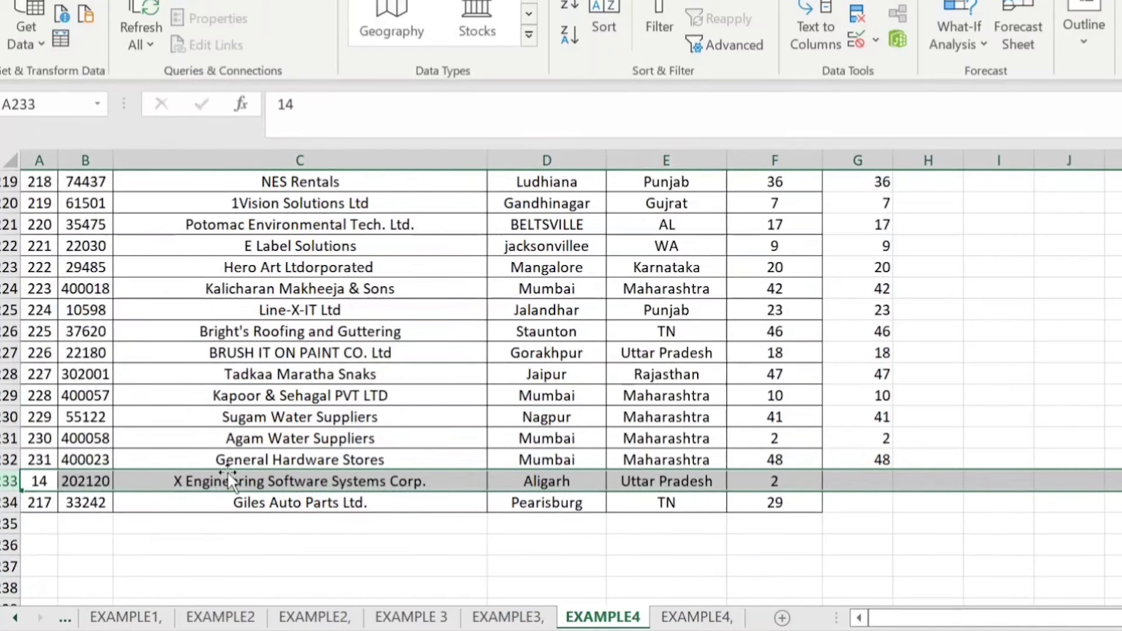
drag(36, 438, 71, 508)
click(32, 498)
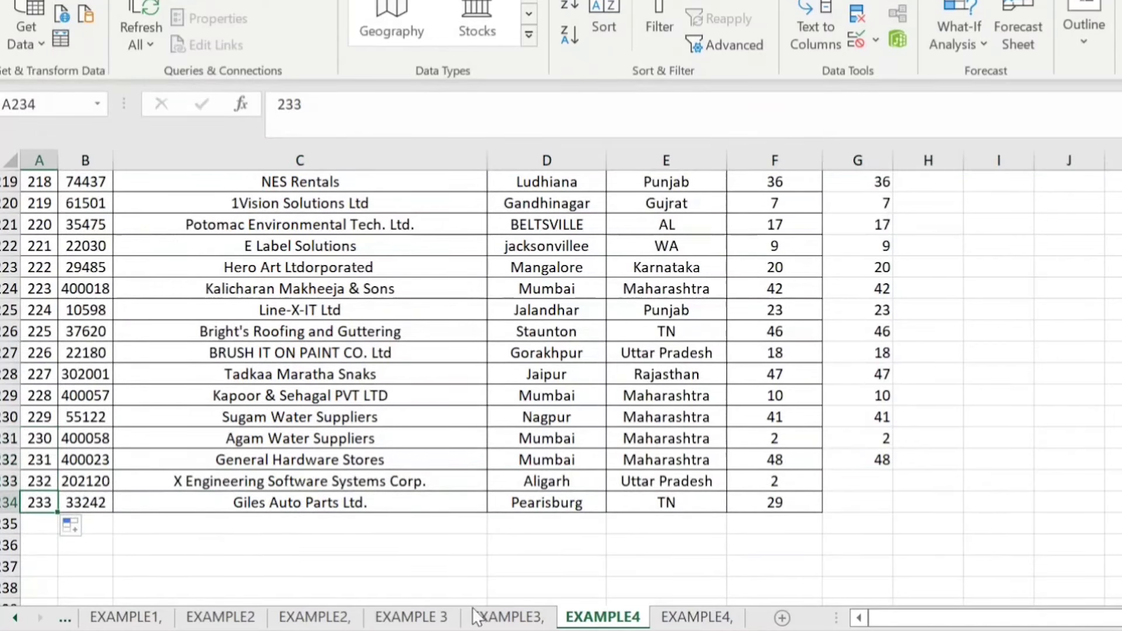
click(695, 617)
On the 'EXAMPLE4,' sheet, turn off the filter, delete row 233 and continue serials to 233.
key(ctrl+Home)
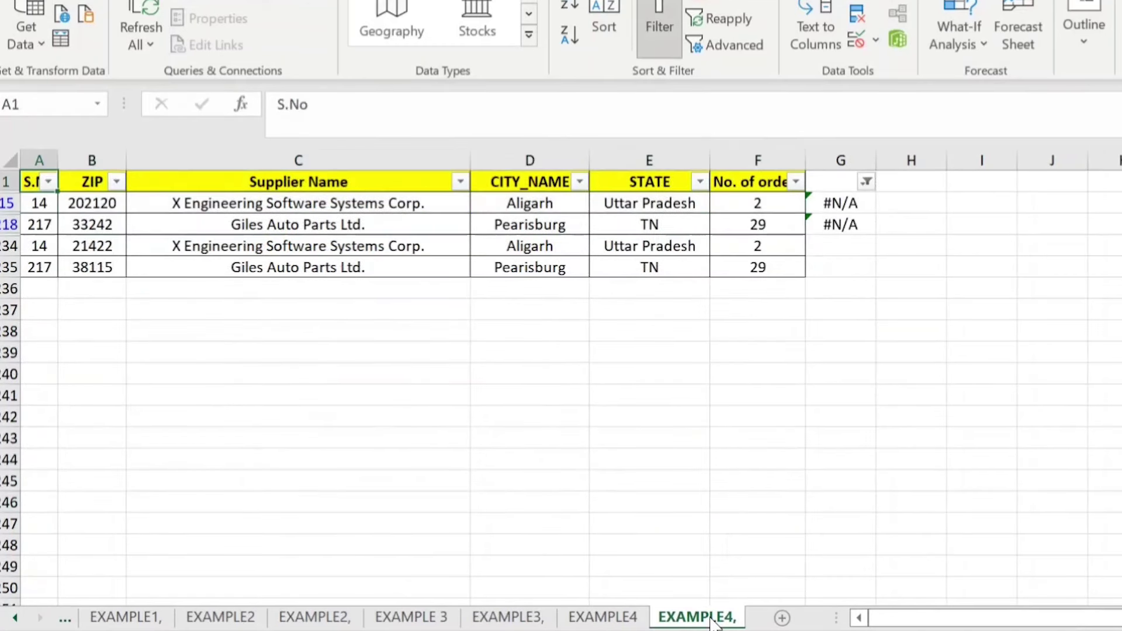
key(alt+d)
key(f)
key(f)
key(Down)
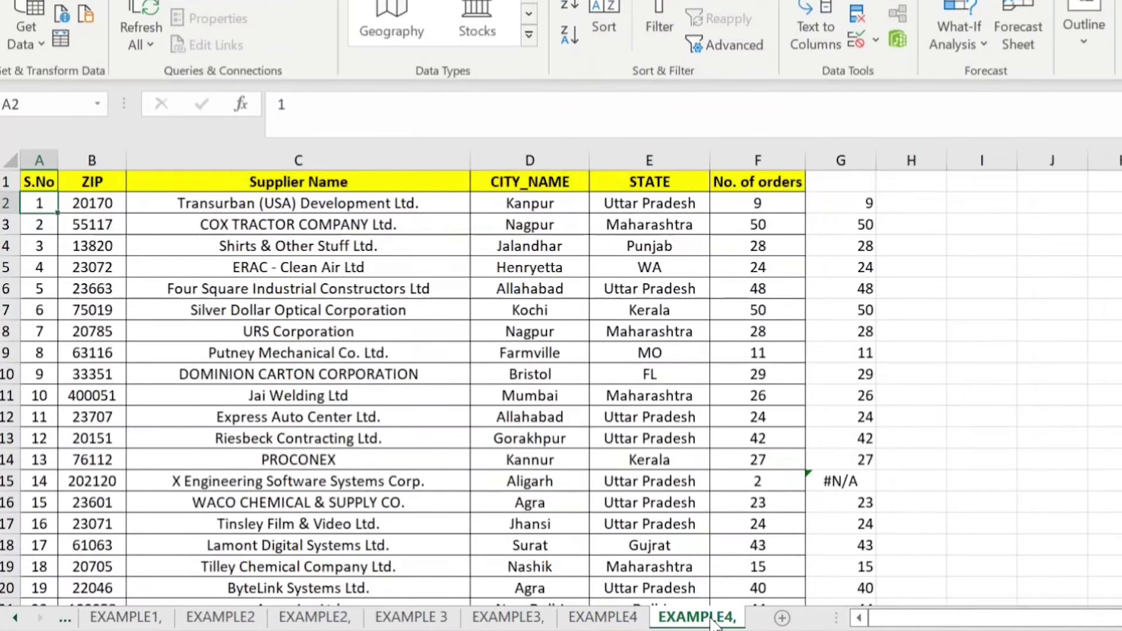
key(ctrl+Down)
key(Down)
key(shift+space)
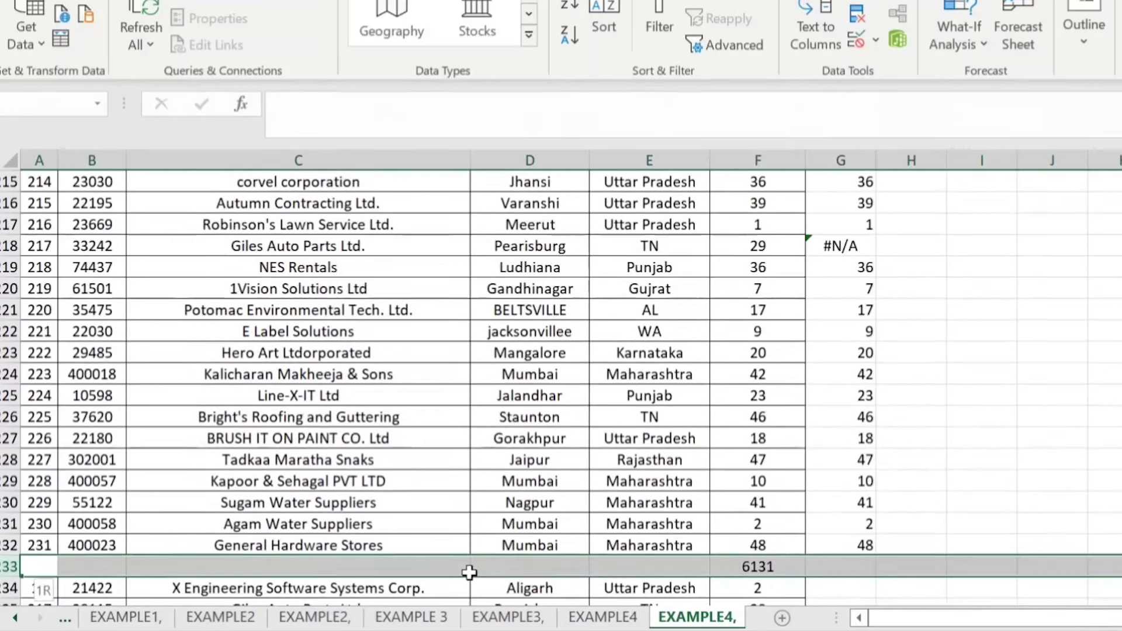
key(ctrl+minus)
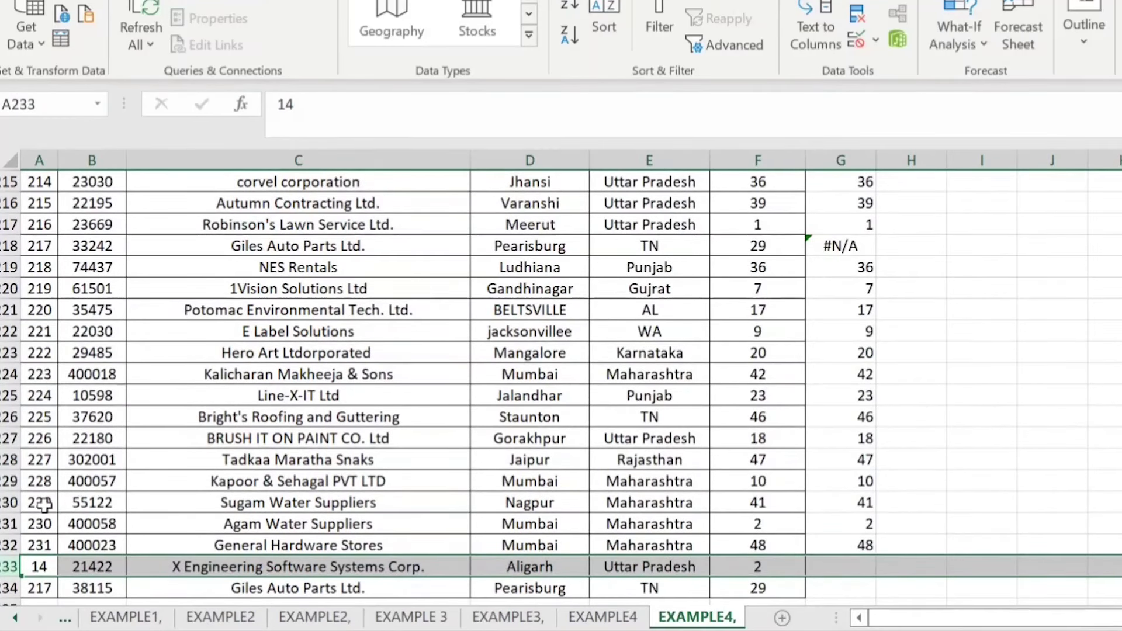
mouse_move(38, 502)
mouse_down()
mouse_move(39, 545)
mouse_move(61, 588)
mouse_up()
Add an AutoSum total =SUM(F2:F234) of 6162 below the order counts.
scroll(230, 546, down, 2)
click(757, 503)
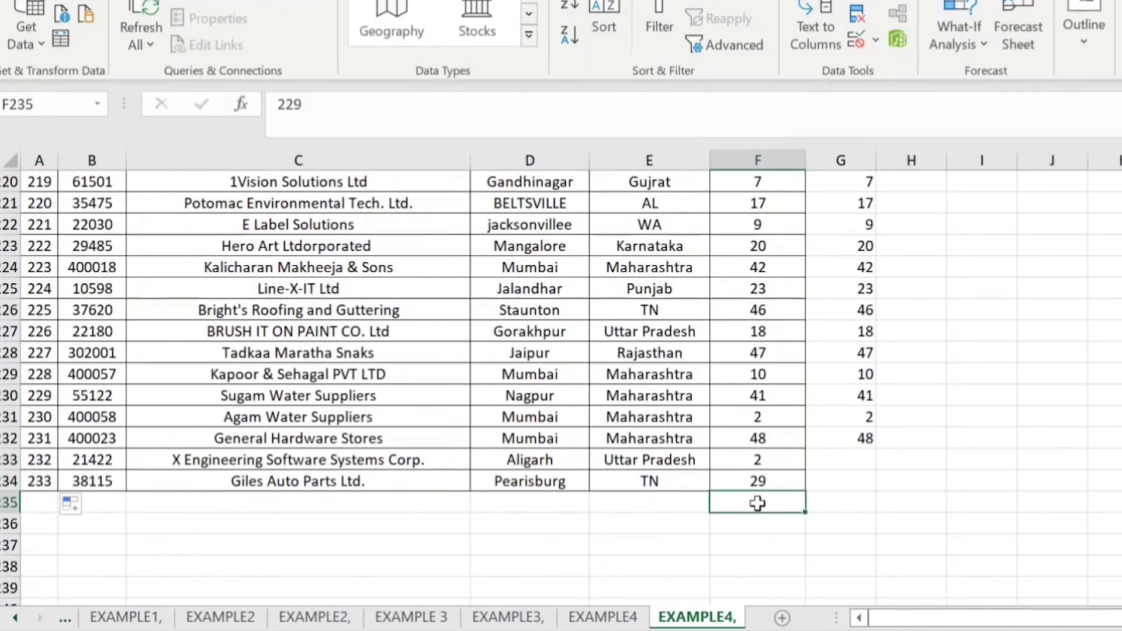
key(alt+equal)
key(Return)
click(757, 502)
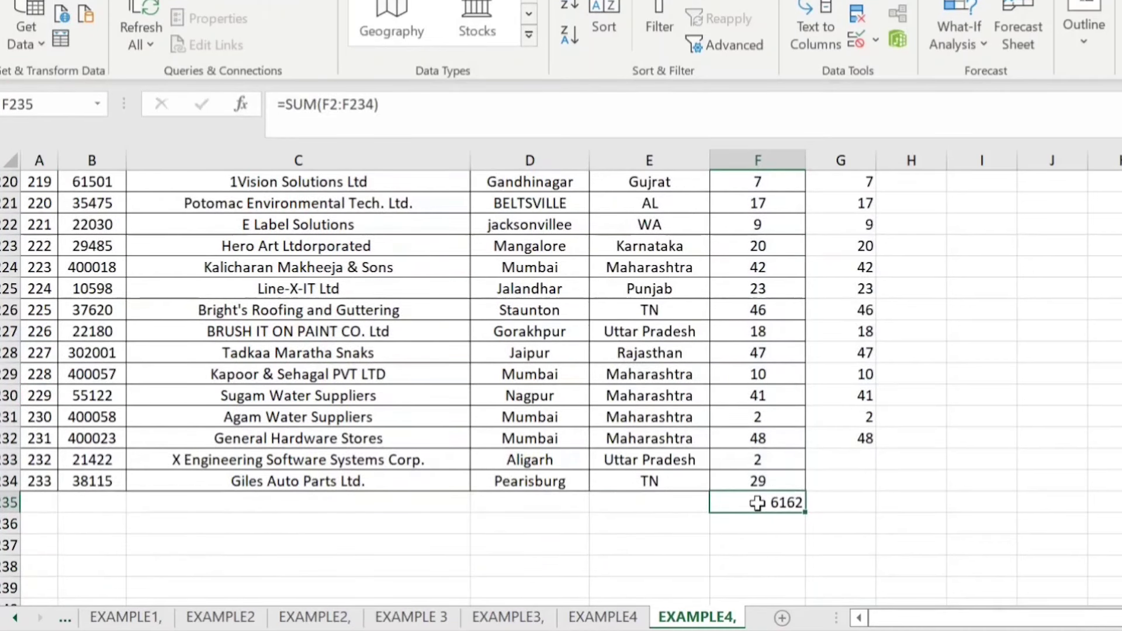
Add the same =SUM(F2:F234) total, 6162, below the order counts on EXAMPLE4.
click(637, 617)
click(779, 543)
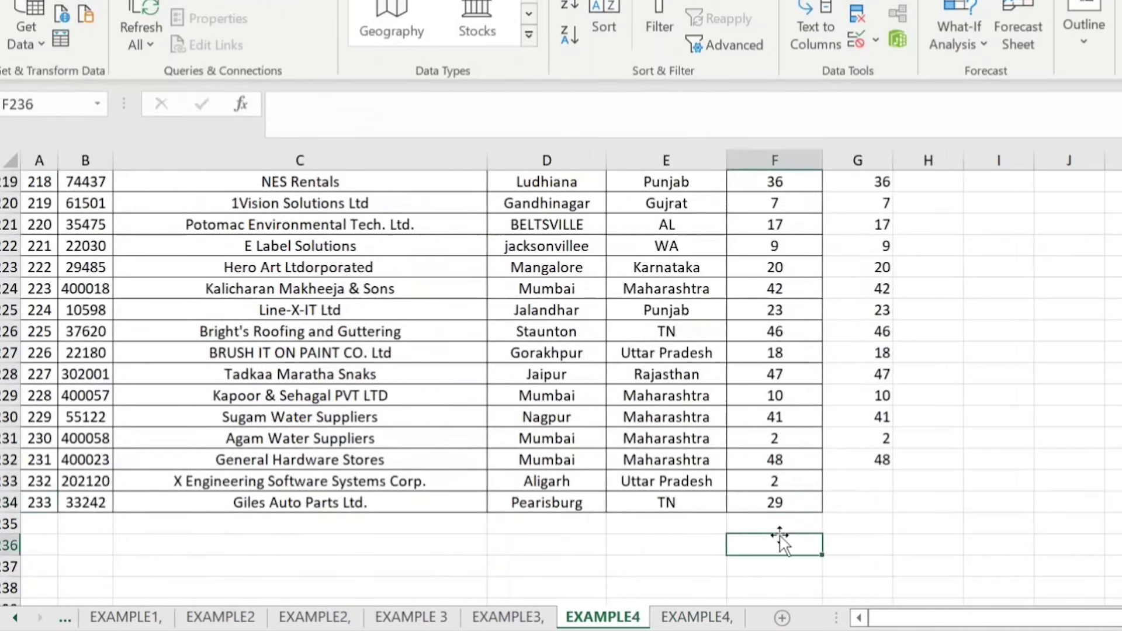
key(Up)
key(alt+equal)
key(Return)
click(791, 521)
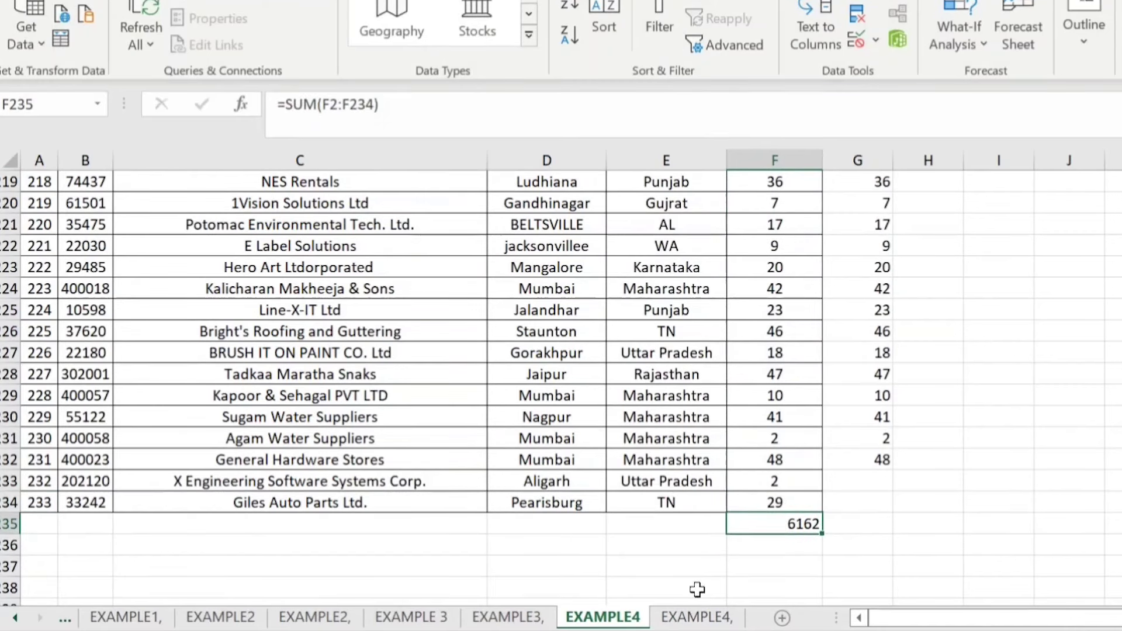